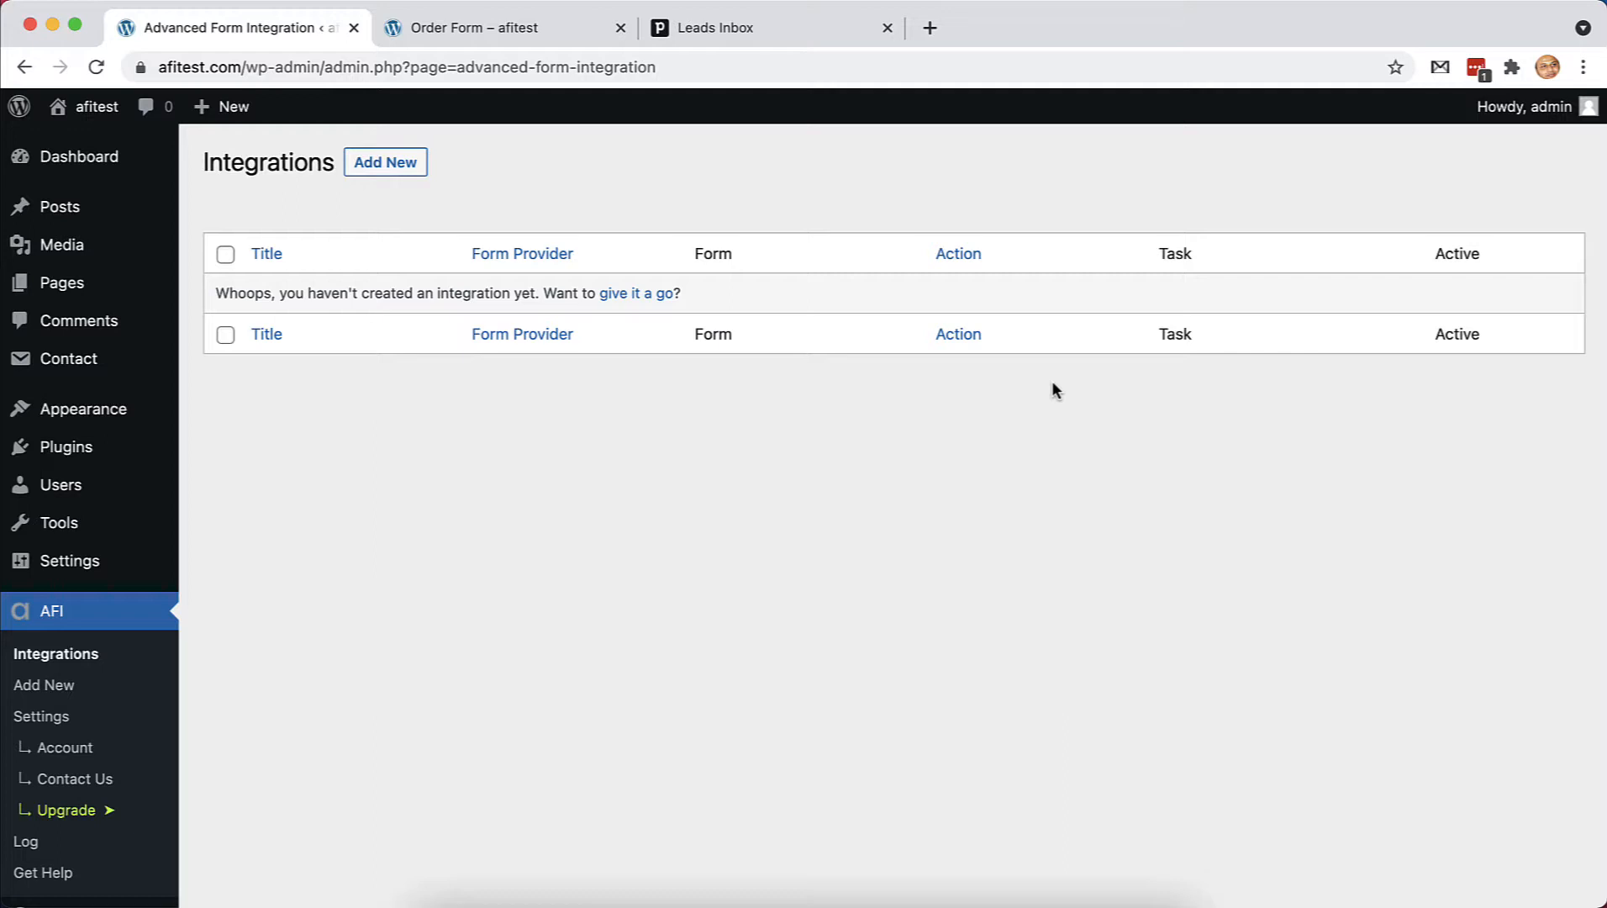
Review the Contact Form 7 Order Form's field template and its live page
click(70, 358)
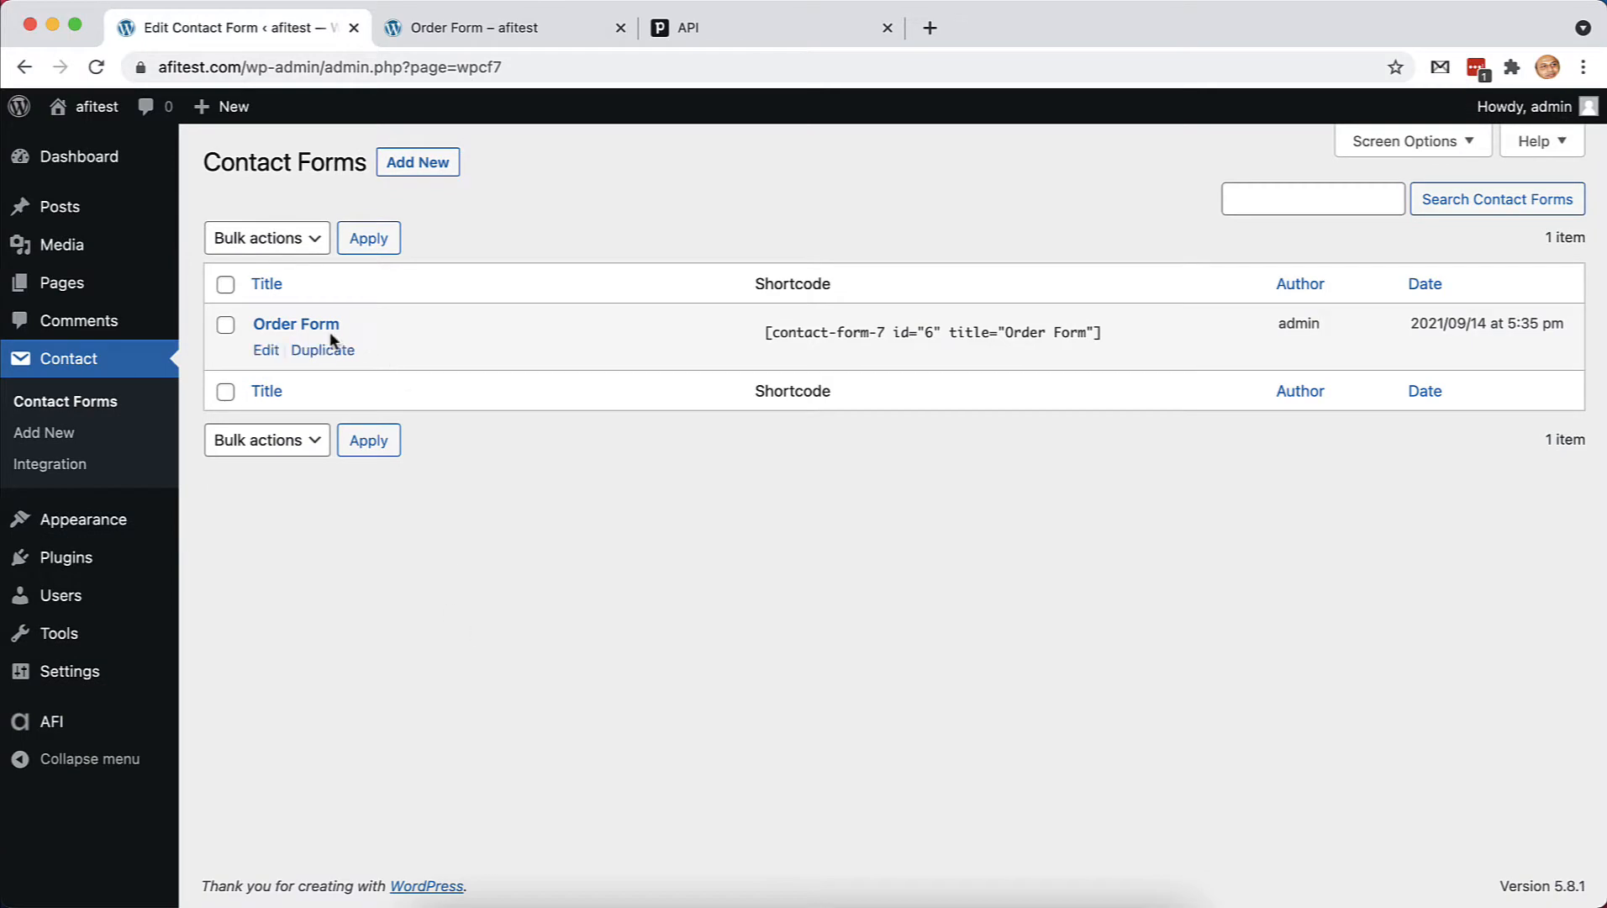
click(261, 348)
scroll(645, 732, down, 10)
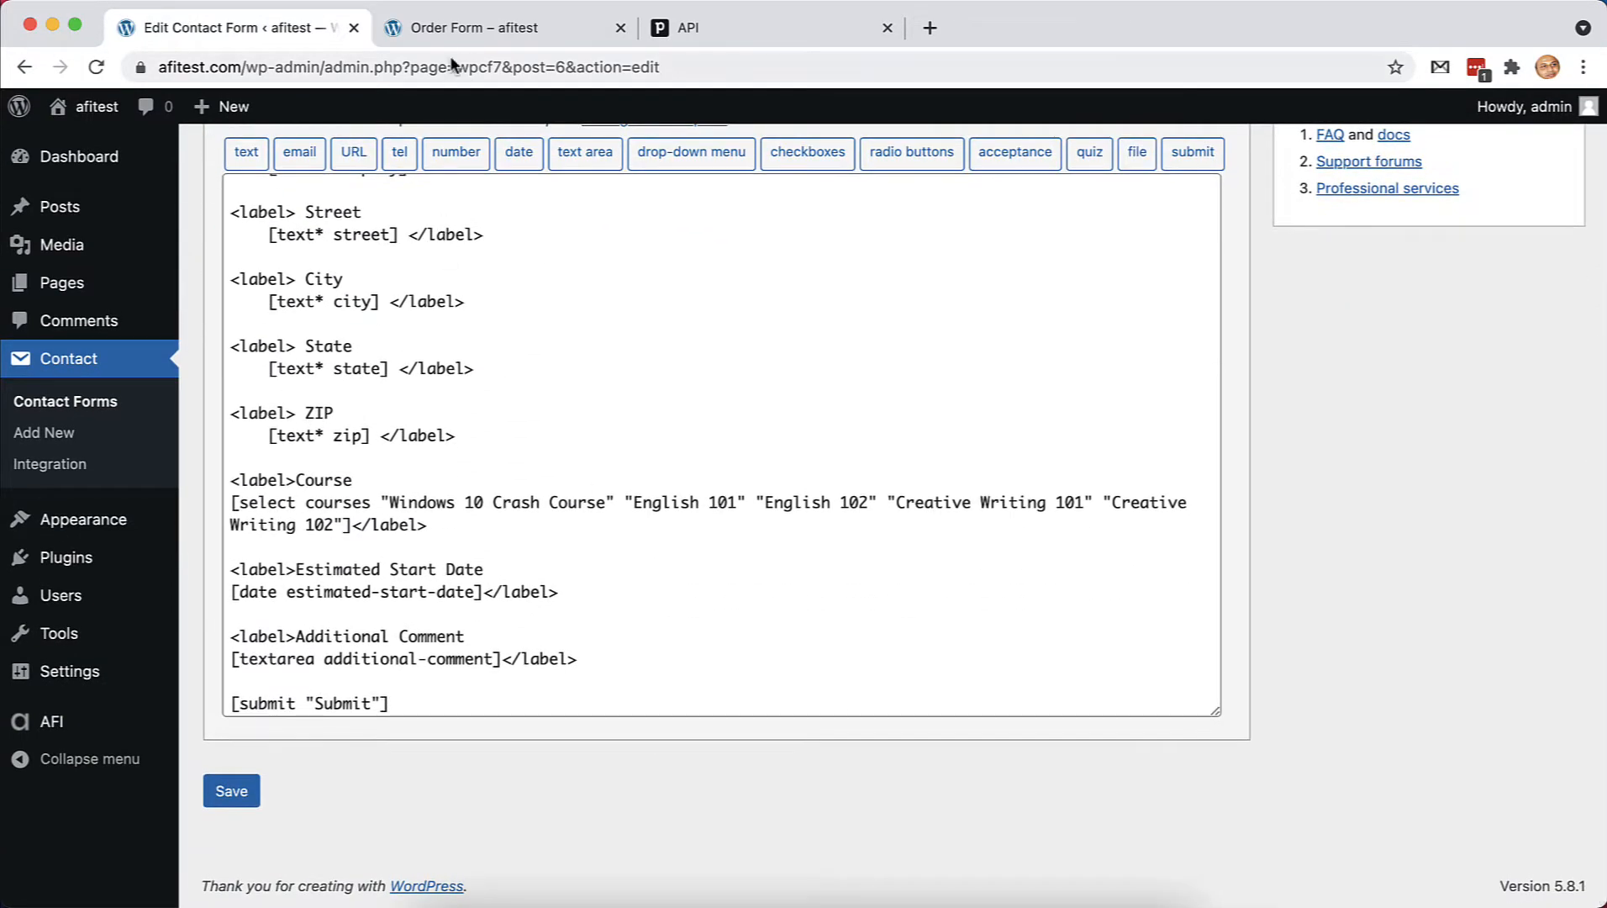
click(468, 32)
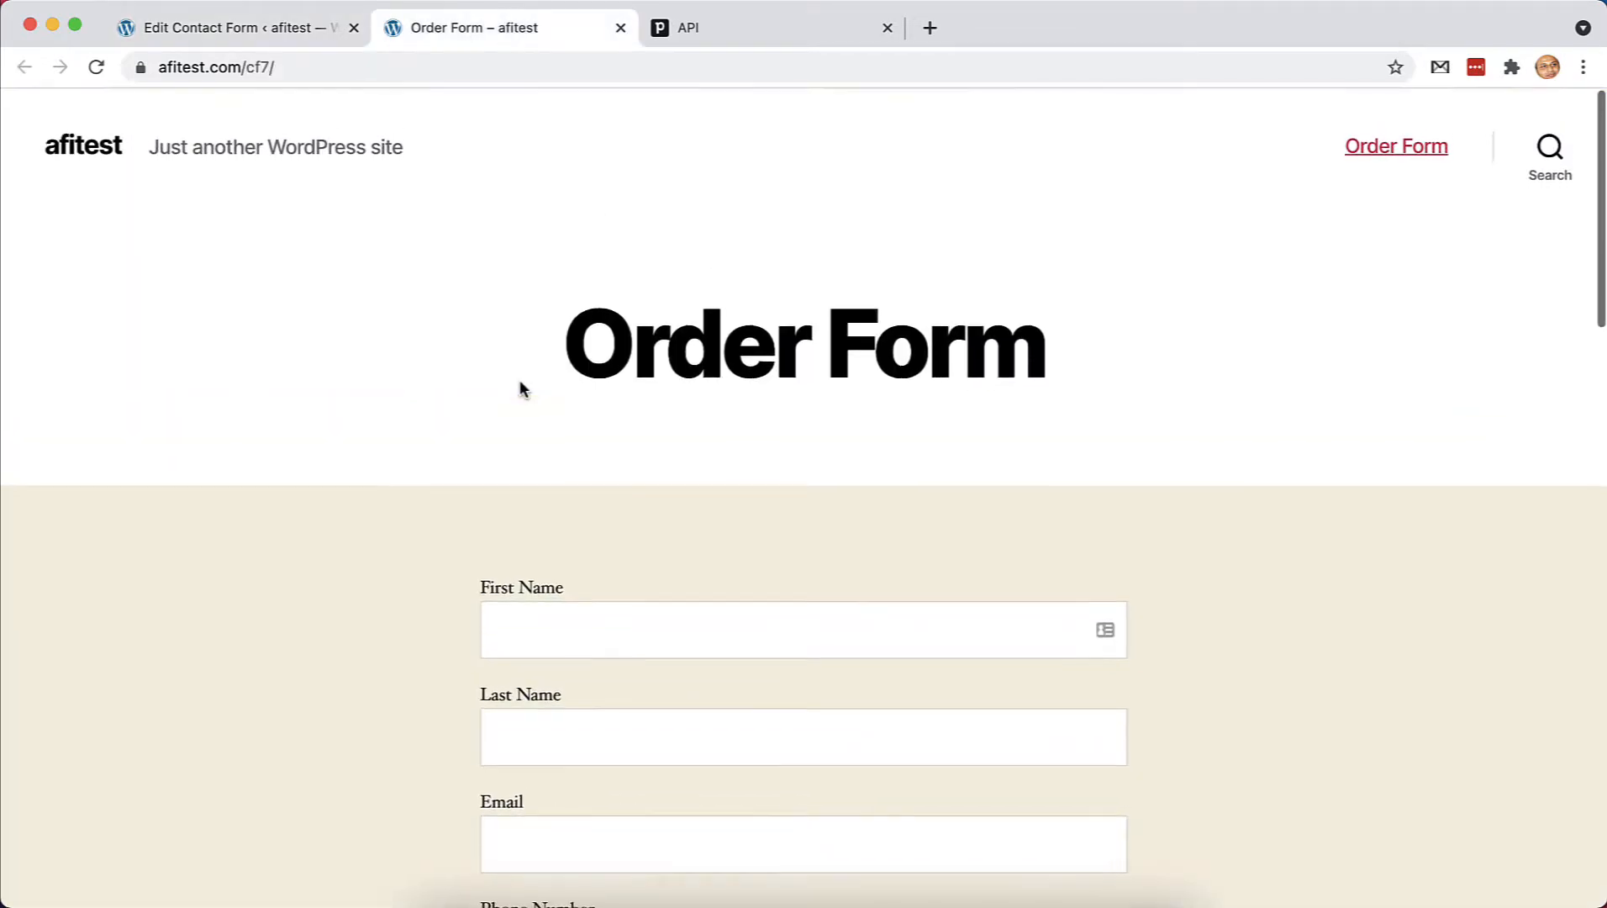
scroll(520, 389, down, 12)
scroll(520, 380, down, 3)
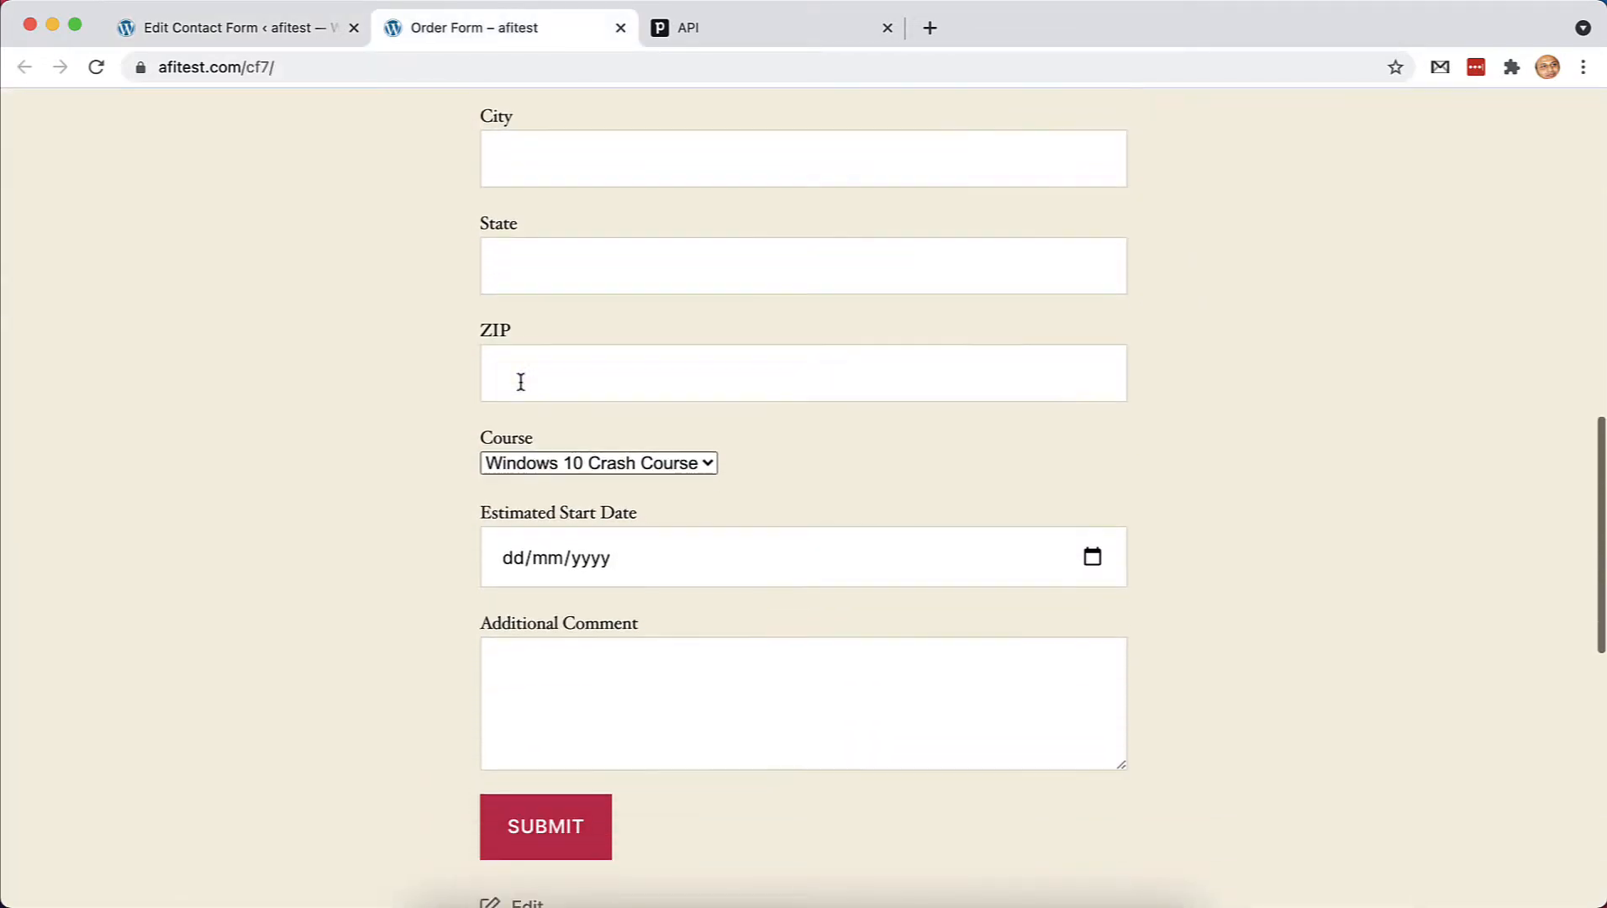
scroll(520, 380, up, 3)
click(229, 32)
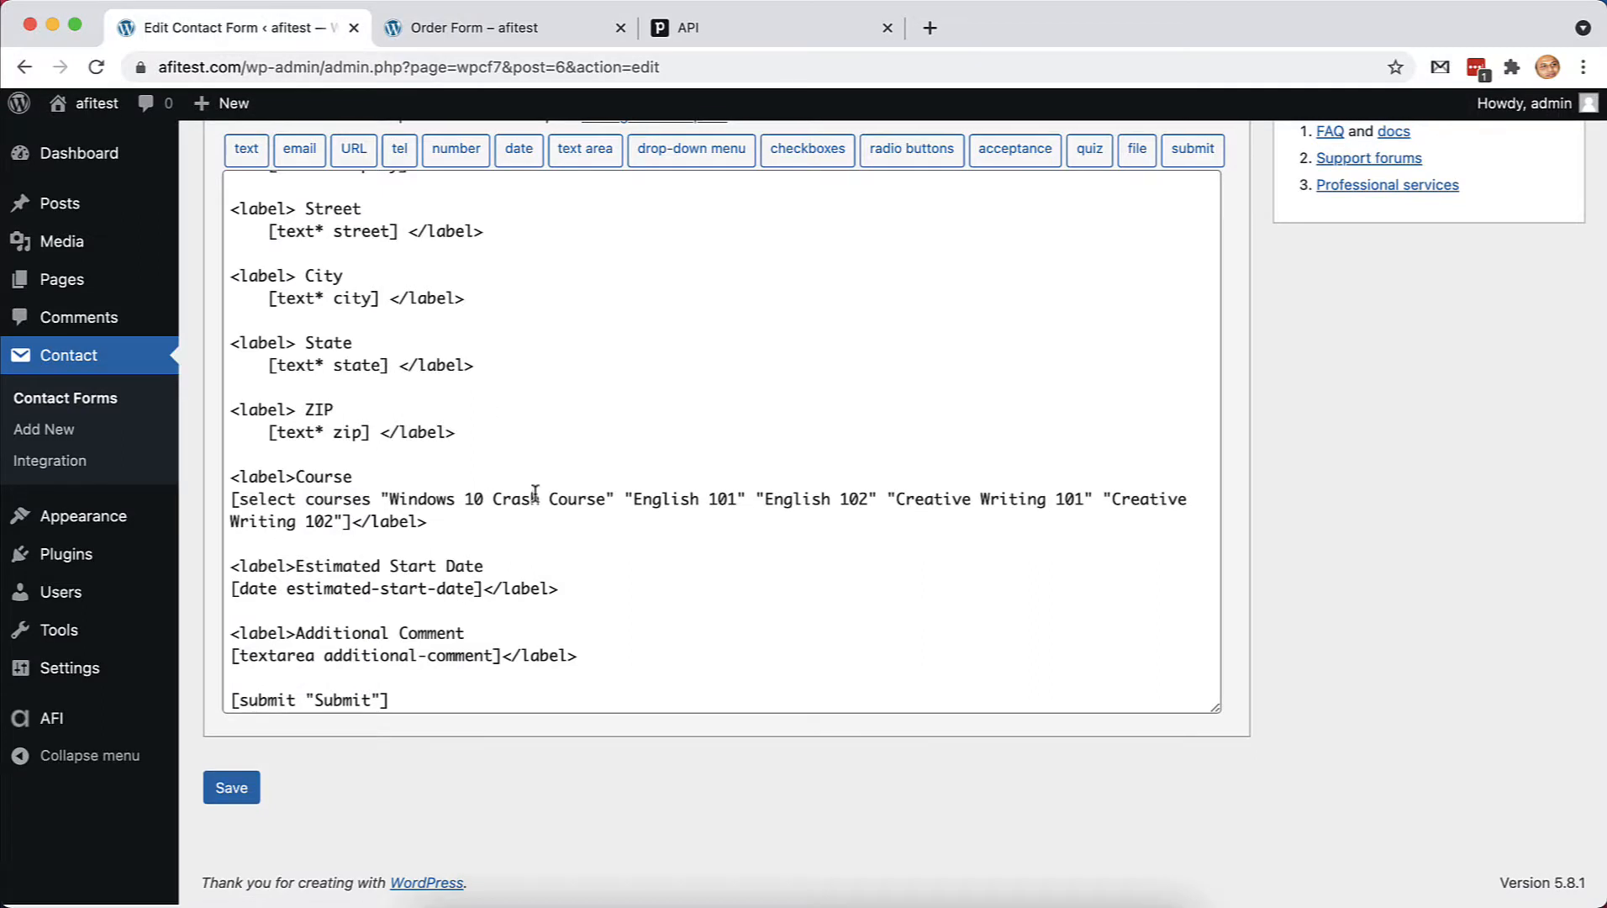
click(50, 721)
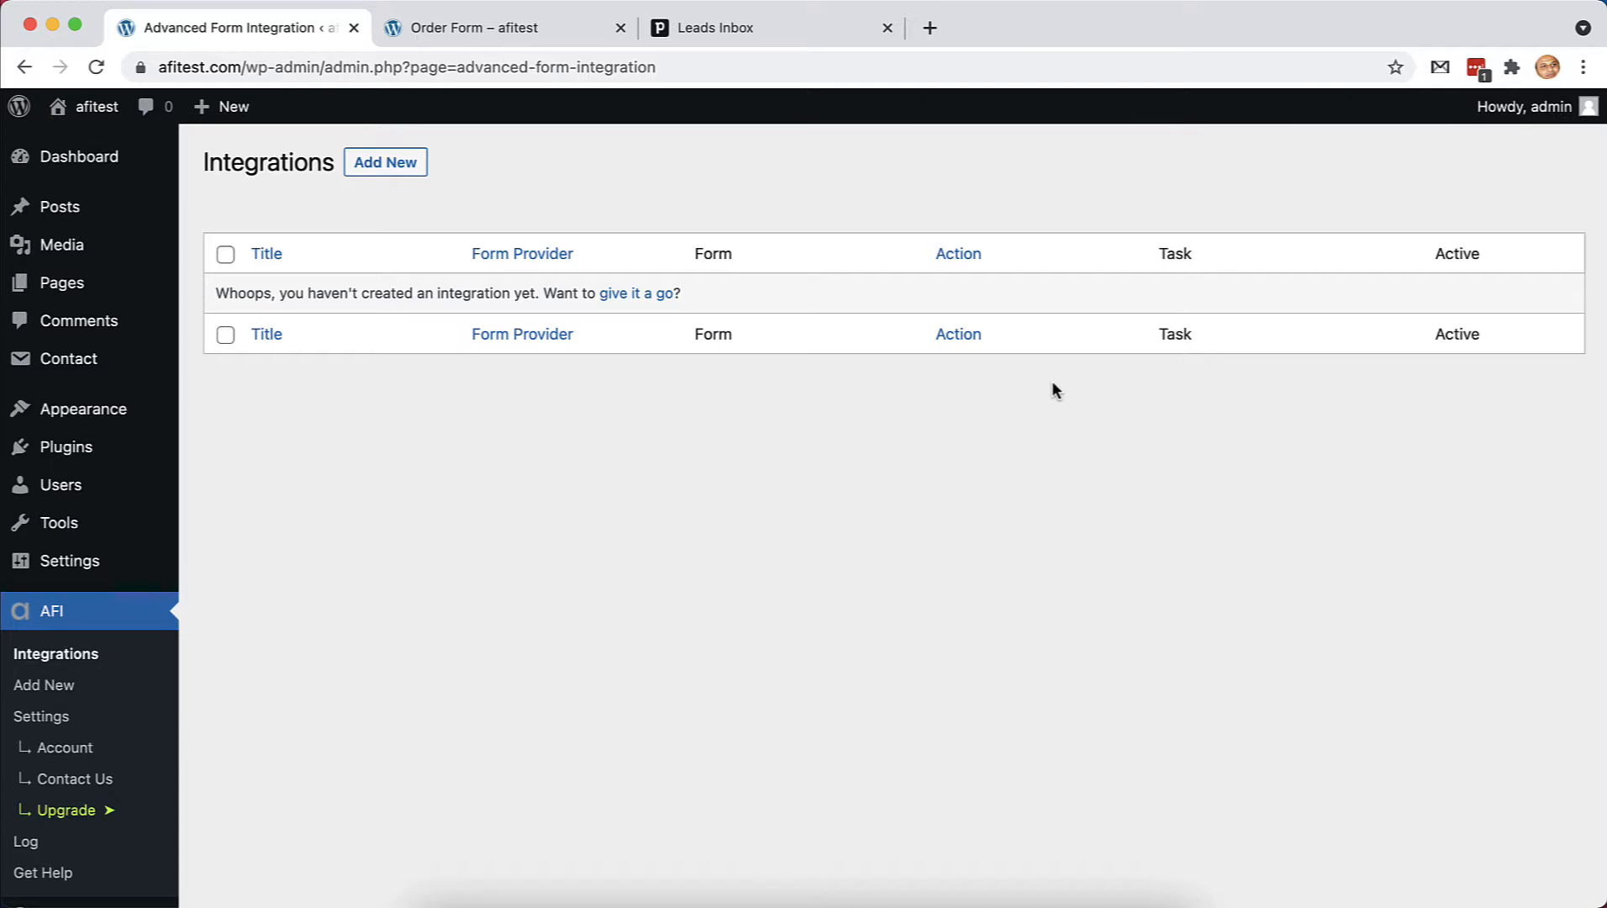
Bring up the Advanced Form Integration Pipedrive settings, then switch to the Pipedrive account
scroll(1056, 389, down, 1)
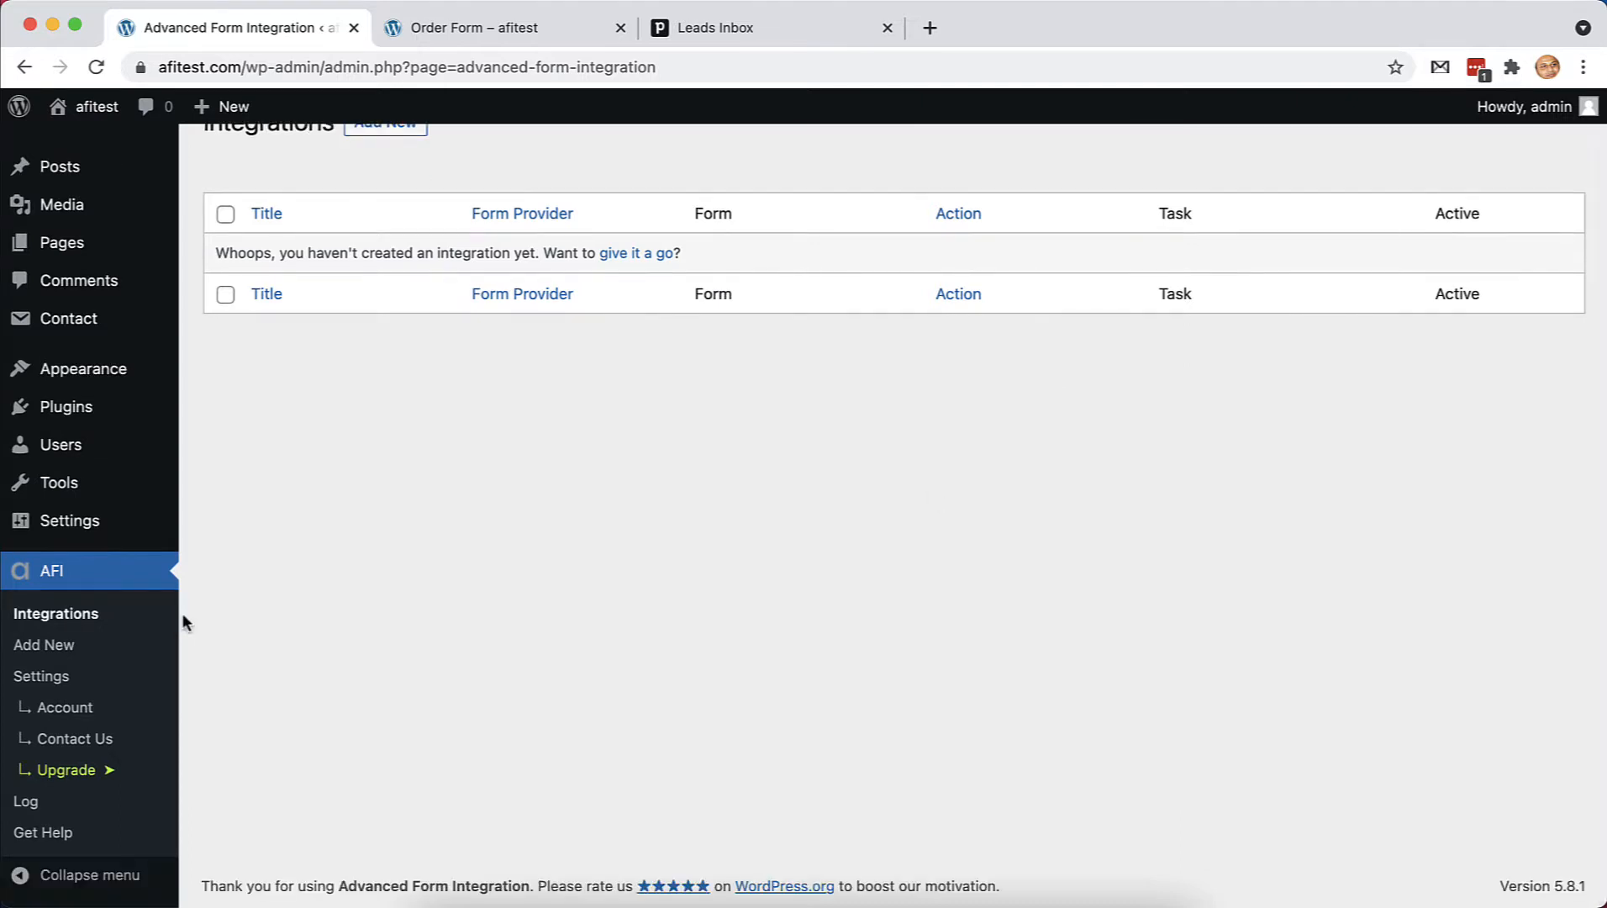
click(39, 677)
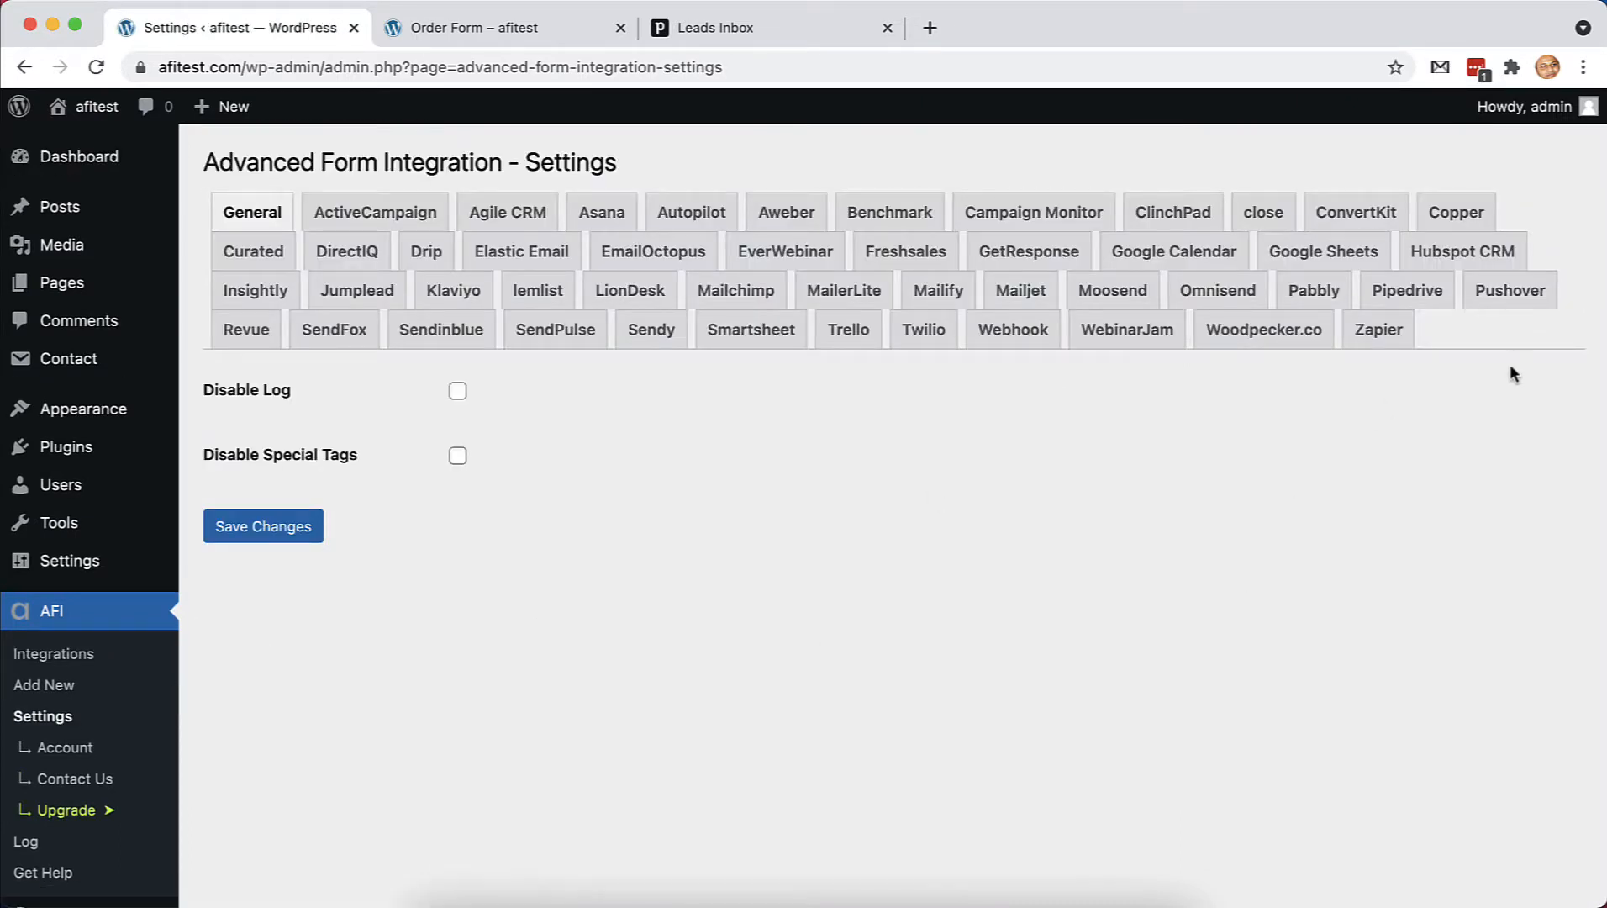
click(1406, 290)
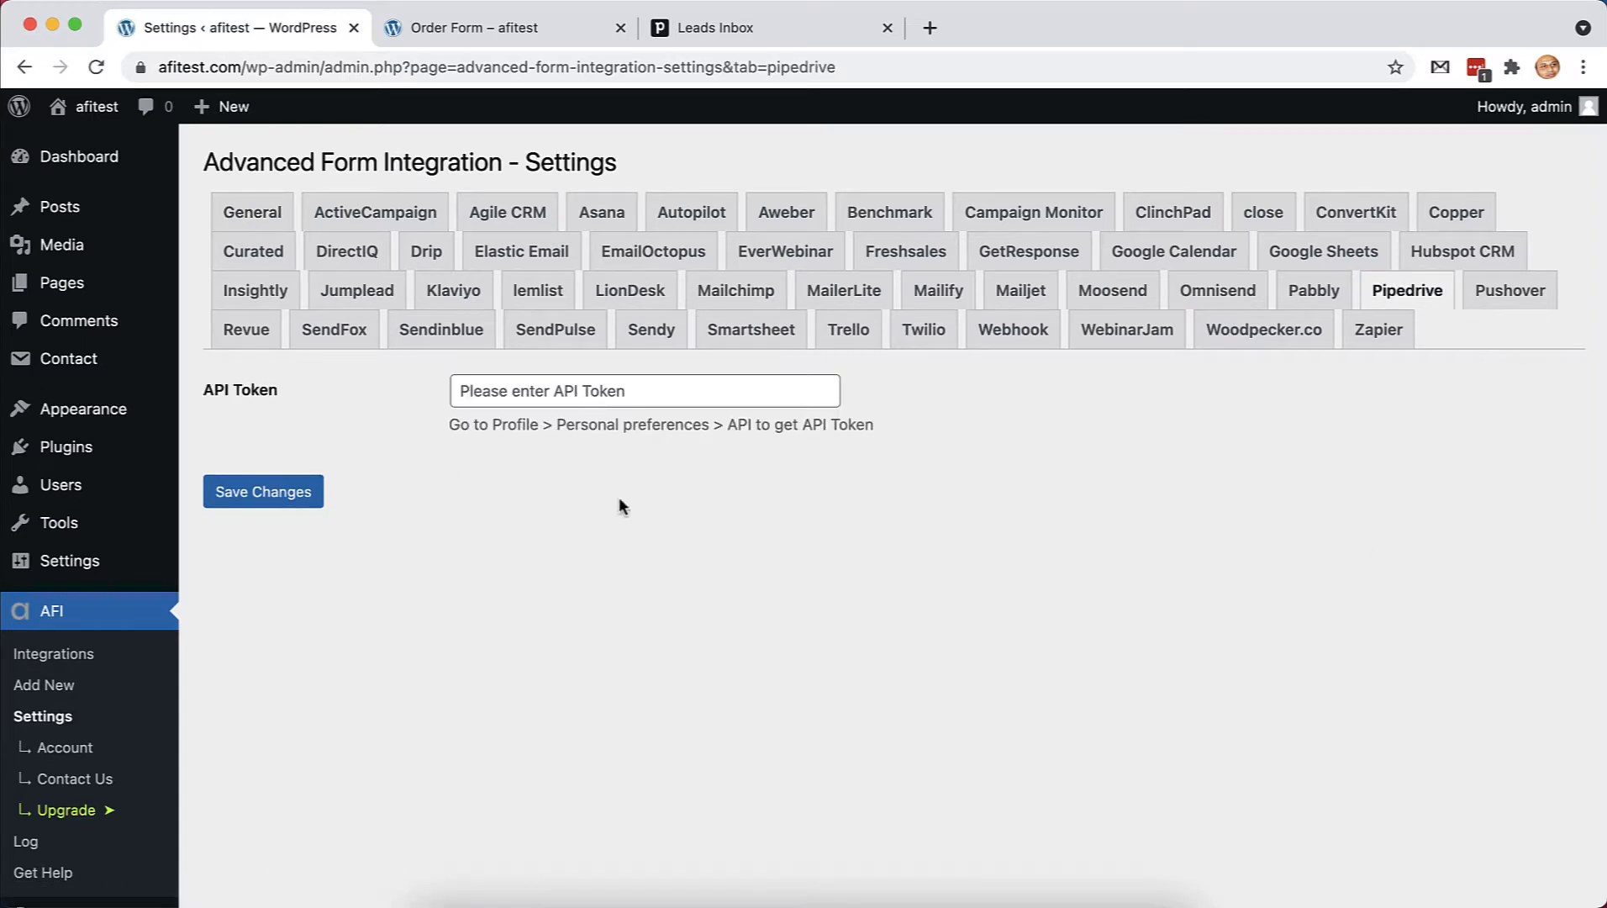
click(740, 27)
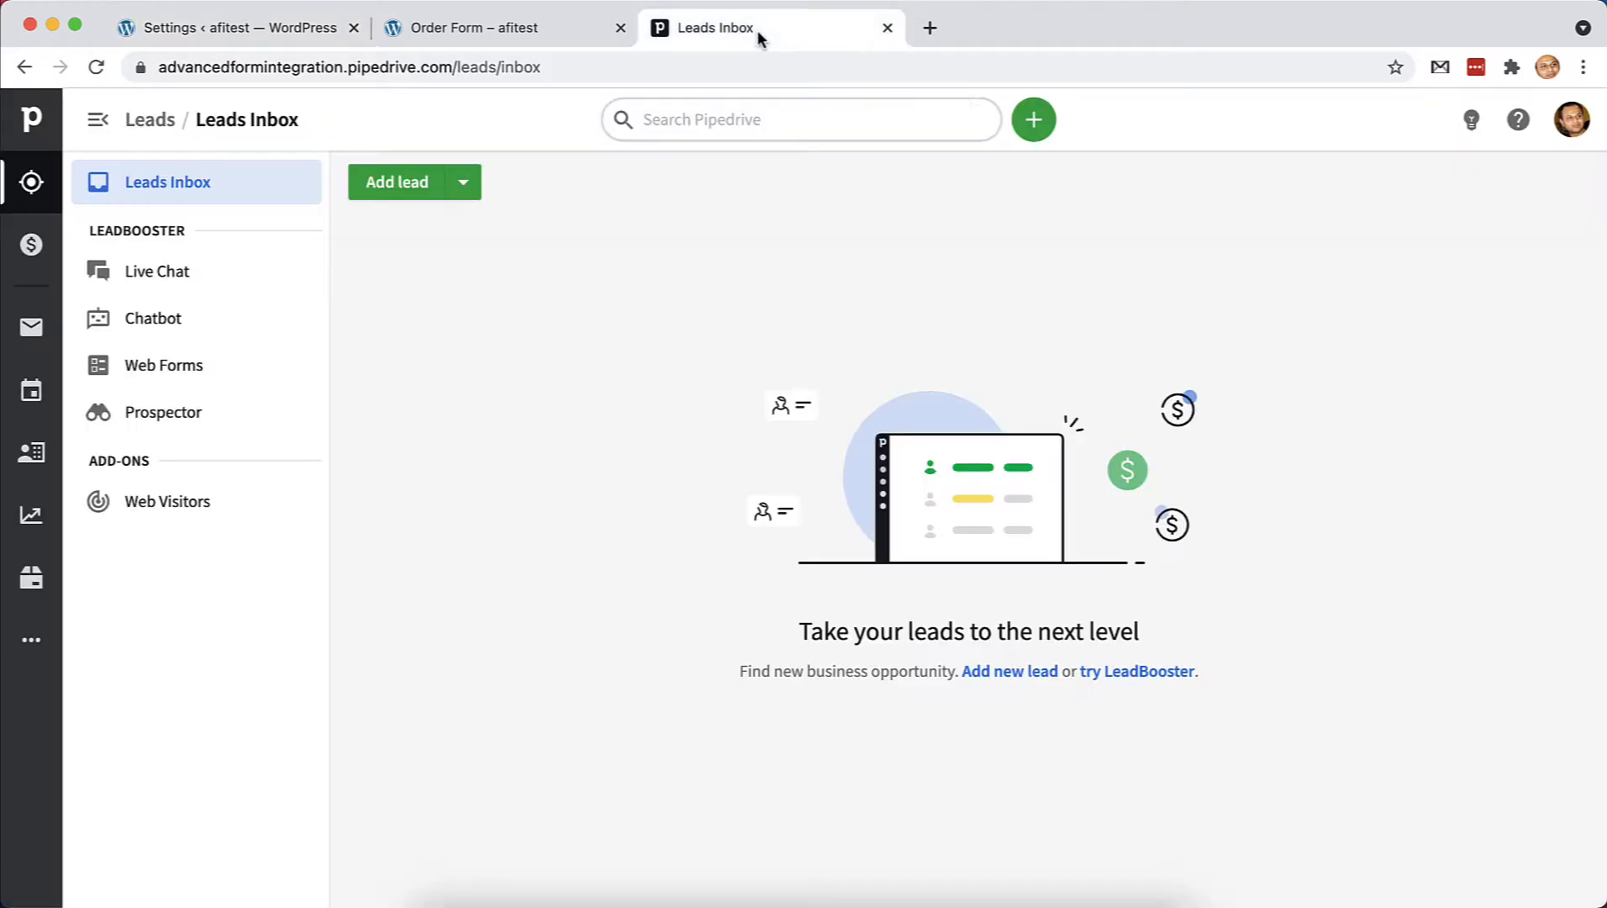
Copy the API token from Pipedrive's Personal preferences and return to WordPress
click(1568, 122)
click(1477, 219)
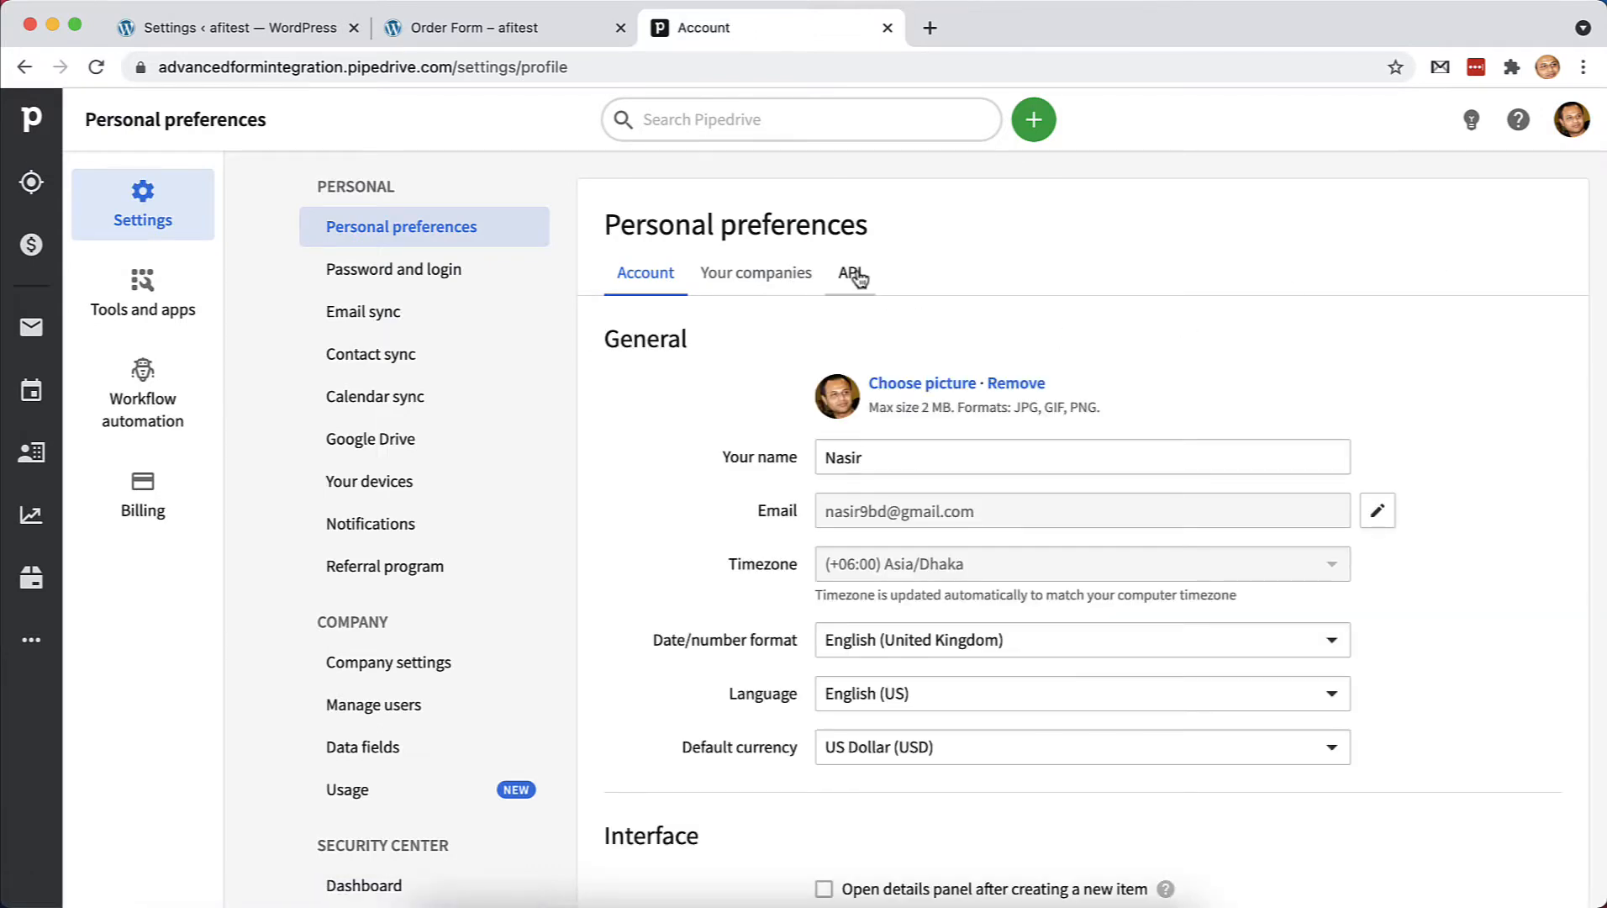
click(851, 272)
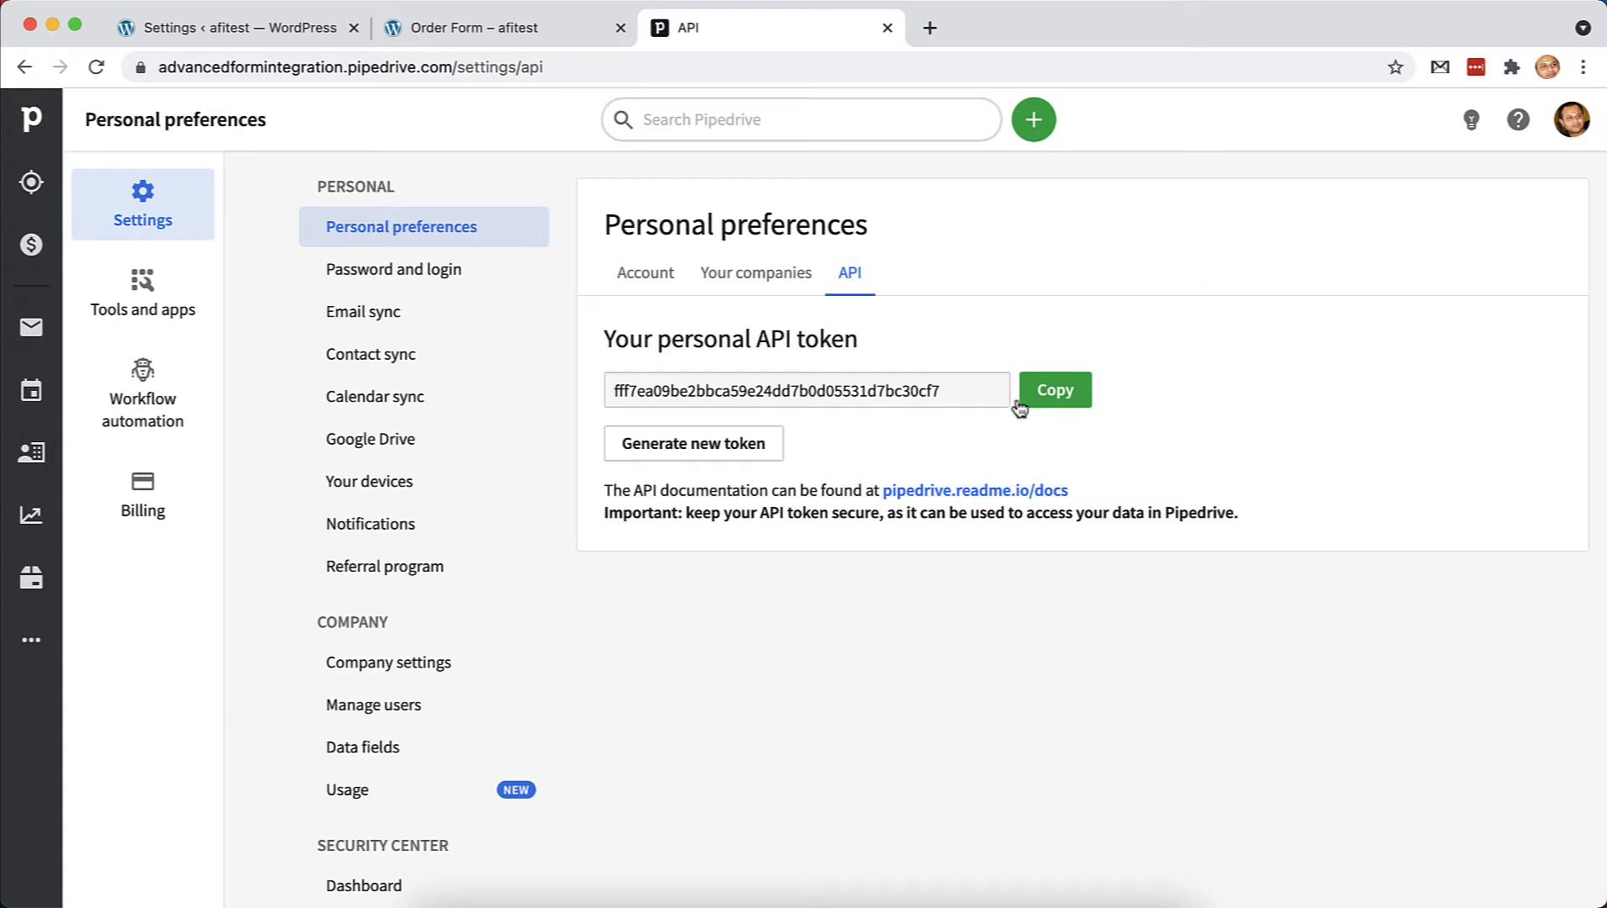
click(1052, 402)
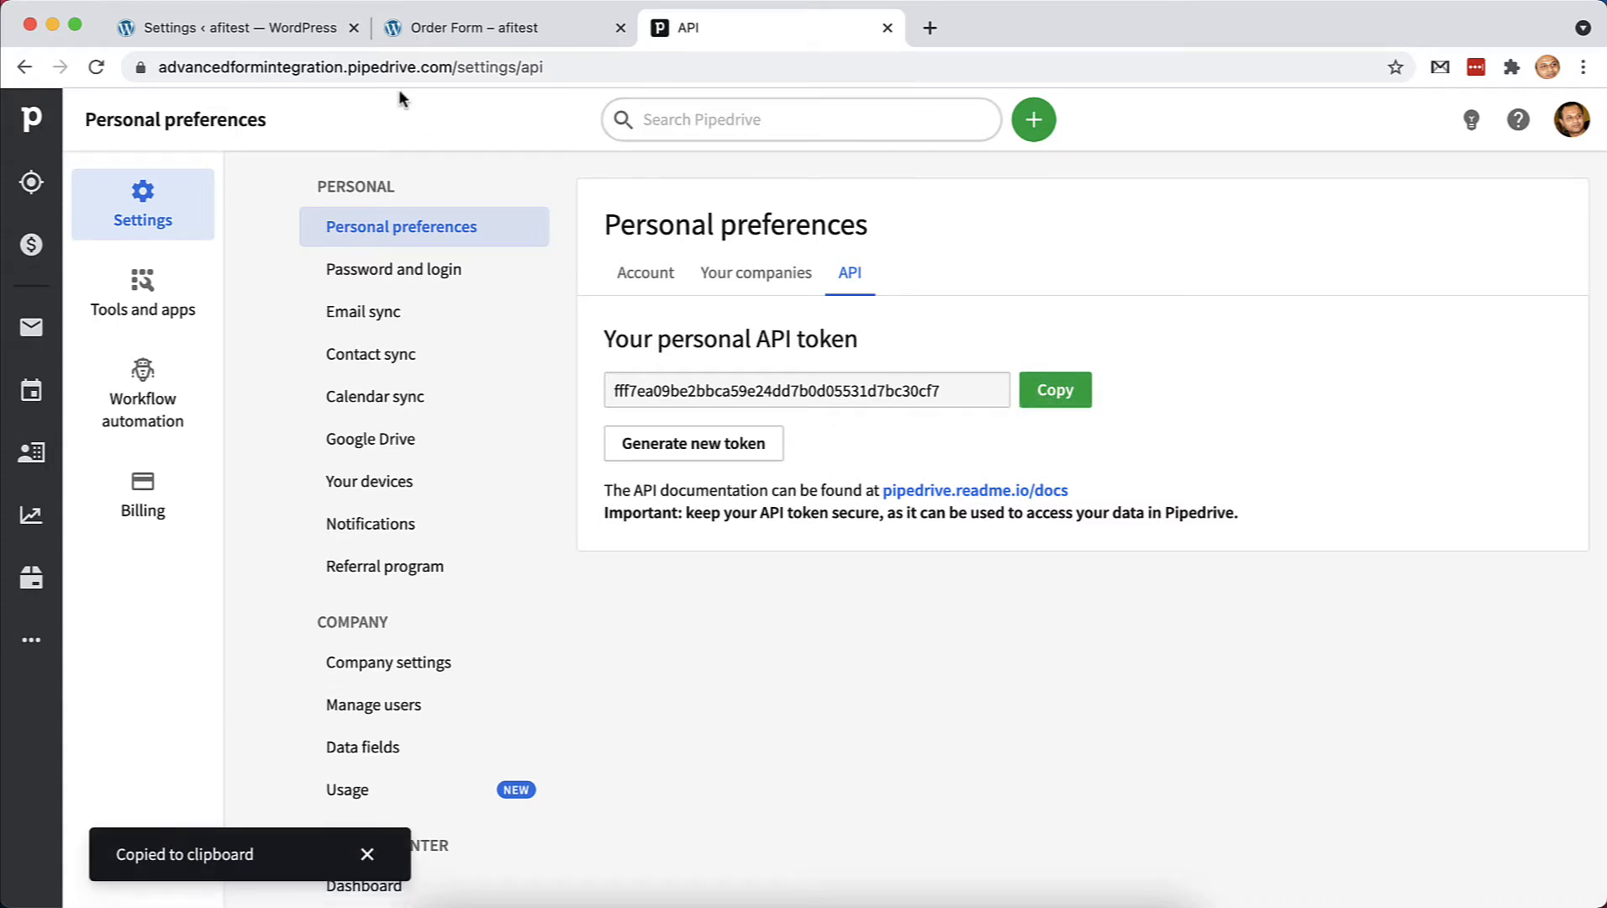
click(262, 27)
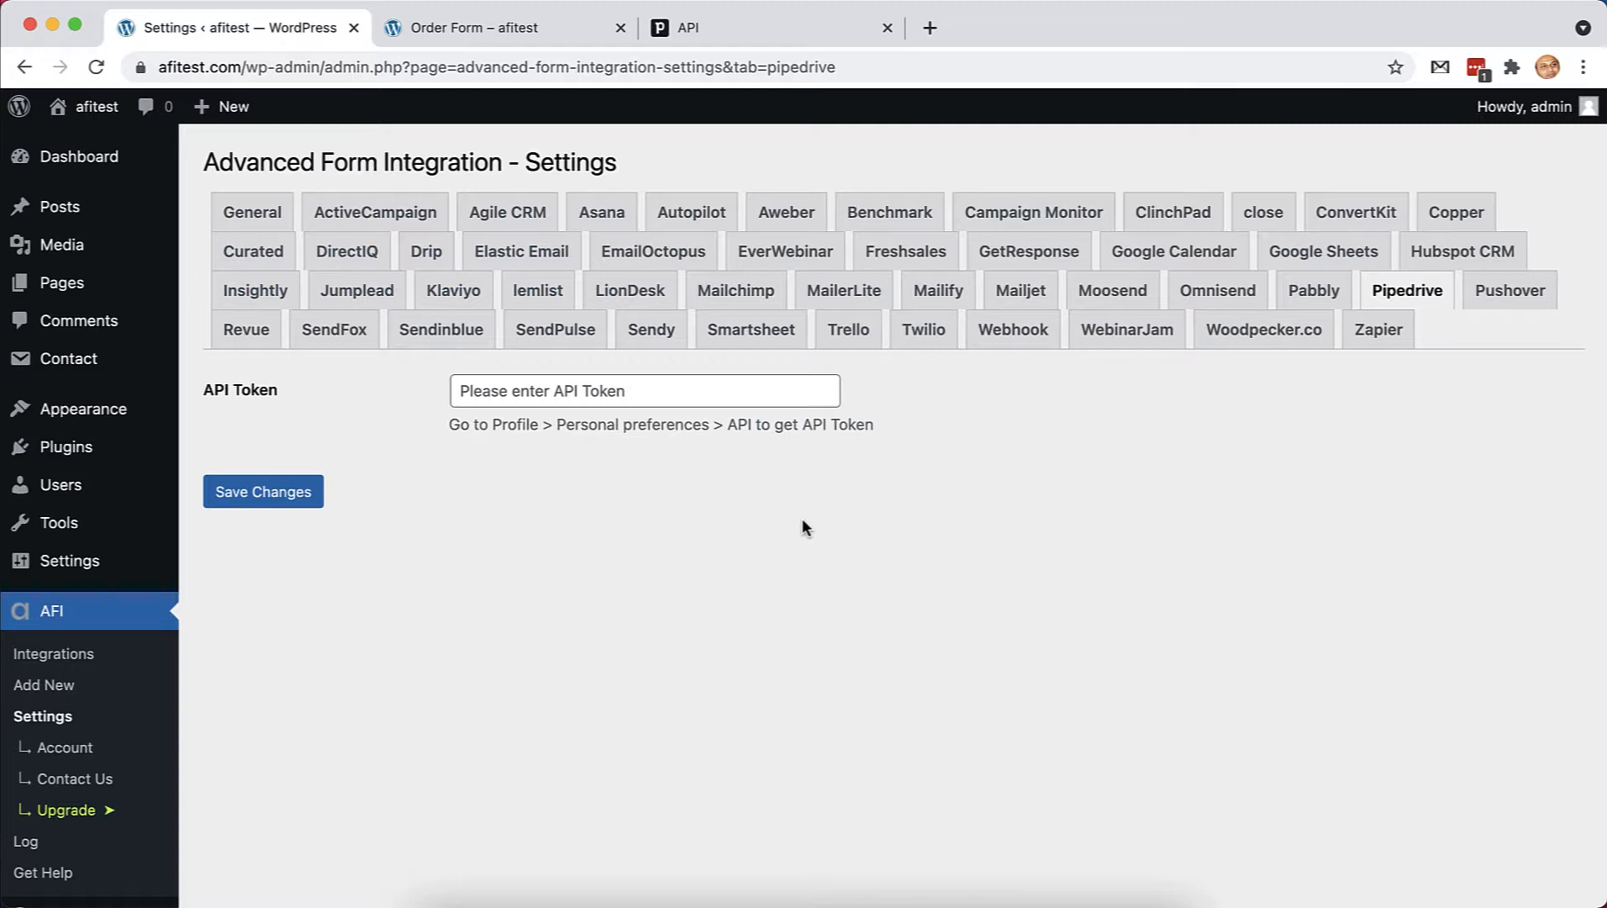
Paste and save the Pipedrive API token, then add a new integration
click(648, 391)
key(super+v)
click(308, 496)
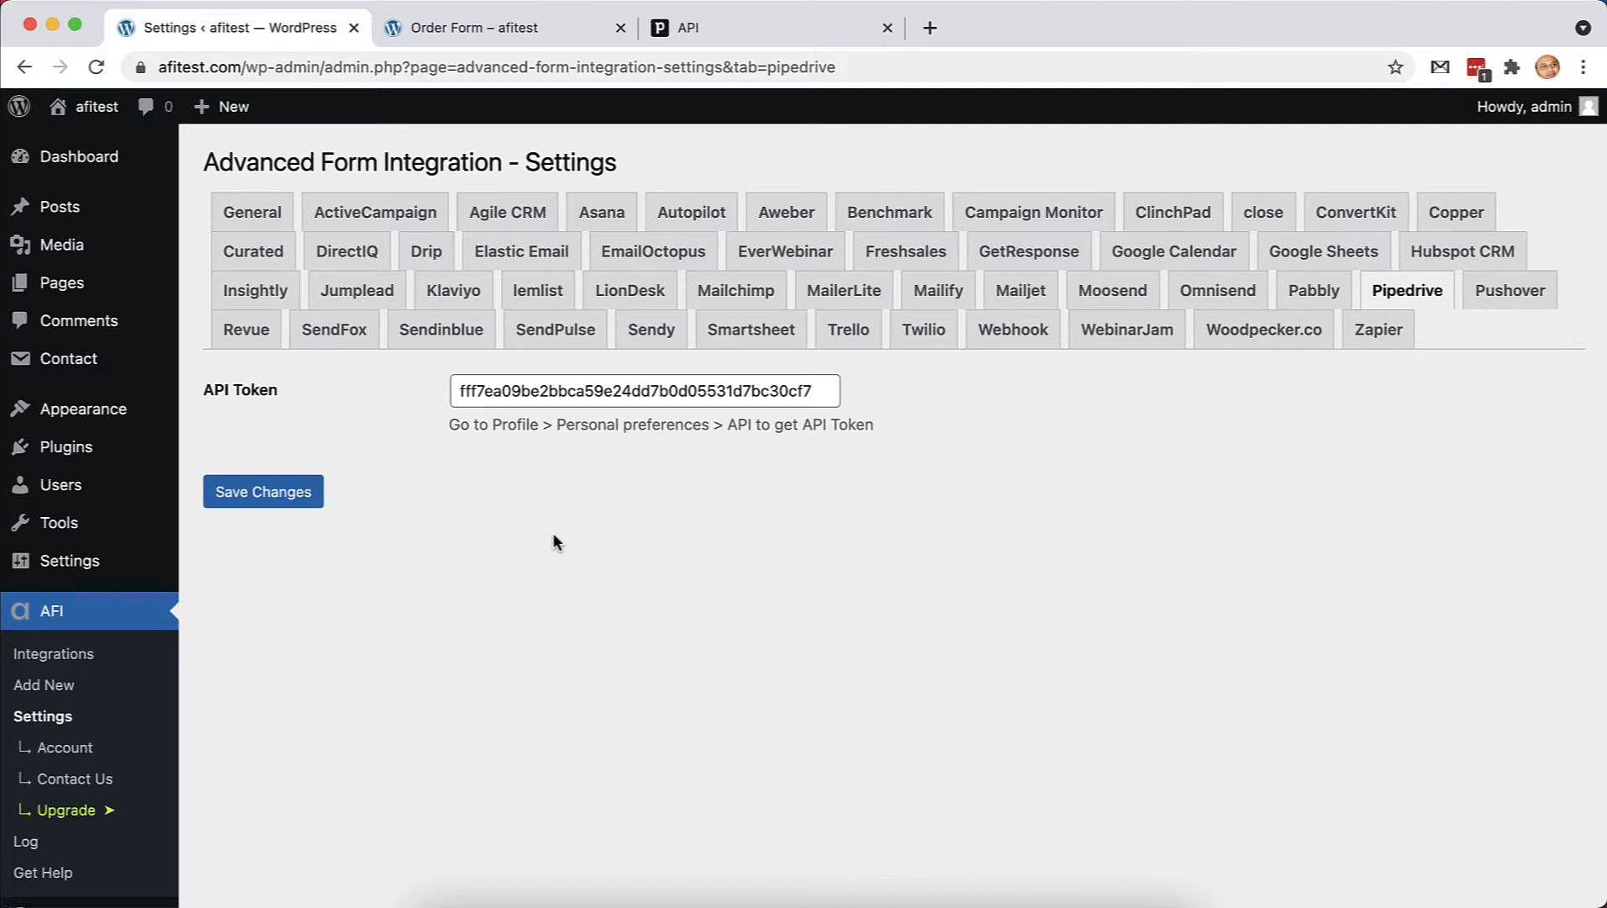
click(88, 603)
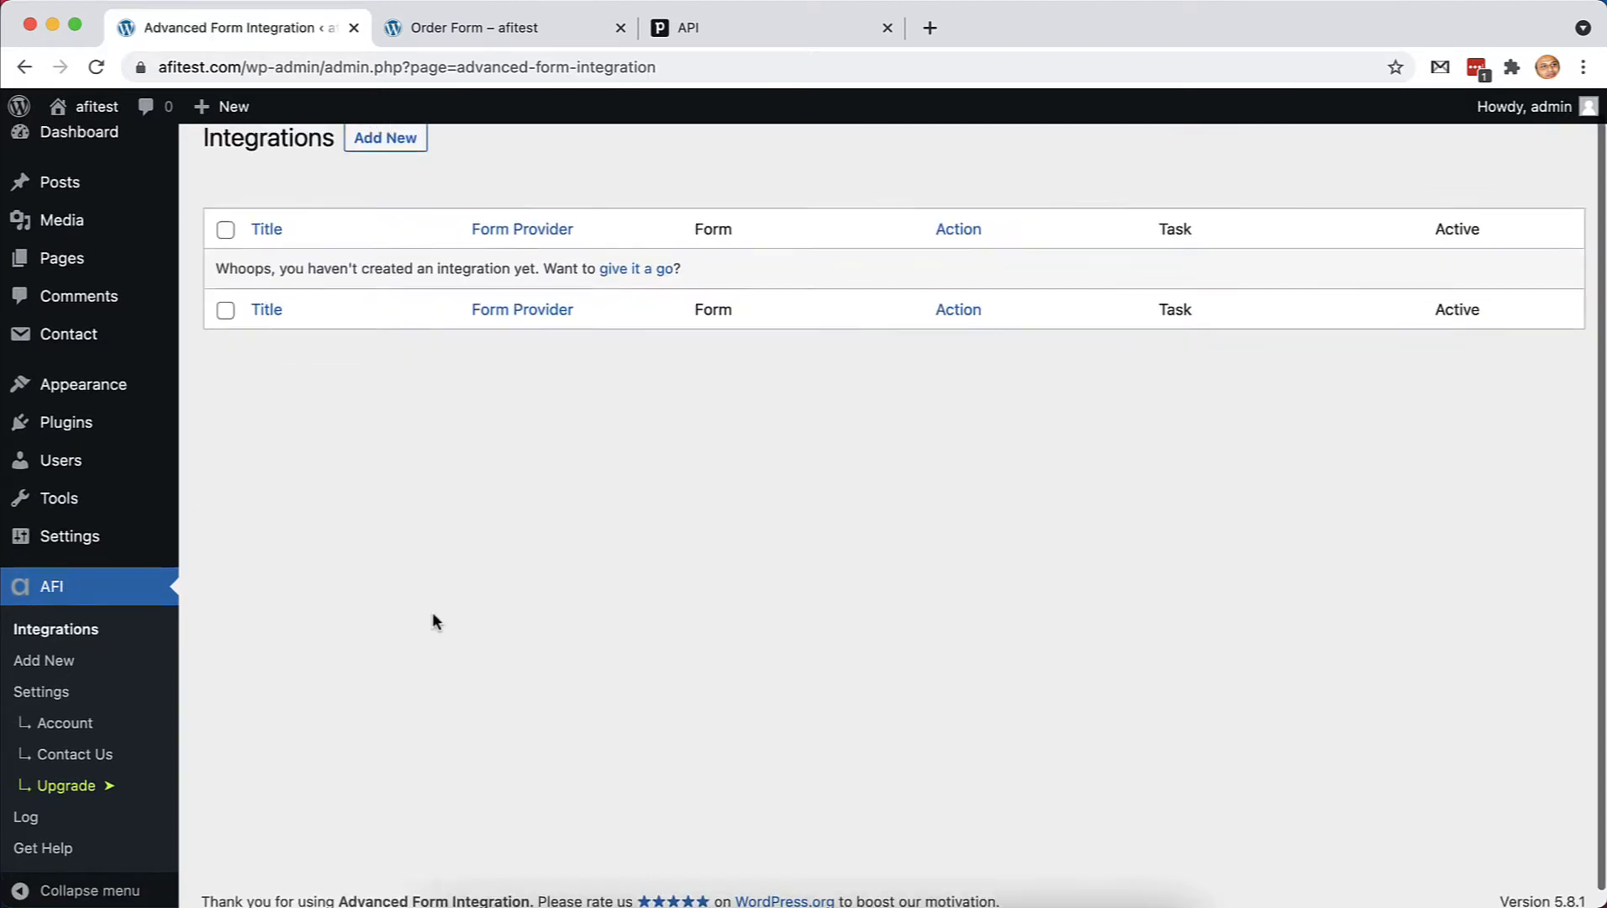
click(385, 163)
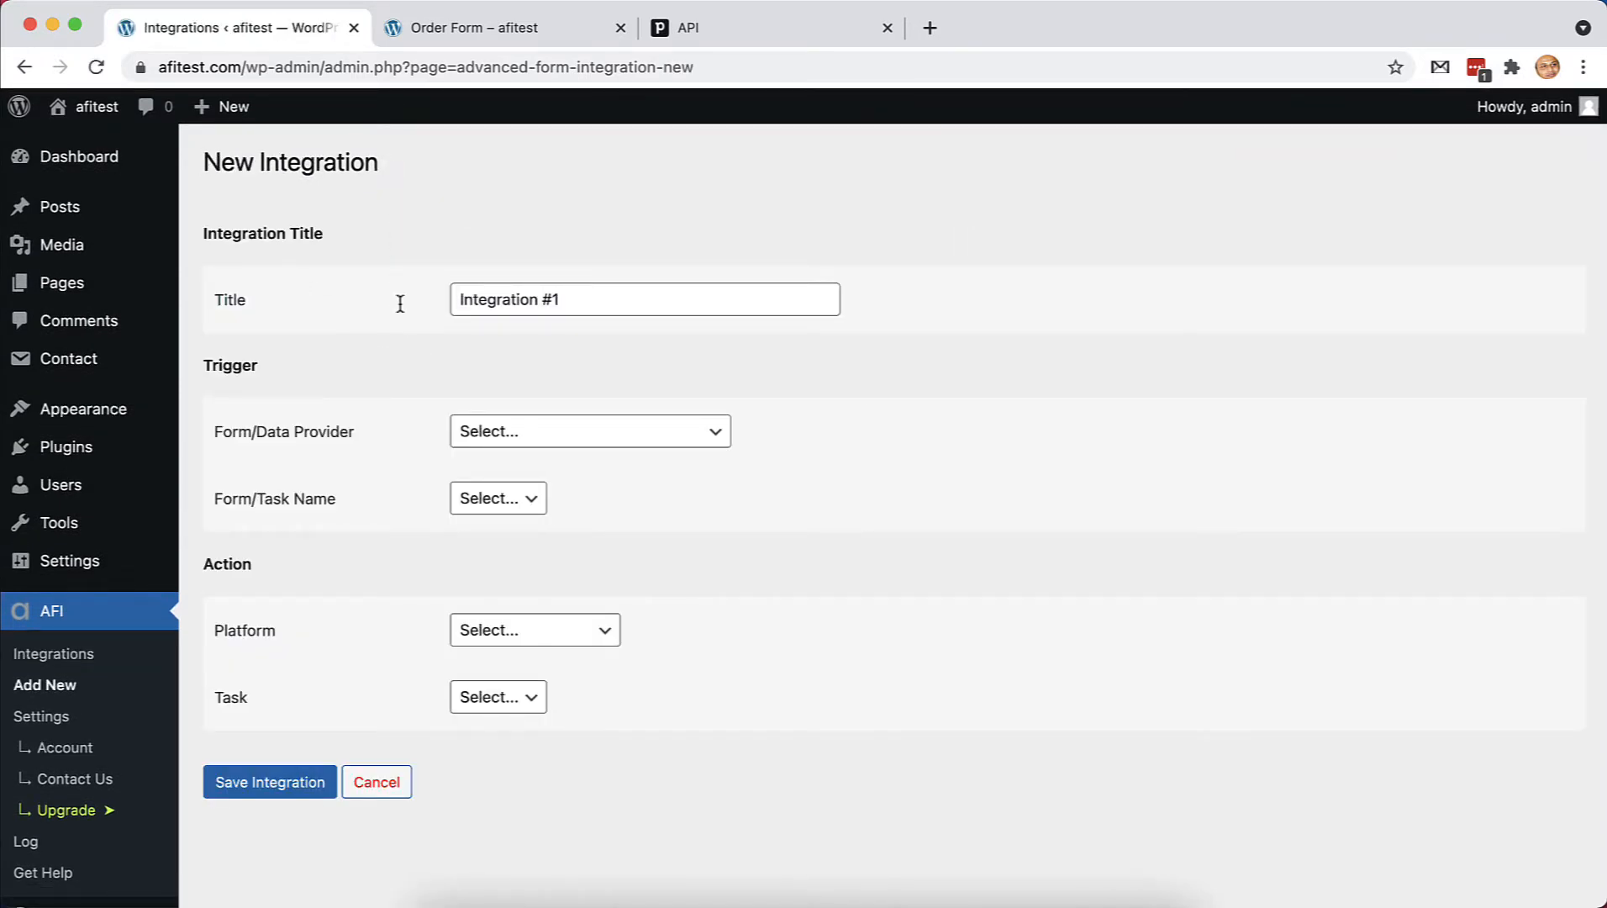
Title the integration 'New Order to Pipedrive'
click(584, 301)
key(BackSpace)
key(BackSpace)
key(BackSpace)
key(BackSpace)
key(BackSpace)
key(BackSpace)
key(BackSpace)
key(BackSpace)
key(BackSpace)
key(BackSpace)
key(BackSpace)
key(BackSpace)
key(BackSpace)
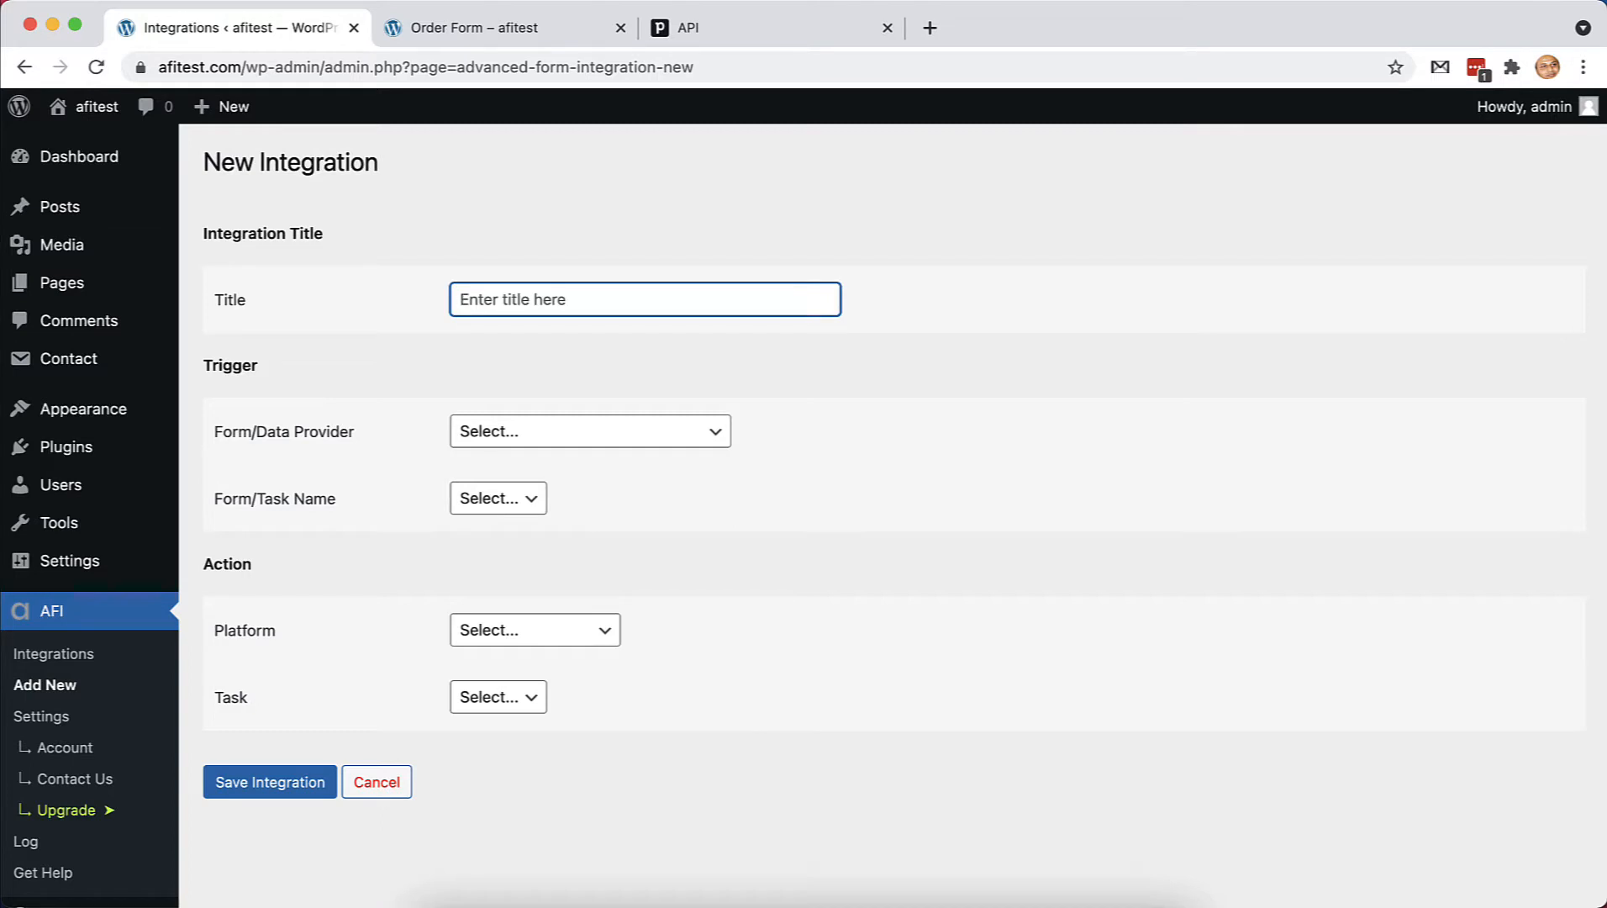
text(Order to Pipedrive)
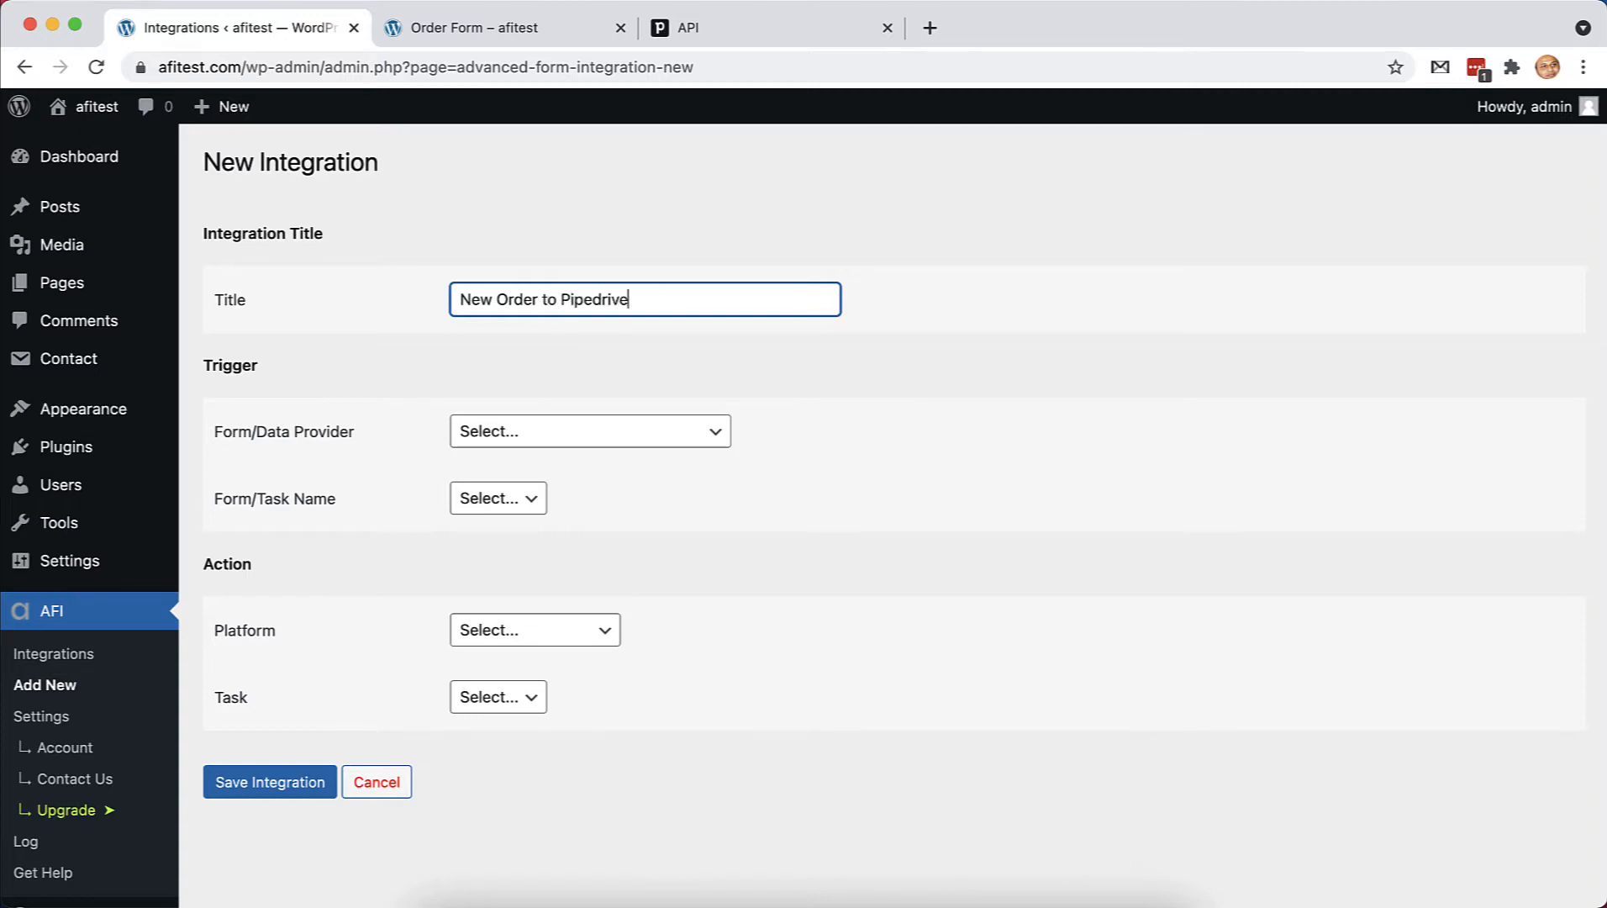
Set the trigger to the Contact Form 7 Order Form
click(742, 457)
scroll(742, 457, down, 1)
click(688, 395)
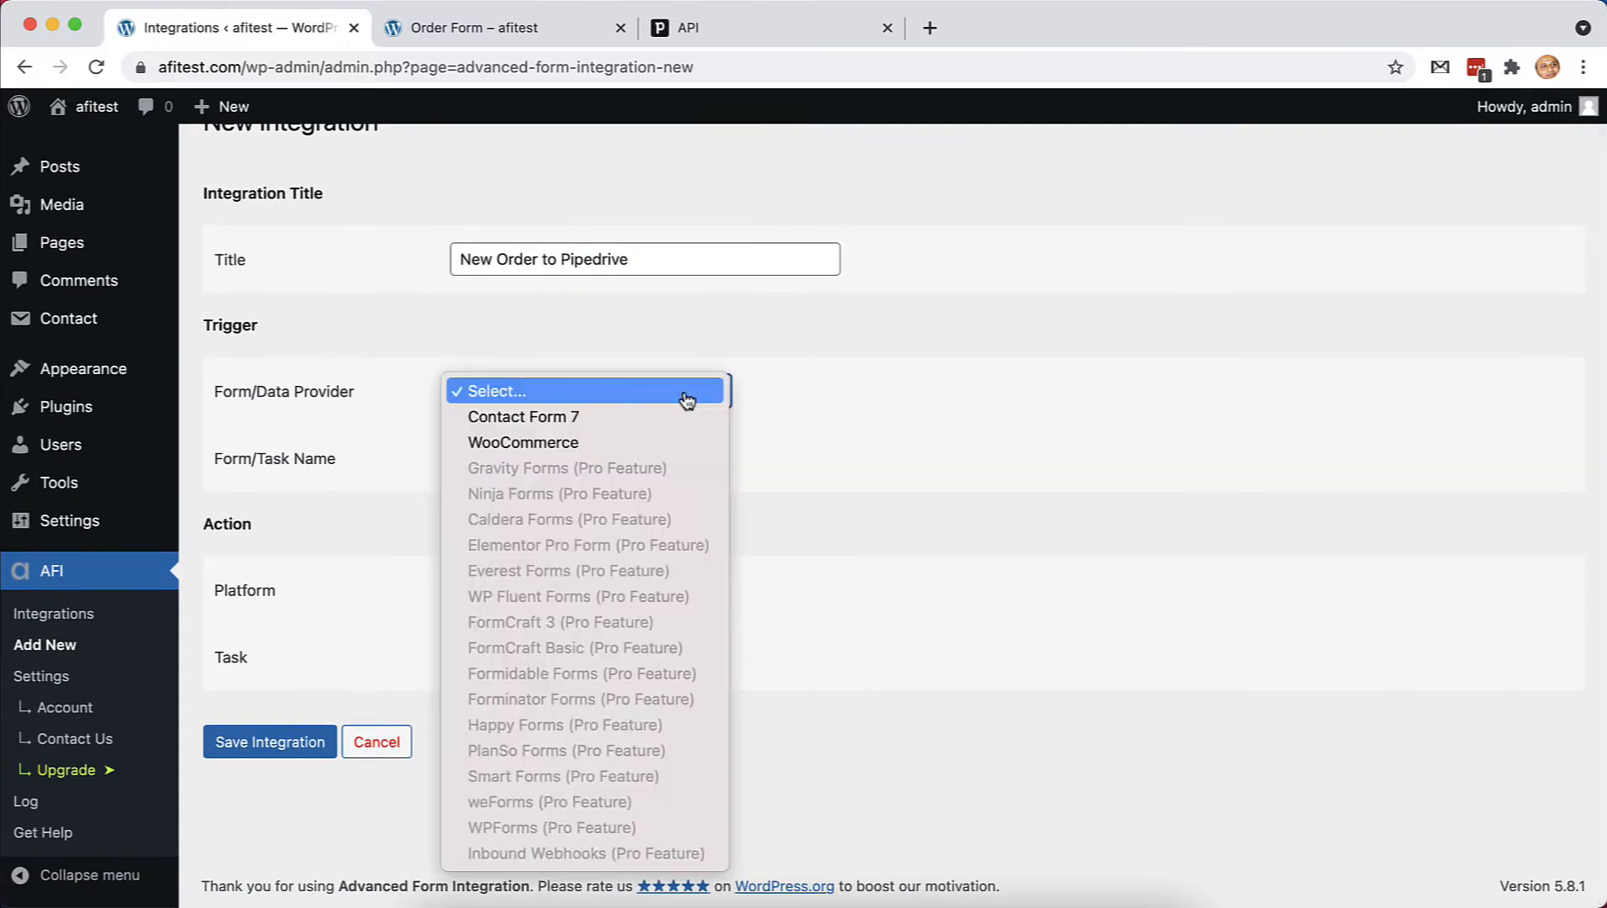
click(653, 429)
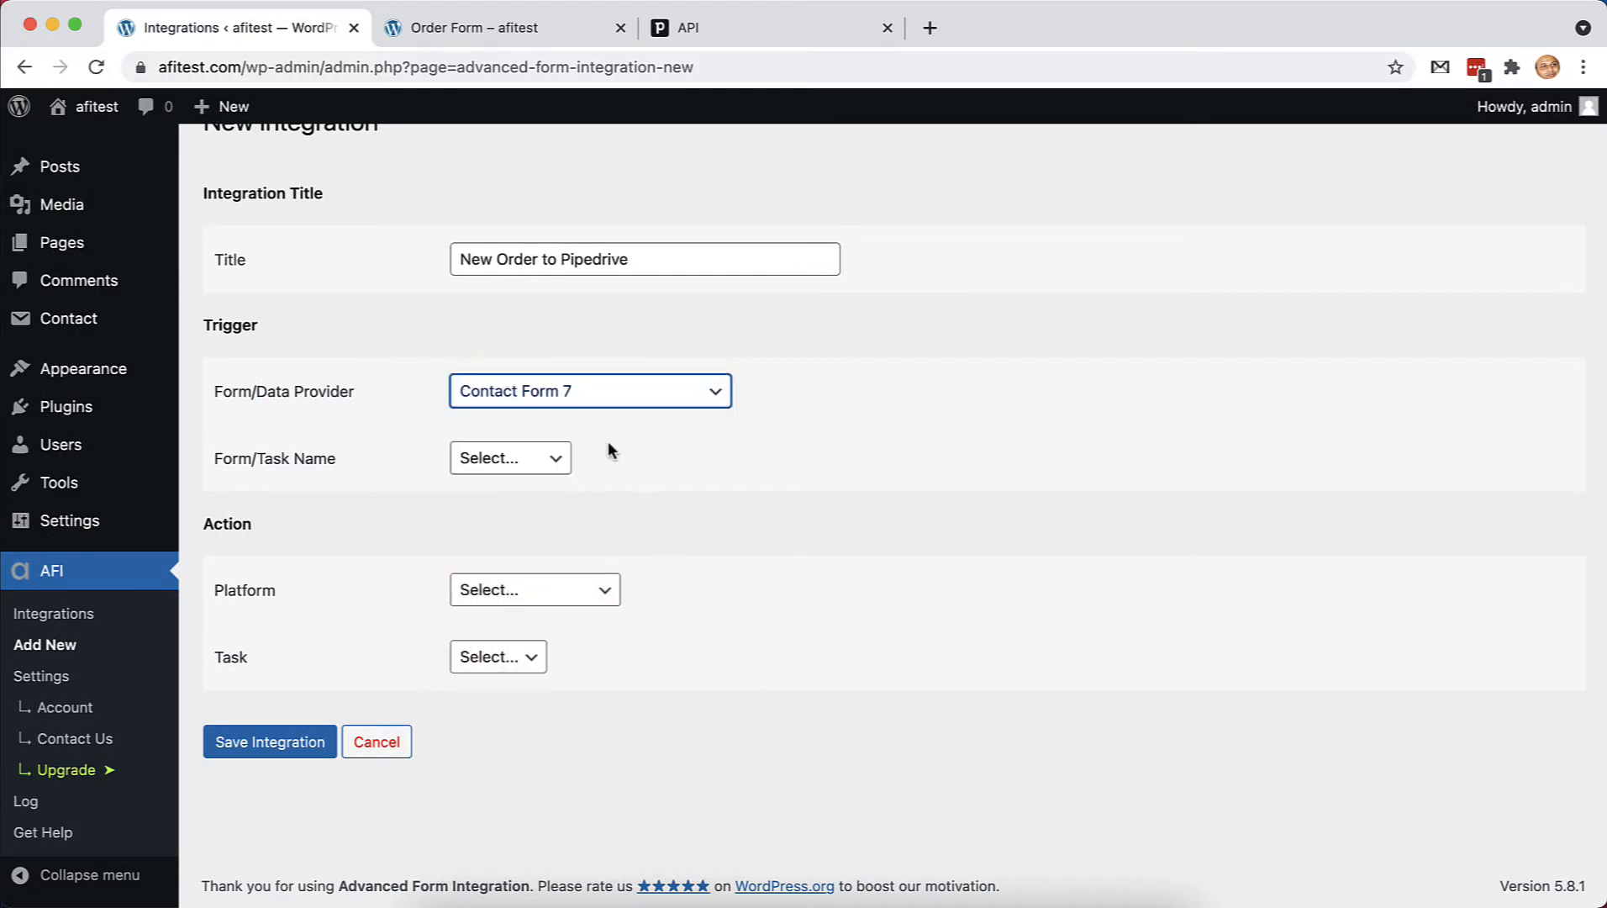
mouse_move(108, 324)
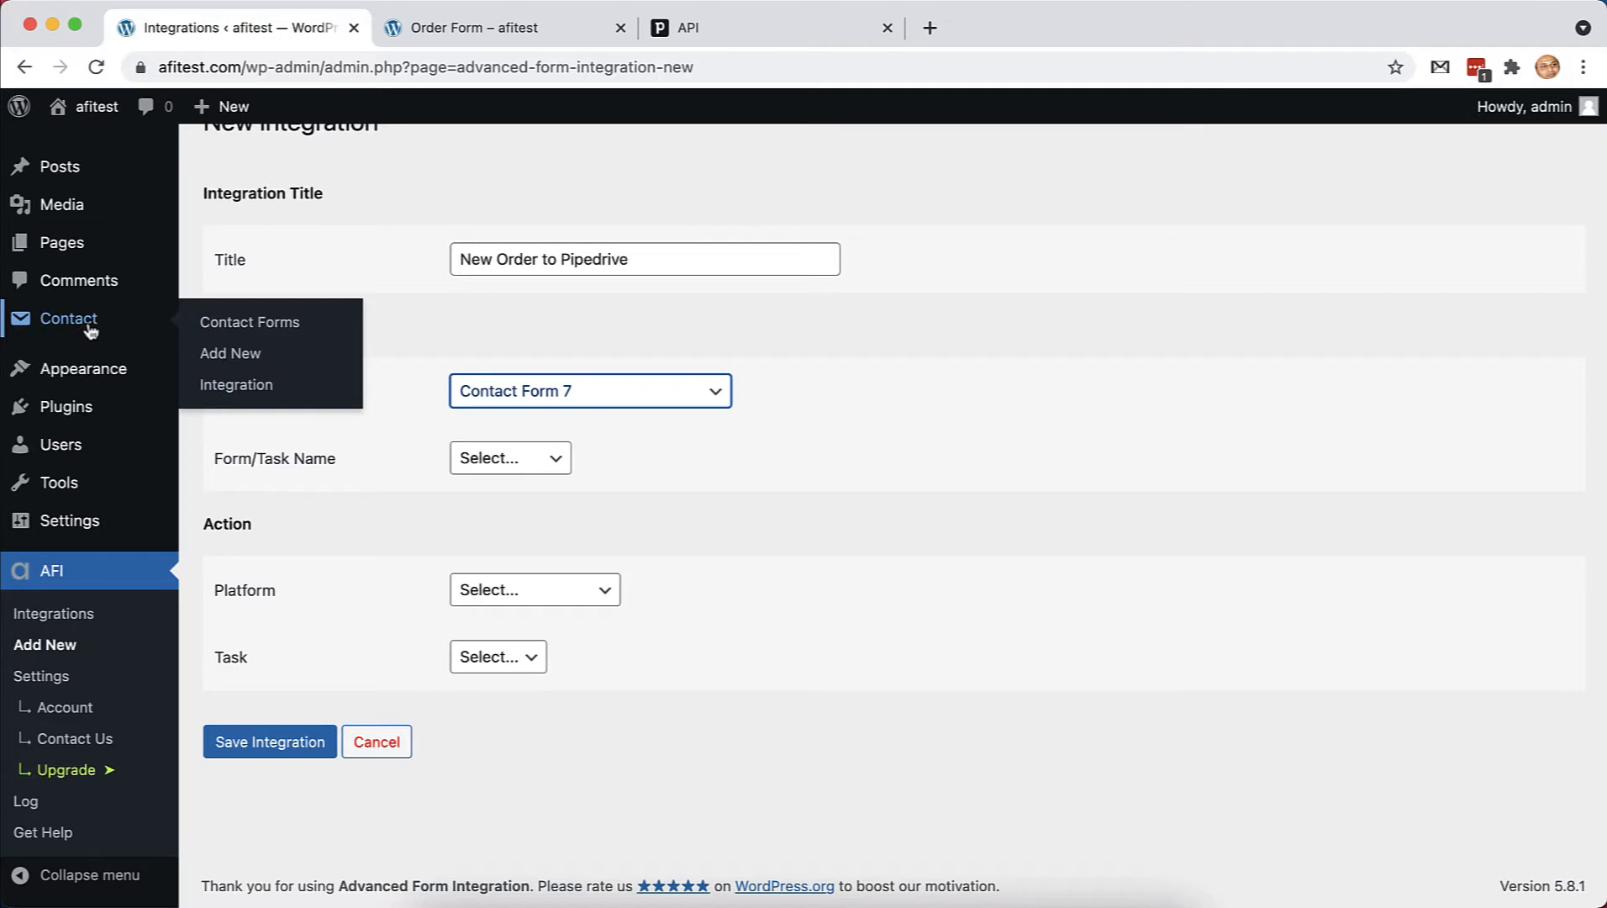
click(528, 460)
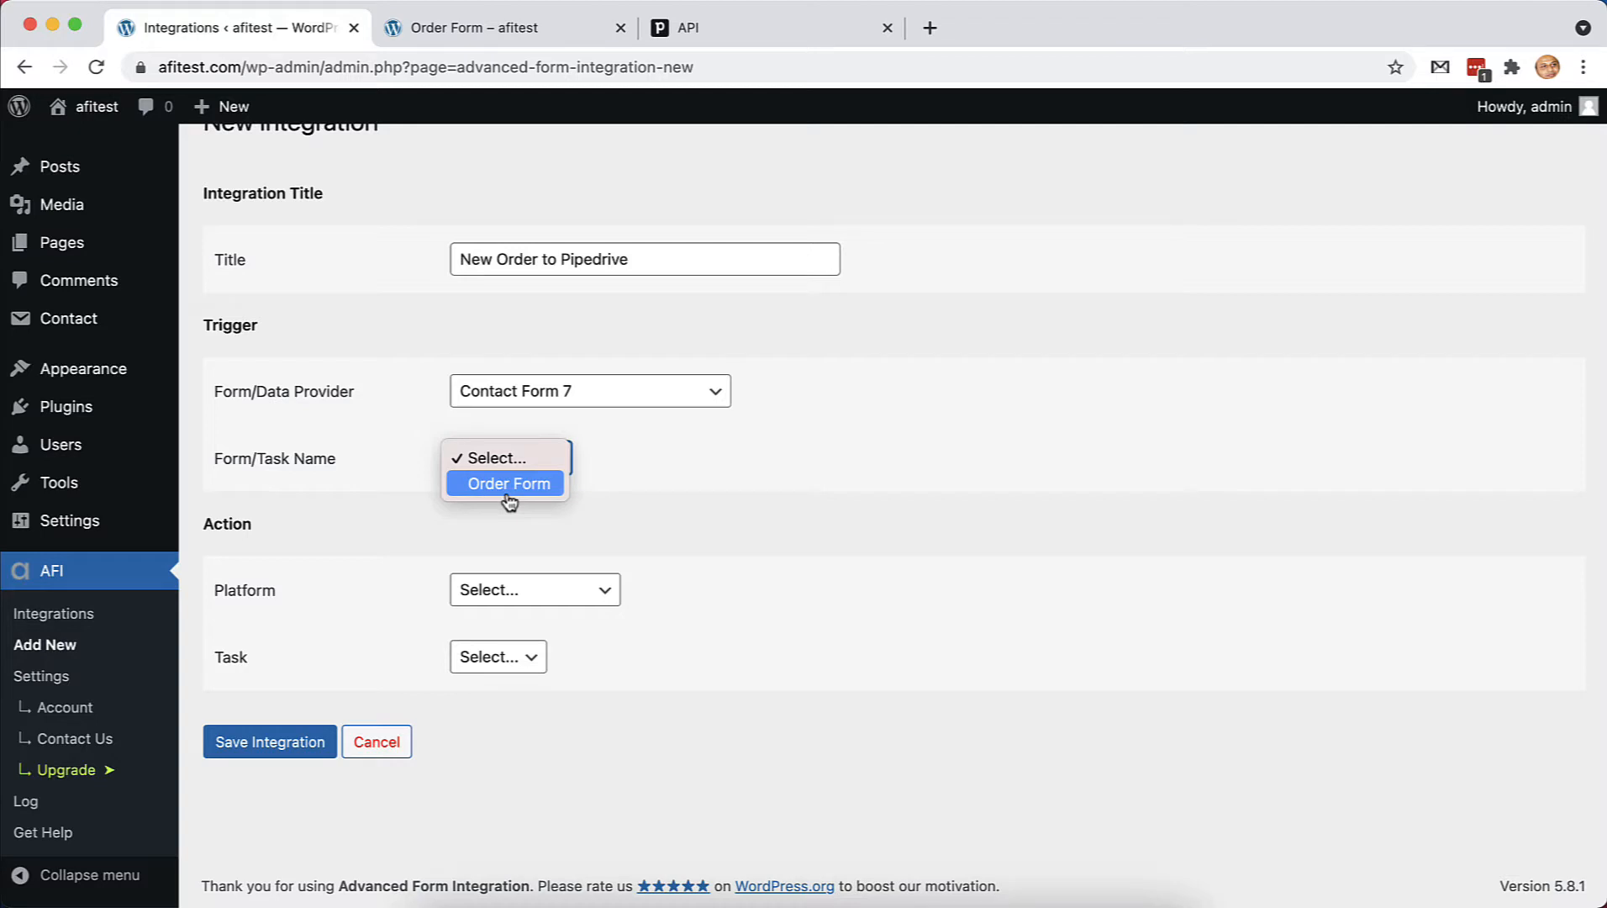
click(508, 494)
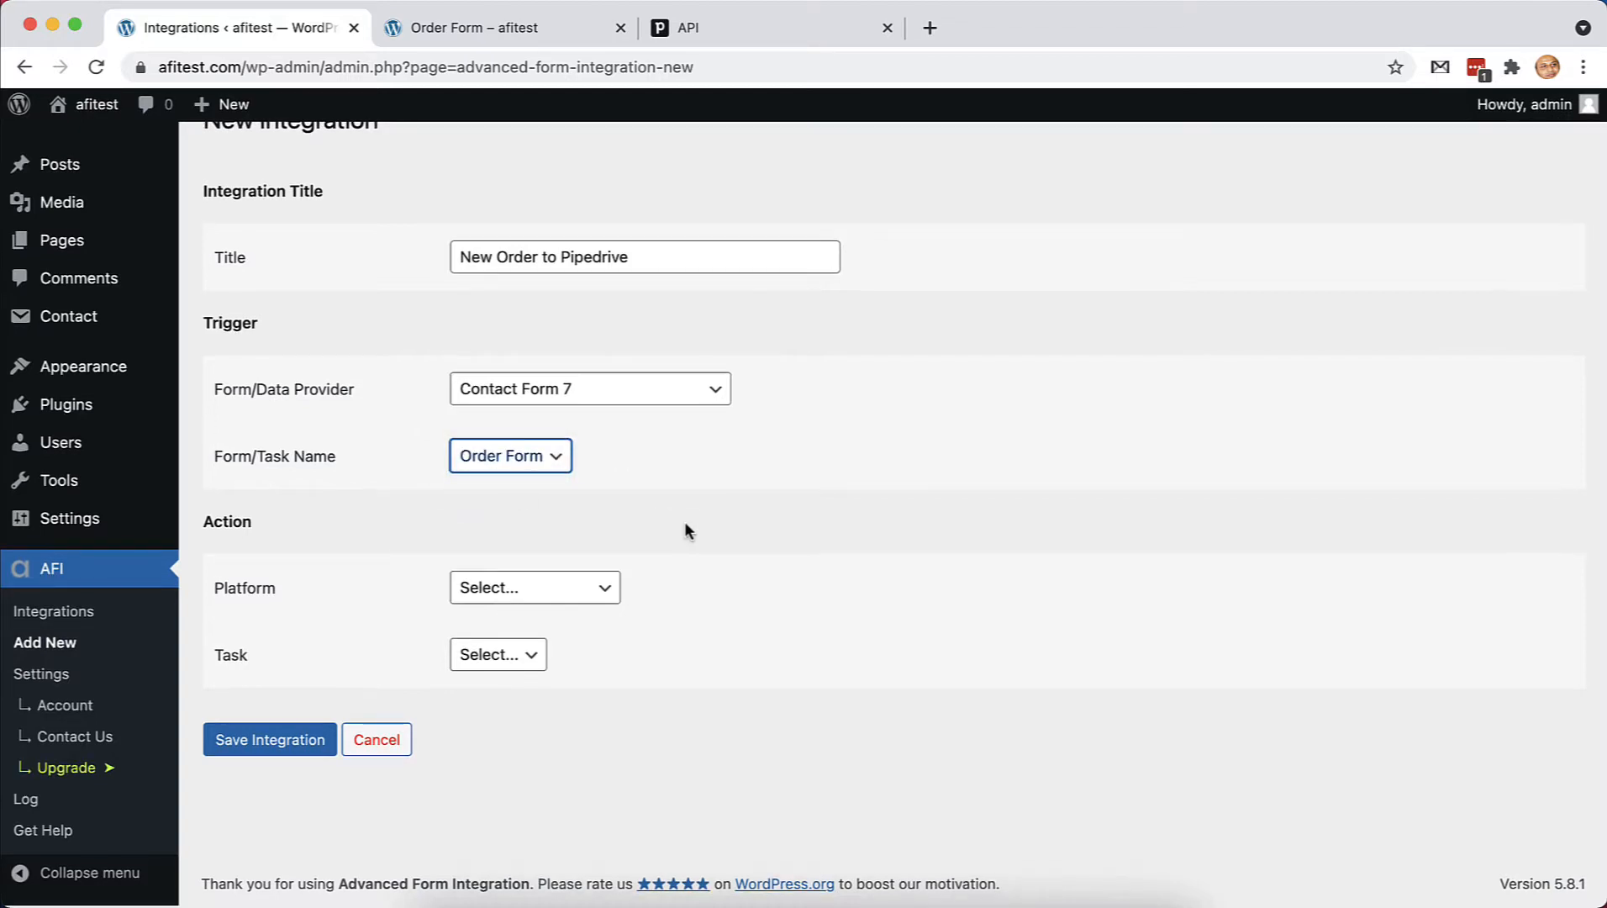
Choose Pipedrive with the create contact, organization, deal, note and activity task
click(561, 596)
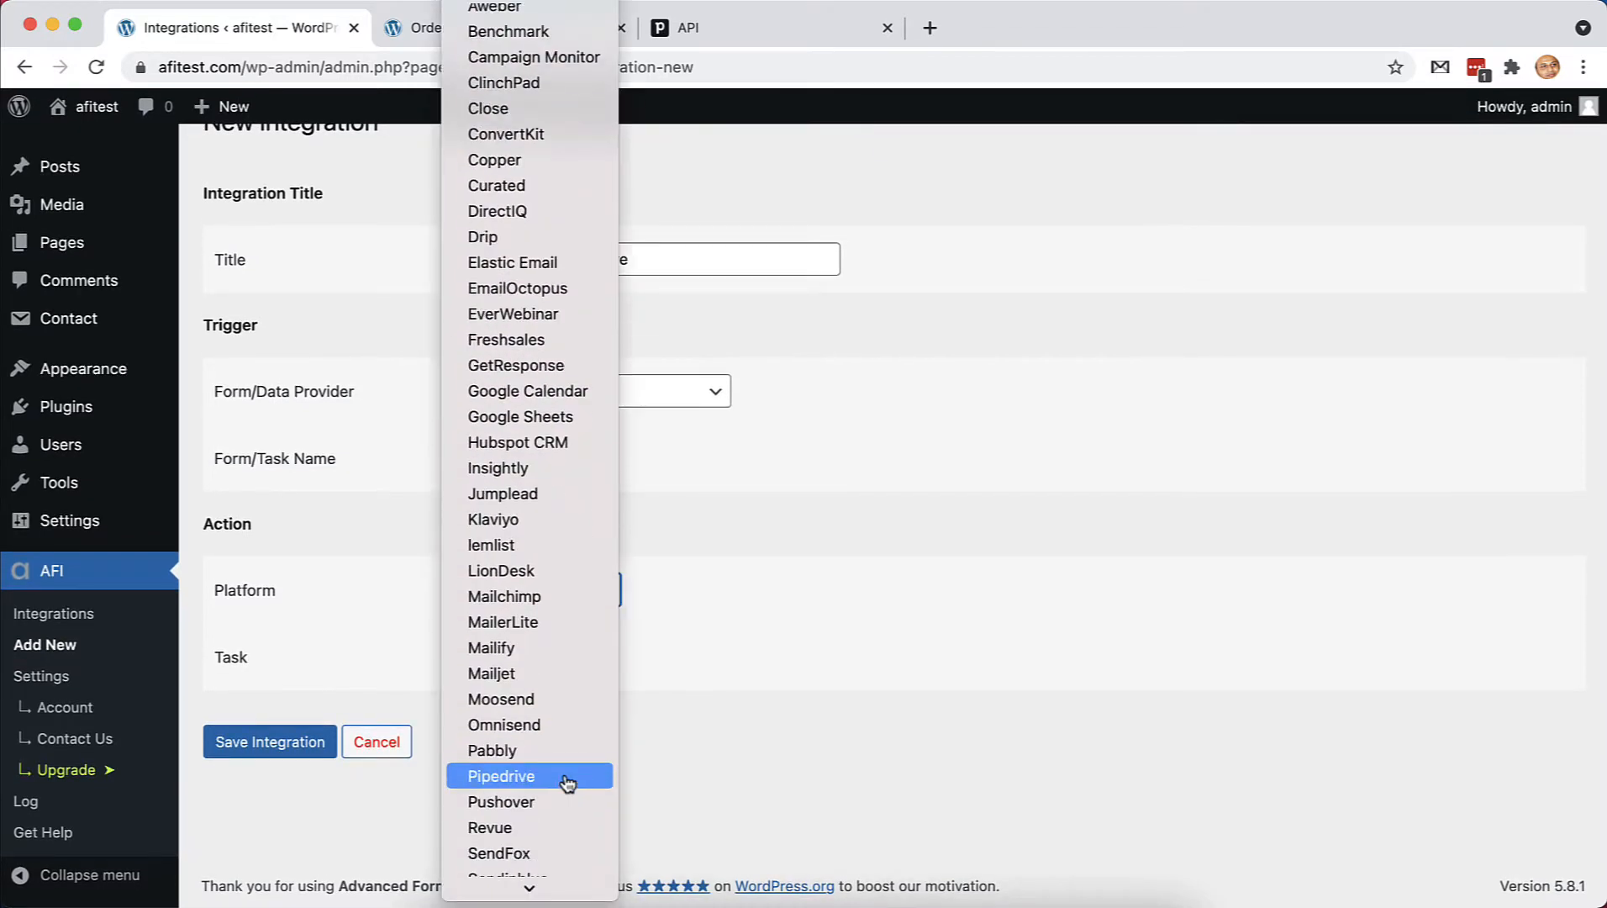
click(509, 777)
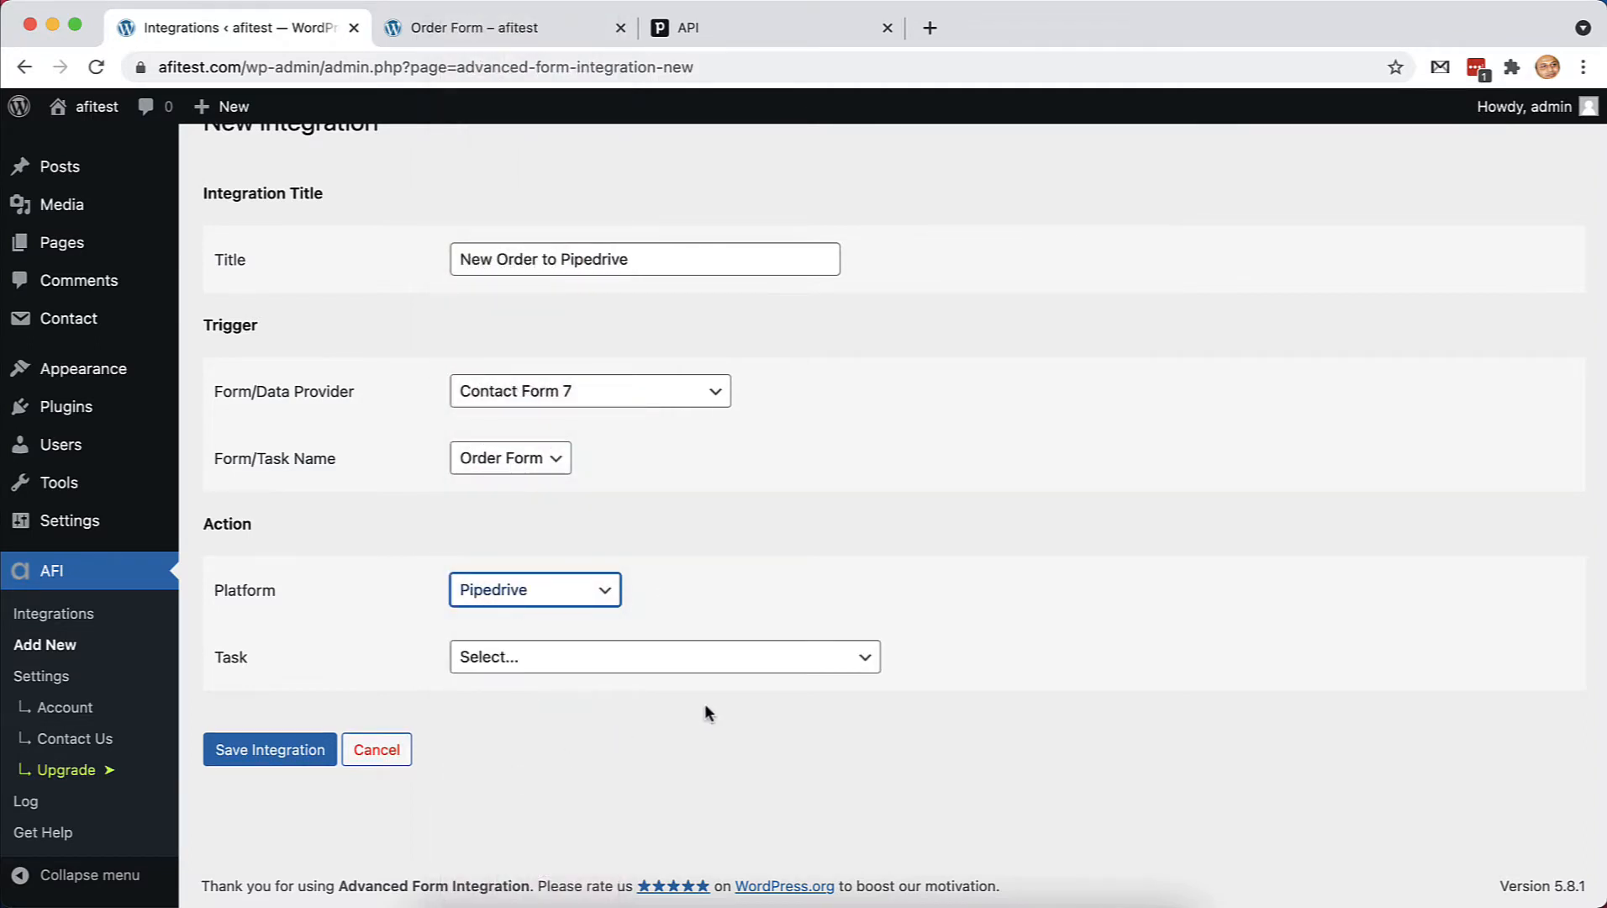
click(632, 658)
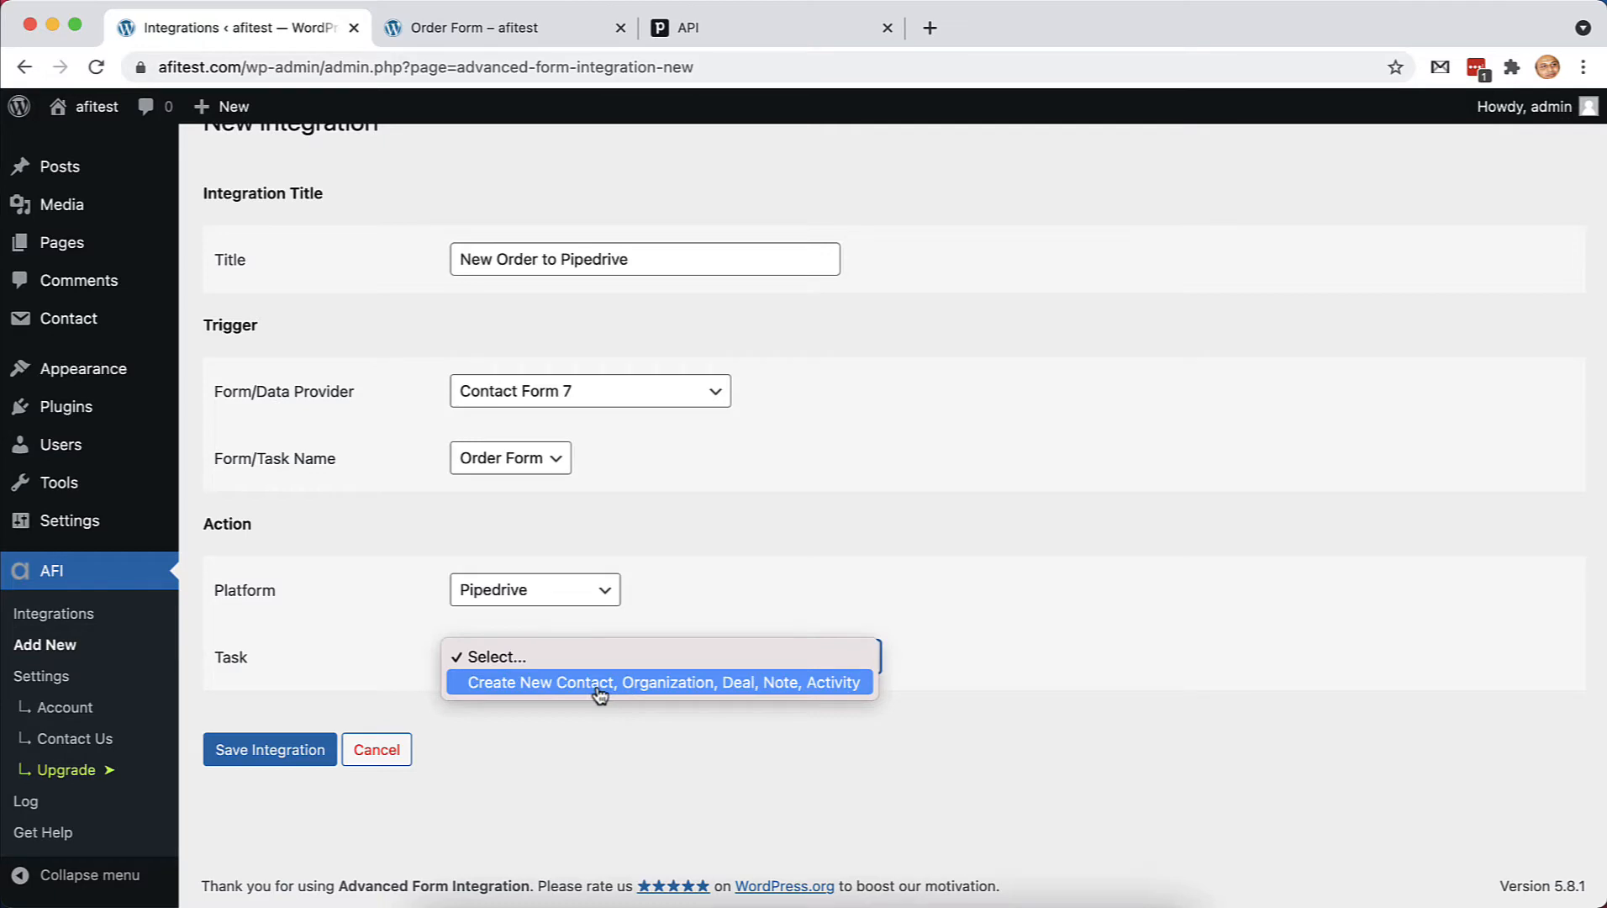
click(600, 694)
Look through the Map Fields section and the form fields offered for the note
scroll(623, 729, down, 3)
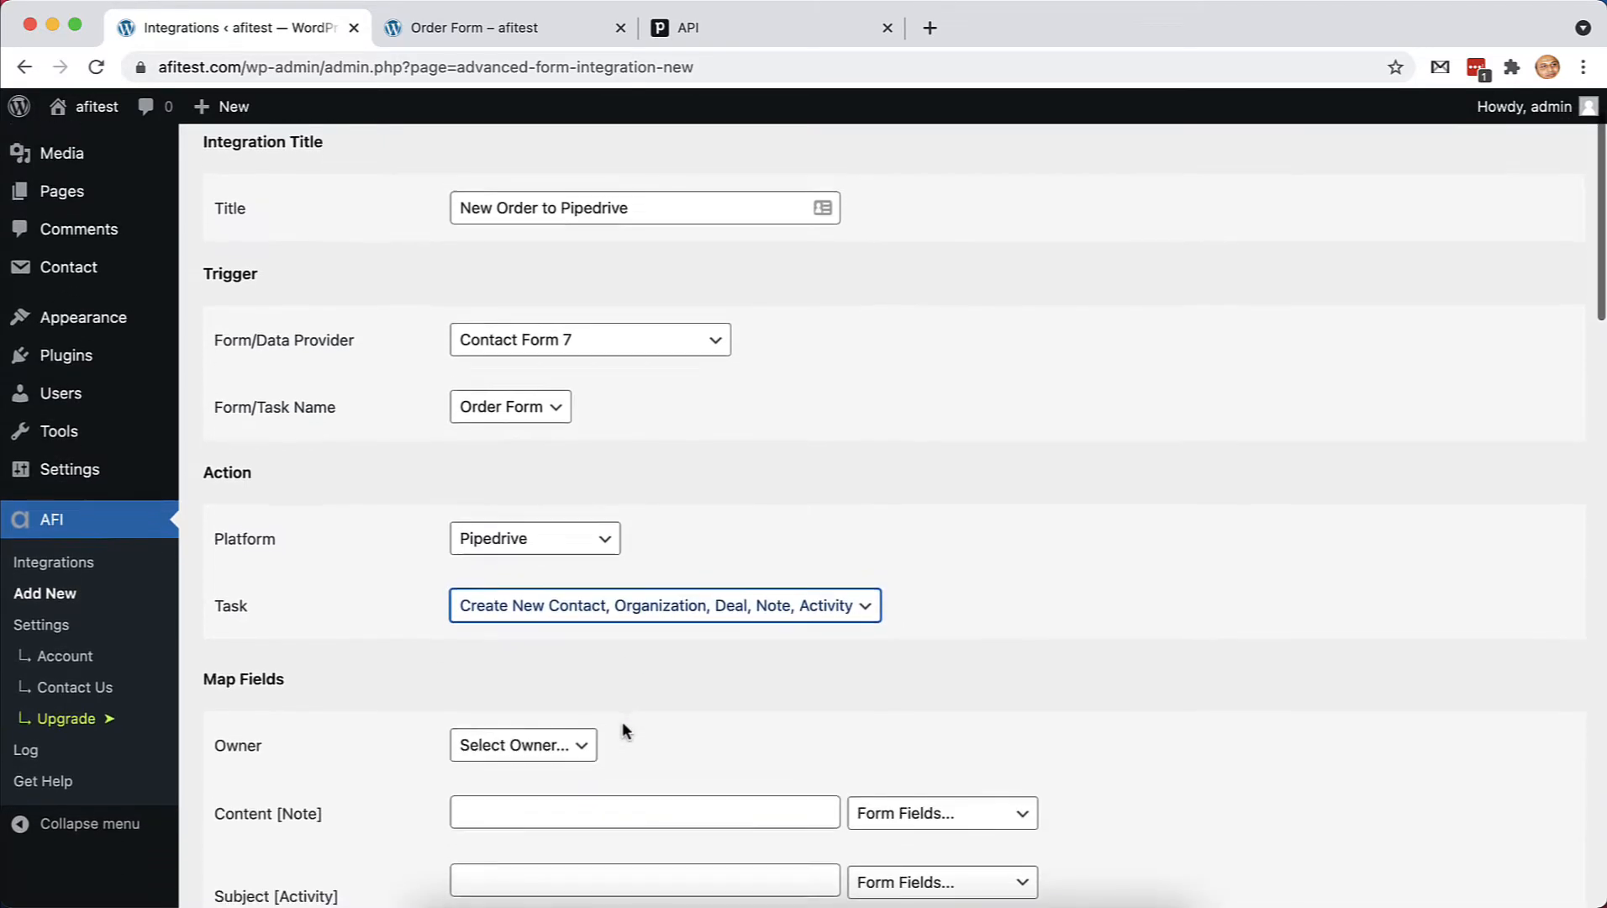
scroll(621, 720, down, 10)
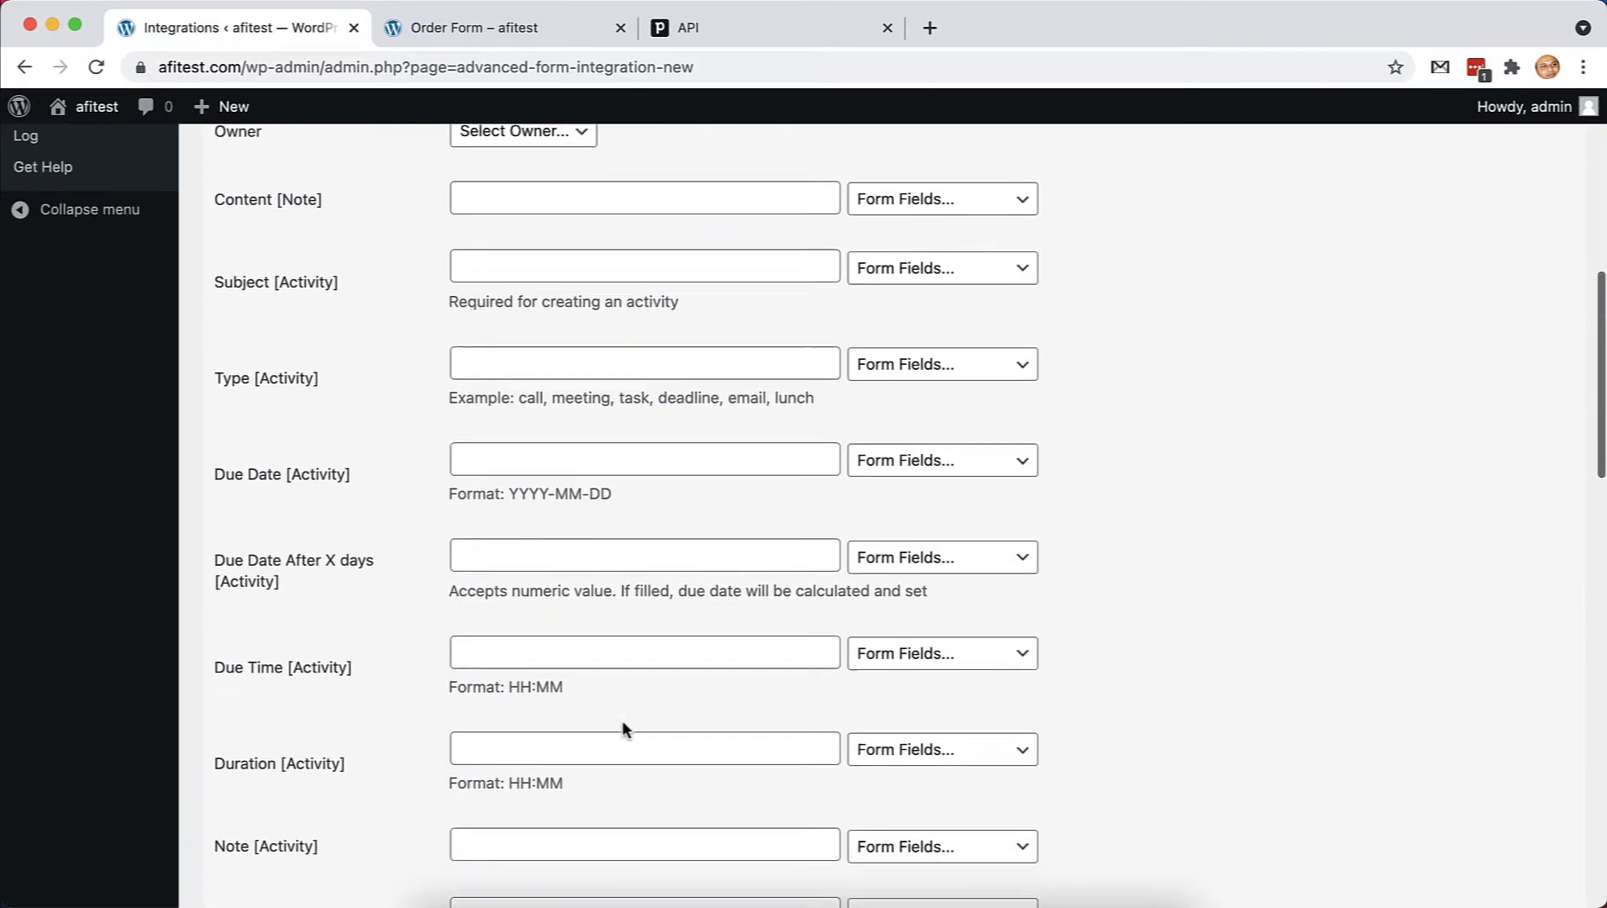
scroll(621, 722, down, 10)
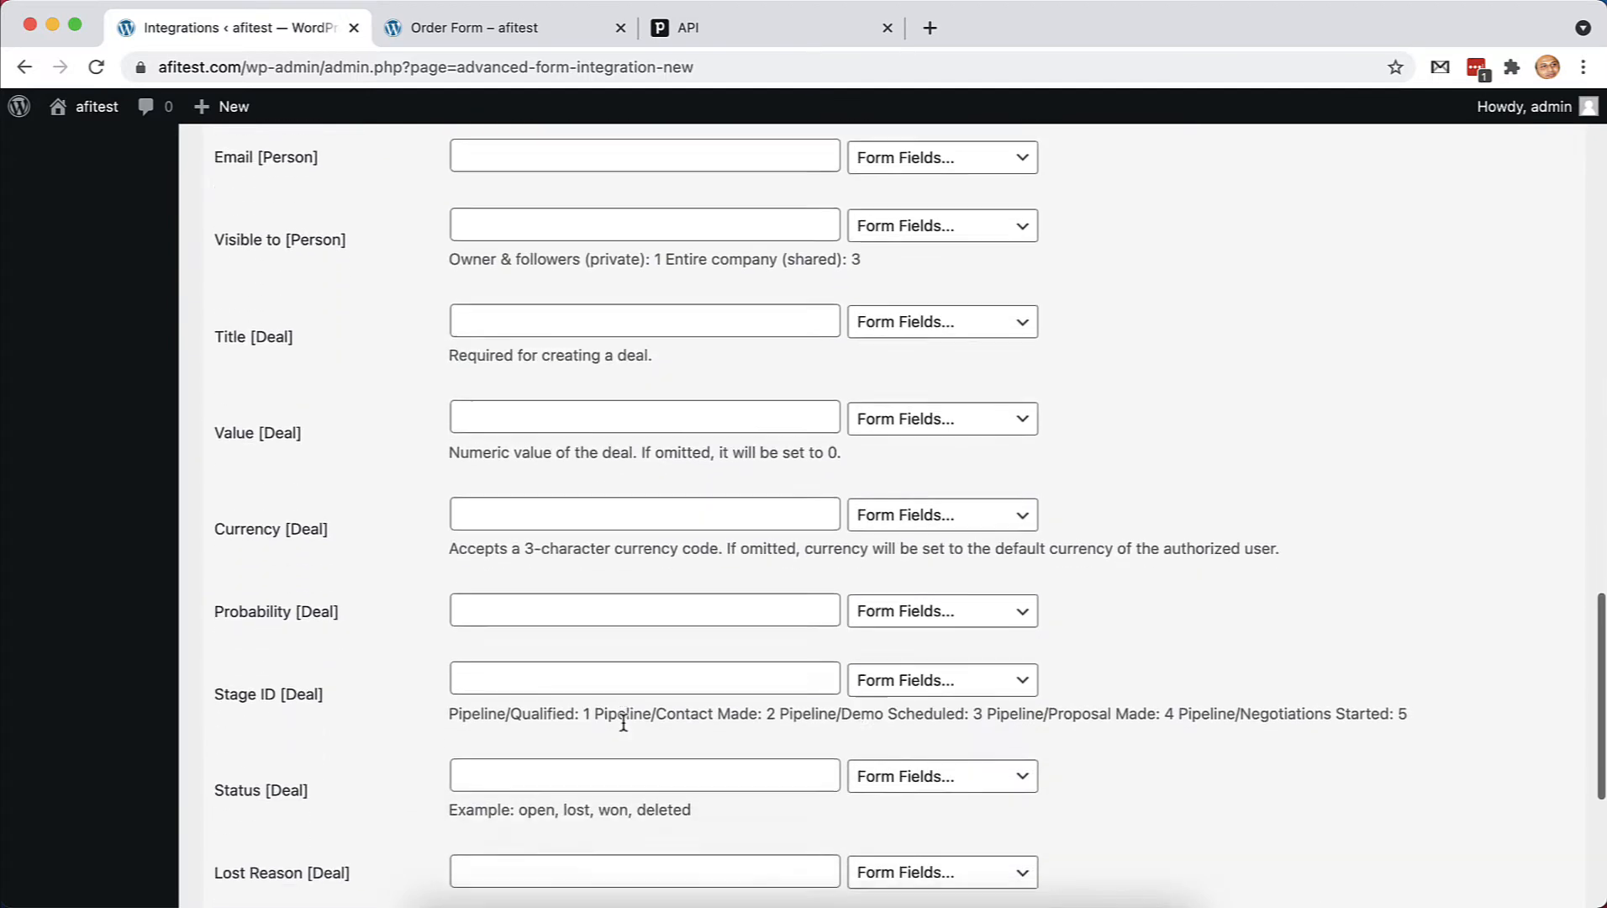
scroll(262, 652, down, 4)
scroll(264, 653, up, 10)
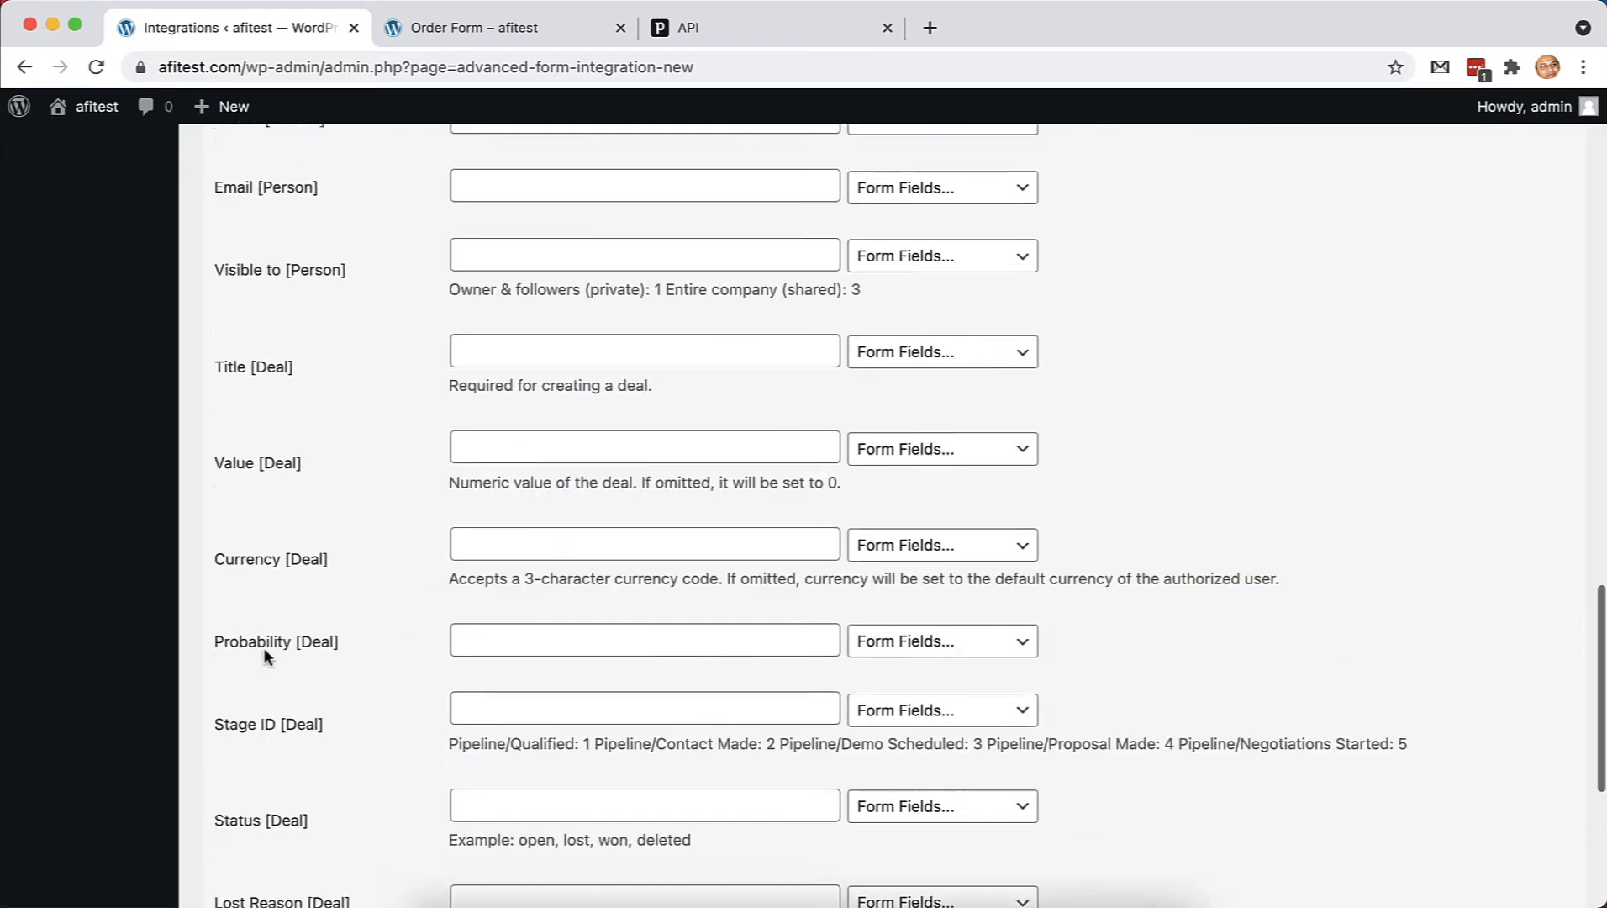
scroll(263, 654, up, 10)
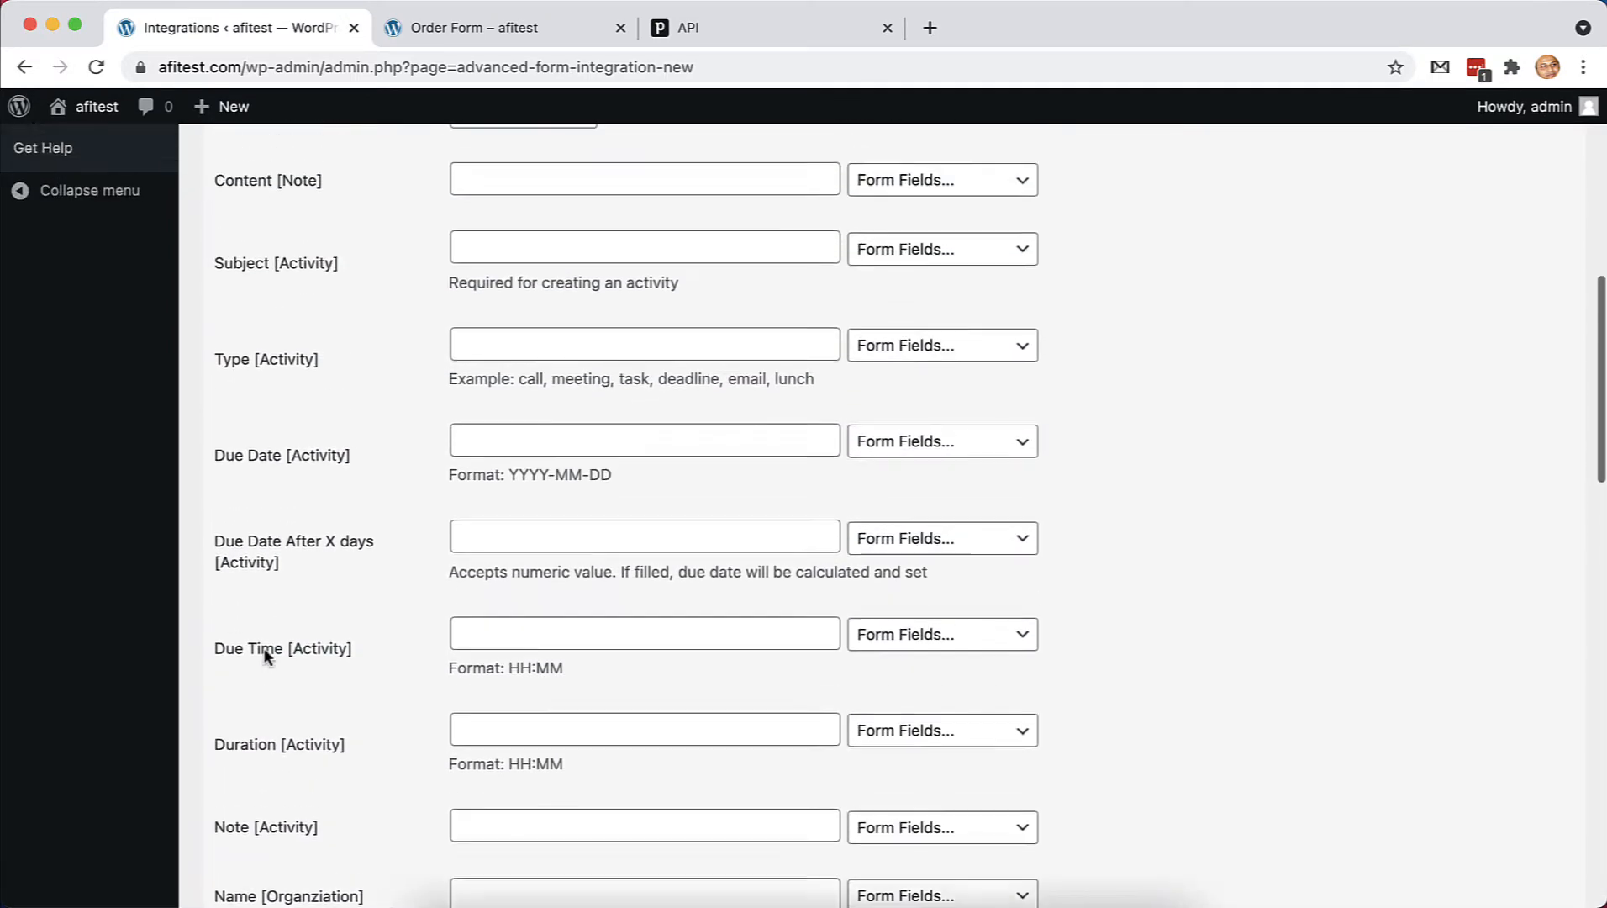
scroll(264, 651, up, 1)
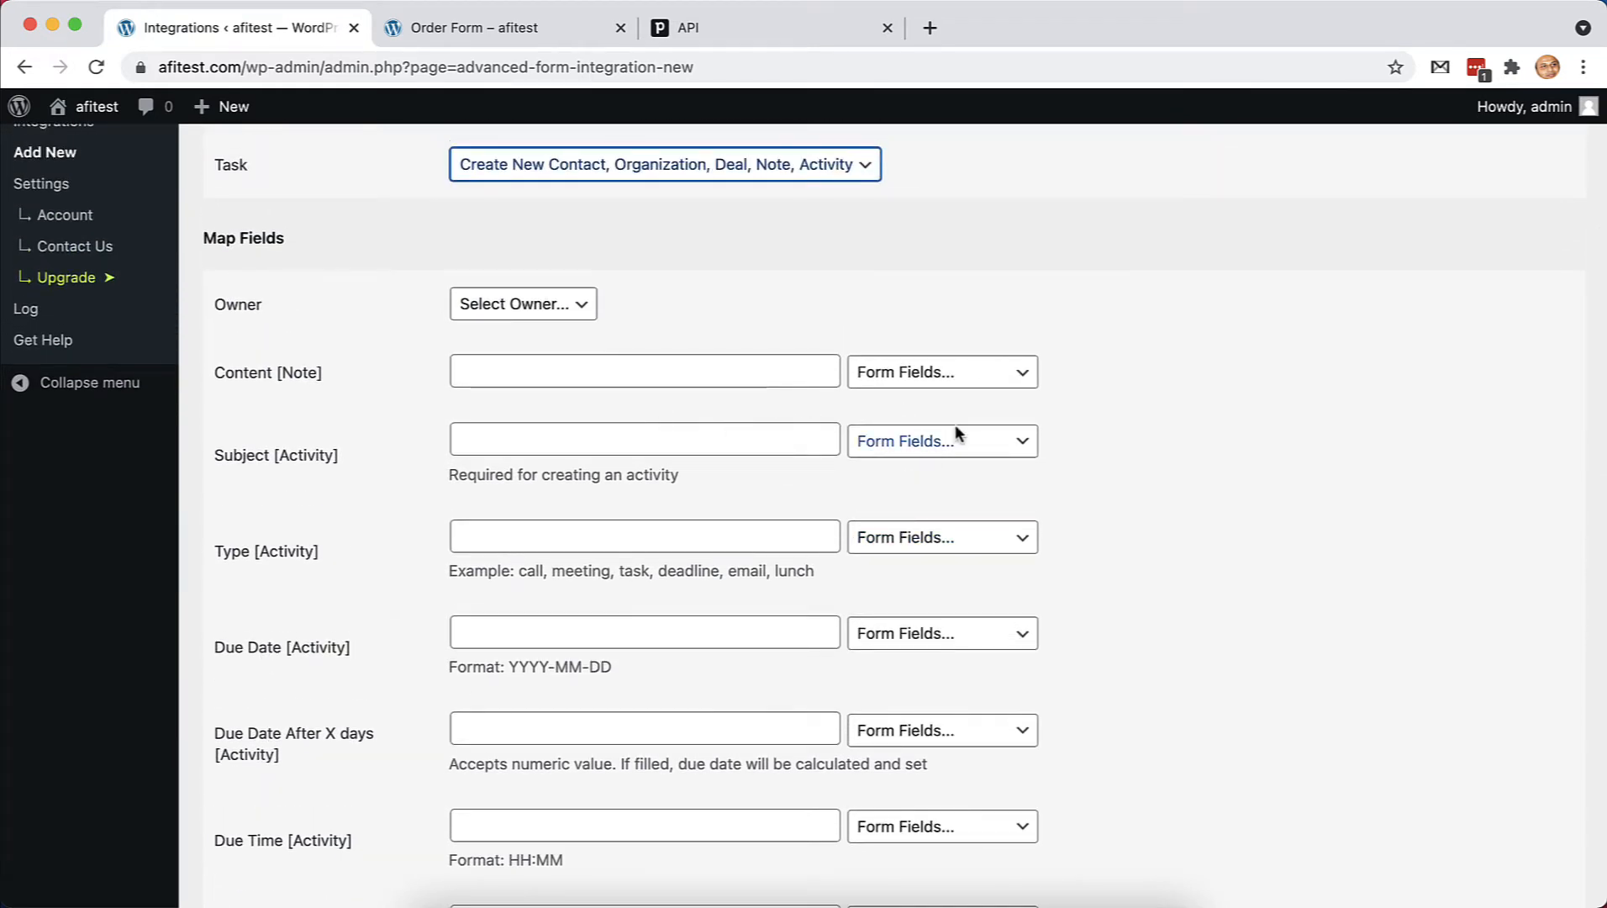
click(1016, 380)
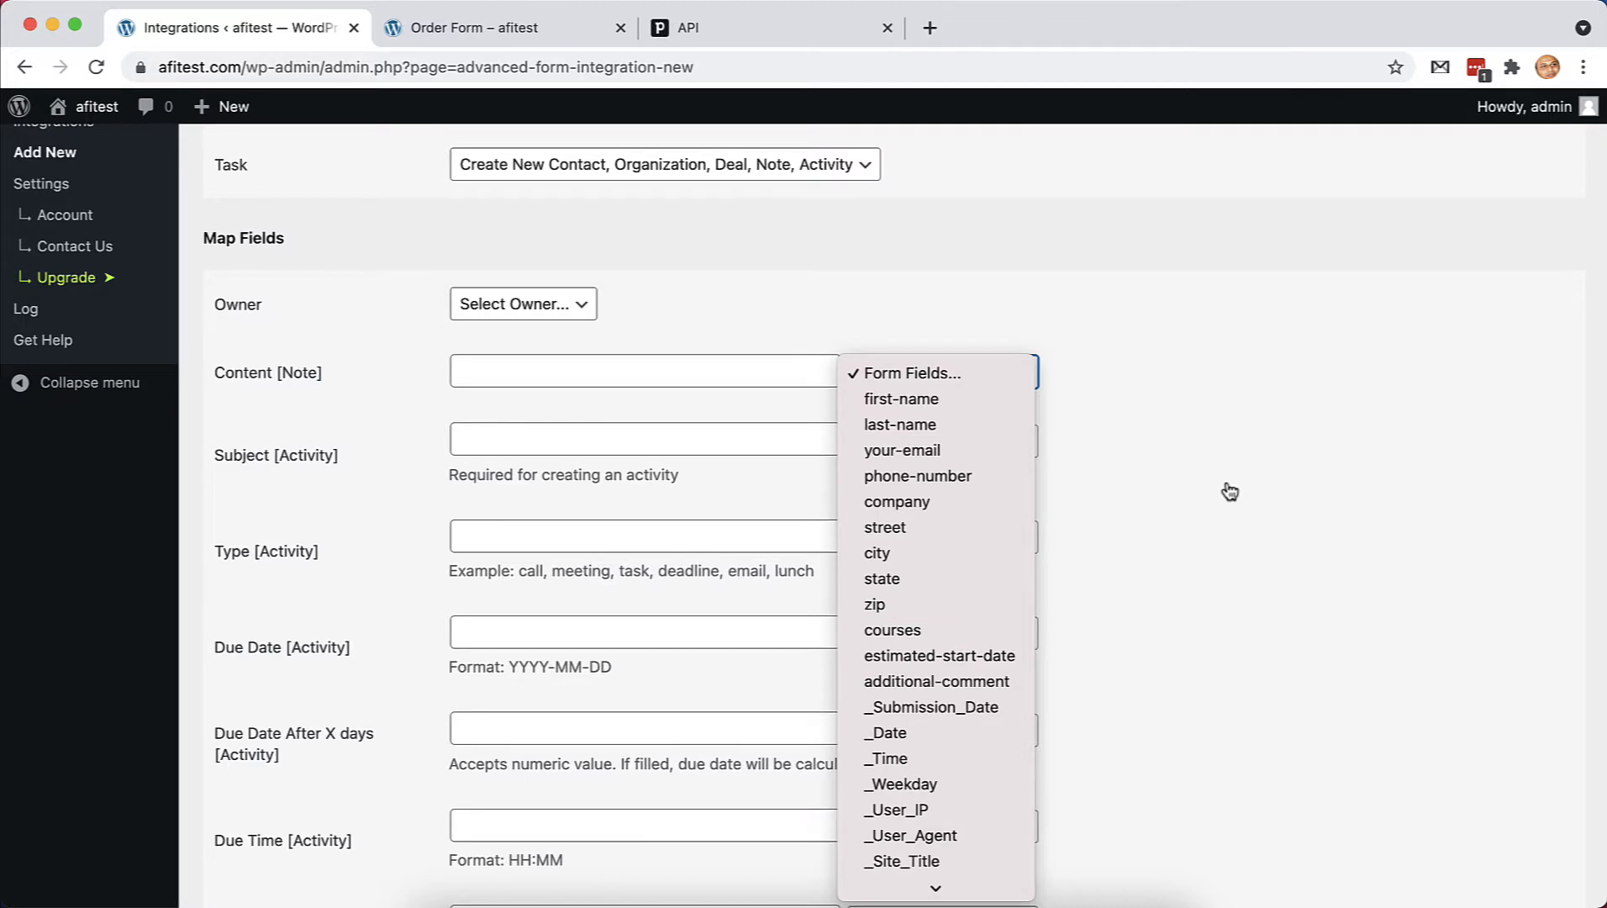
scroll(964, 618, down, 5)
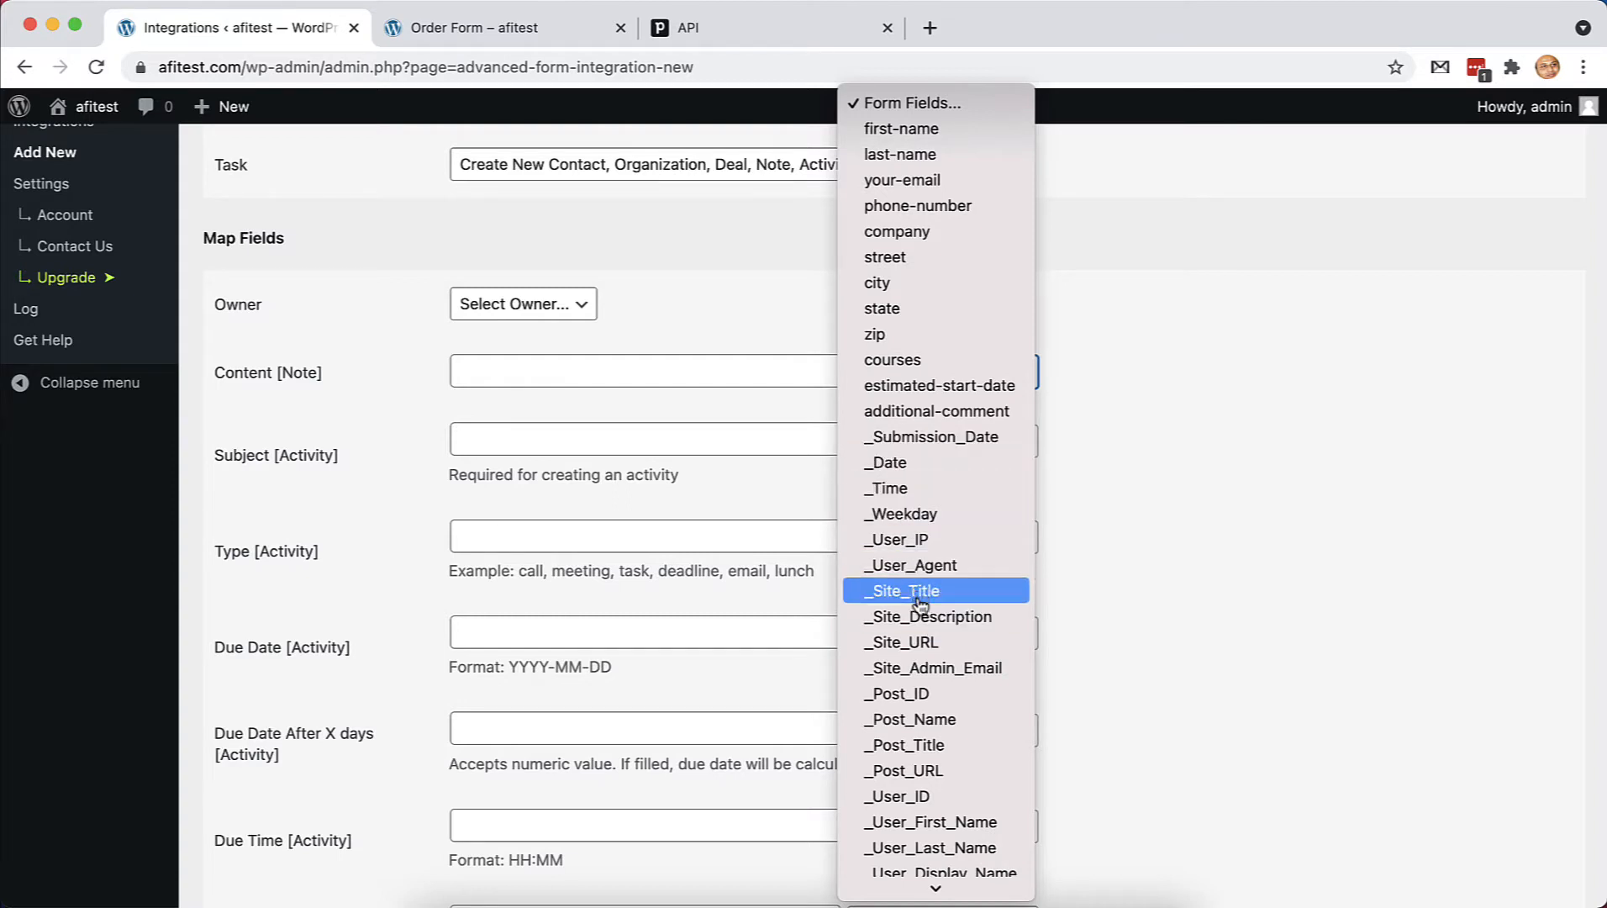
scroll(935, 691, down, 1)
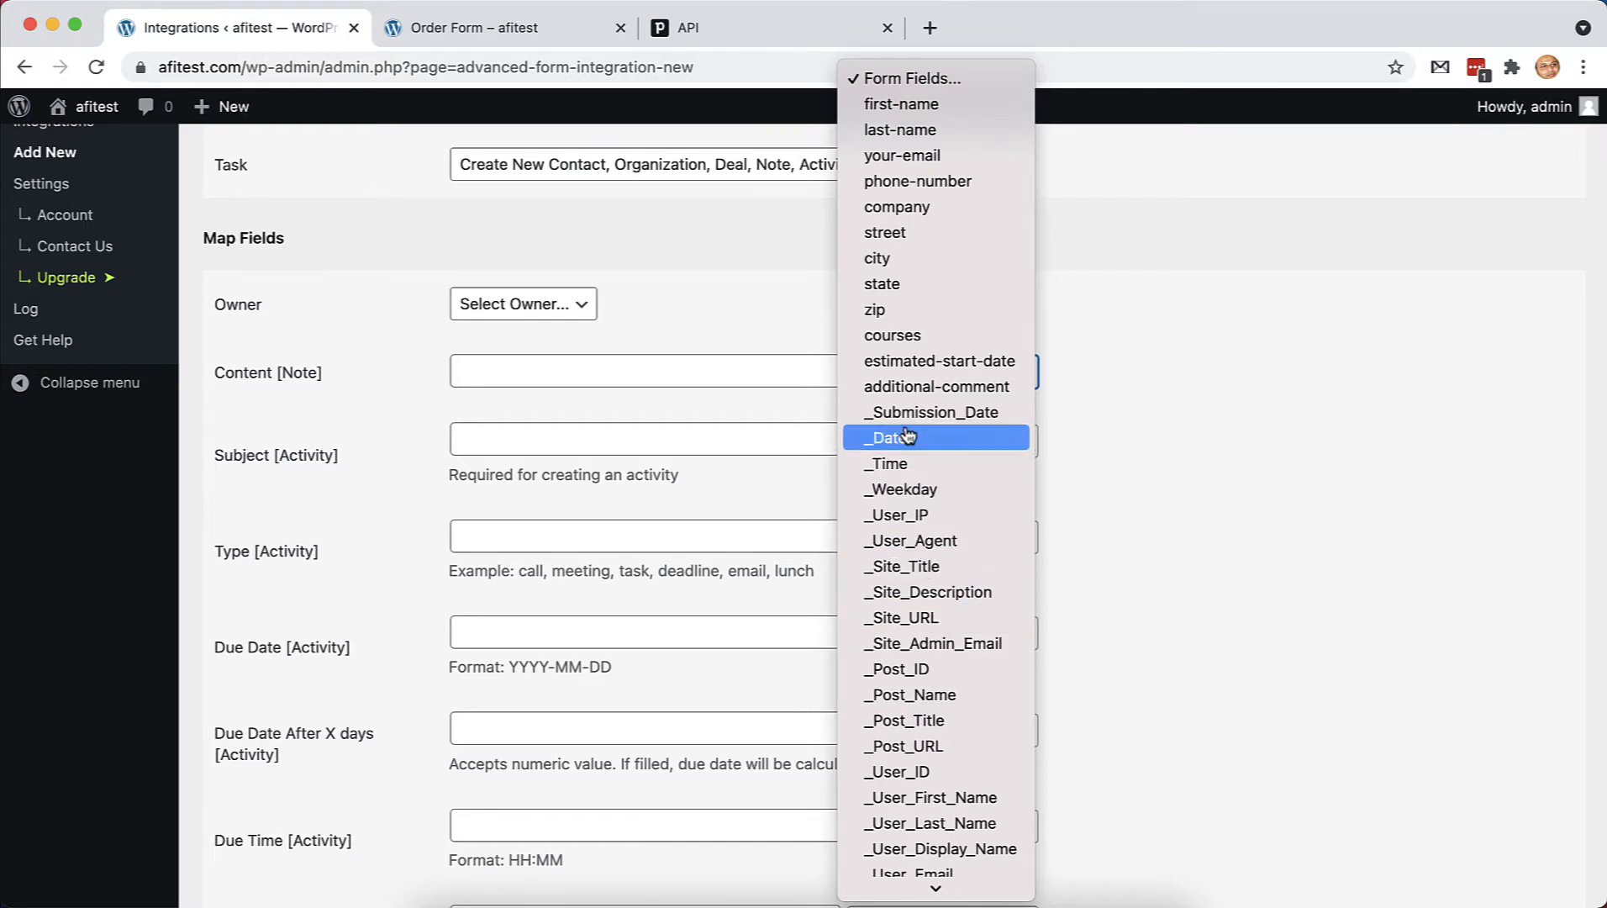
click(1122, 511)
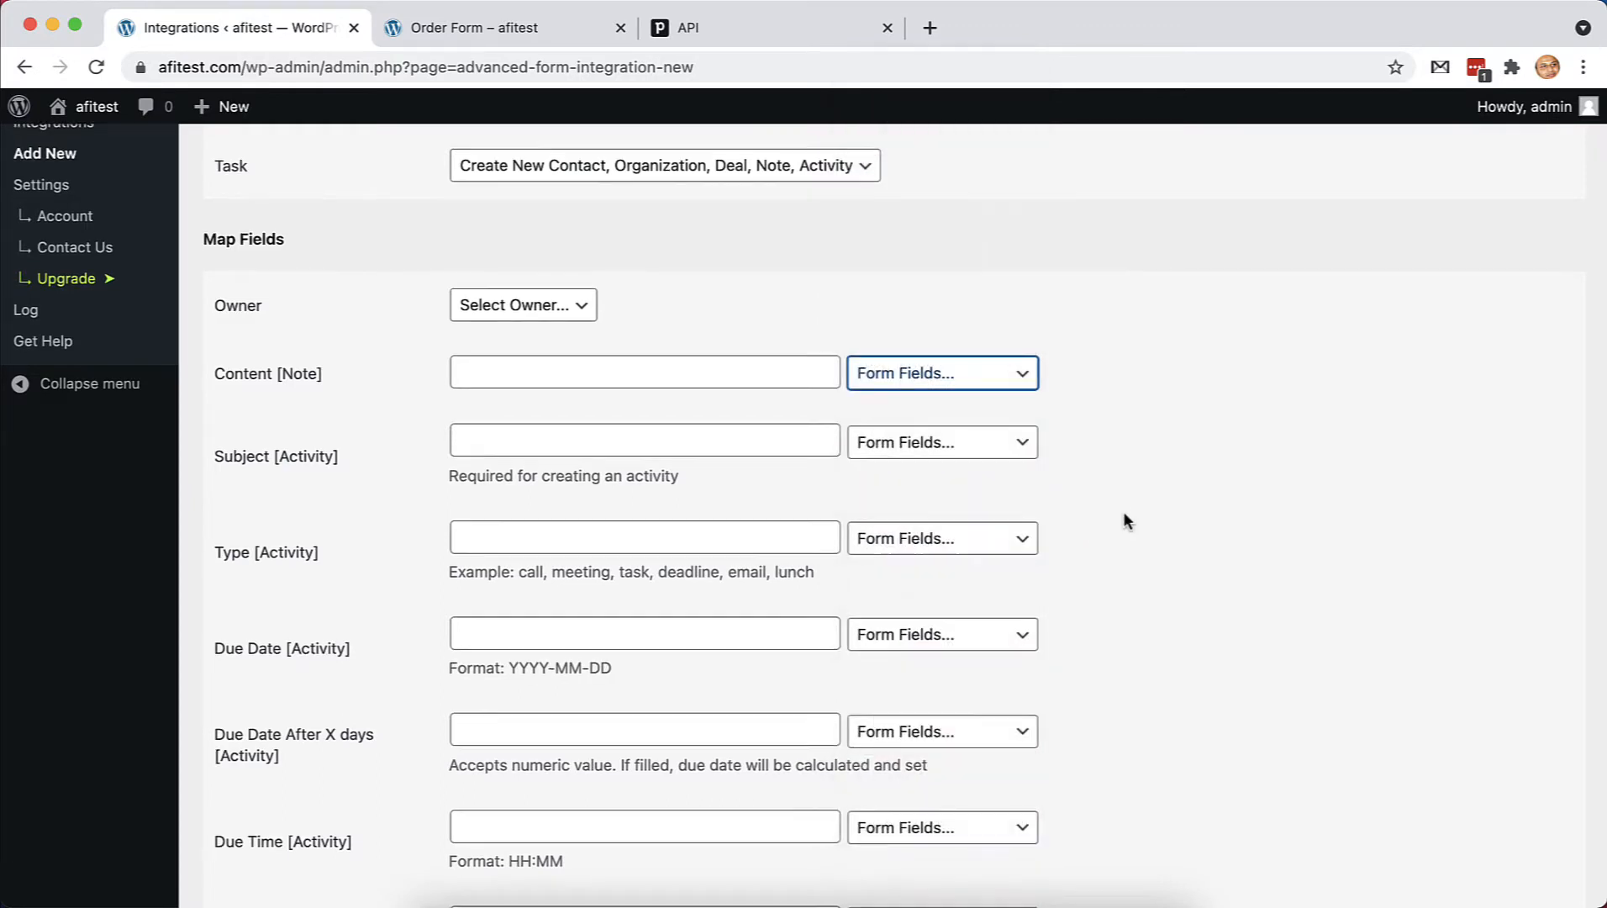
scroll(1123, 511, up, 2)
scroll(1145, 579, down, 10)
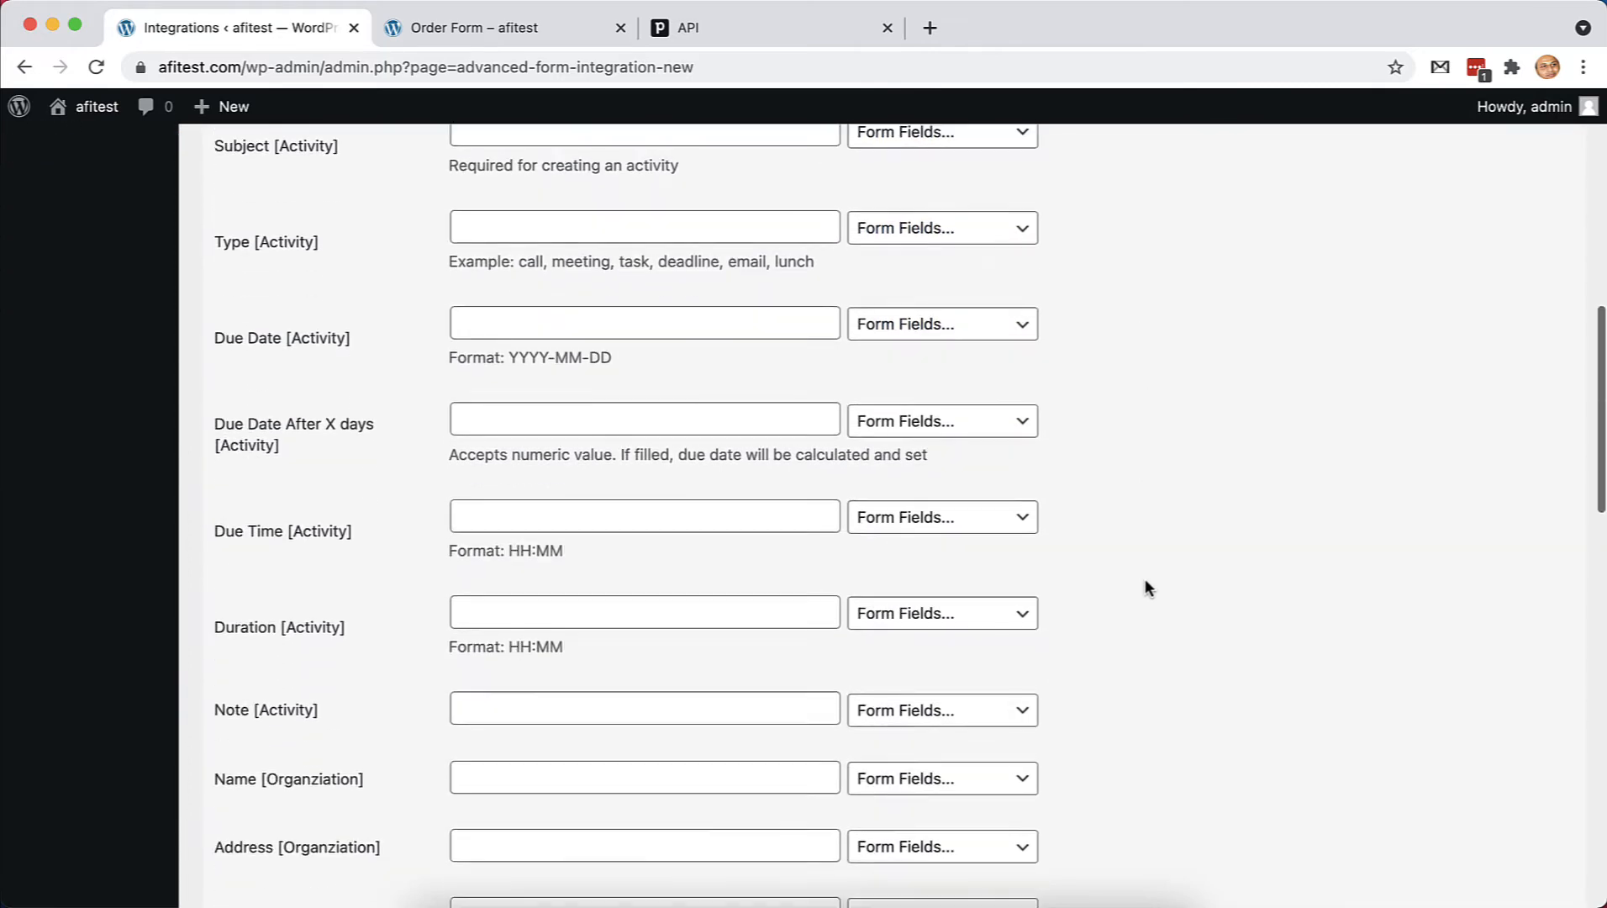
scroll(1145, 580, down, 7)
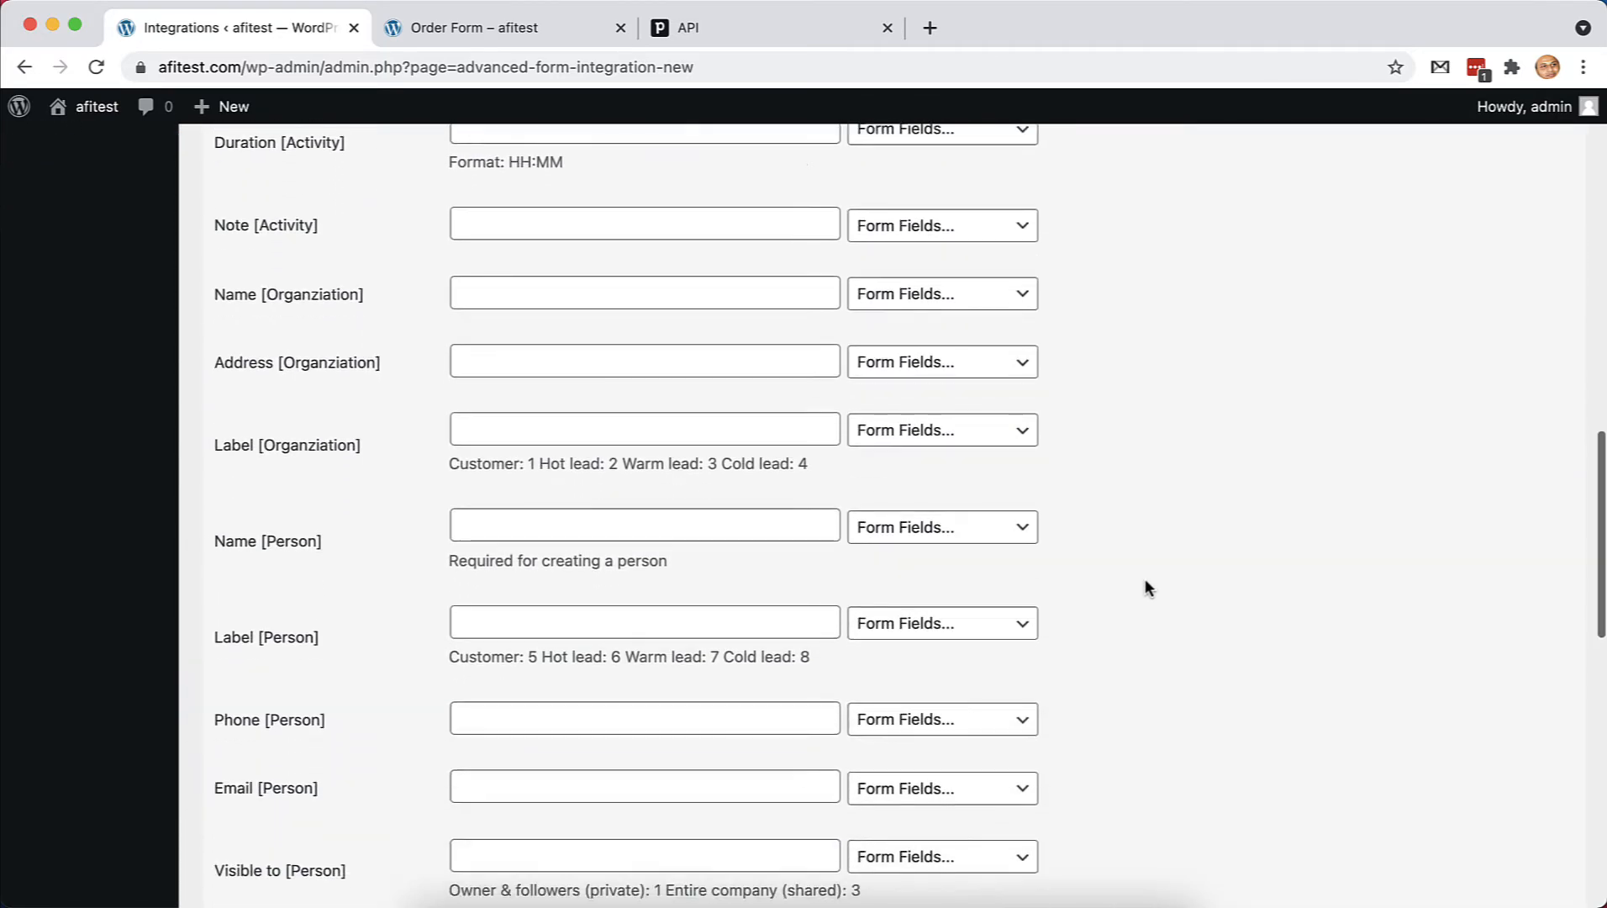
scroll(1144, 569, down, 1)
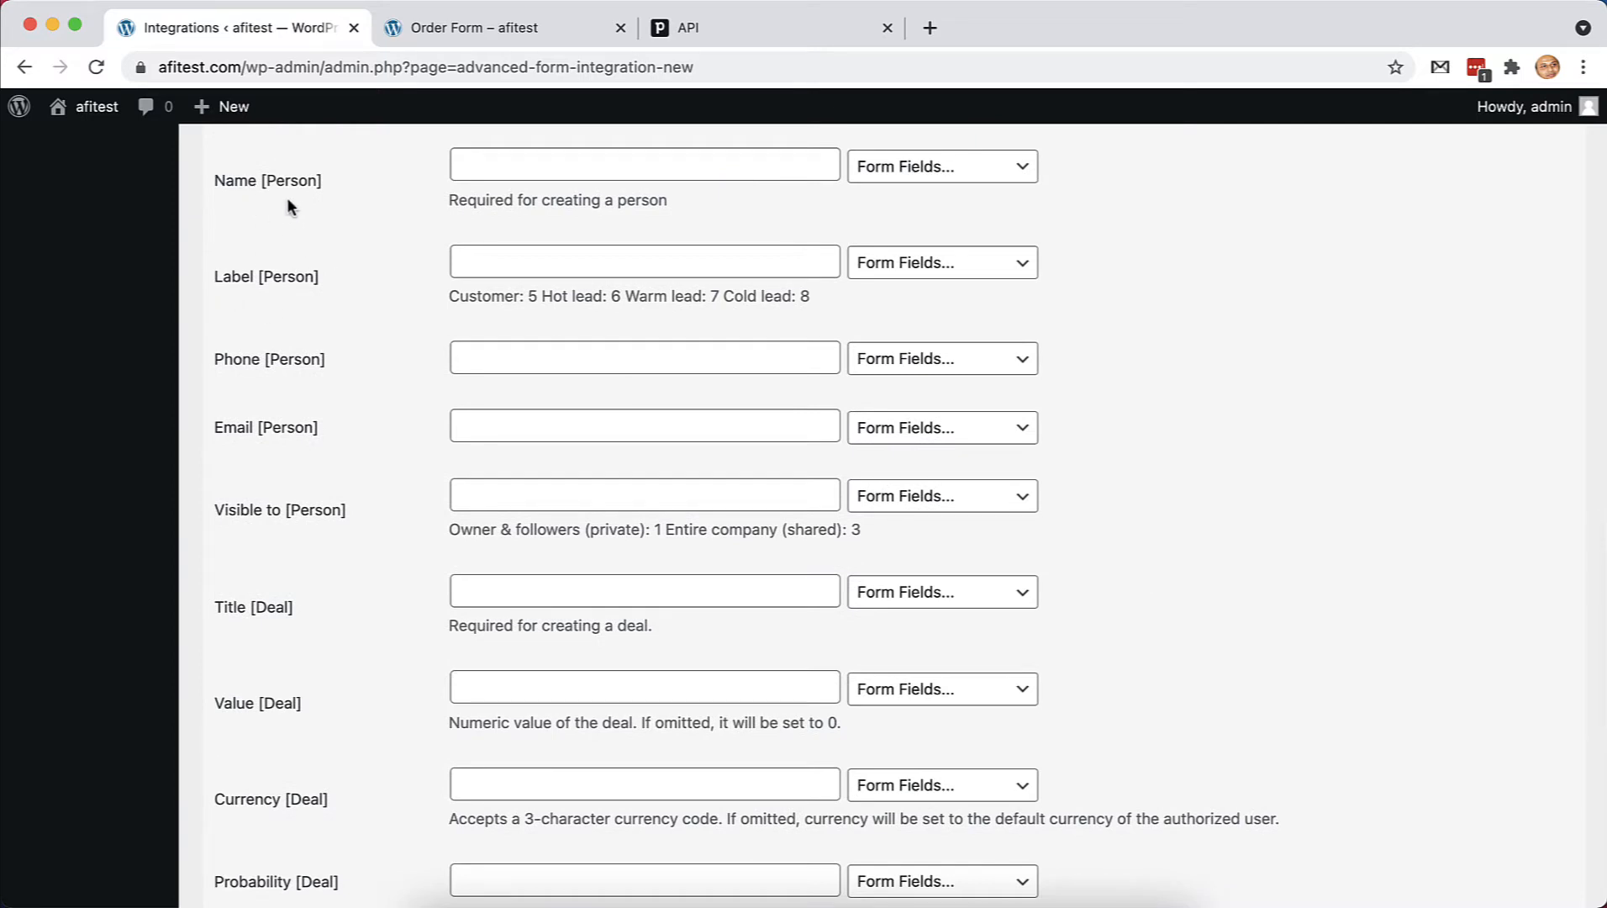
scroll(311, 238, up, 1)
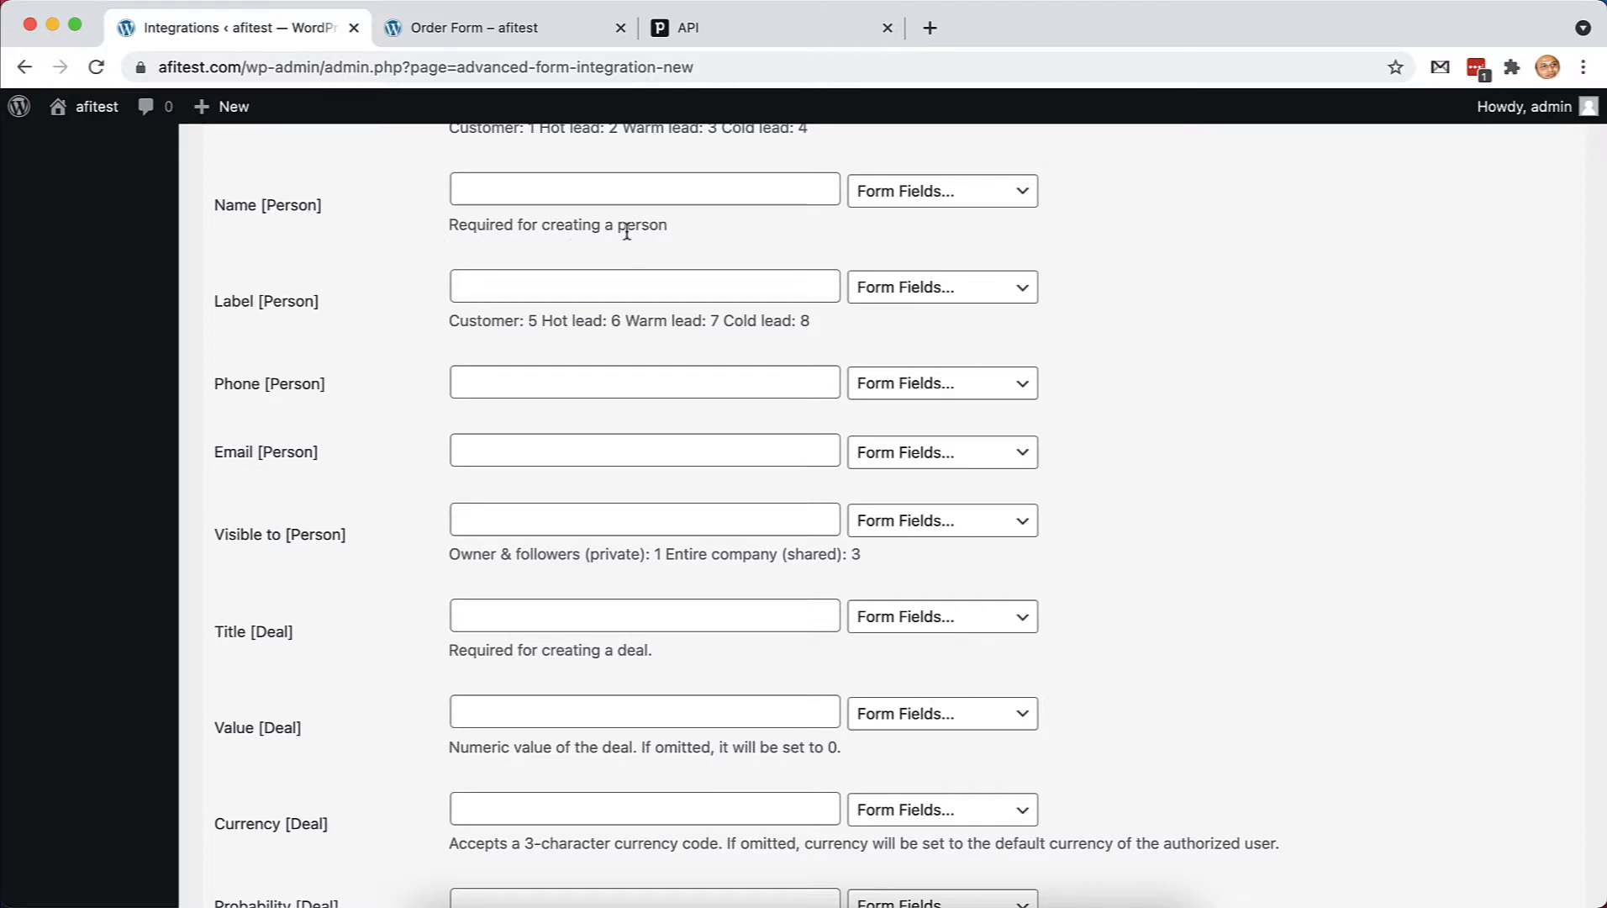
scroll(531, 246, up, 1)
scroll(532, 247, down, 1)
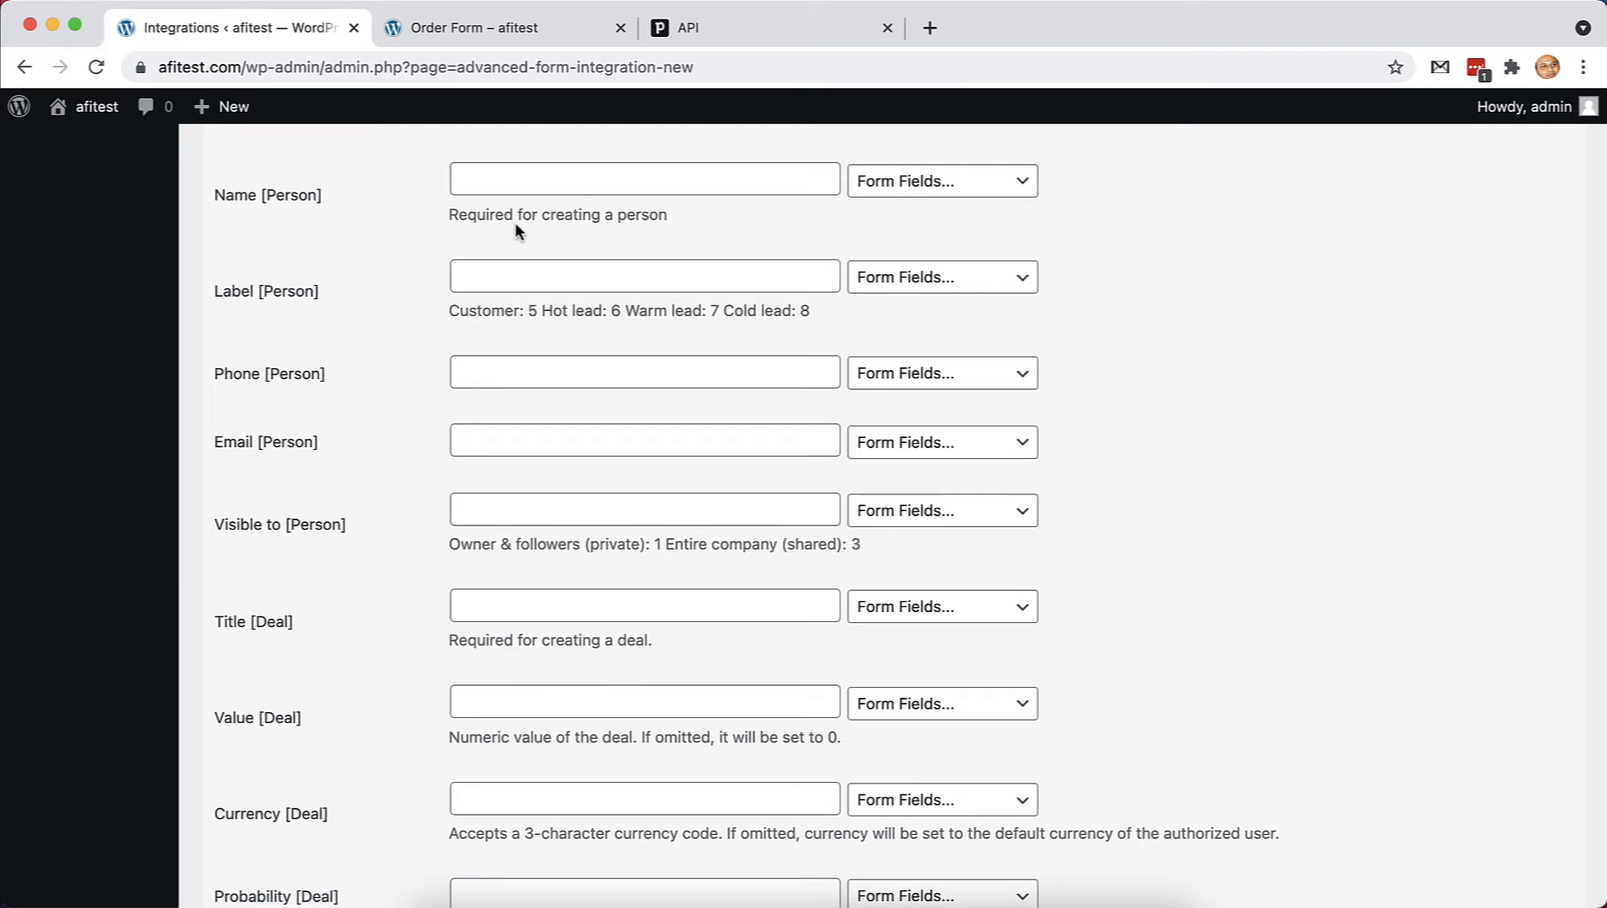
Map Name [Person] to first-name followed by last-name
click(934, 189)
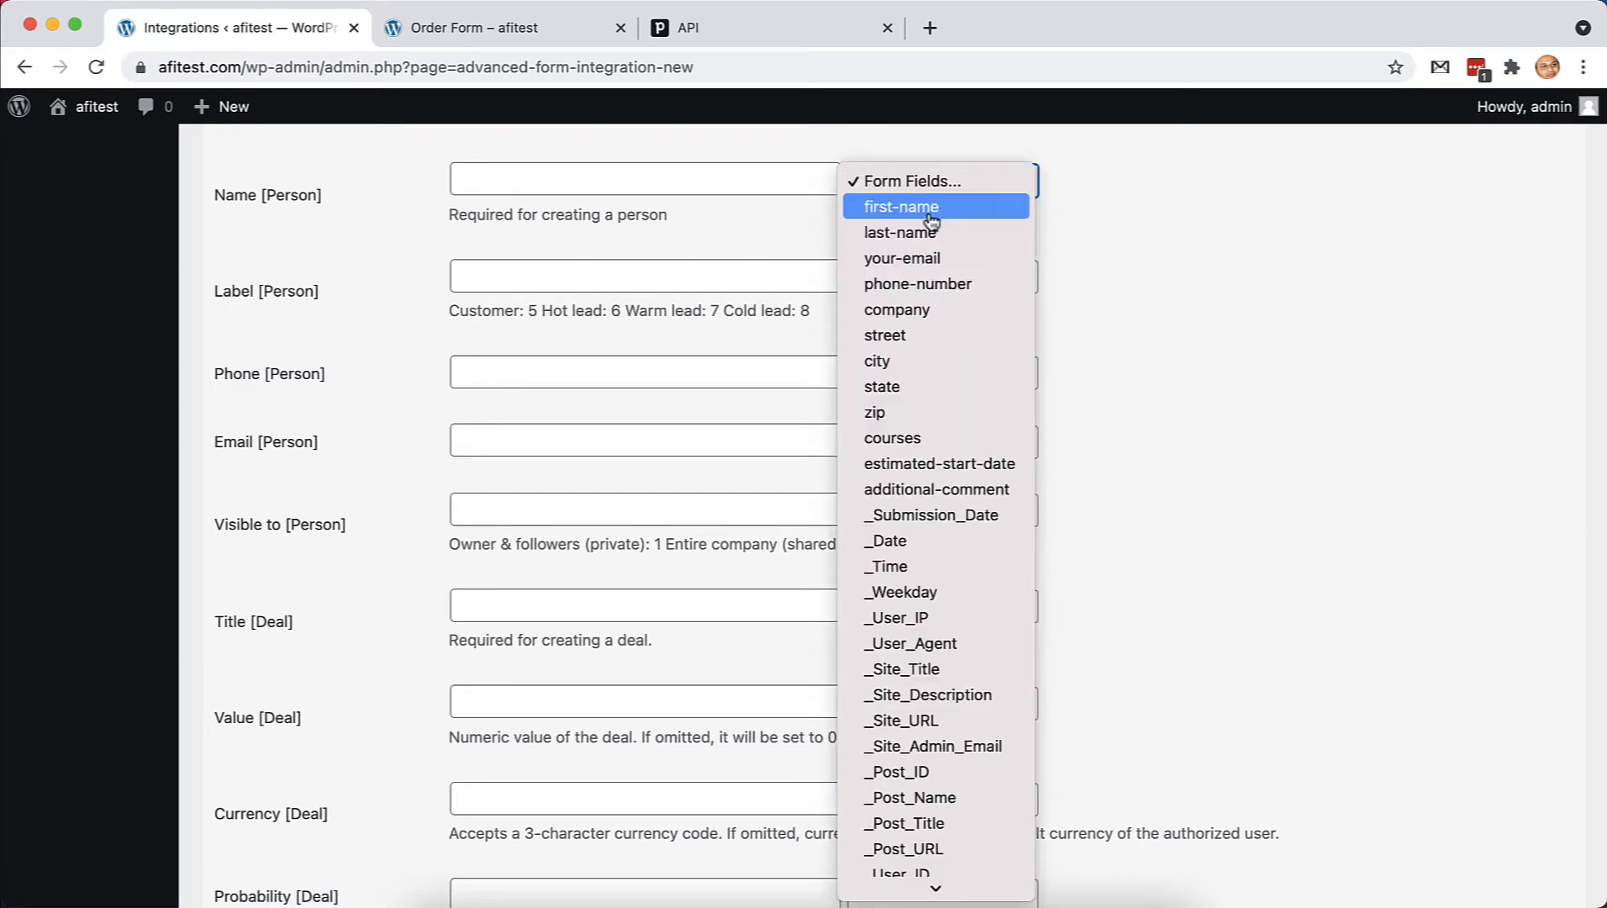
click(935, 208)
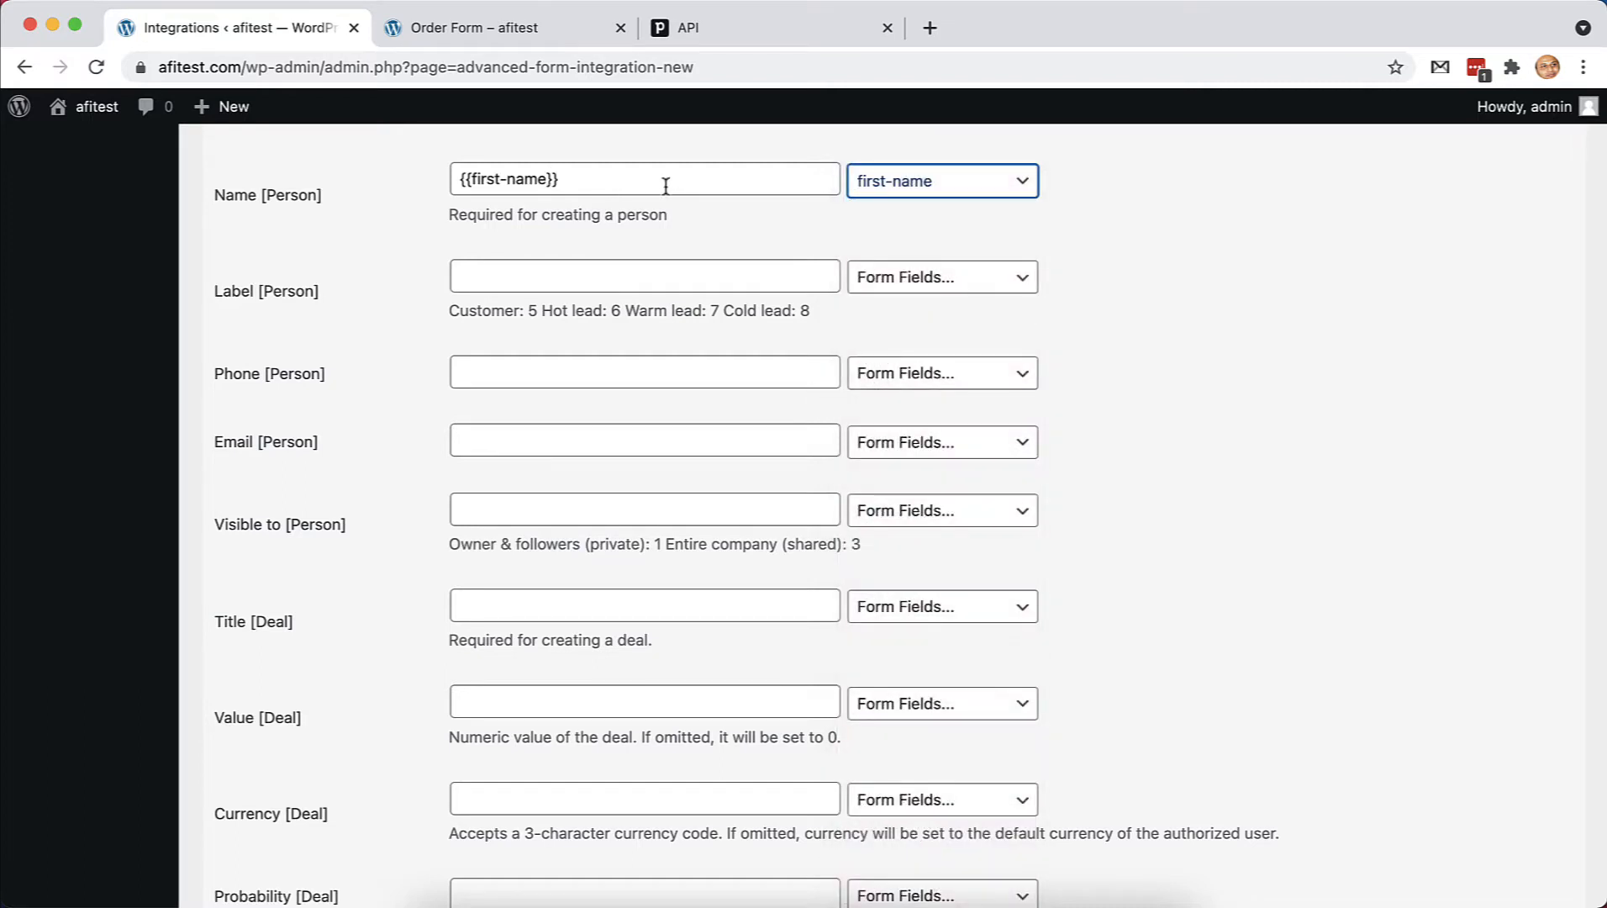
click(911, 189)
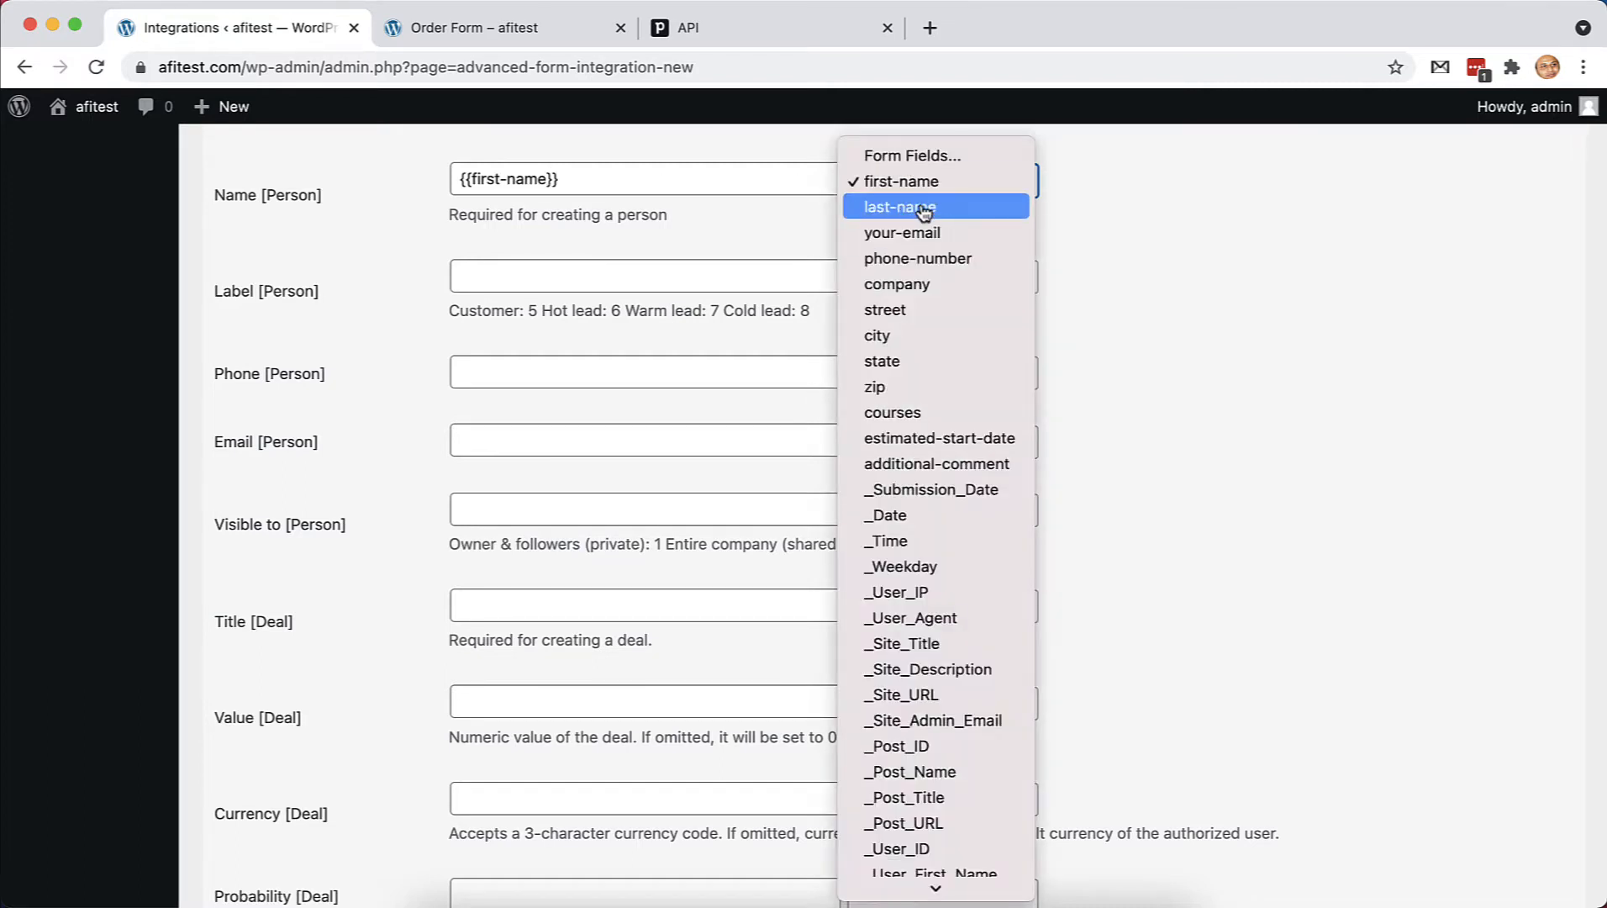
click(925, 210)
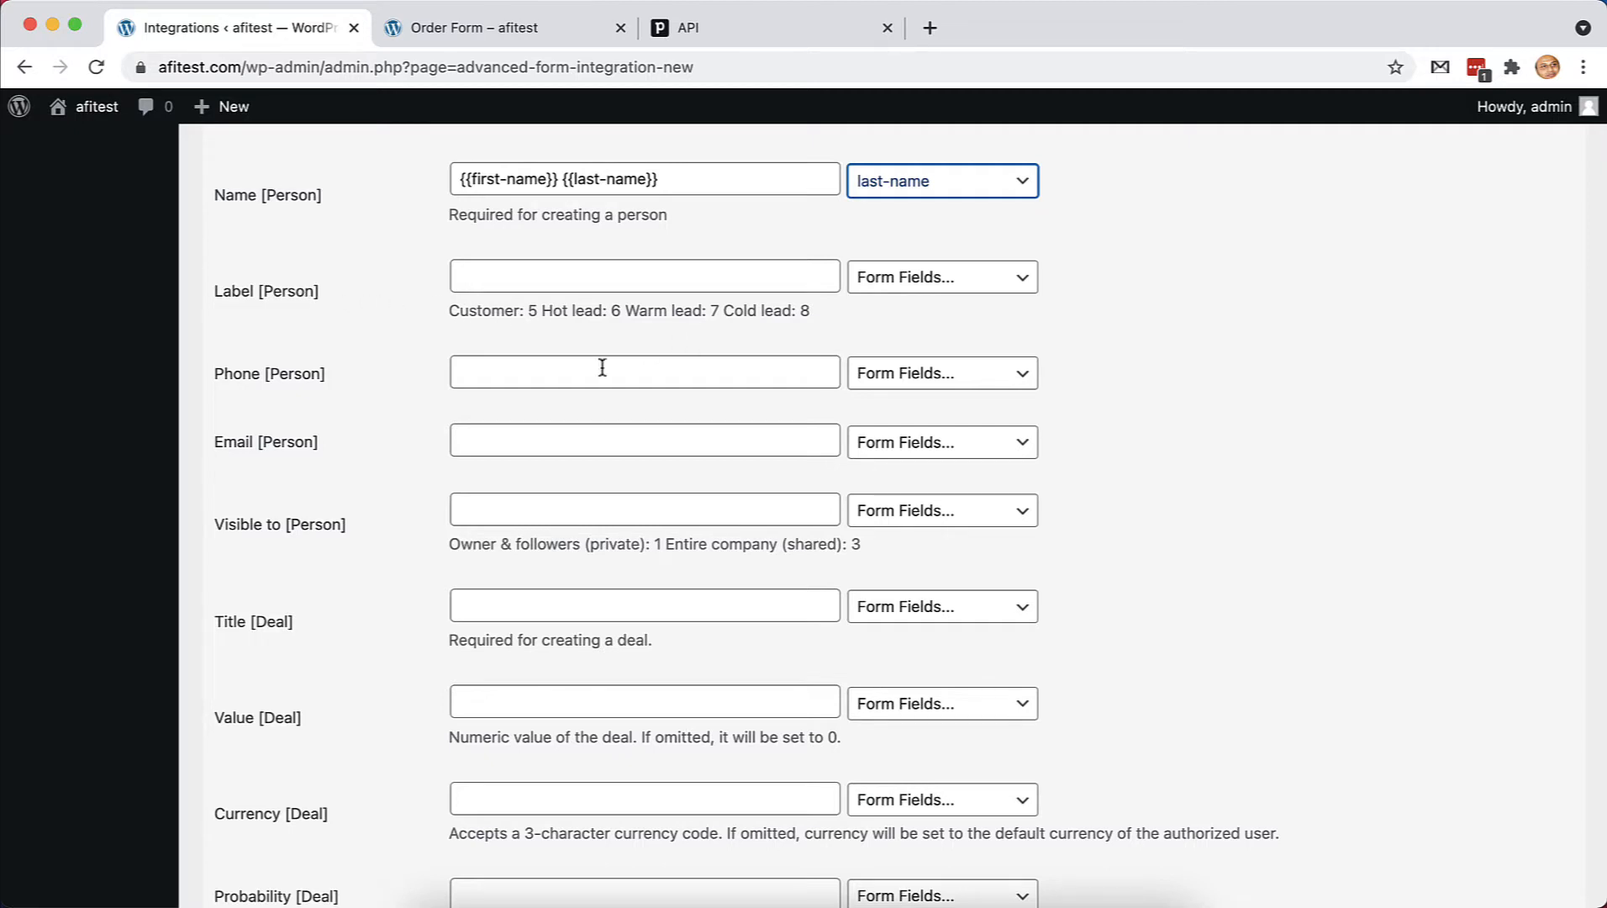
Map Phone [Person] to phone-number and Email [Person] to your-email
click(1018, 371)
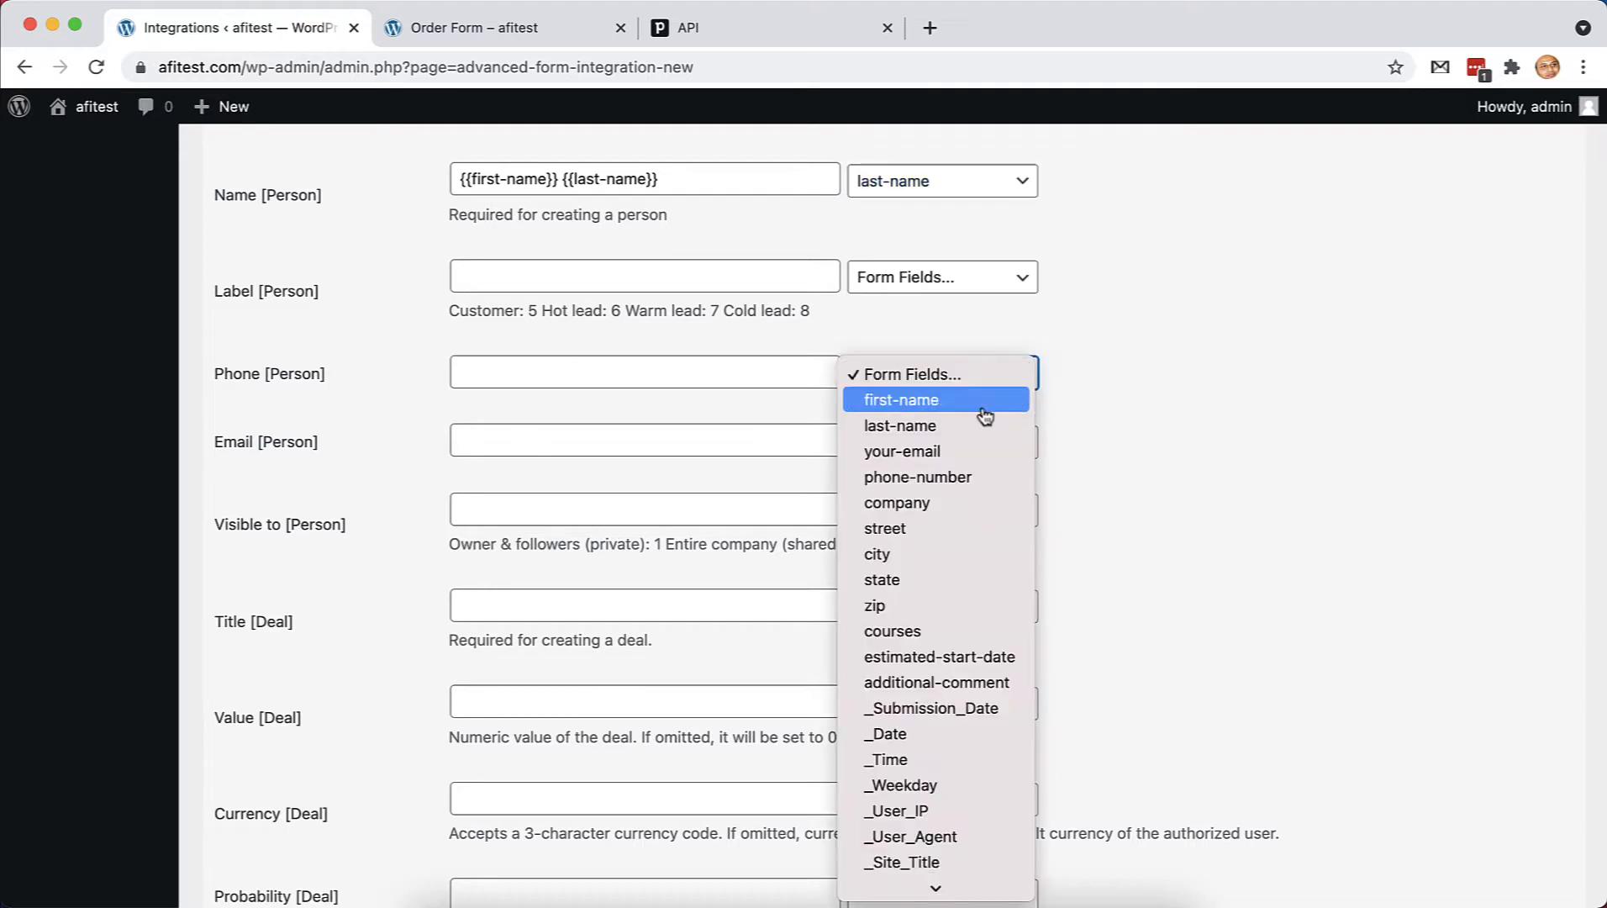
click(965, 475)
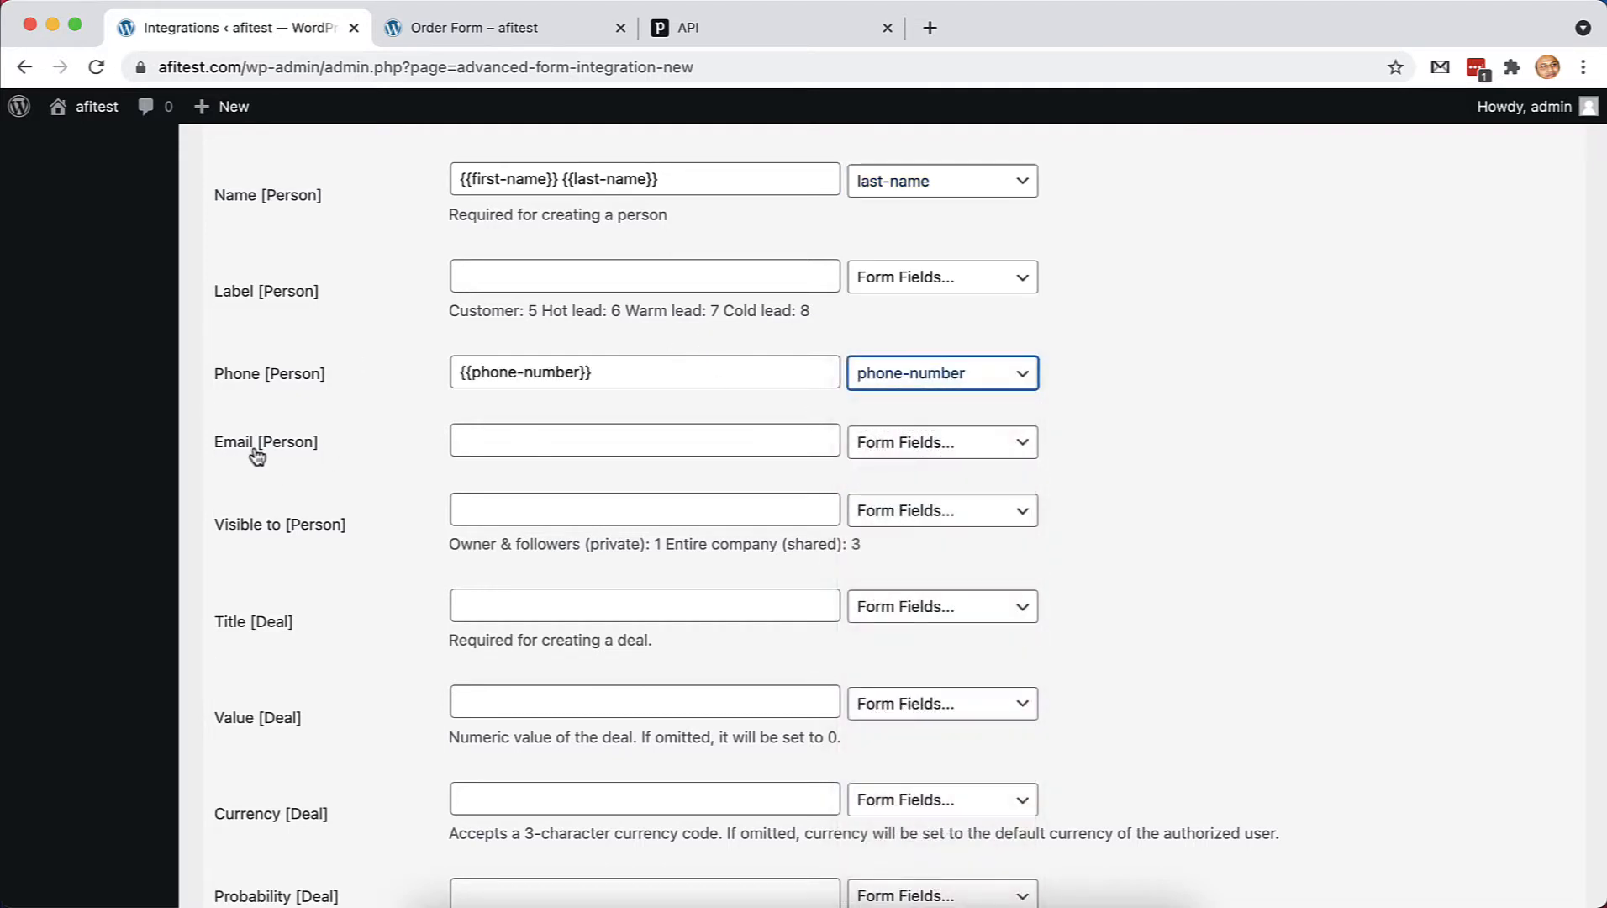
click(955, 451)
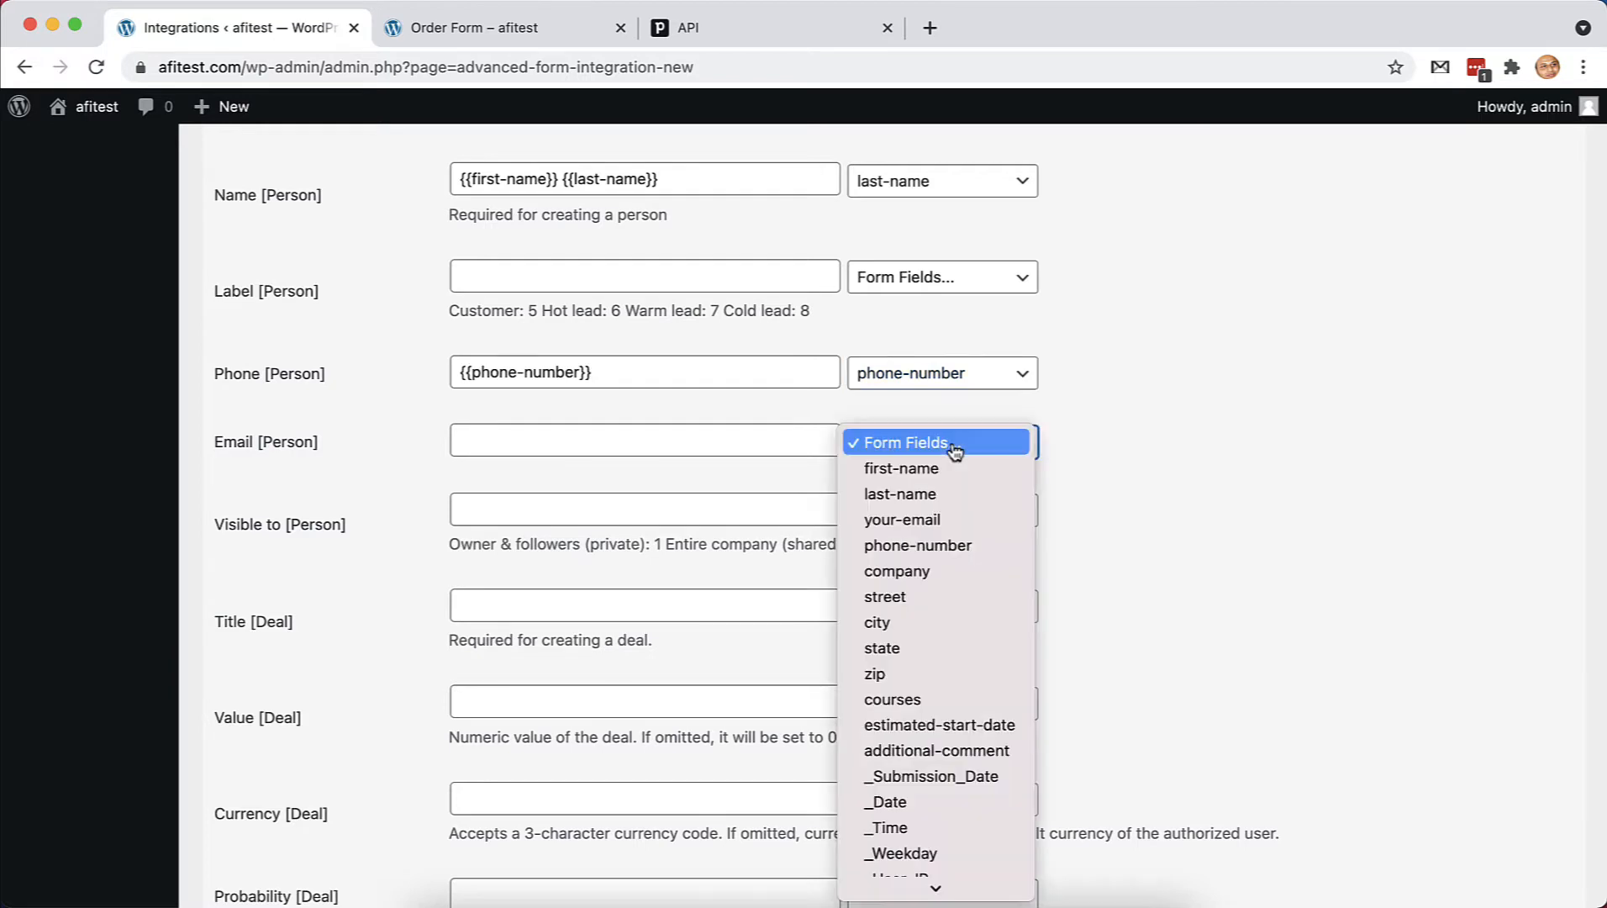
click(977, 516)
scroll(572, 484, down, 1)
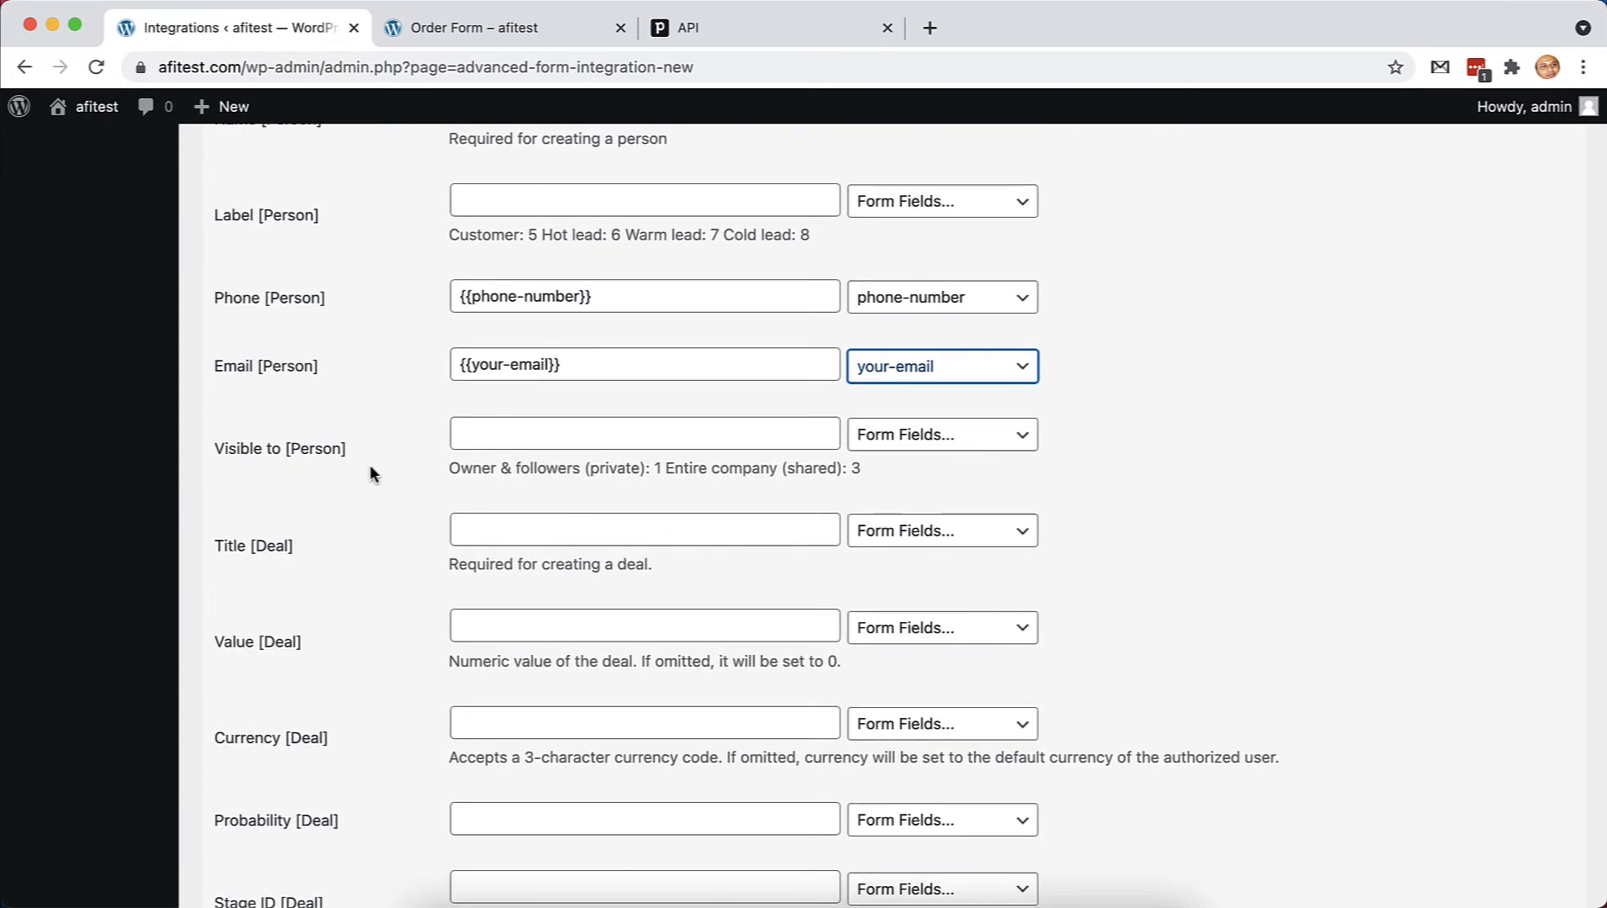
scroll(403, 463, up, 3)
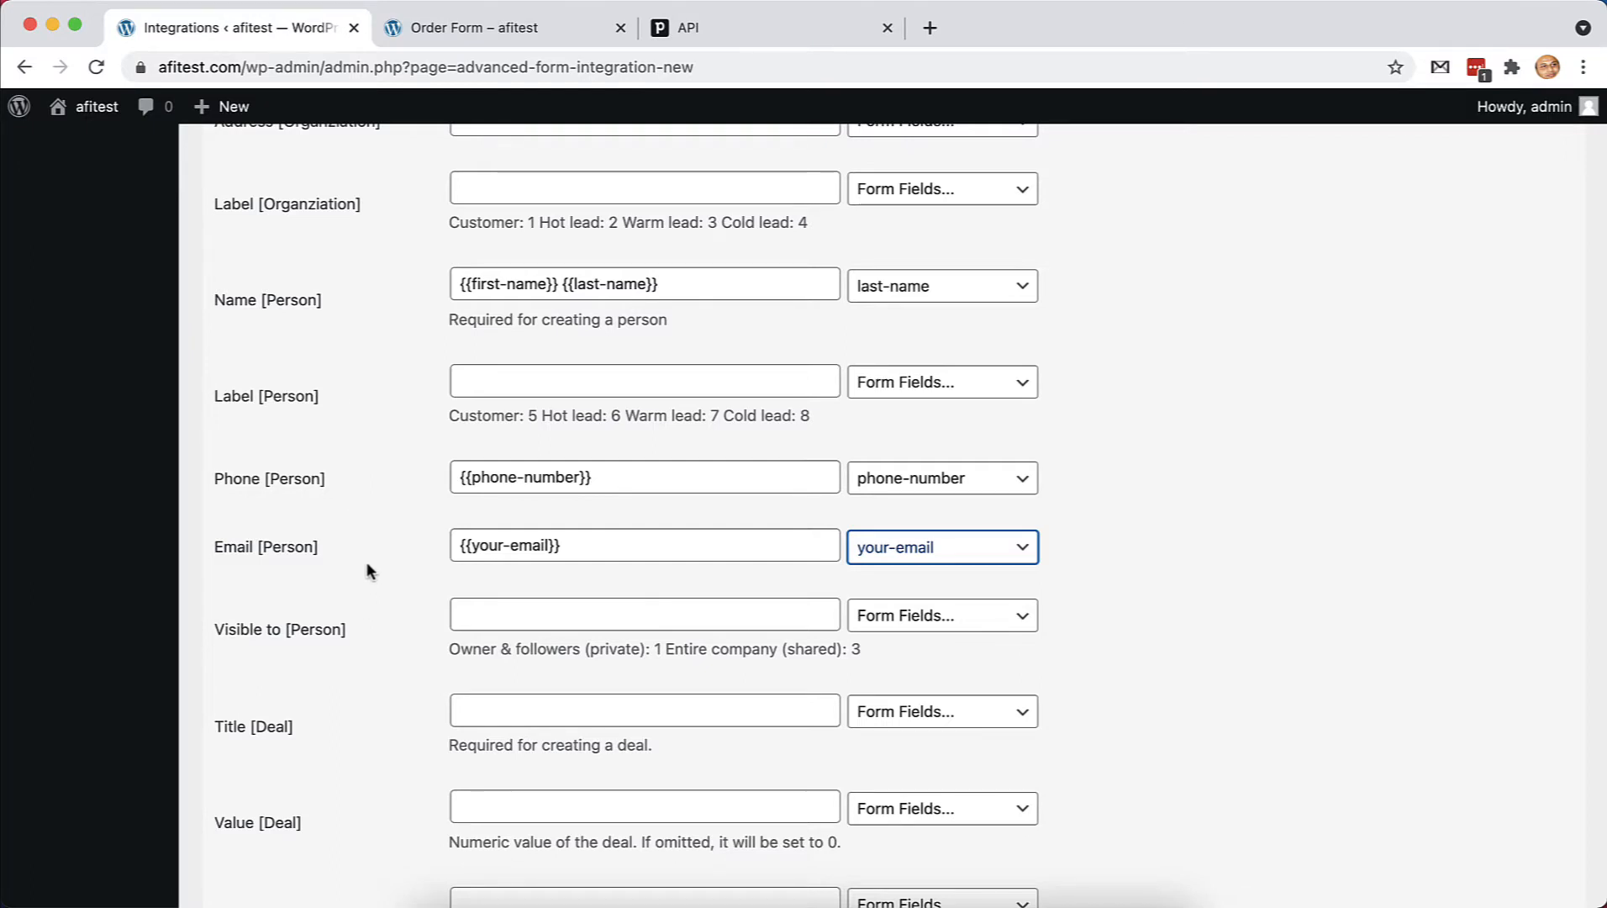
Open Pipedrive's Person data fields and begin a new custom field, leaving its name blank
click(731, 27)
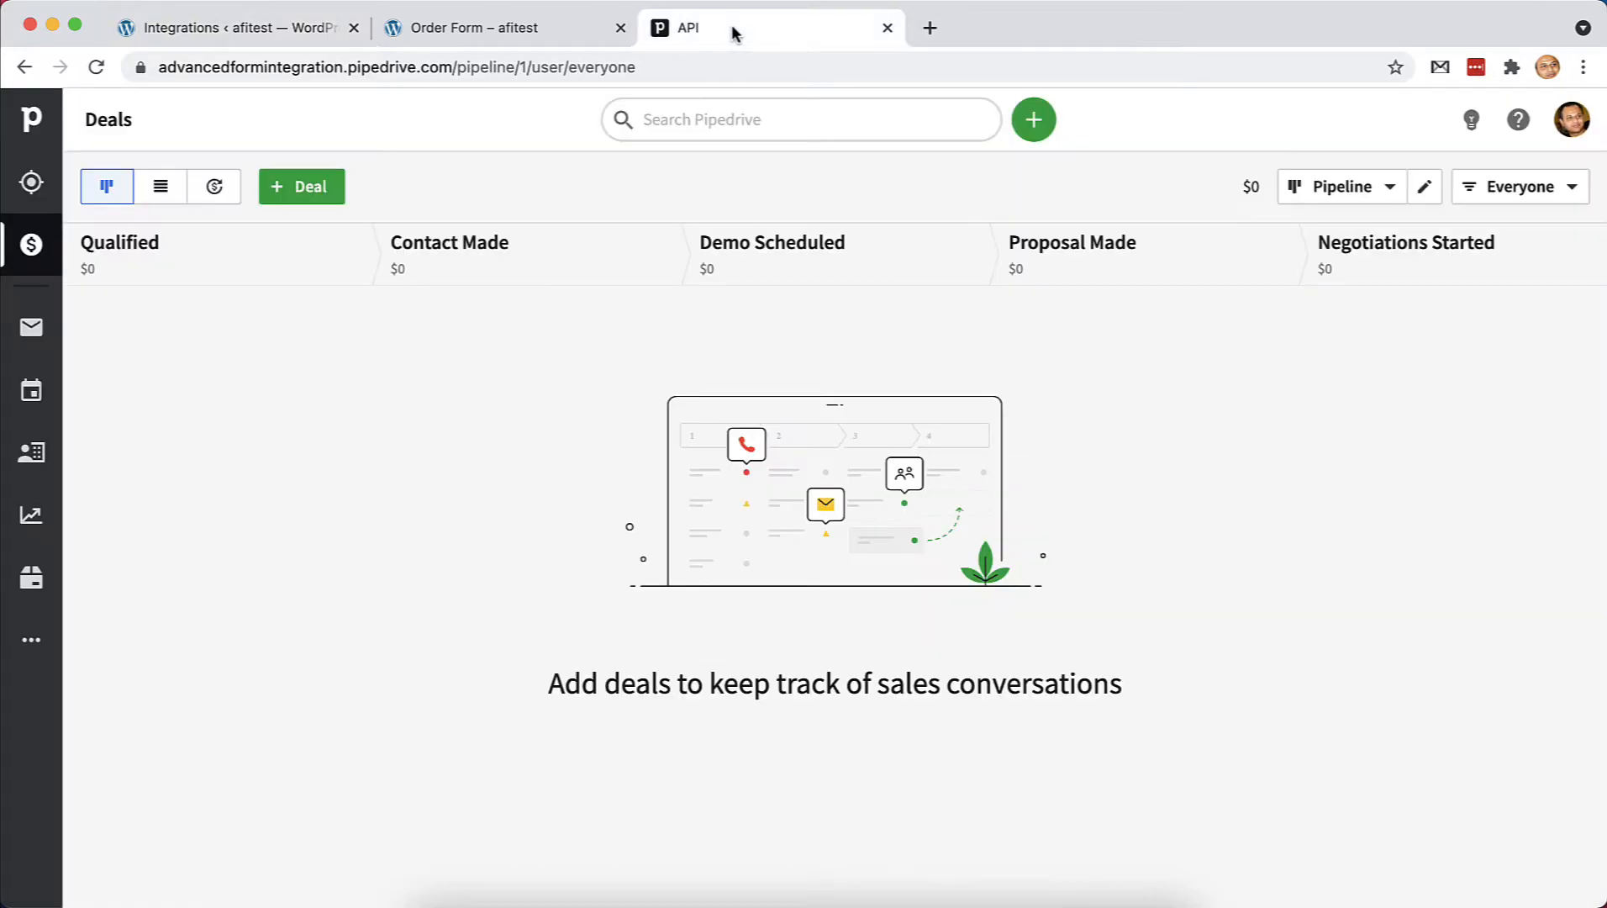
click(1571, 119)
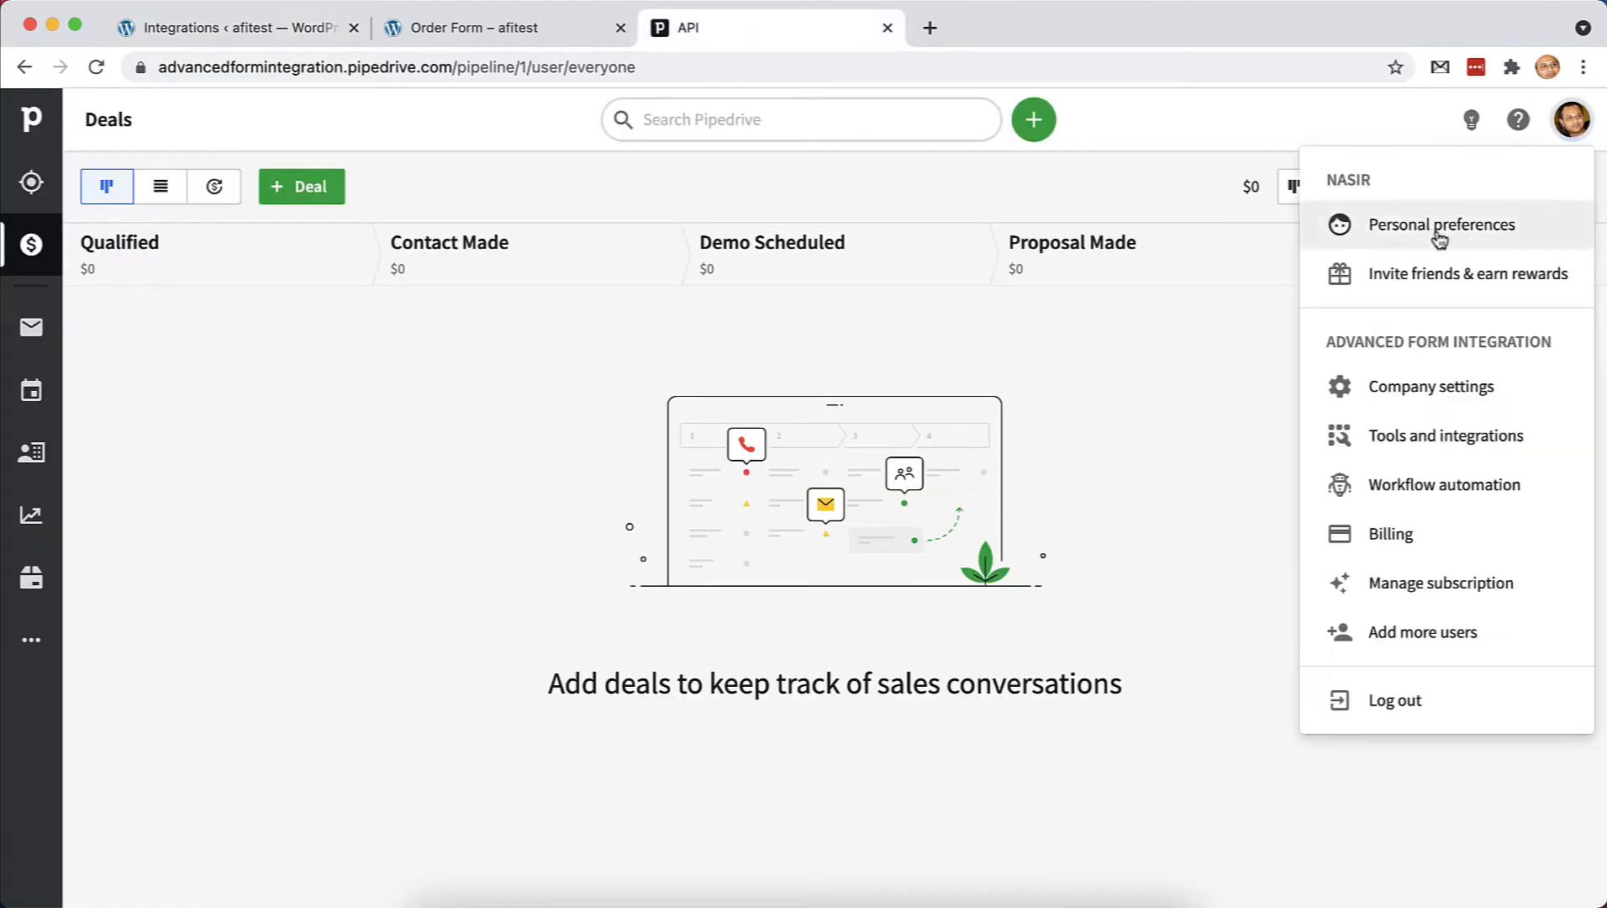
click(1440, 237)
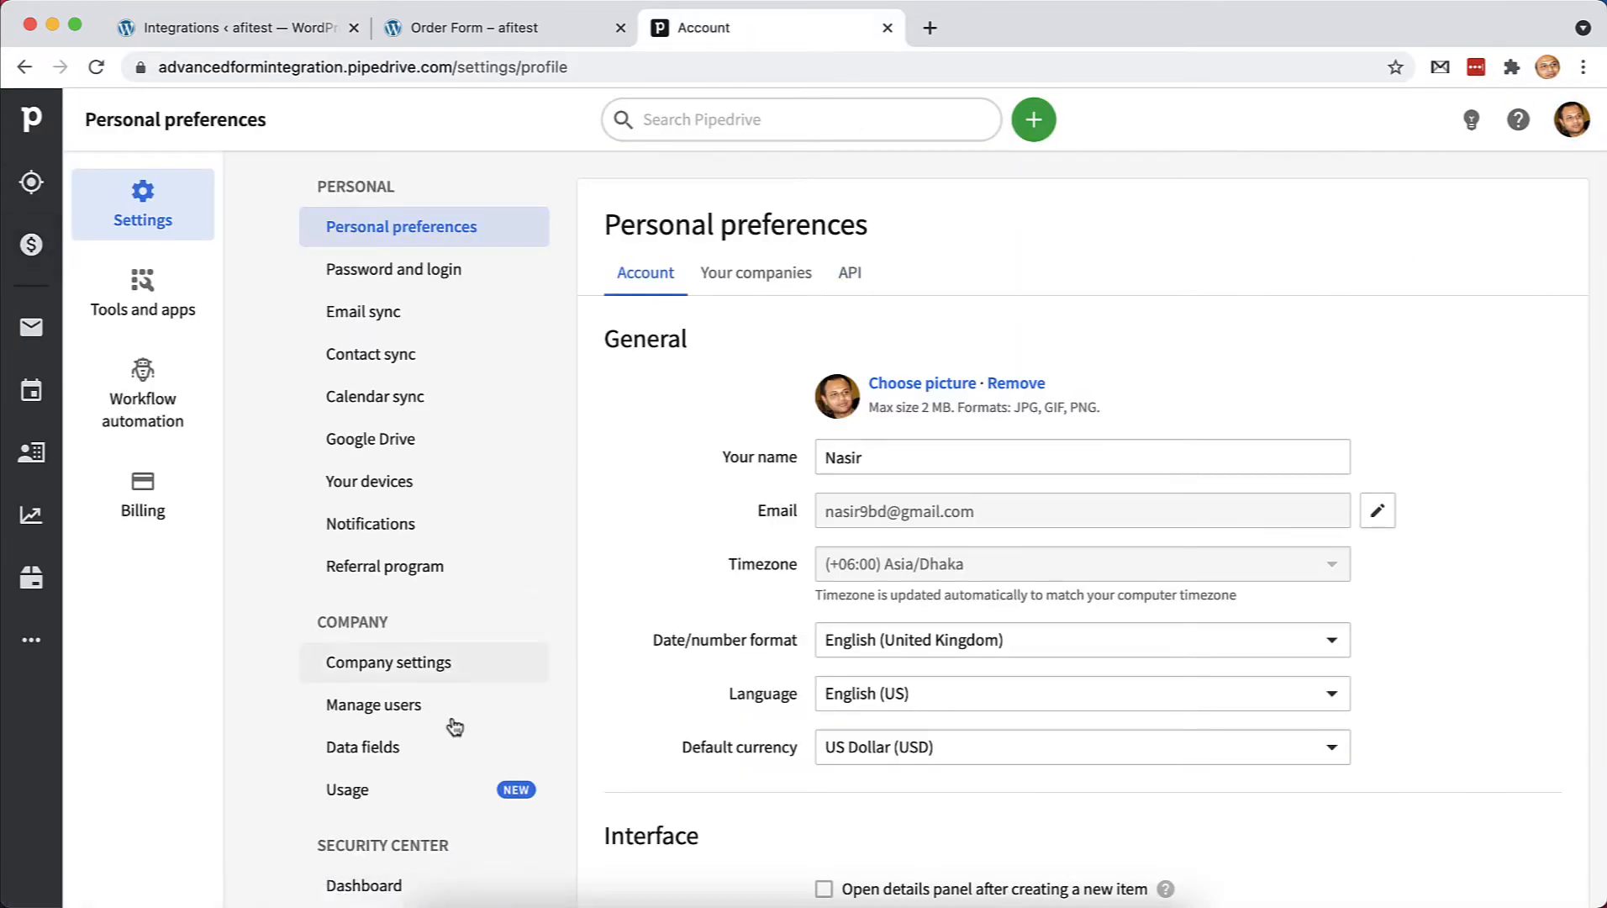
scroll(454, 725, down, 3)
click(391, 513)
scroll(548, 495, up, 2)
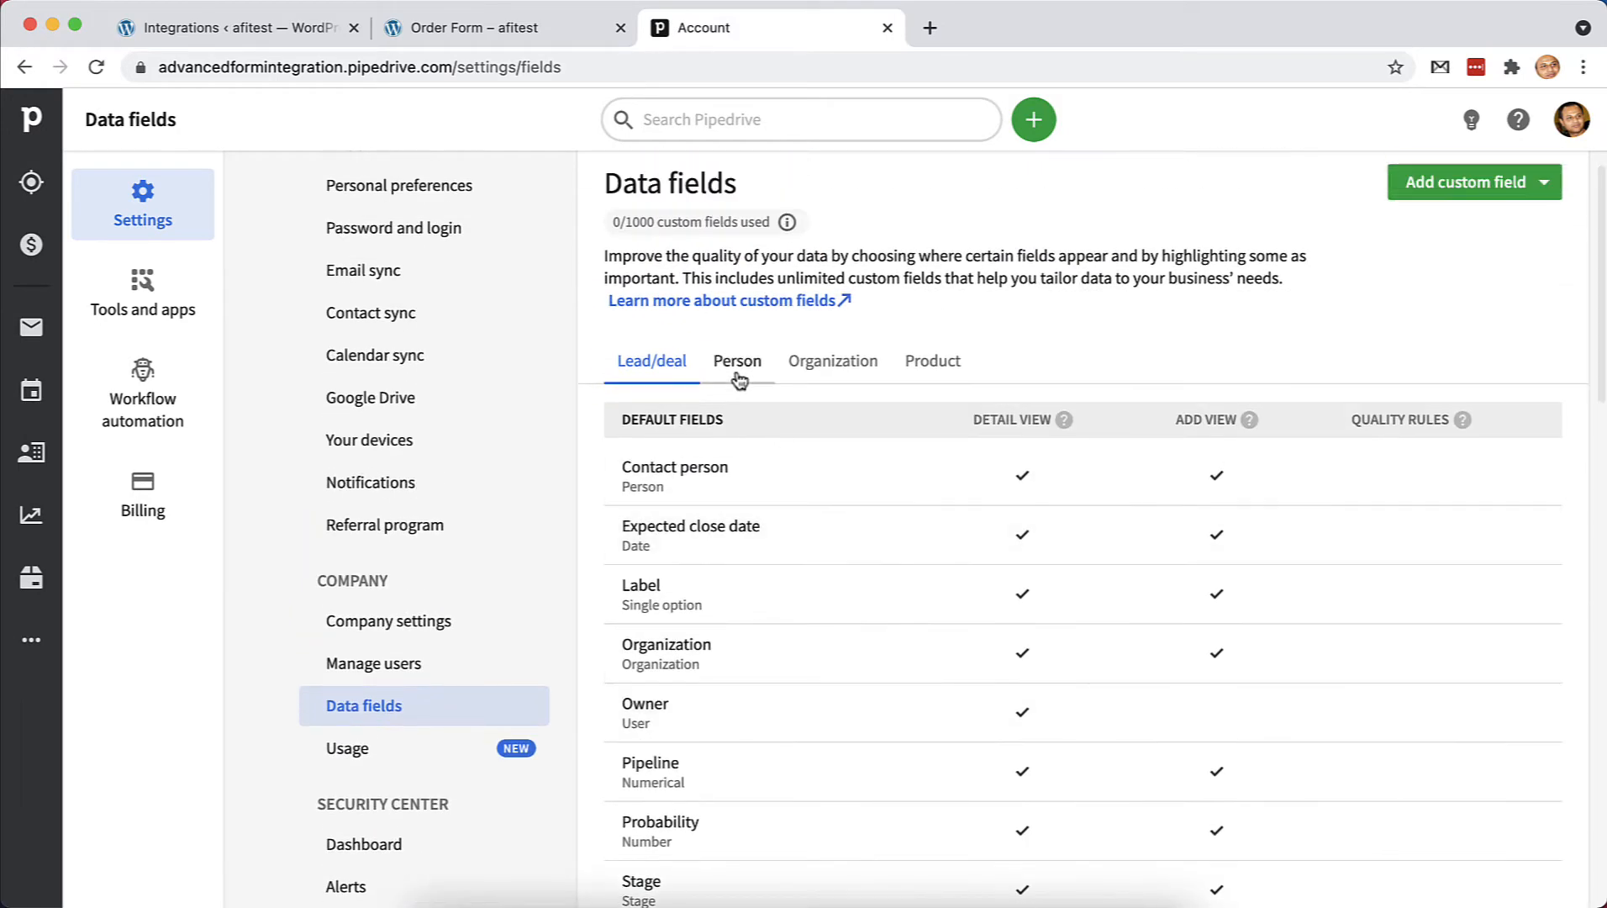
click(738, 370)
scroll(1379, 303, up, 1)
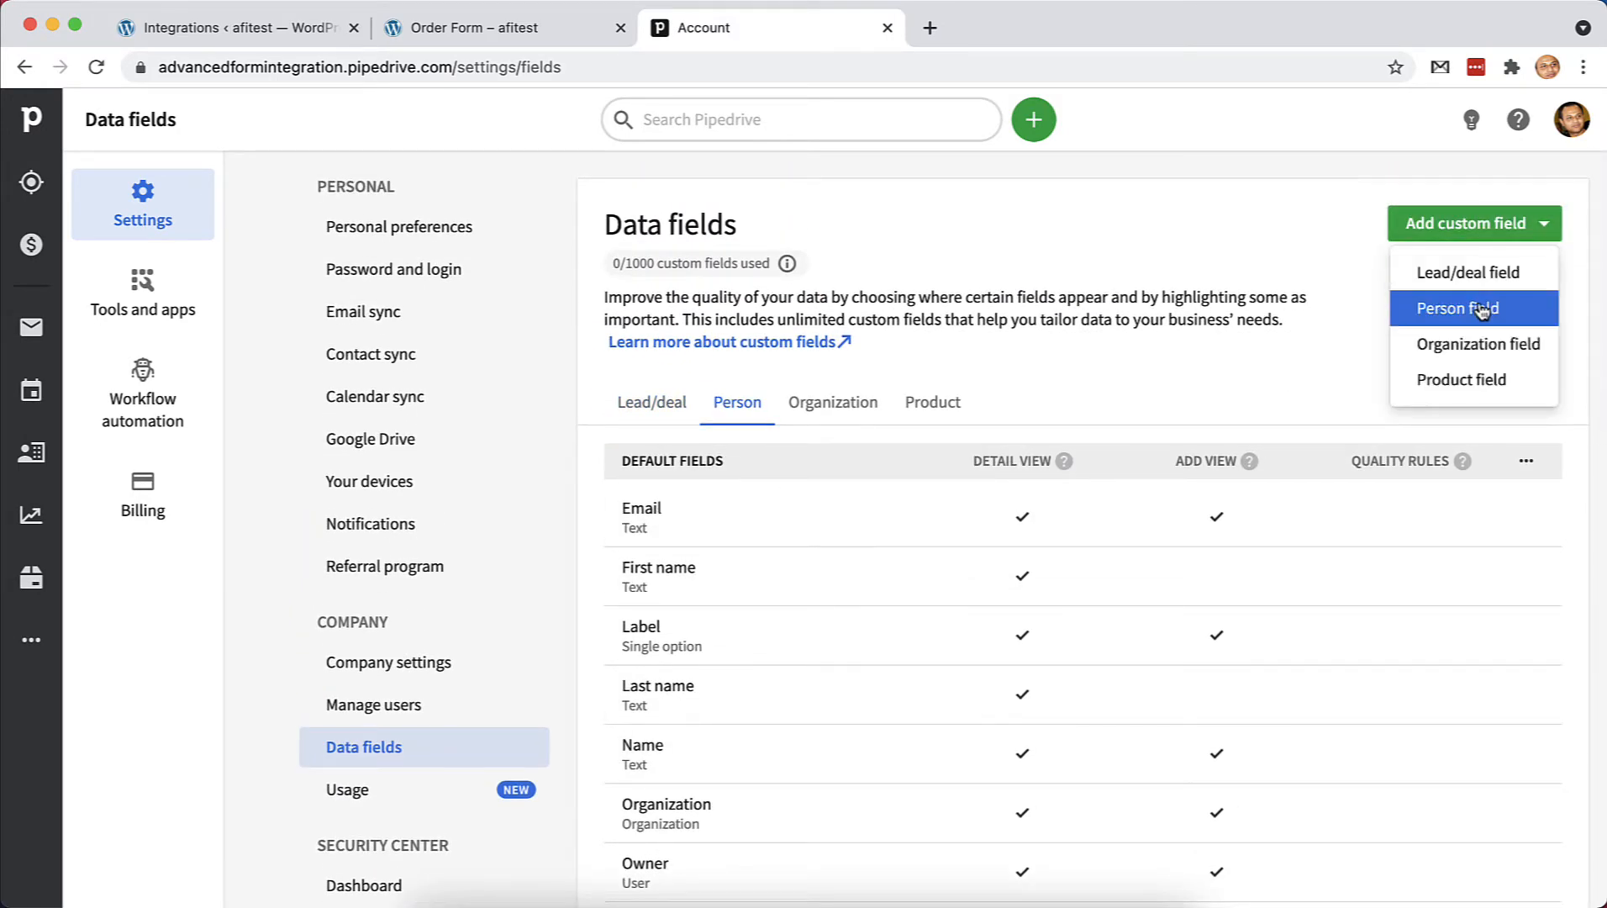
click(1439, 308)
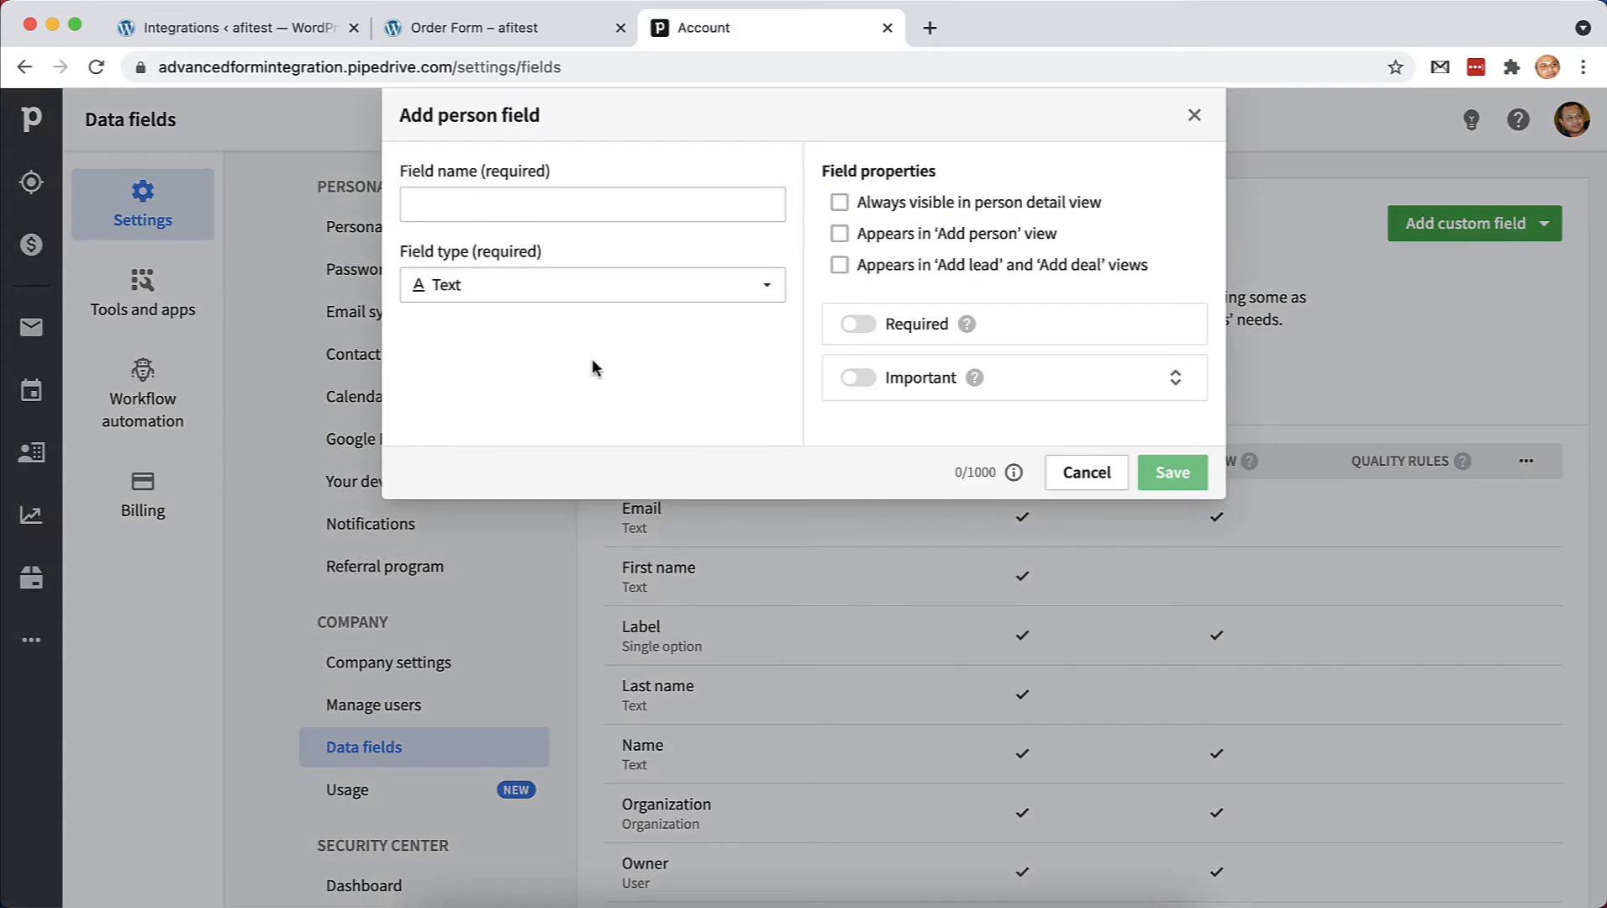
click(519, 202)
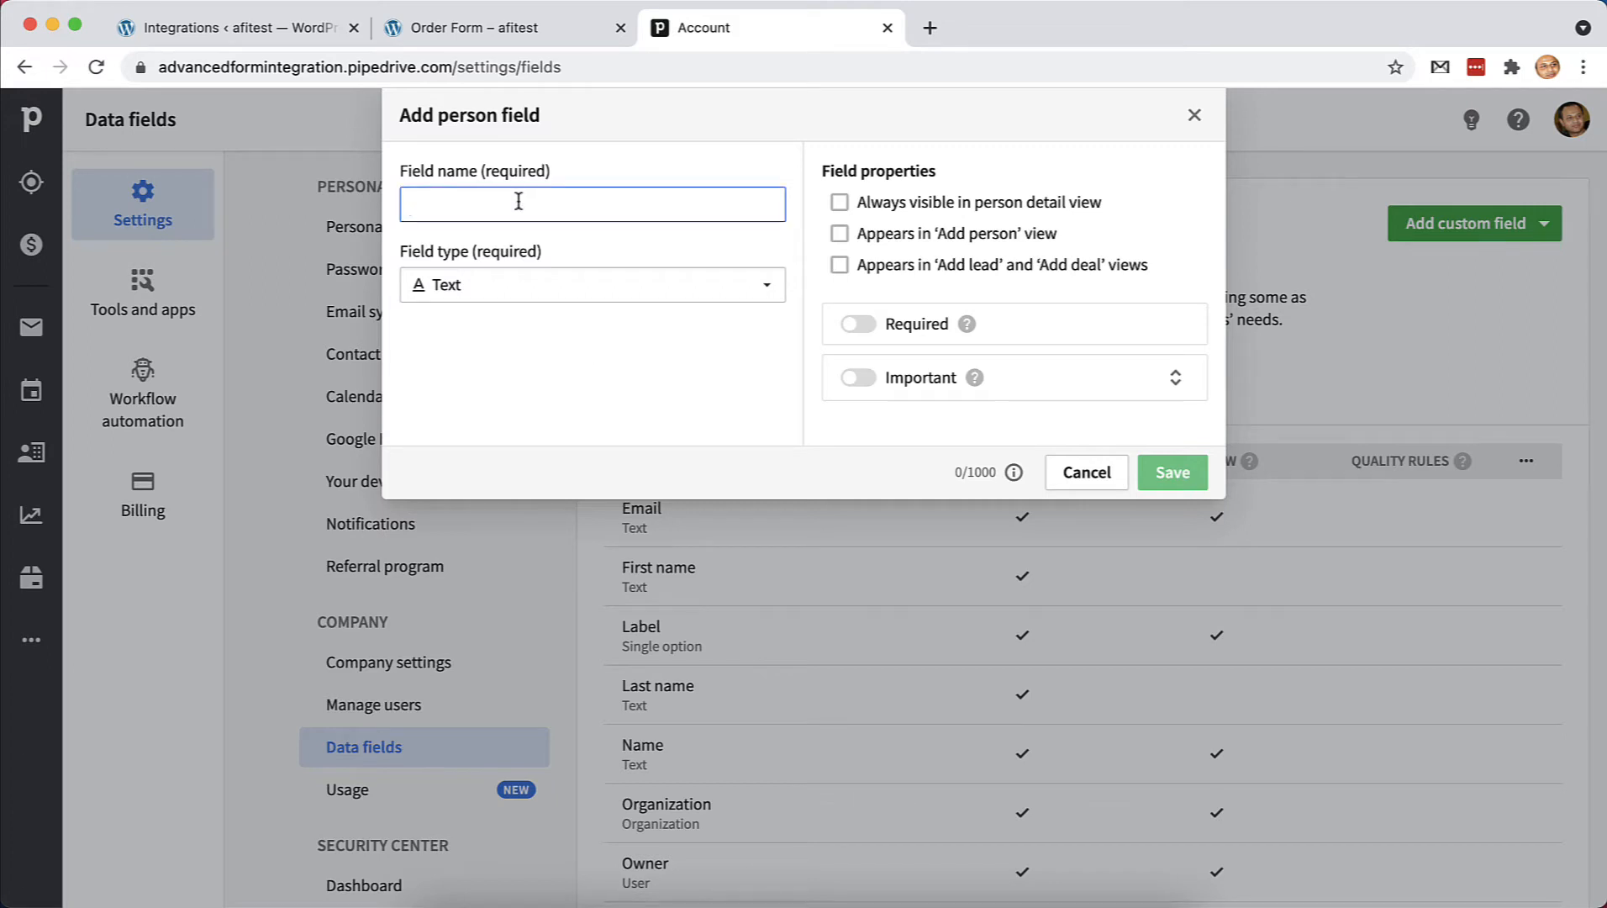
text(Age)
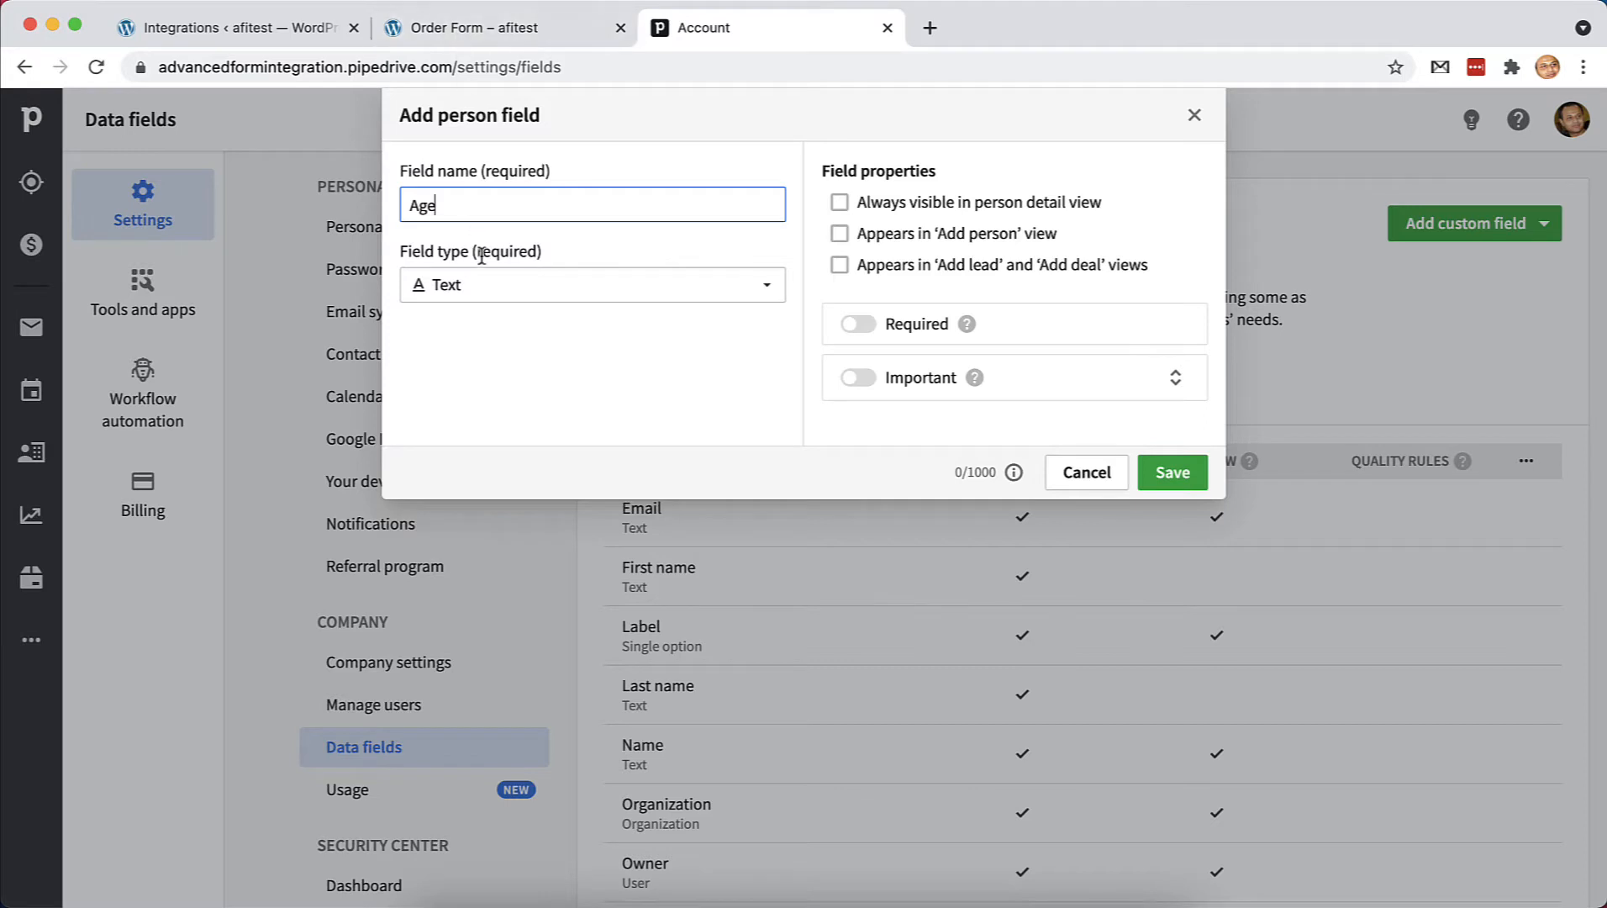
key(BackSpace)
key(BackSpace)
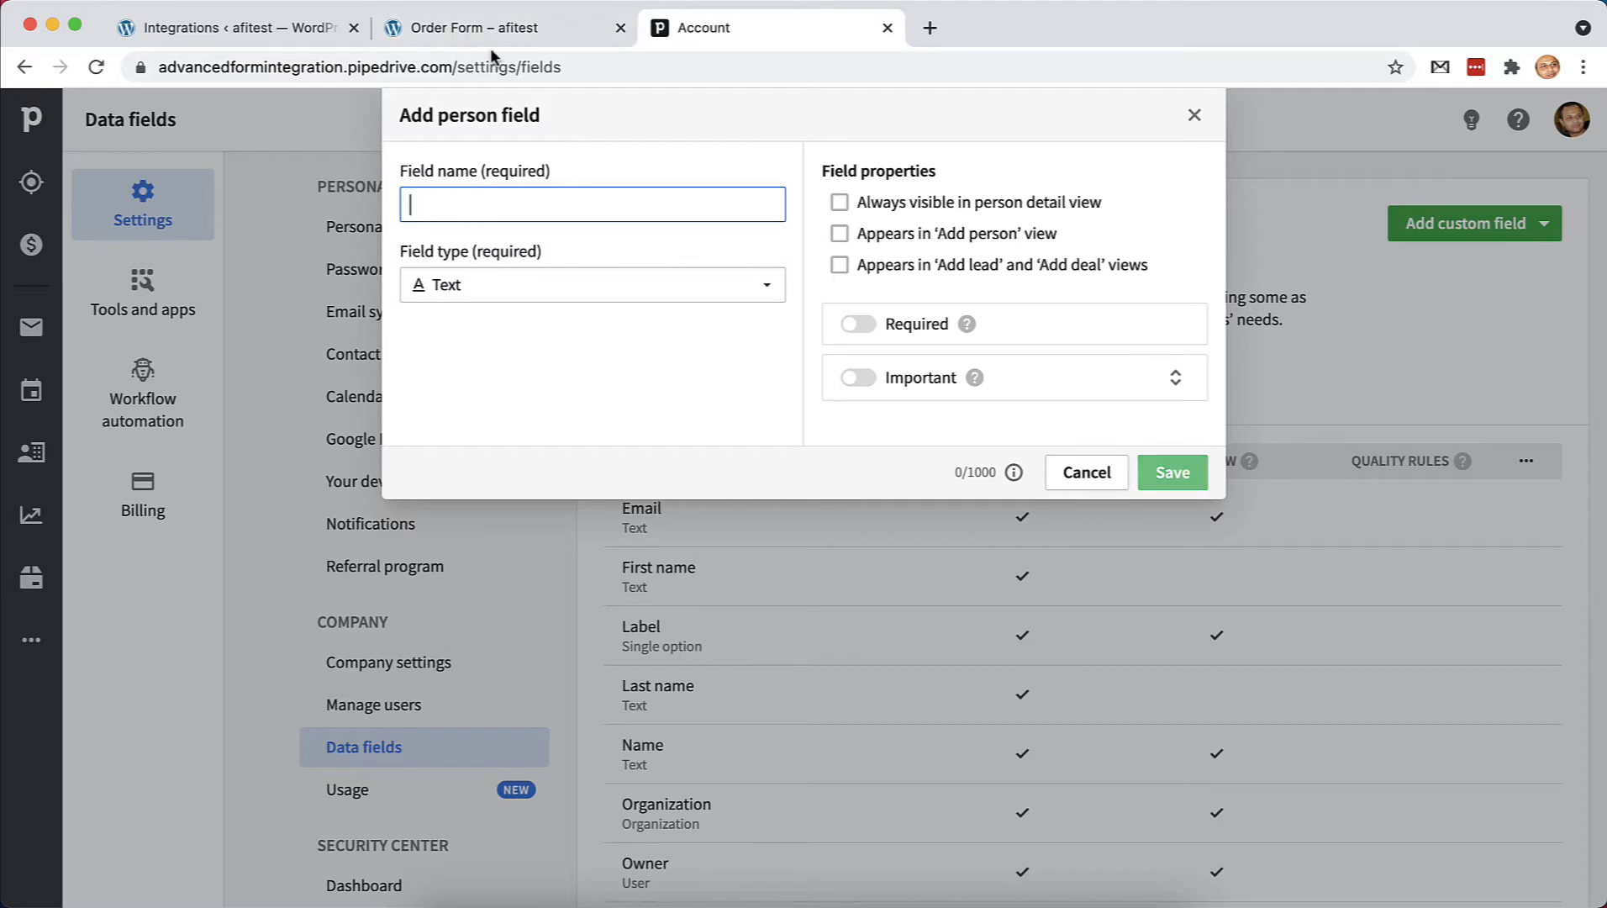
Review the live Order Form's fields, down to the Course dropdown
click(490, 24)
scroll(599, 526, up, 10)
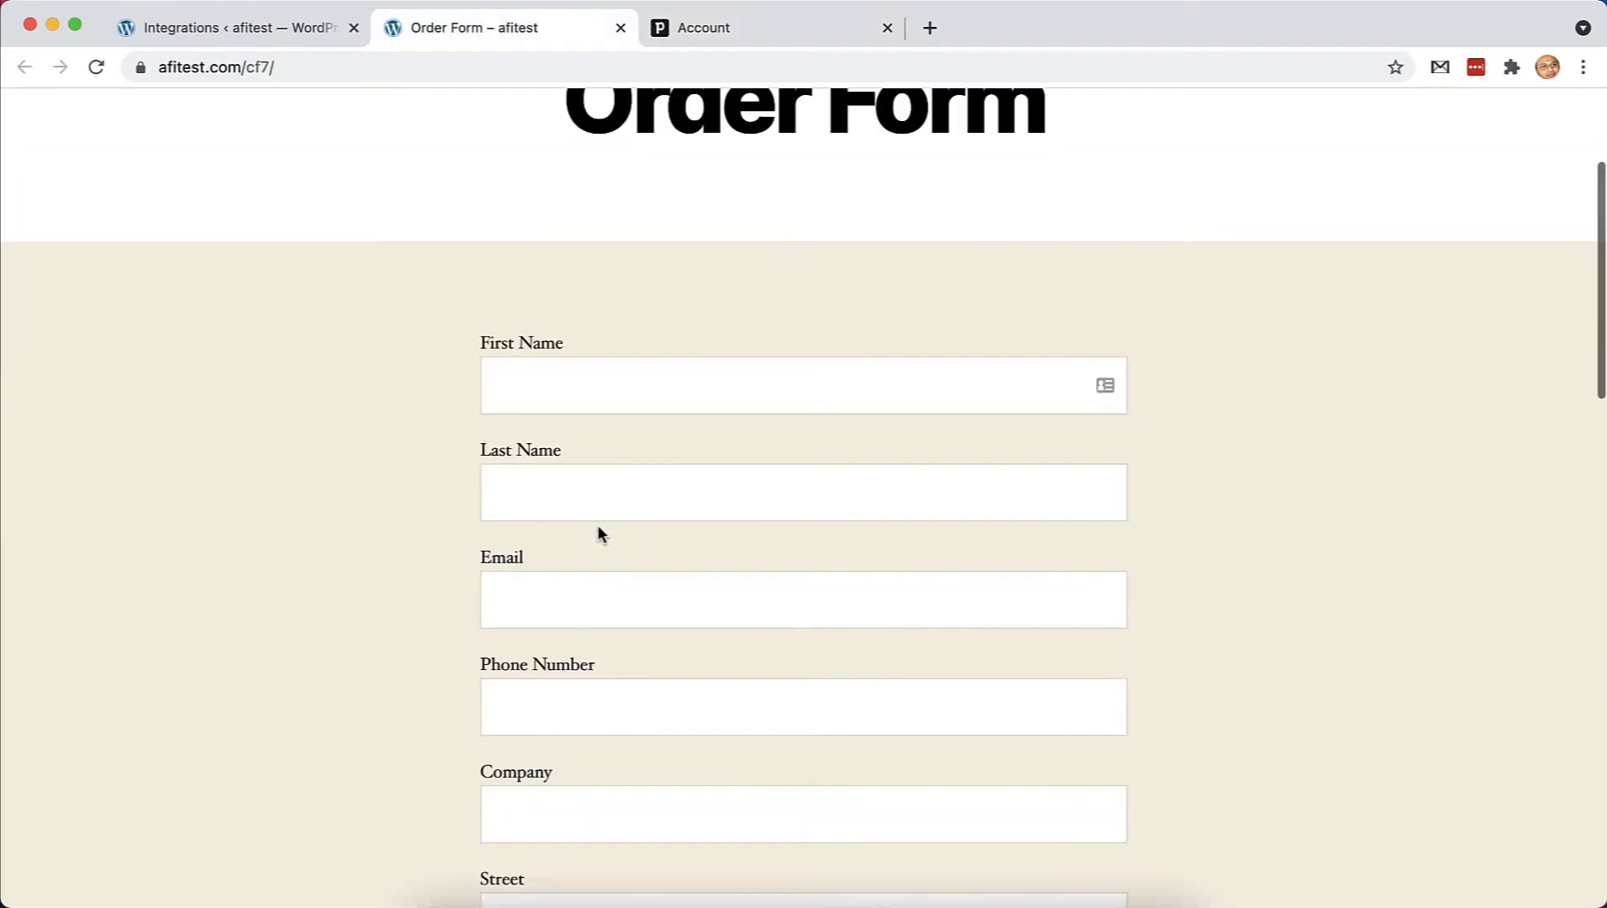
scroll(598, 525, down, 10)
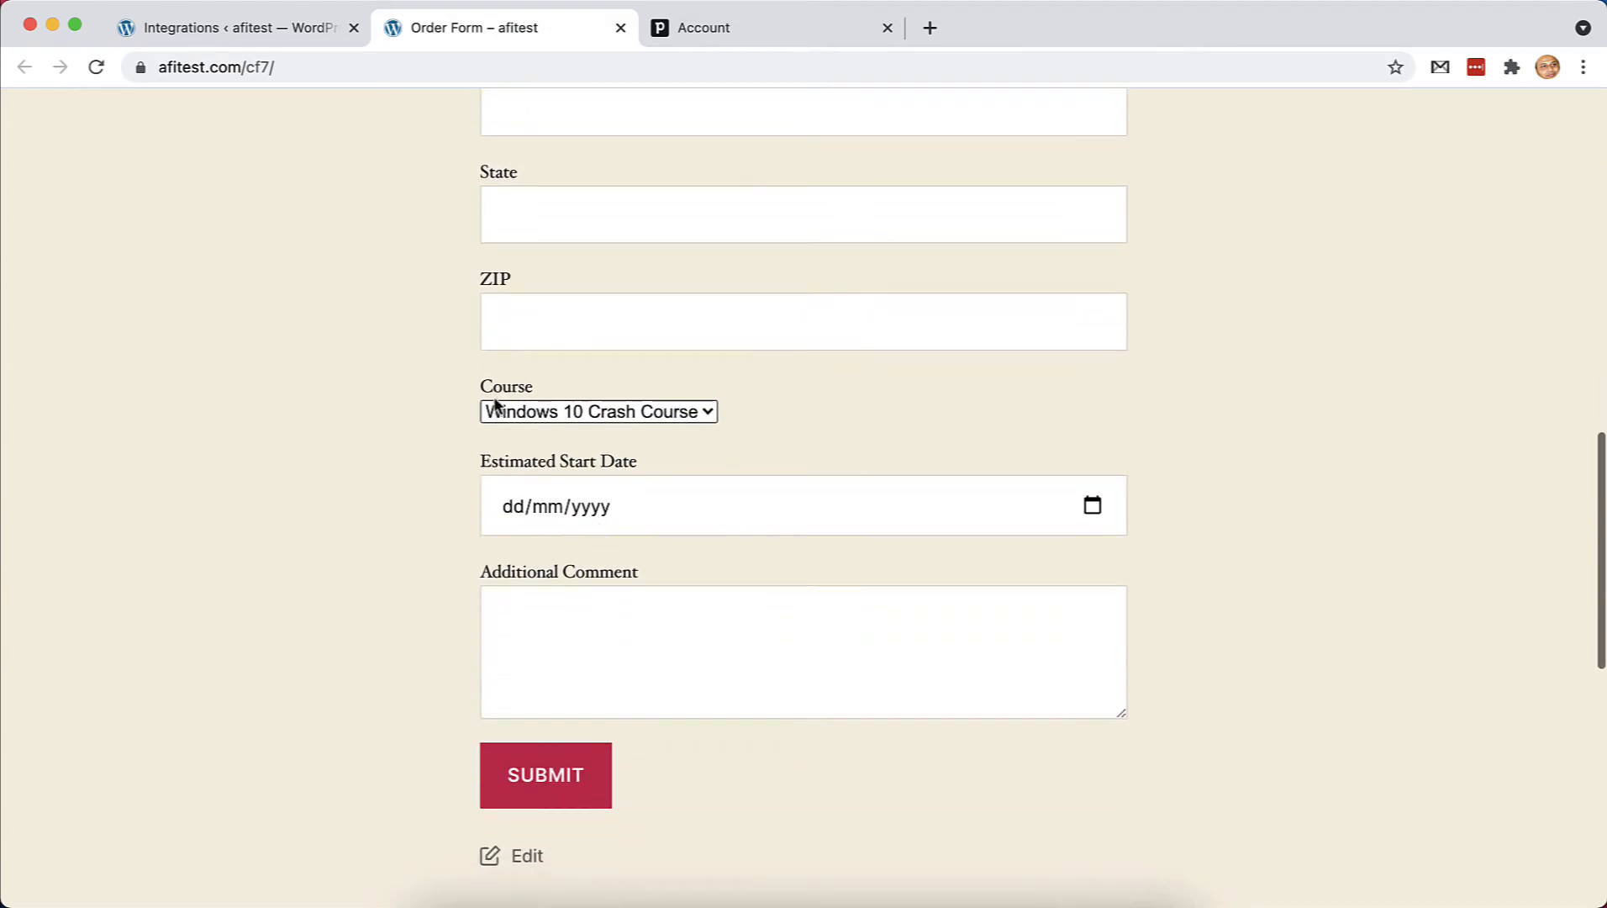
Save a Pipedrive person field named 'Course' with the Text field type
click(716, 29)
text(Course)
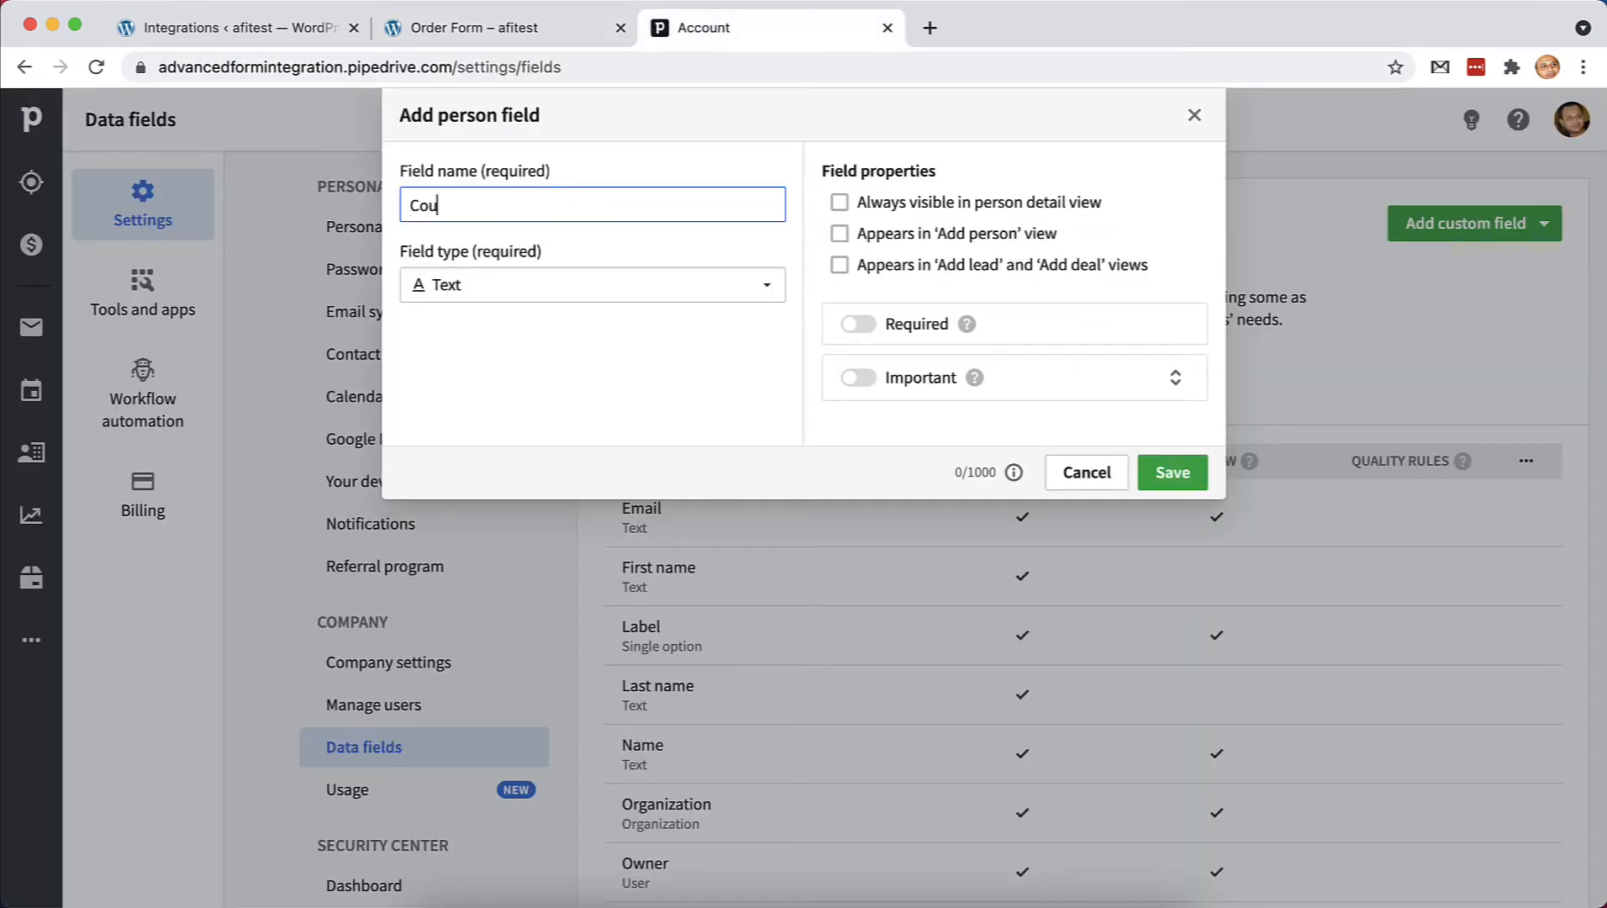
click(598, 296)
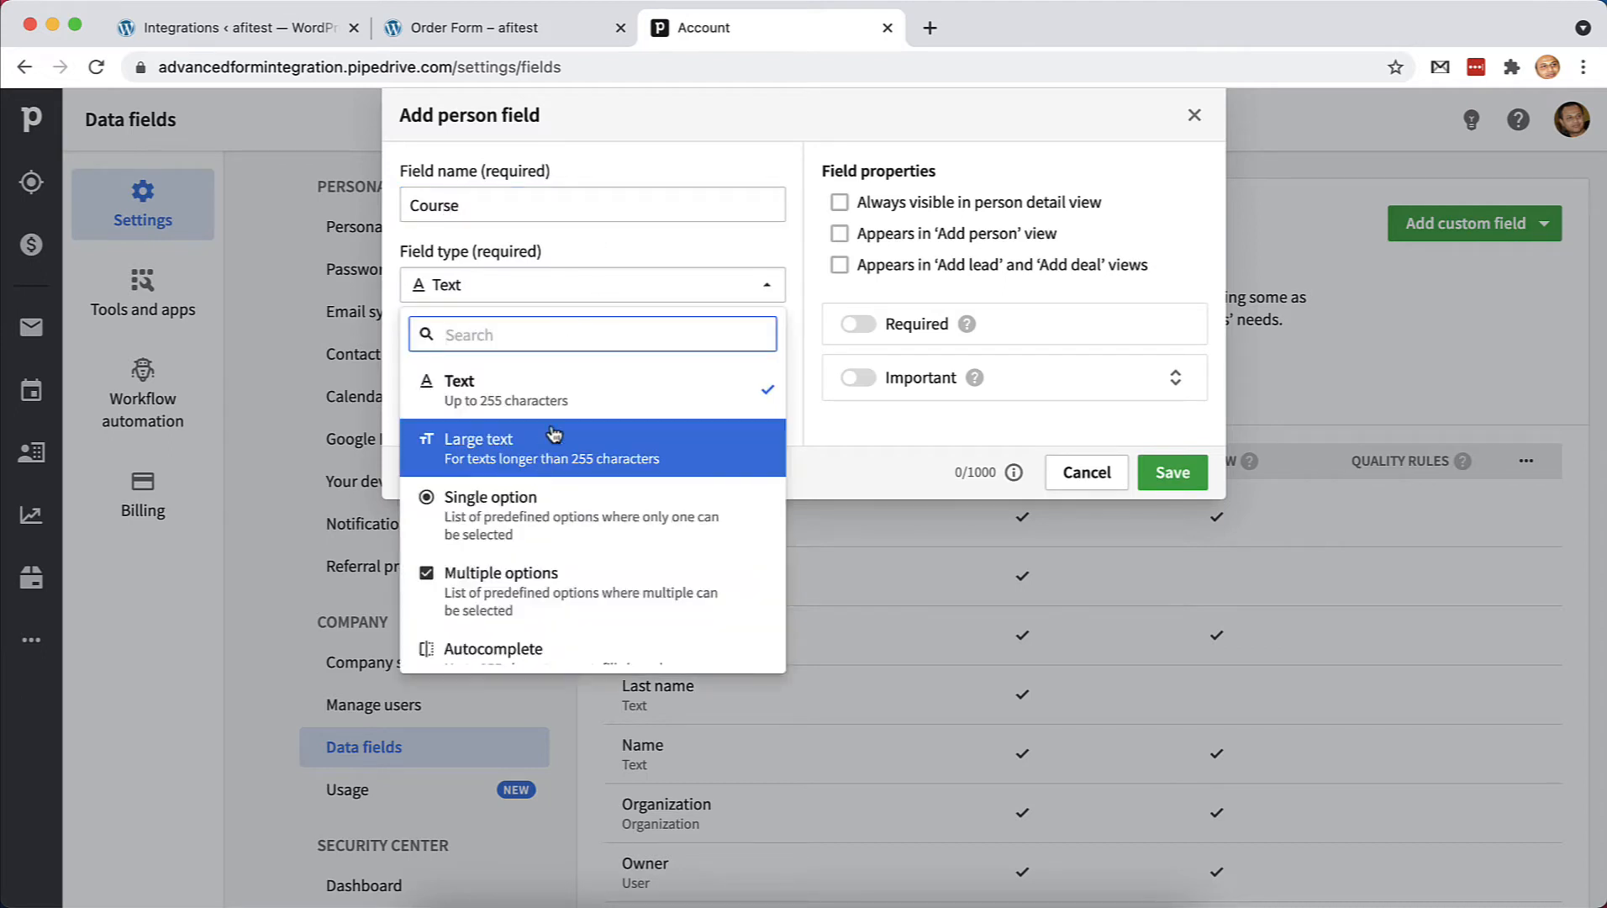
scroll(553, 514, down, 1)
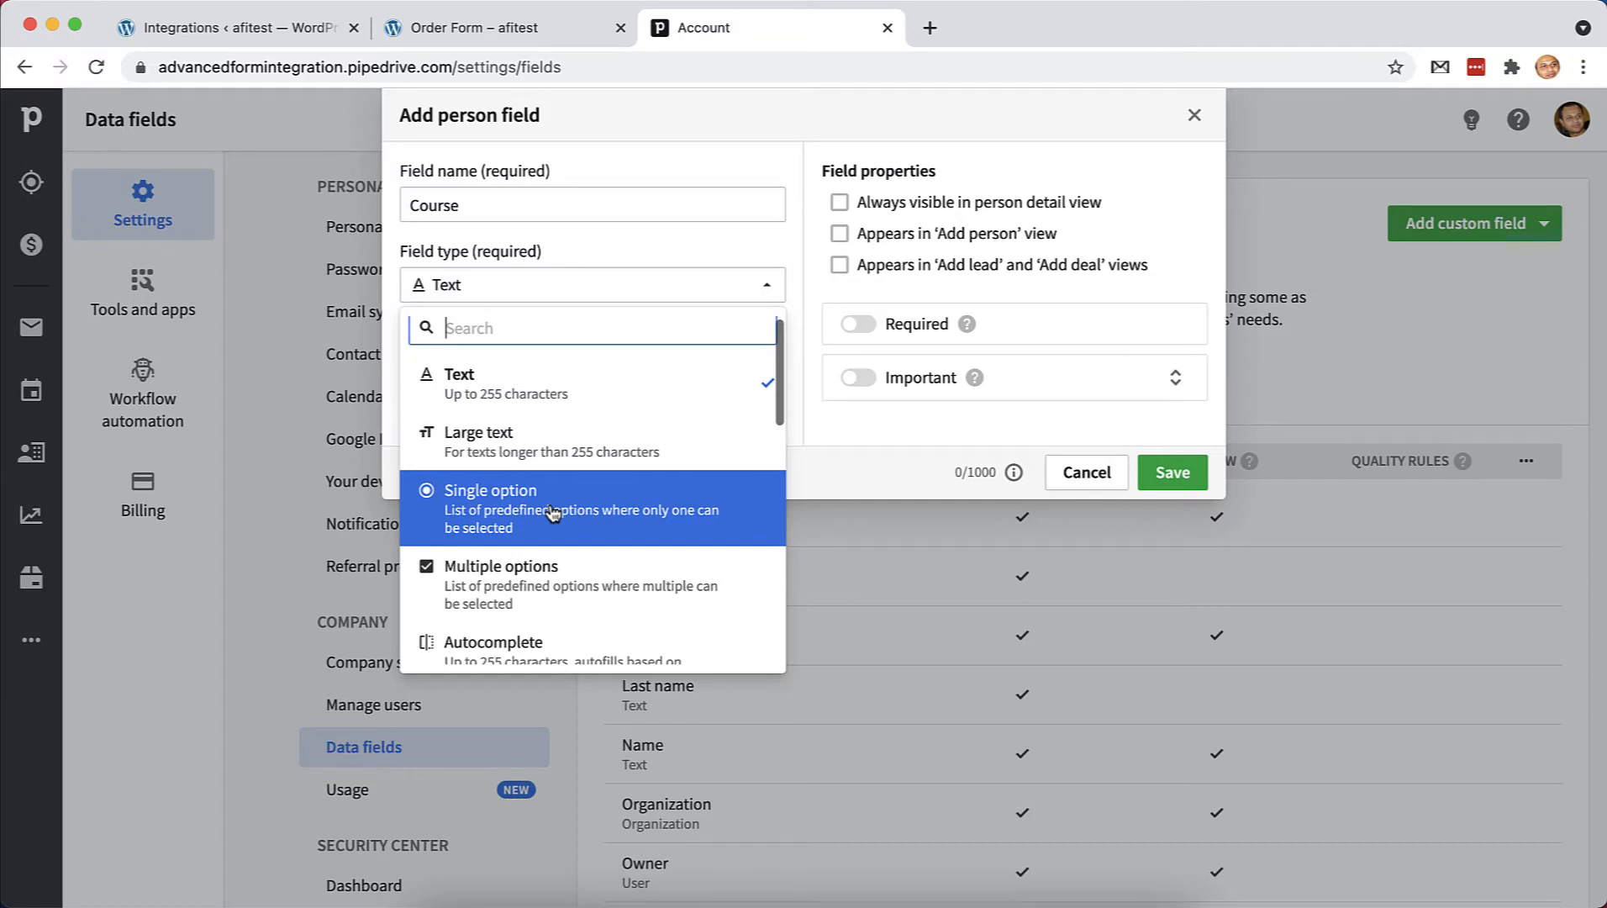
scroll(553, 514, down, 2)
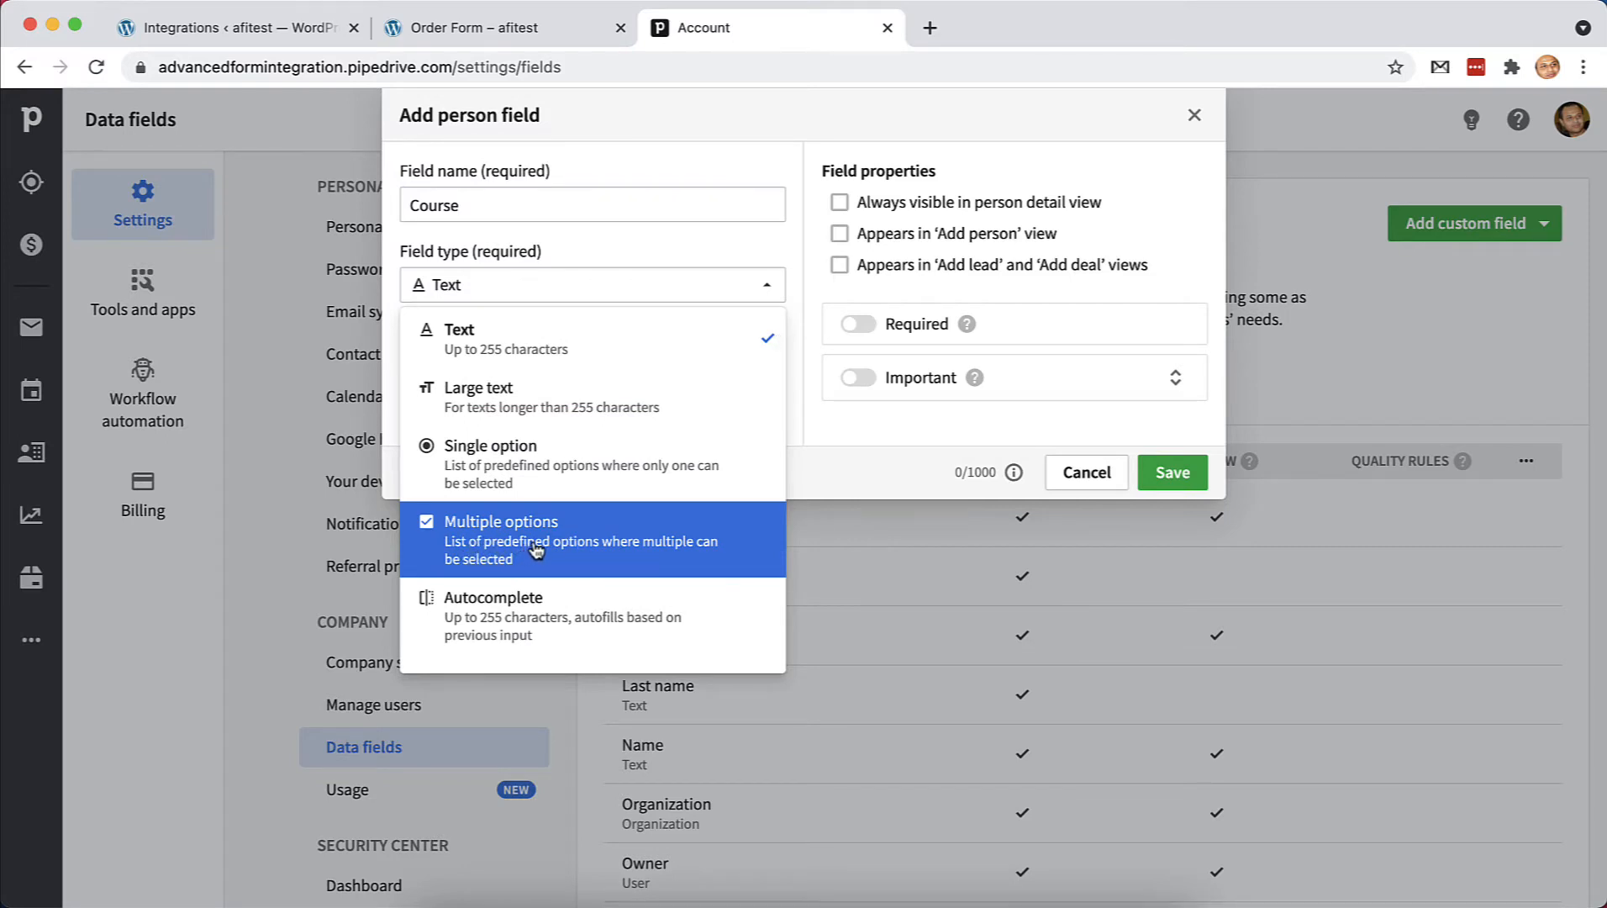
scroll(536, 550, down, 1)
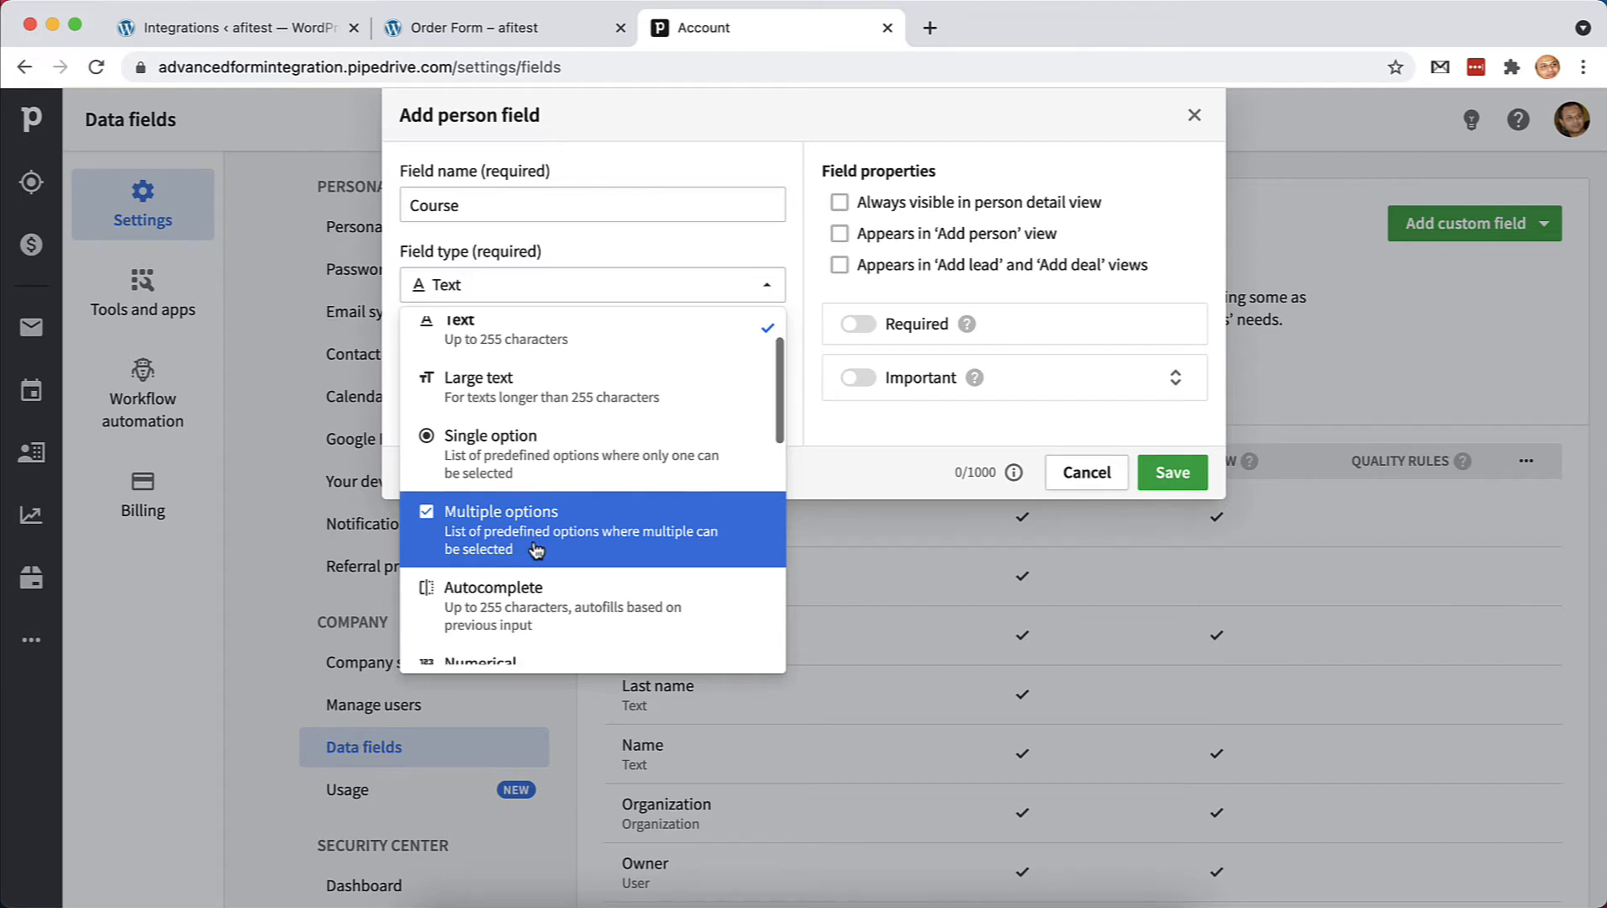
scroll(555, 504, up, 4)
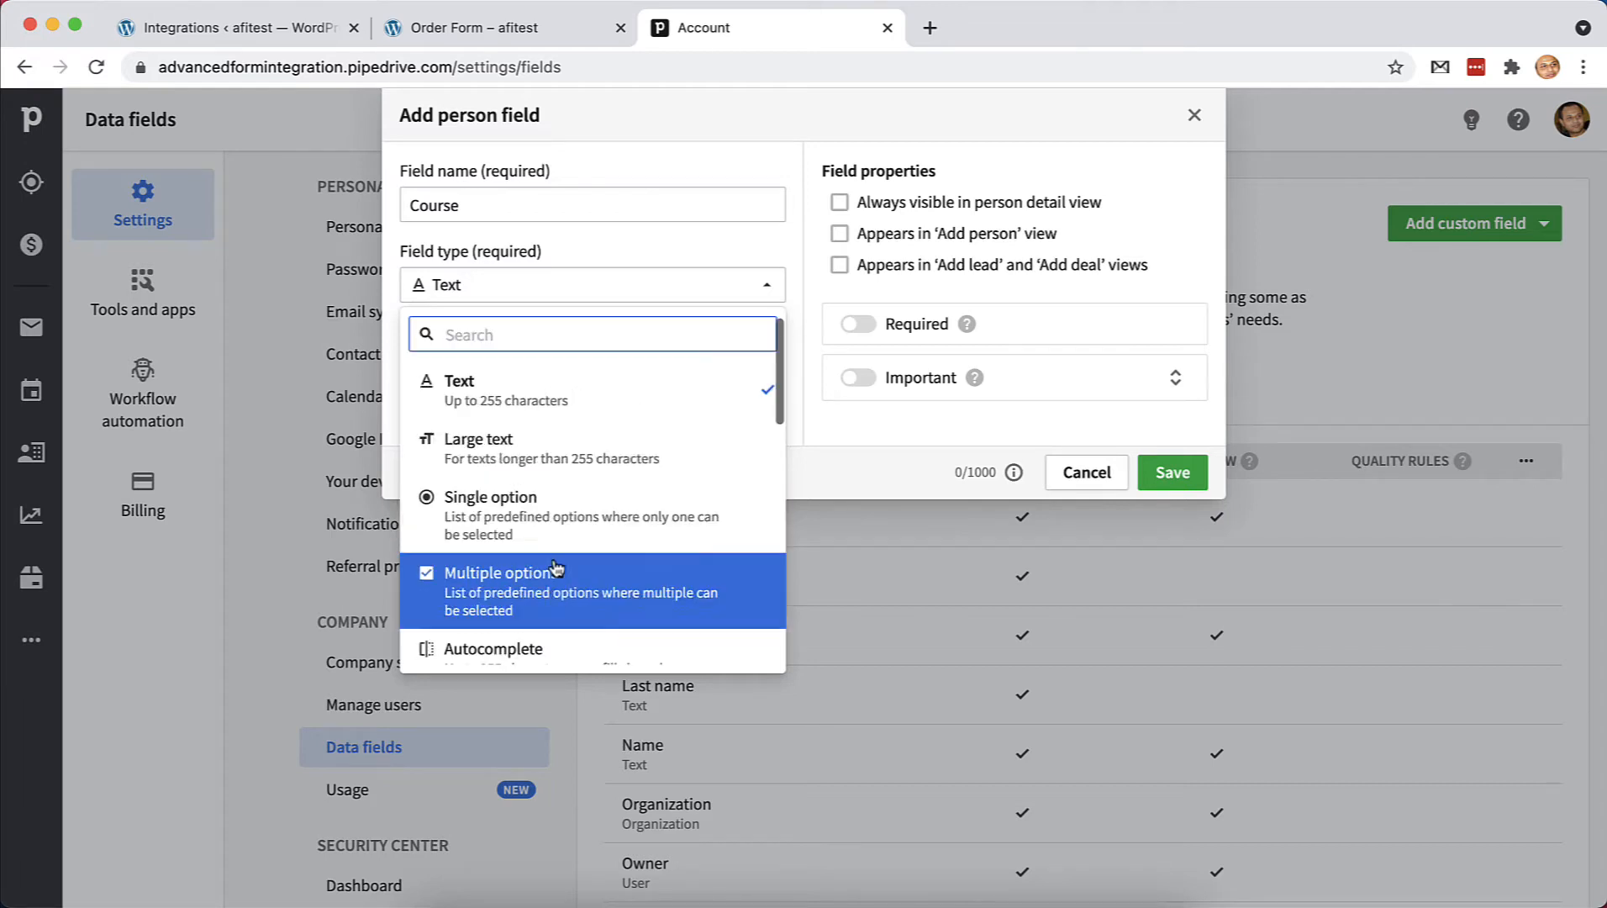
click(615, 397)
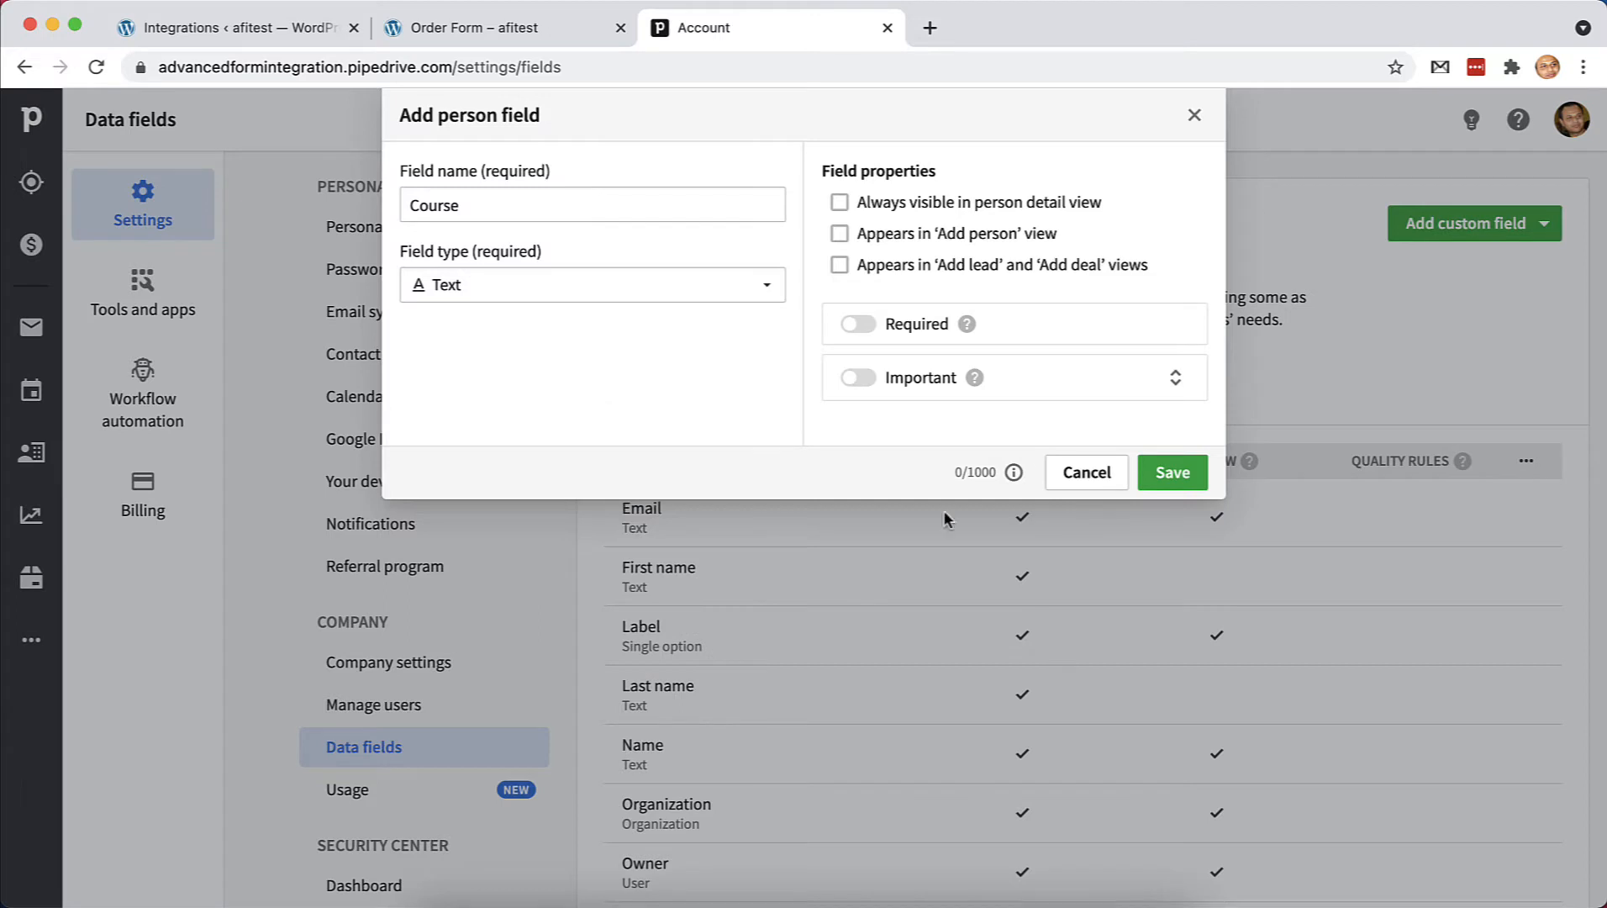
click(1173, 474)
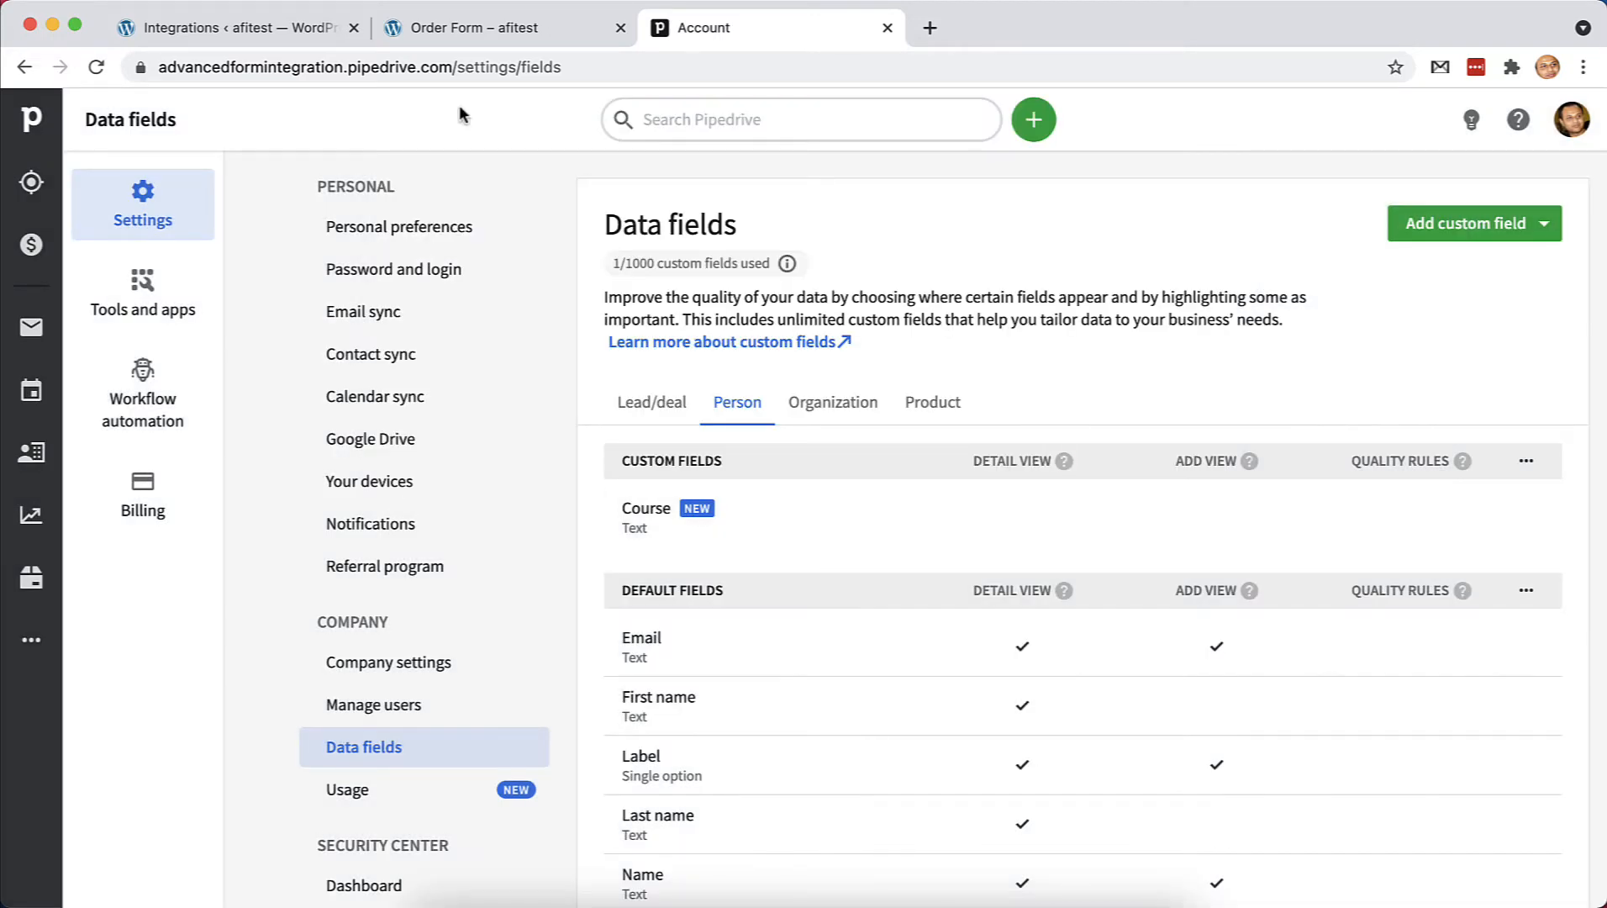
Reload the New Integration page so it picks up the new Course field
click(215, 24)
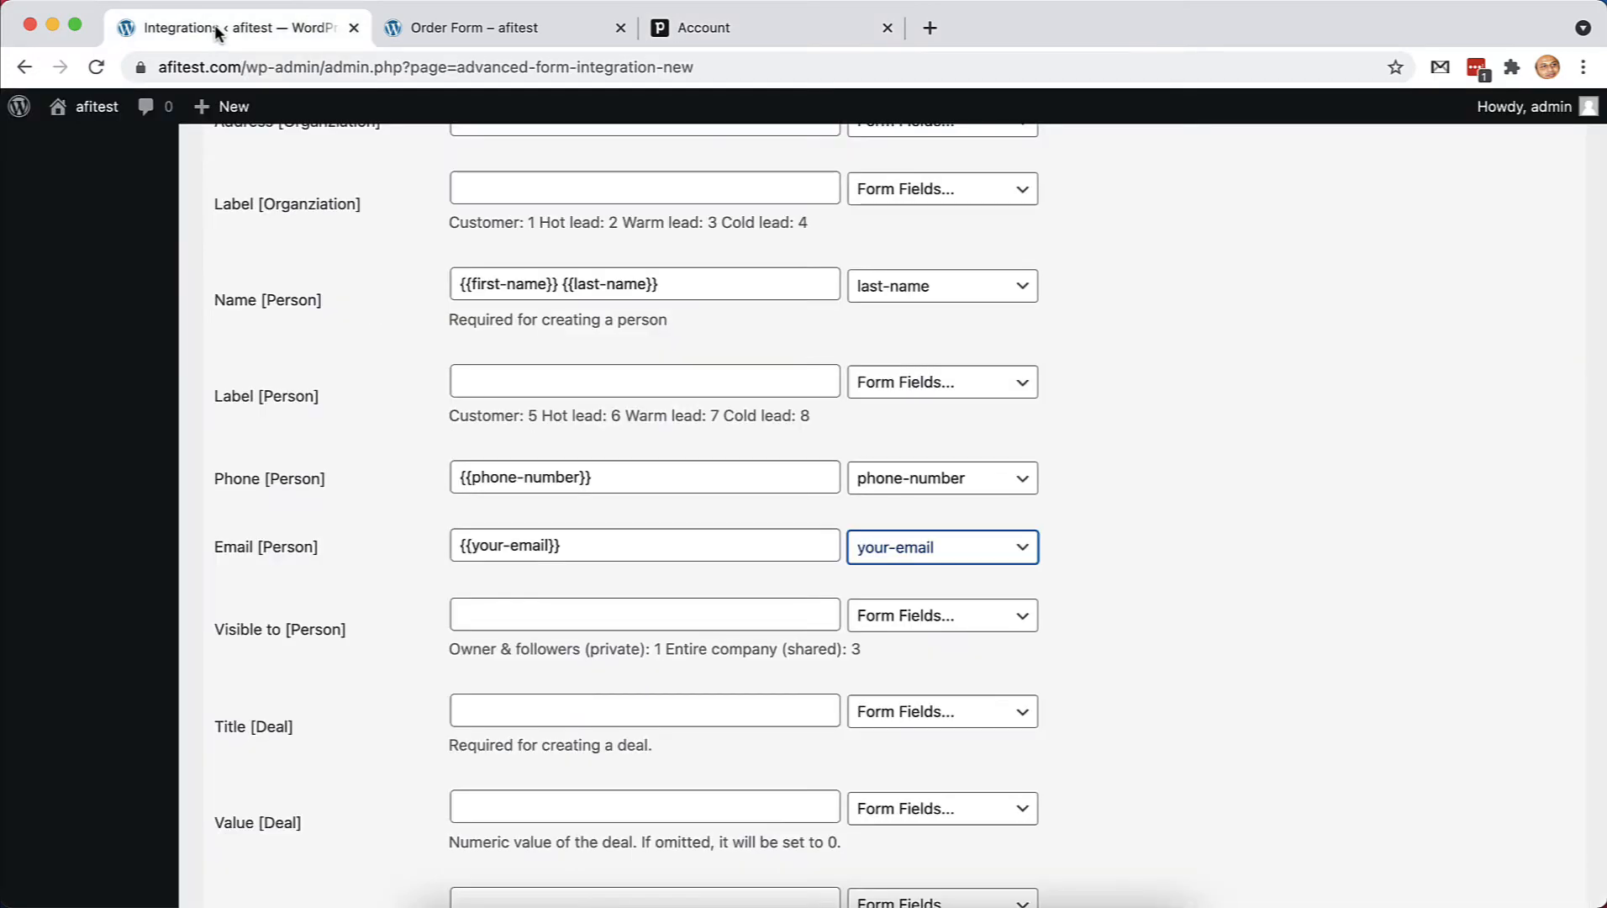
scroll(269, 310, up, 15)
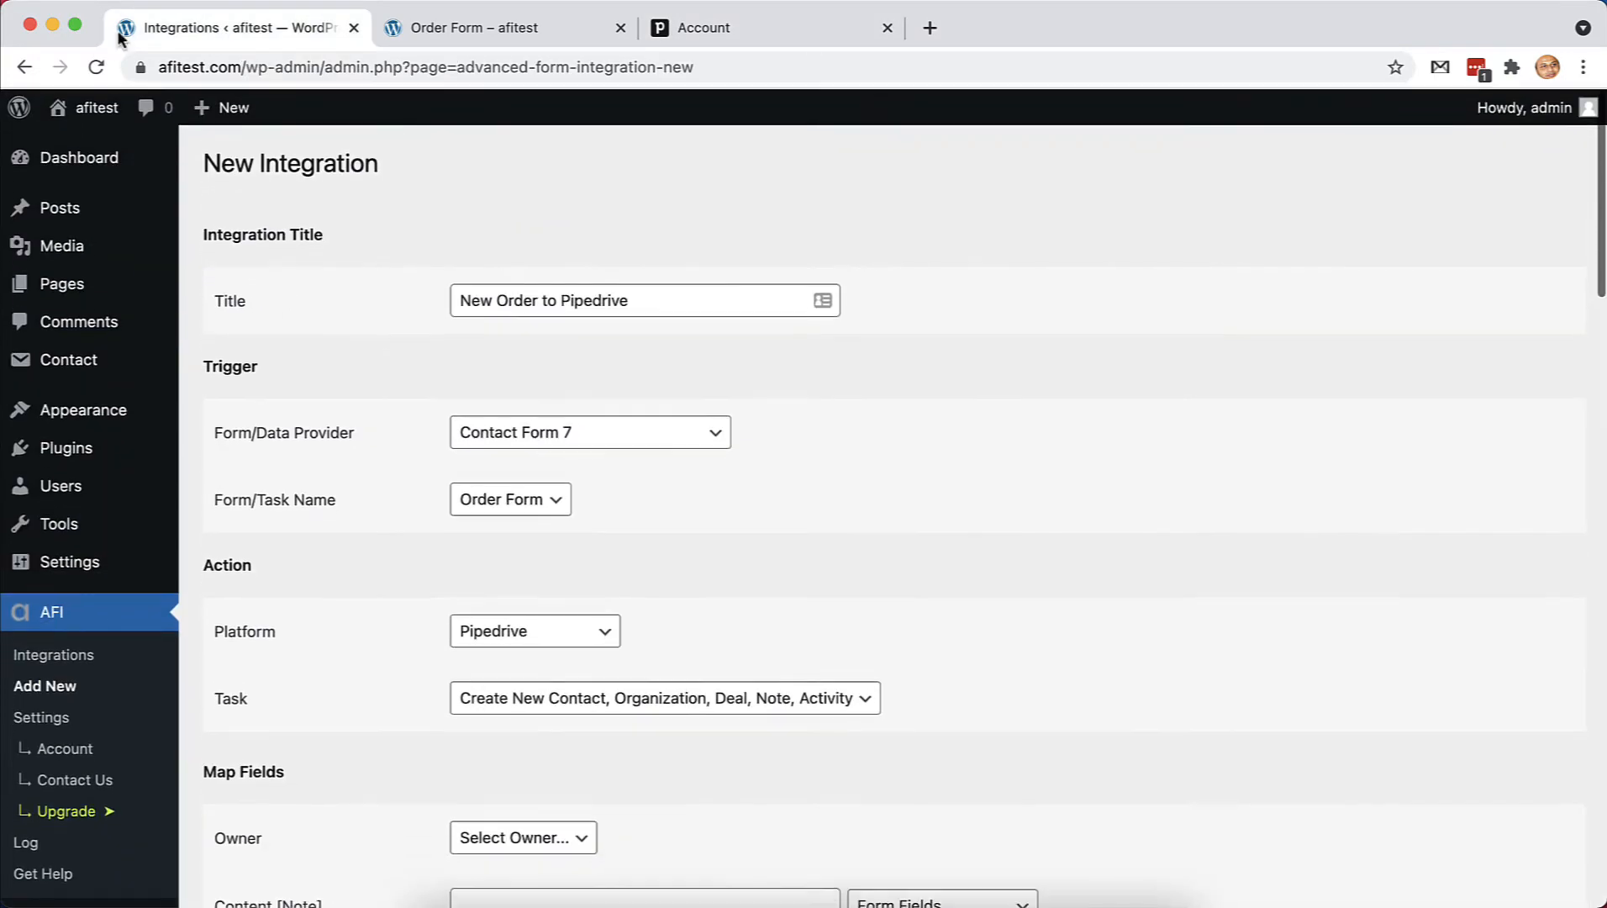
click(96, 69)
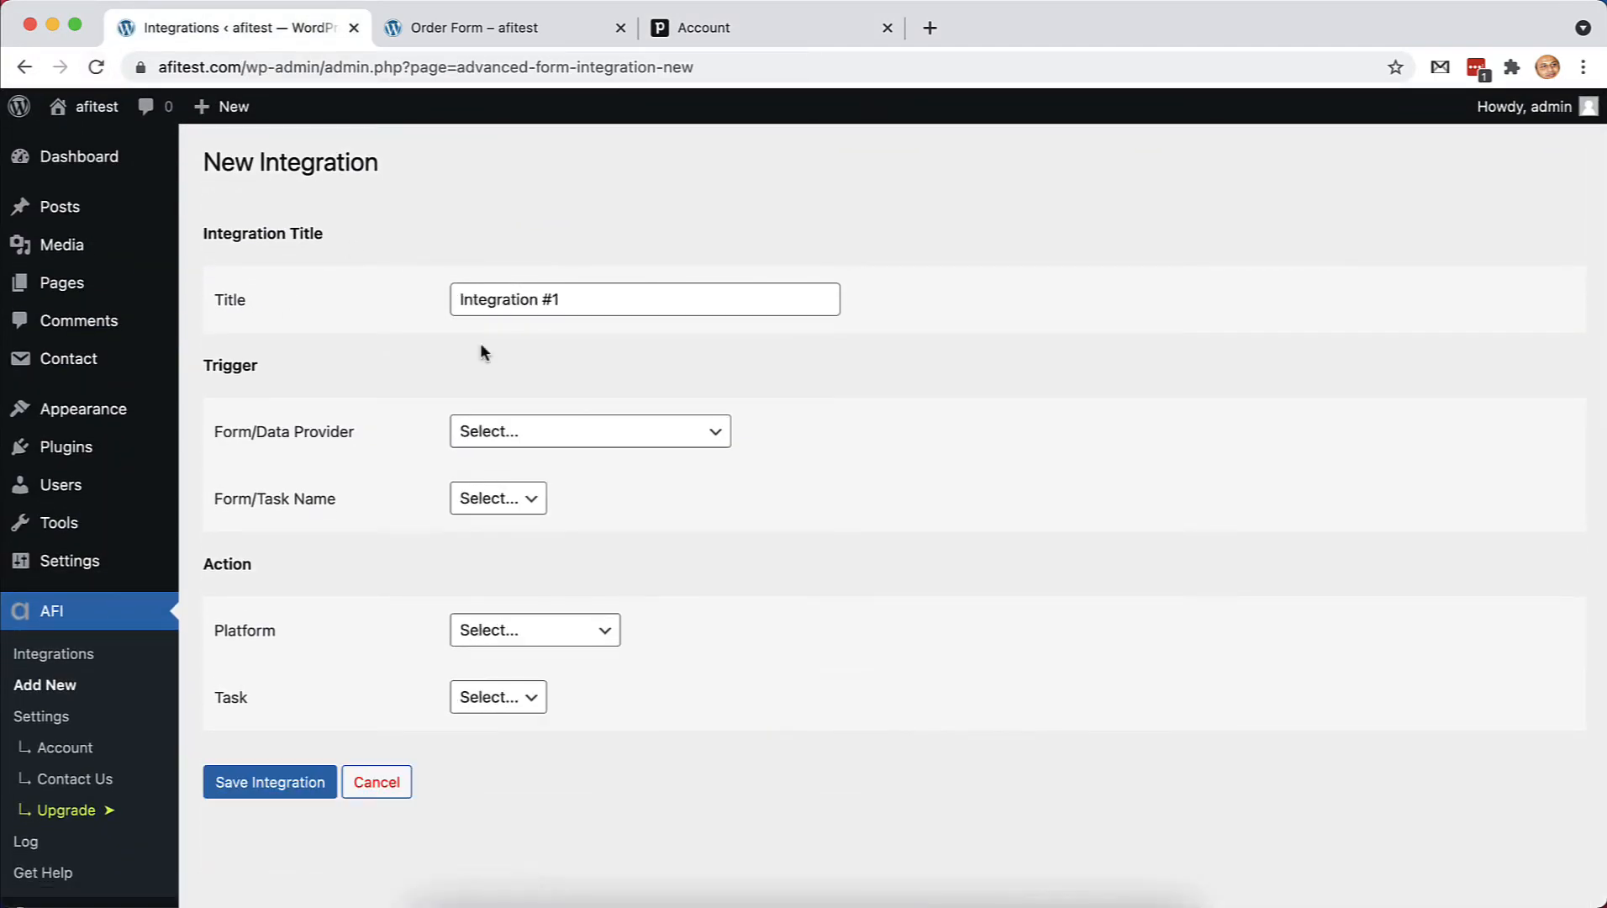
scroll(535, 405, down, 1)
Reselect Contact Form 7 Order Form, Pipedrive, and the create contact, organization, deal, note, activity task
click(631, 395)
click(538, 416)
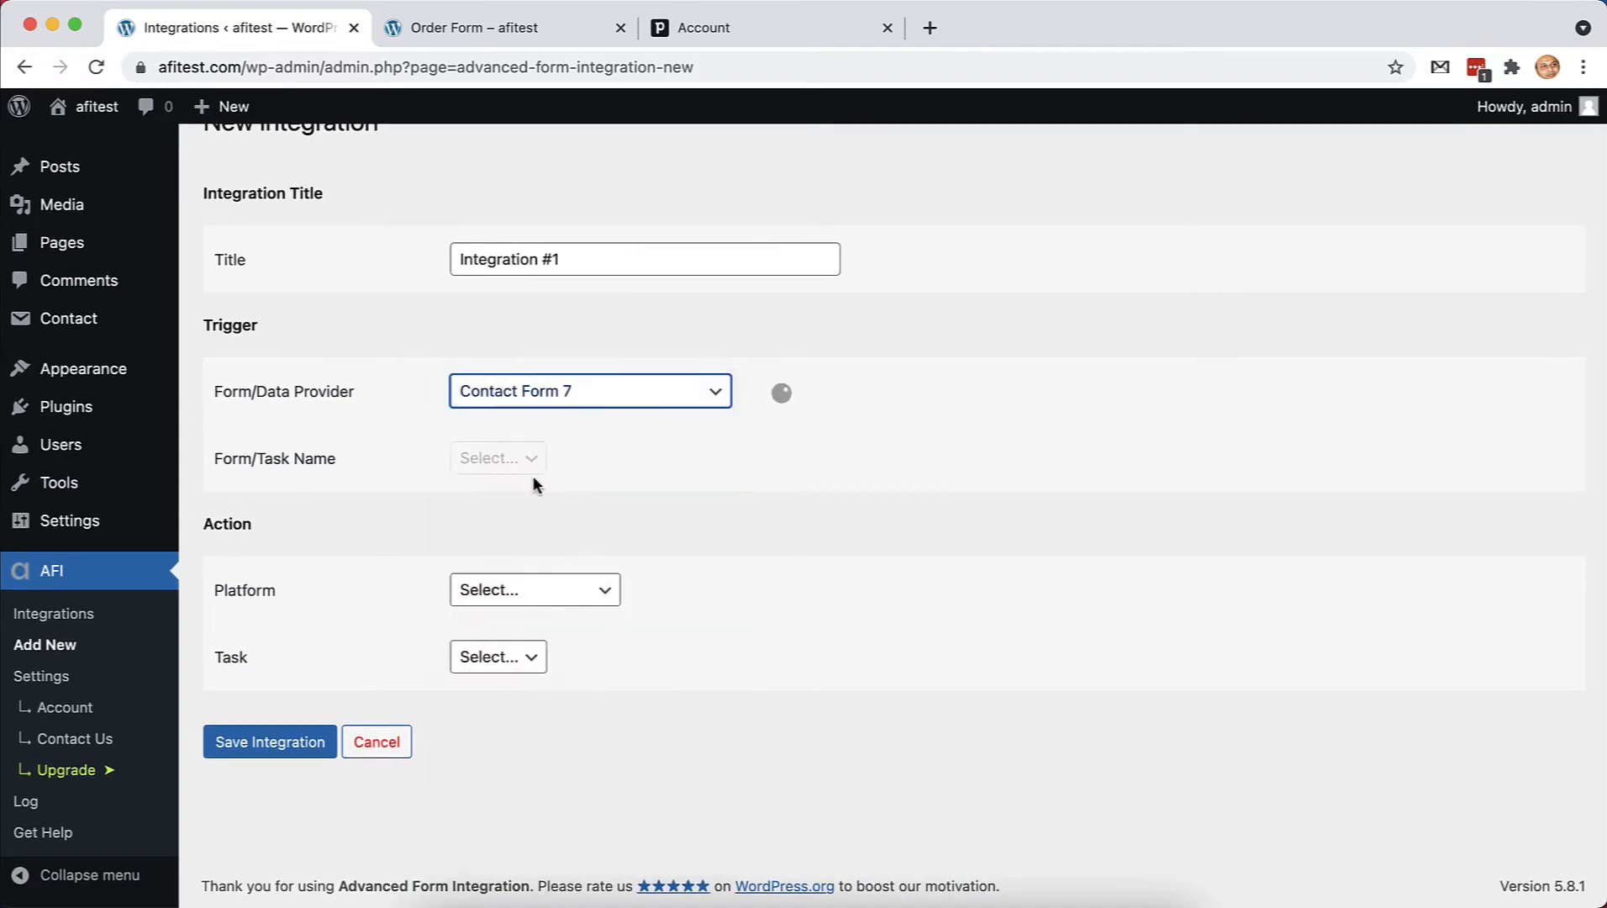
click(521, 459)
click(517, 486)
click(580, 590)
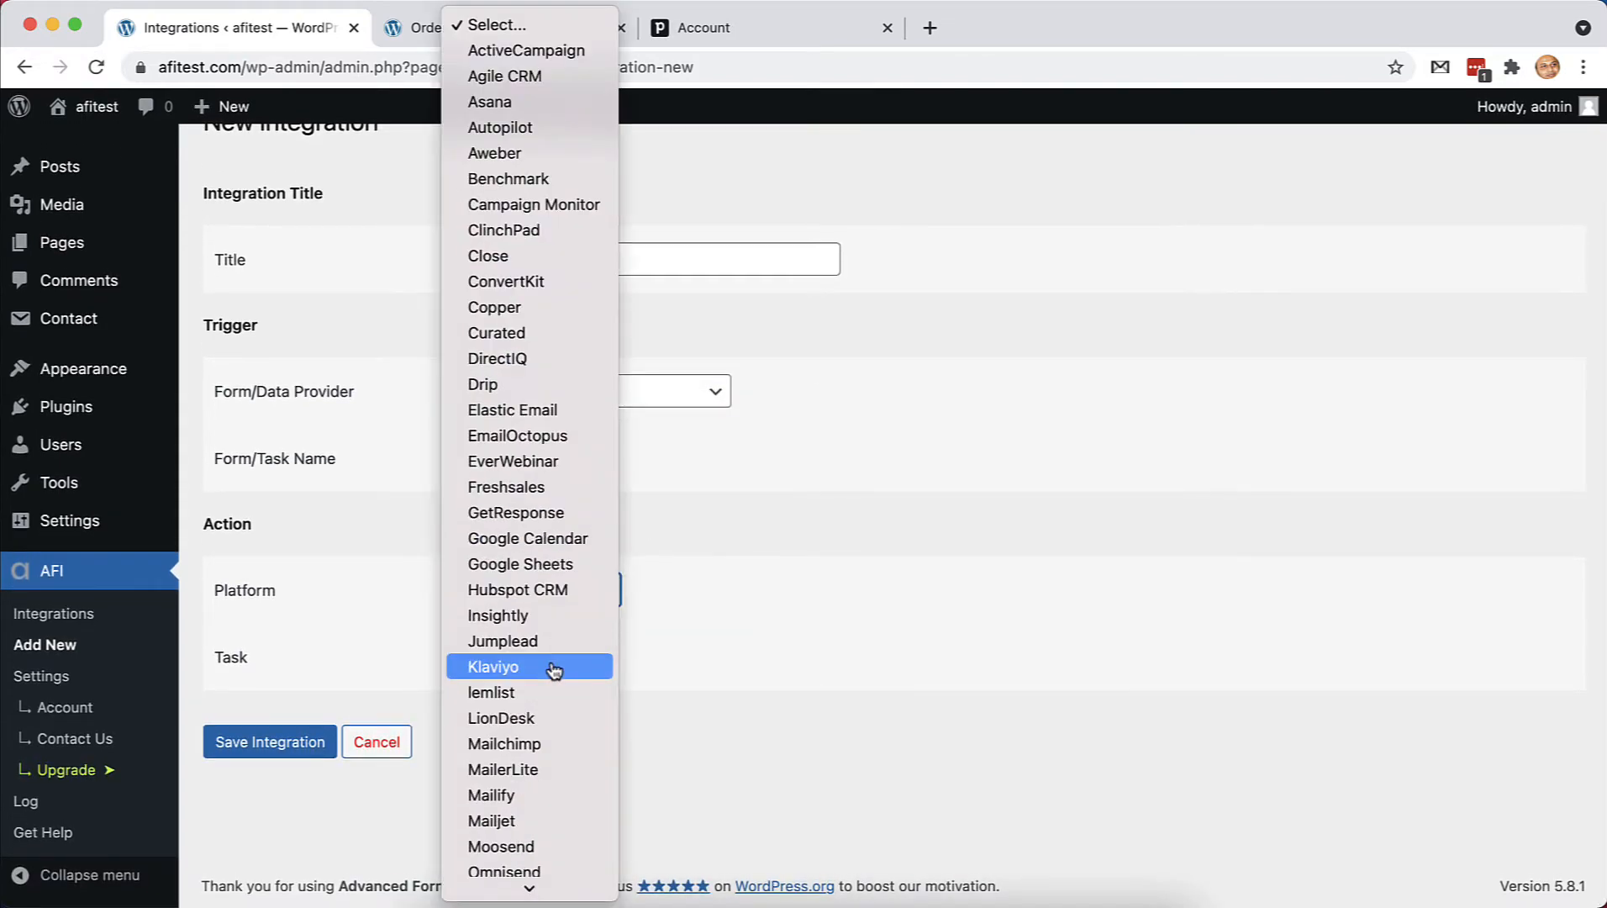
click(505, 752)
click(589, 656)
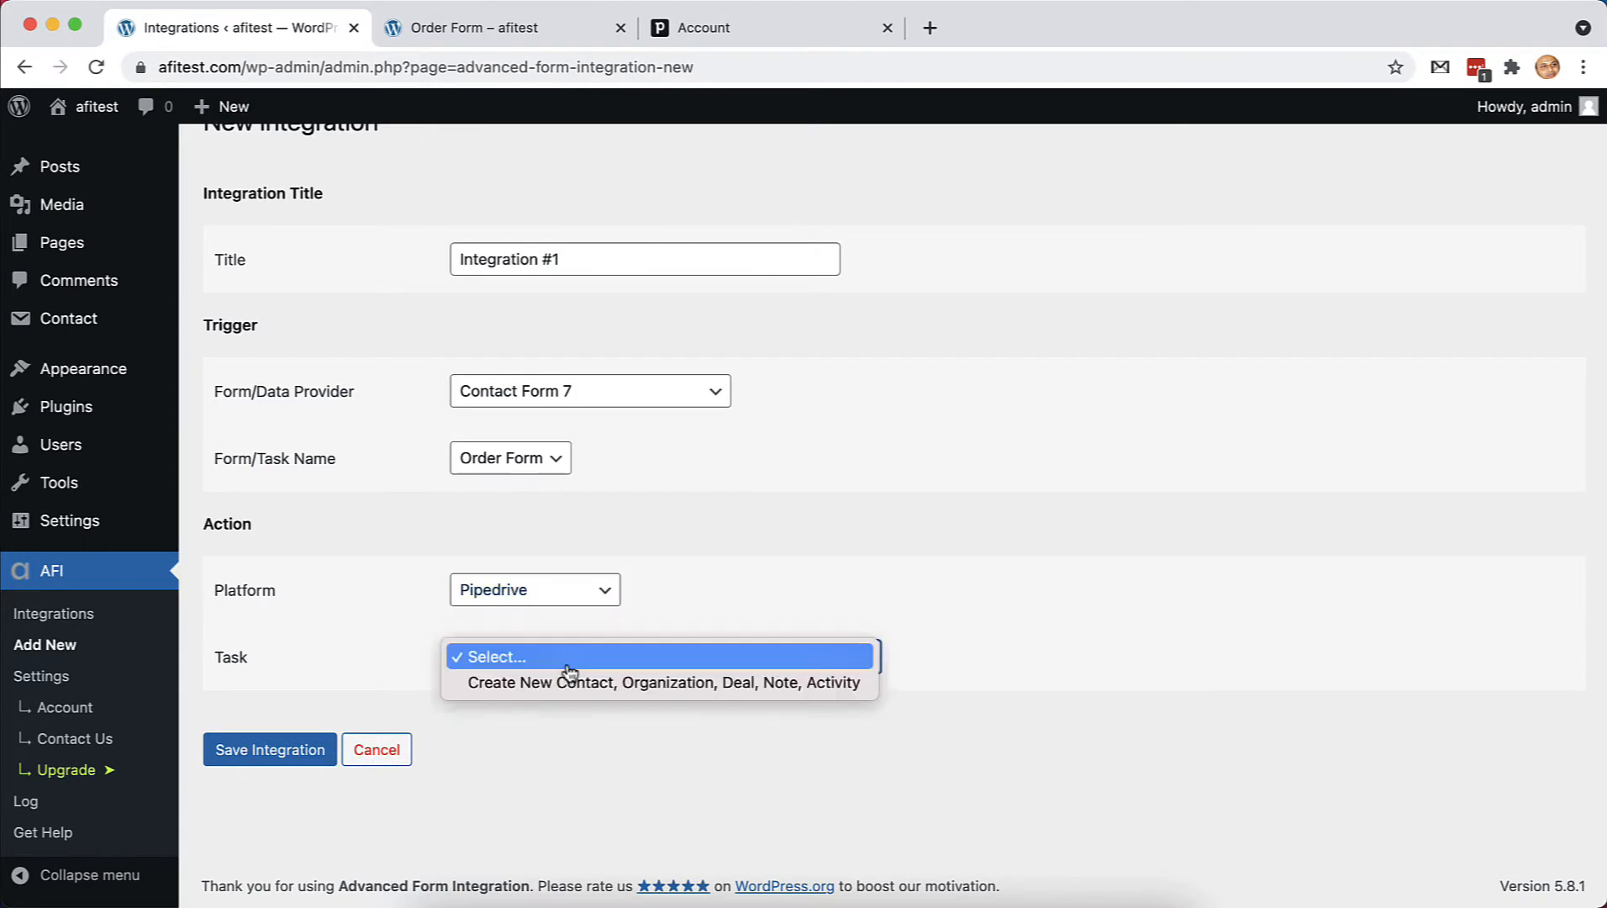
click(580, 679)
scroll(989, 698, down, 20)
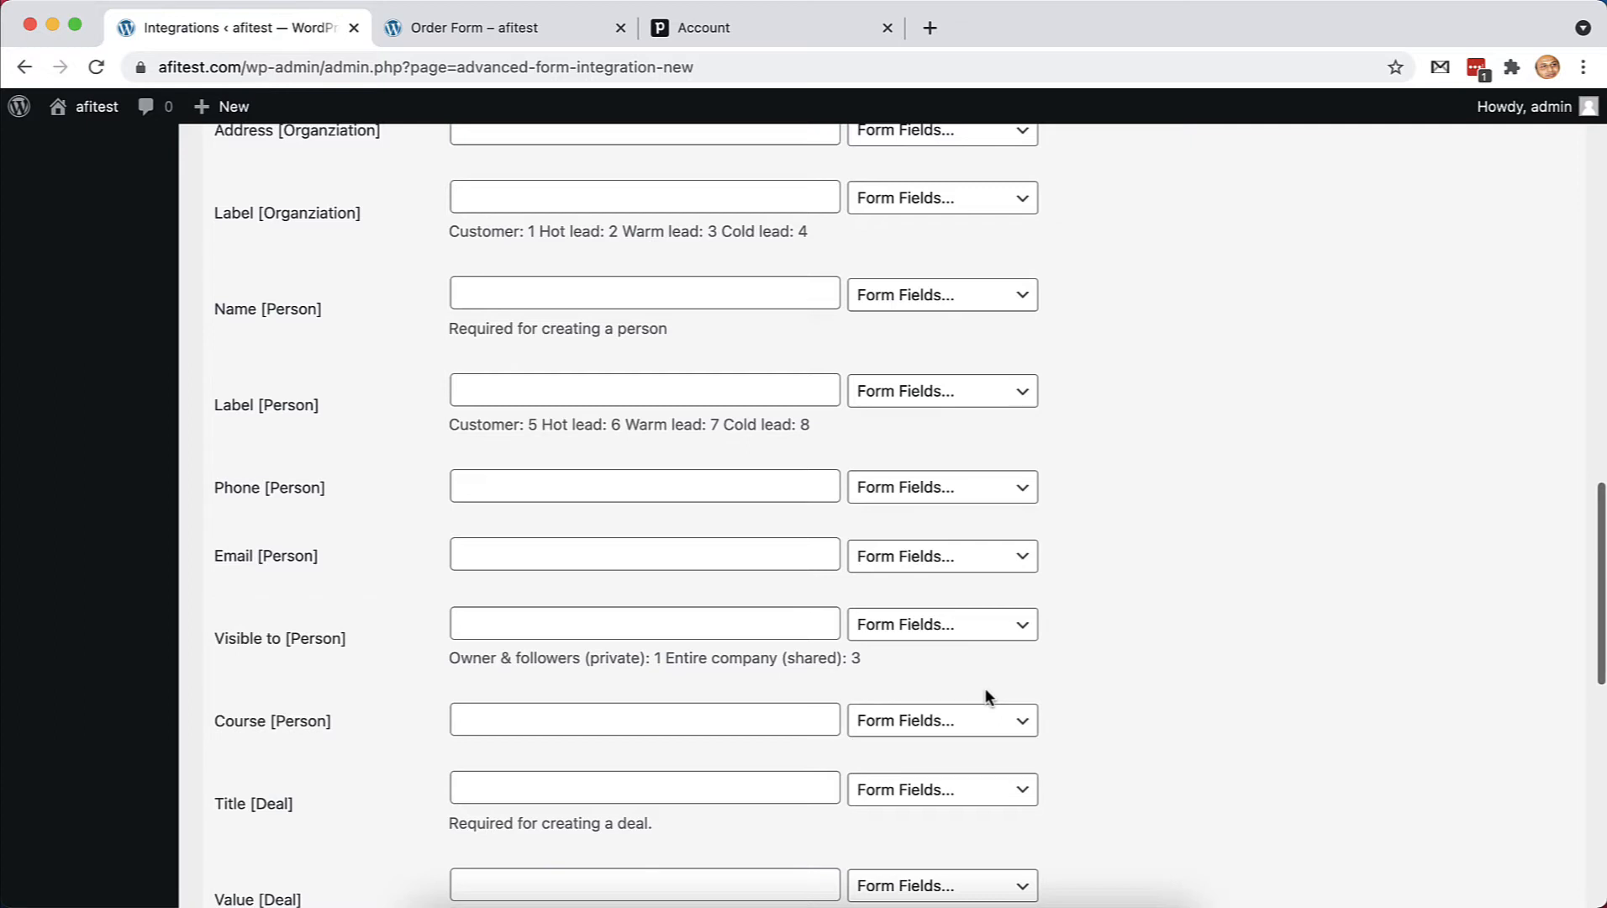
Map Name [Person] to first-name followed by last-name
scroll(989, 698, down, 1)
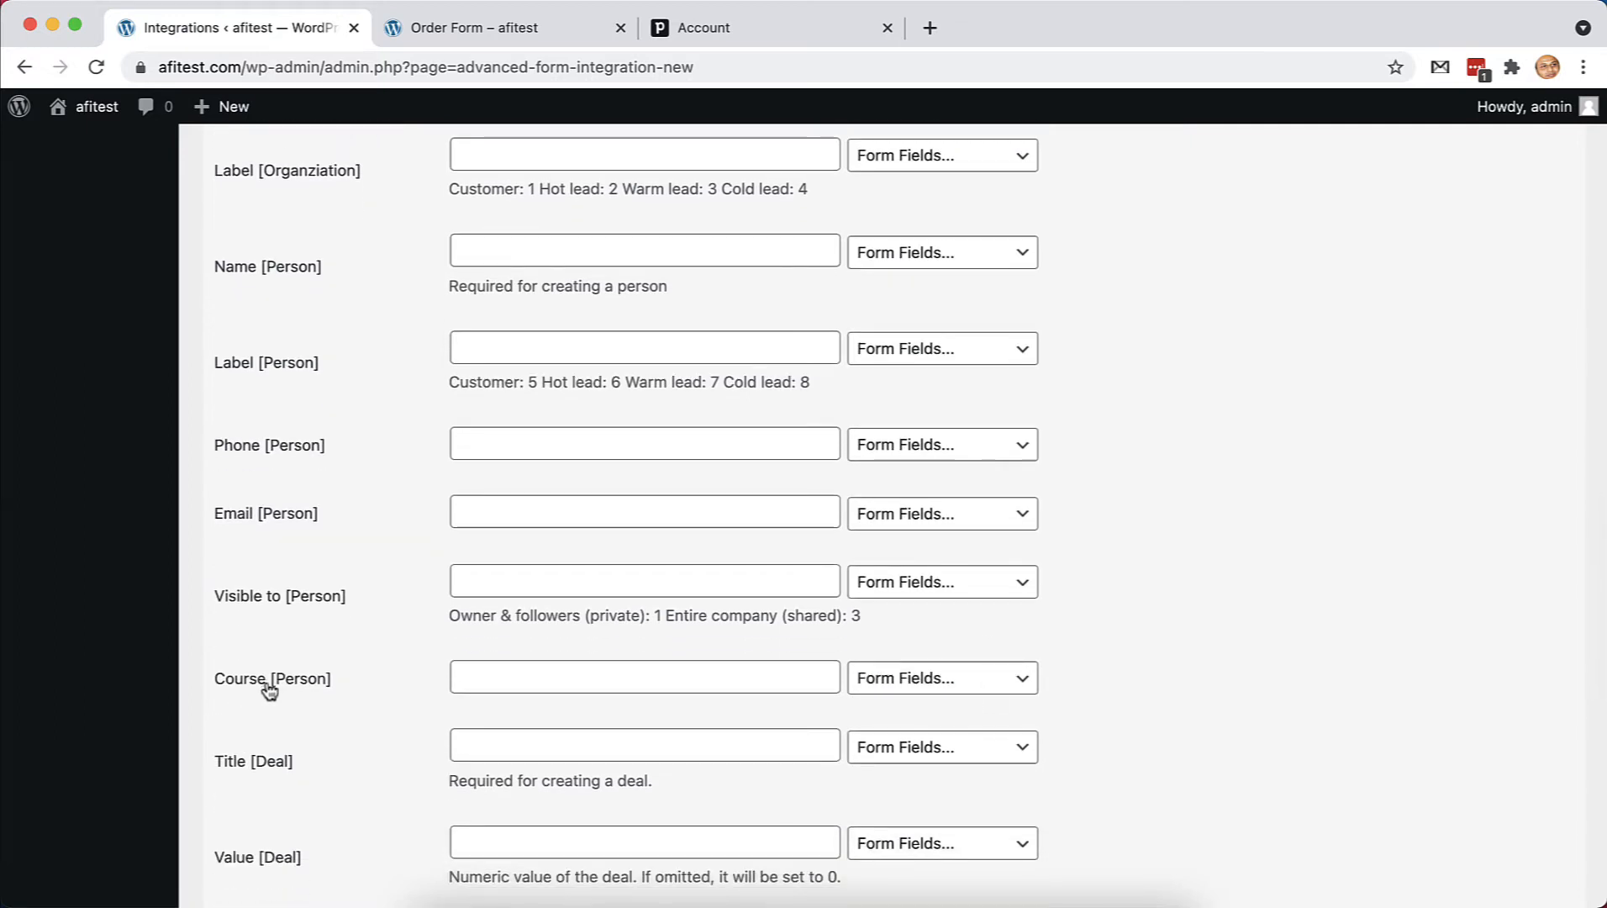
click(932, 255)
click(940, 282)
click(945, 254)
click(966, 283)
Set the Label [Person] value to 5
click(933, 348)
click(738, 323)
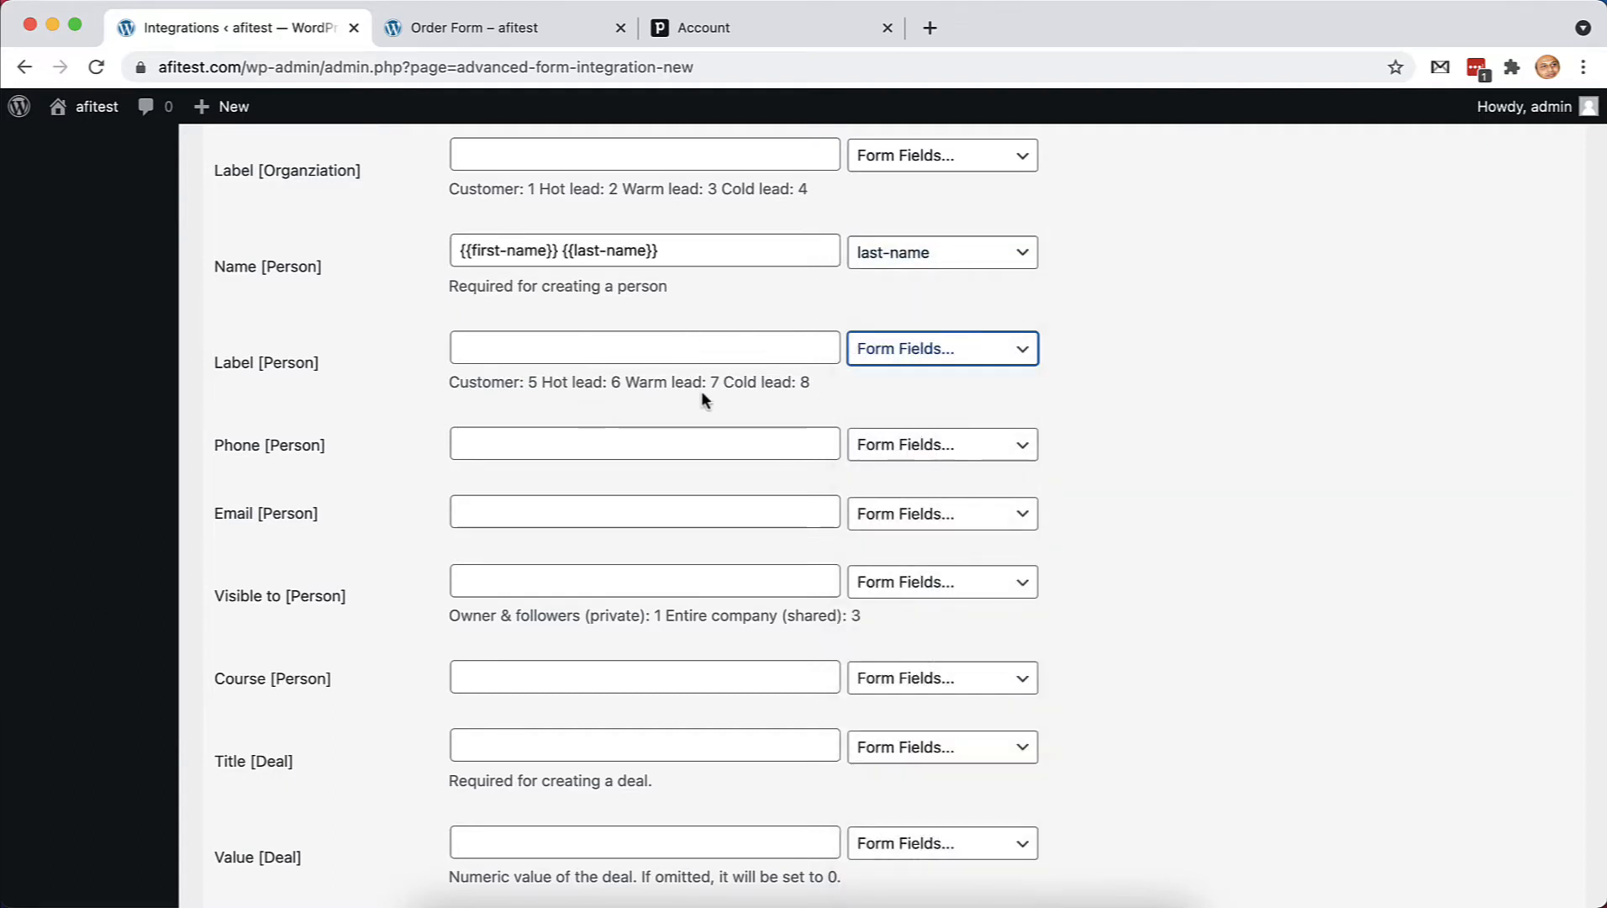
click(531, 353)
text(5)
scroll(315, 467, down, 1)
Map Phone [Person] to phone-number, Email [Person] to your-email, and Course [Person] to courses
click(940, 438)
click(916, 546)
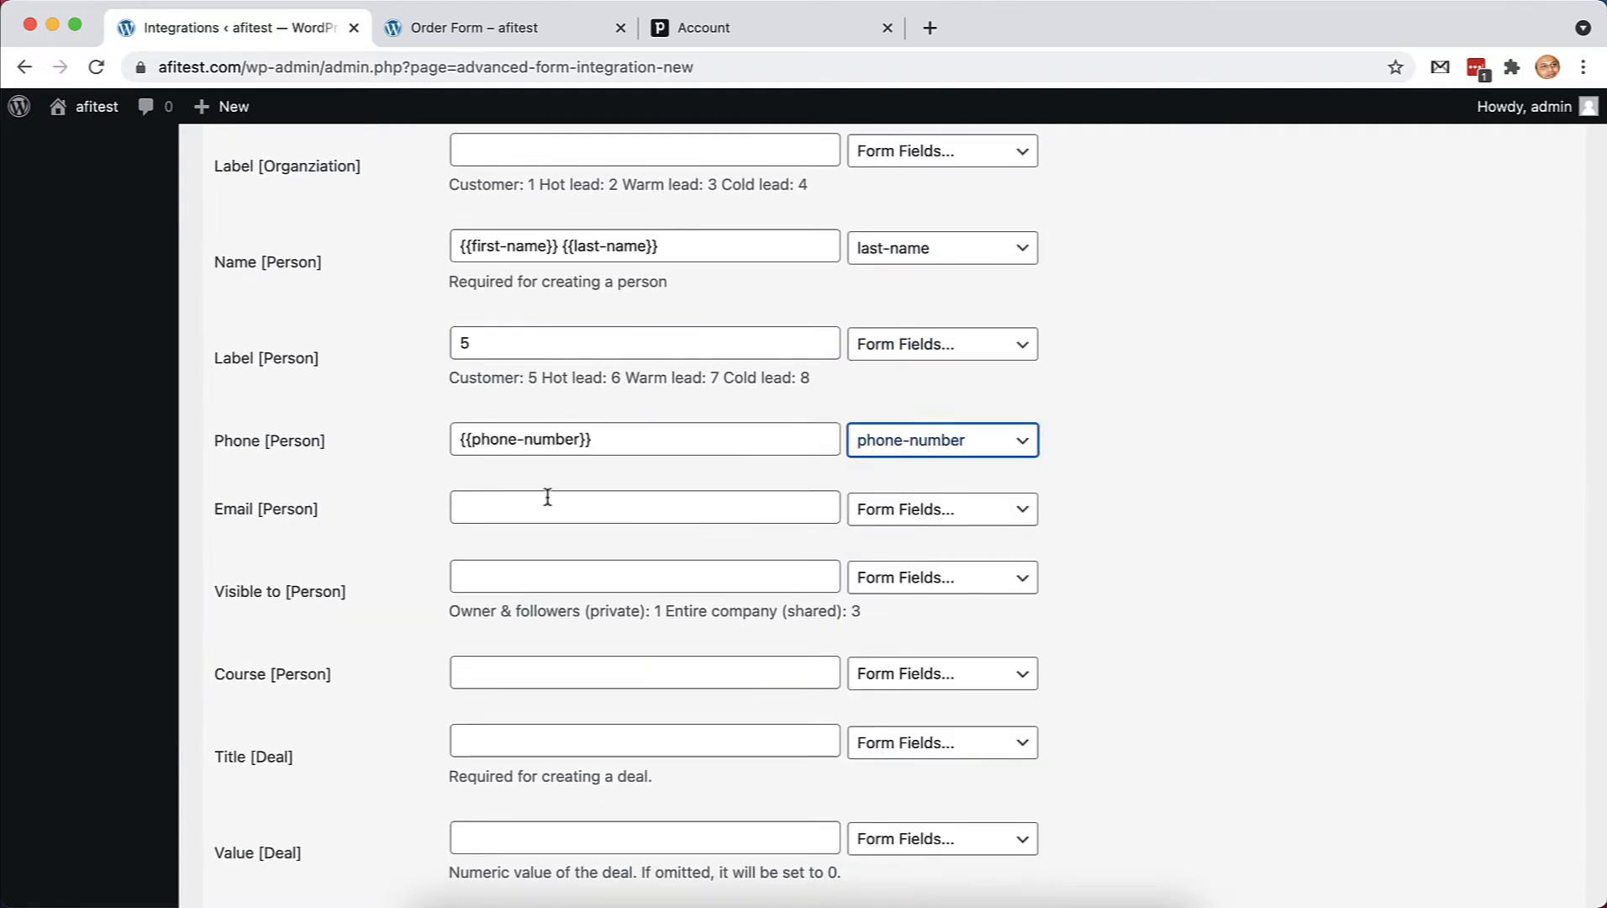
click(941, 509)
click(936, 585)
scroll(535, 396, down, 3)
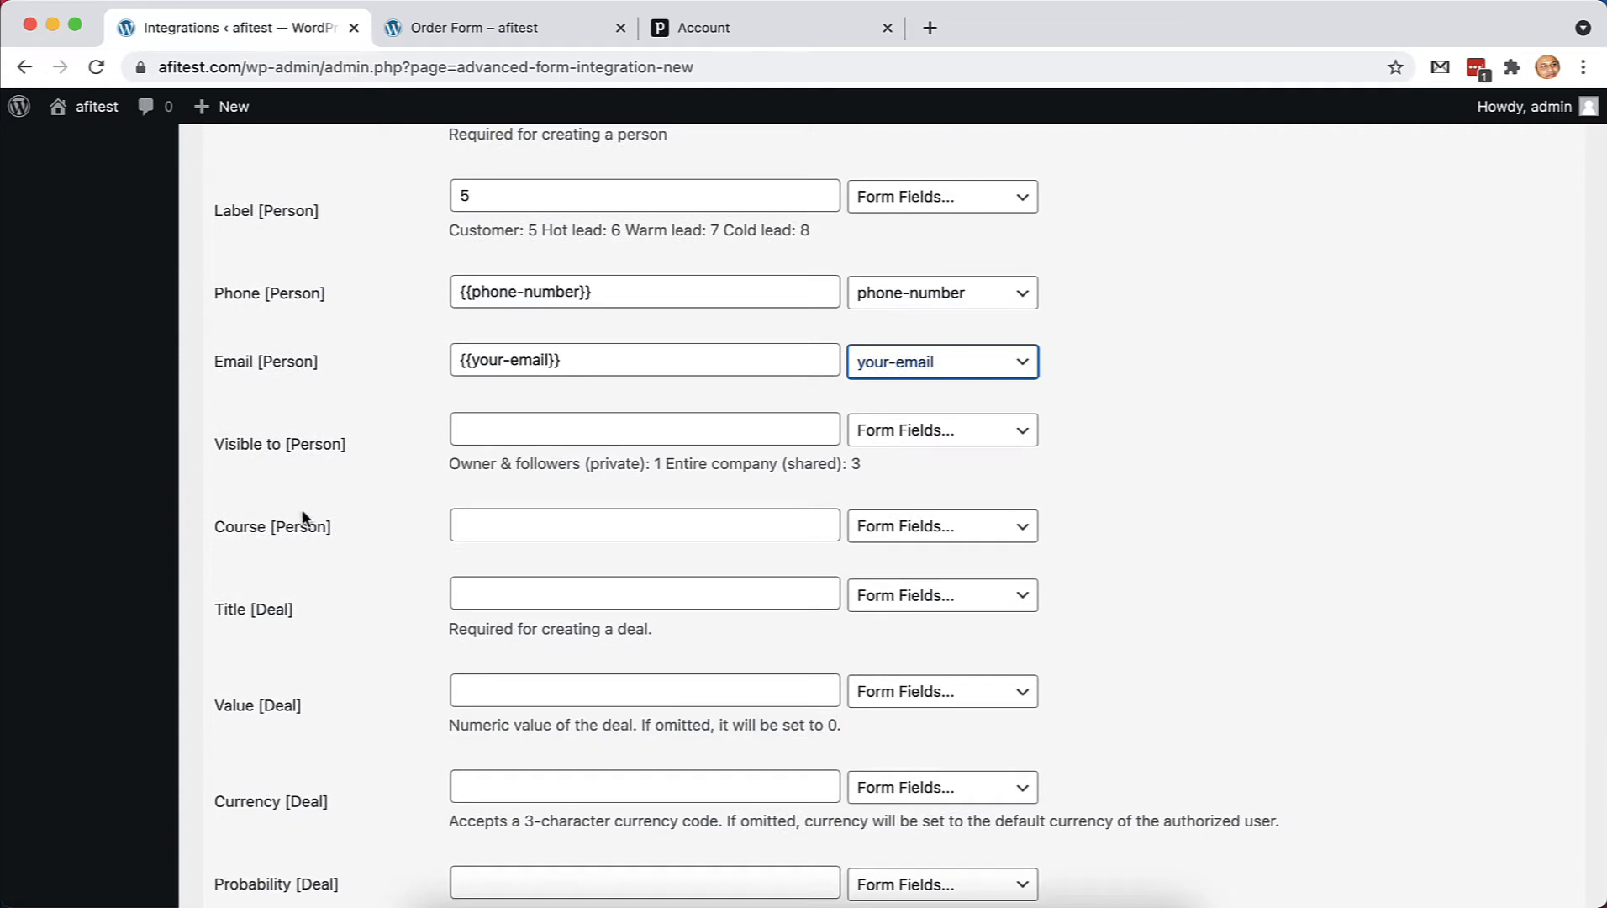
click(942, 526)
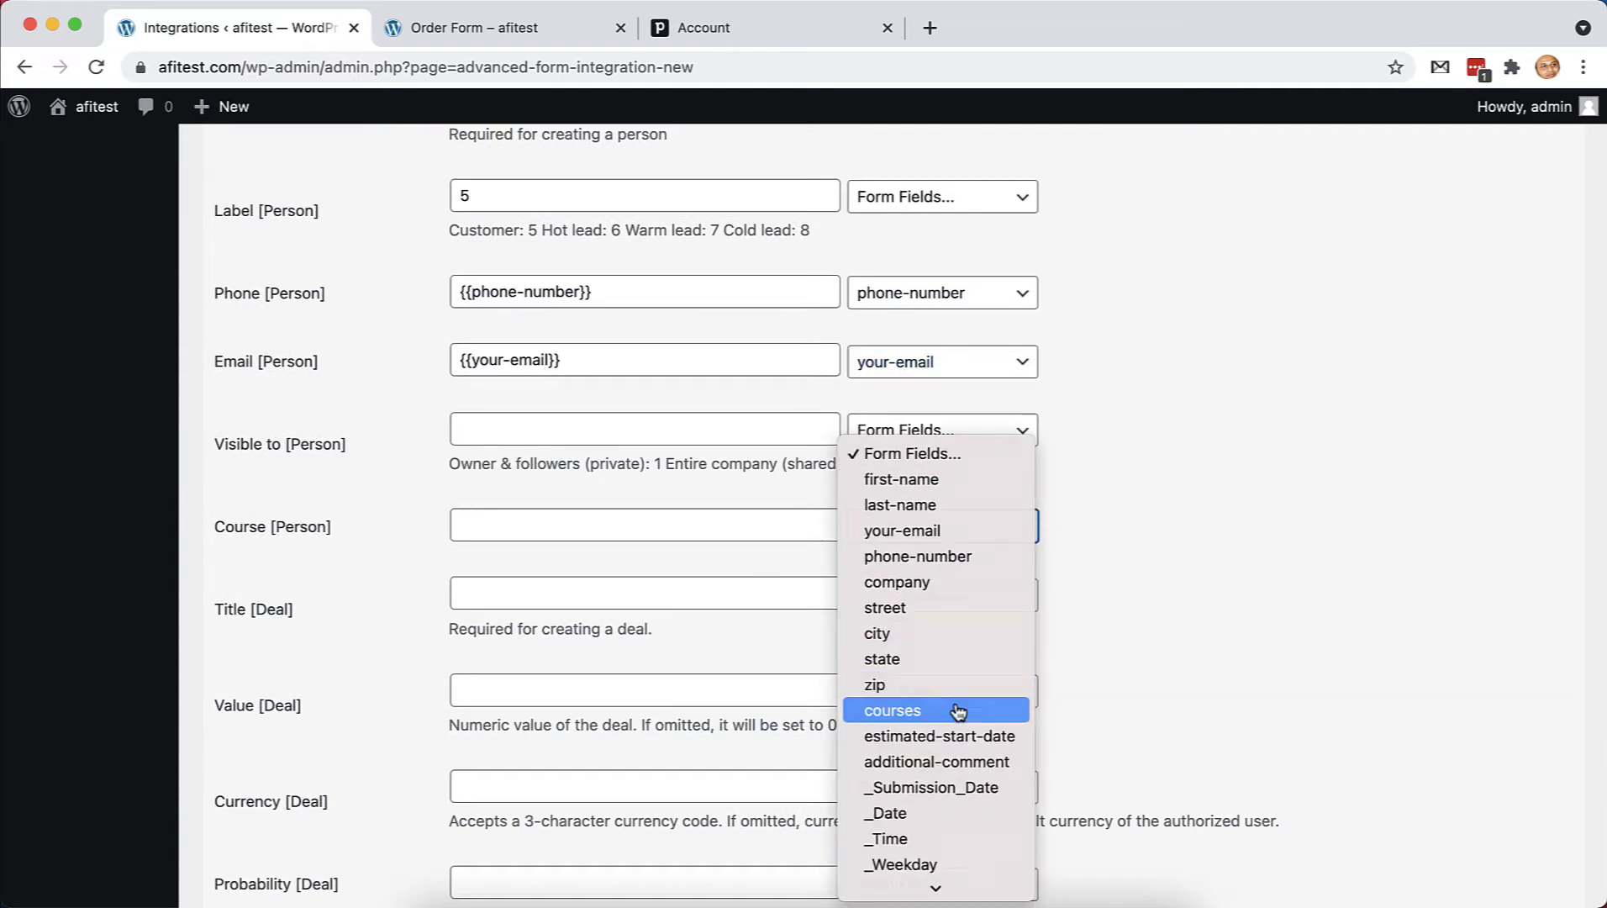
click(961, 708)
scroll(775, 575, down, 10)
scroll(775, 575, down, 8)
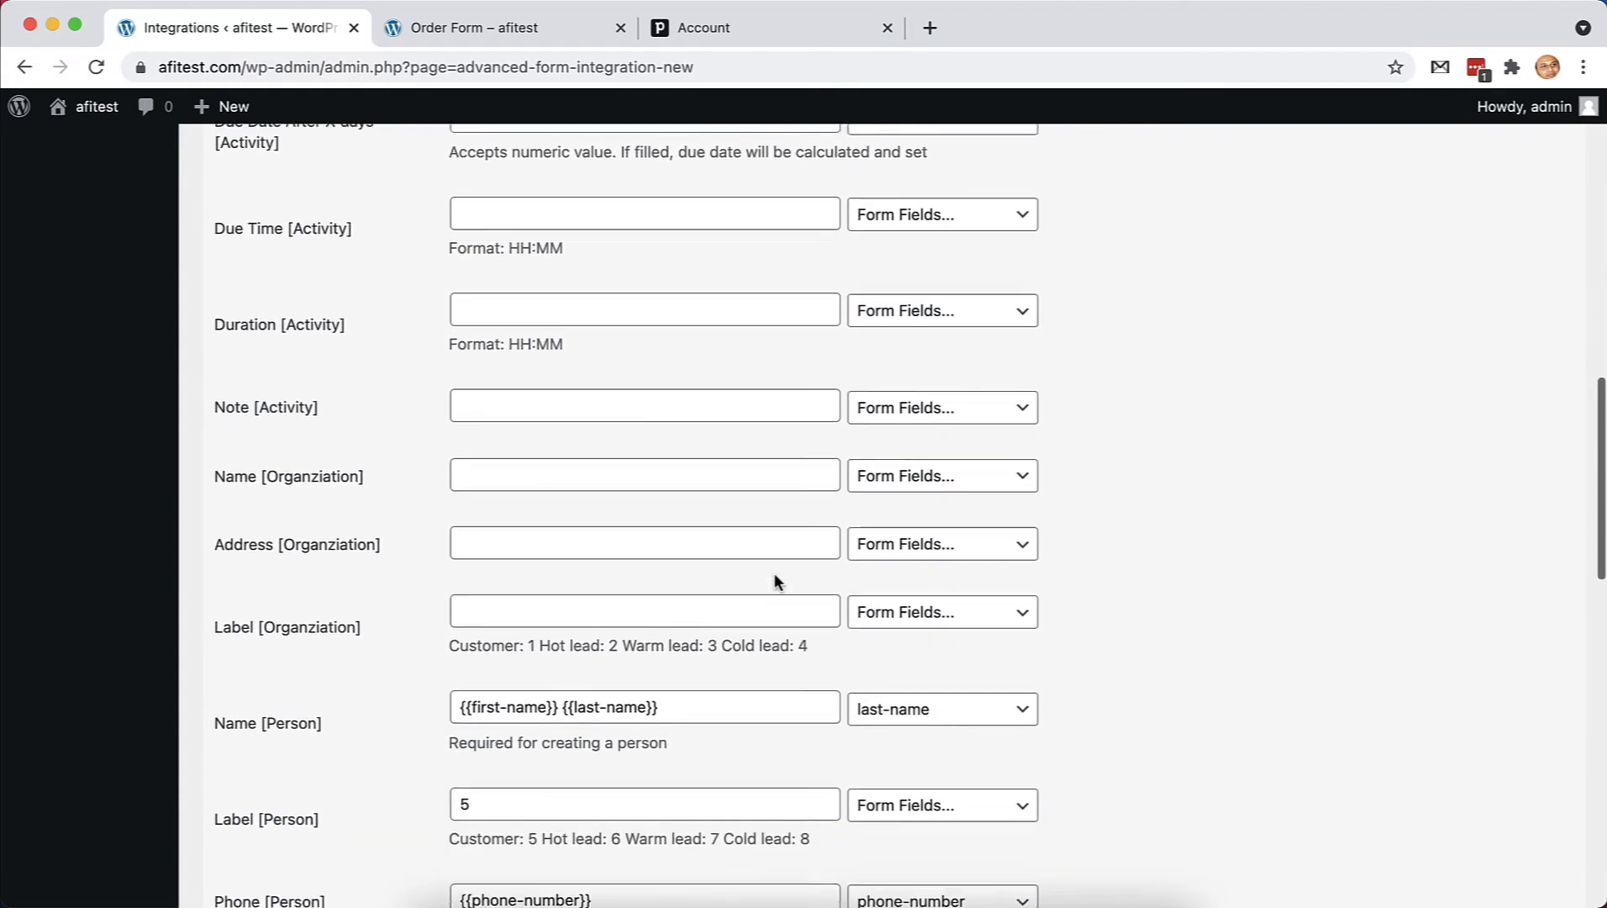
Map the organization name to the company form field
click(937, 454)
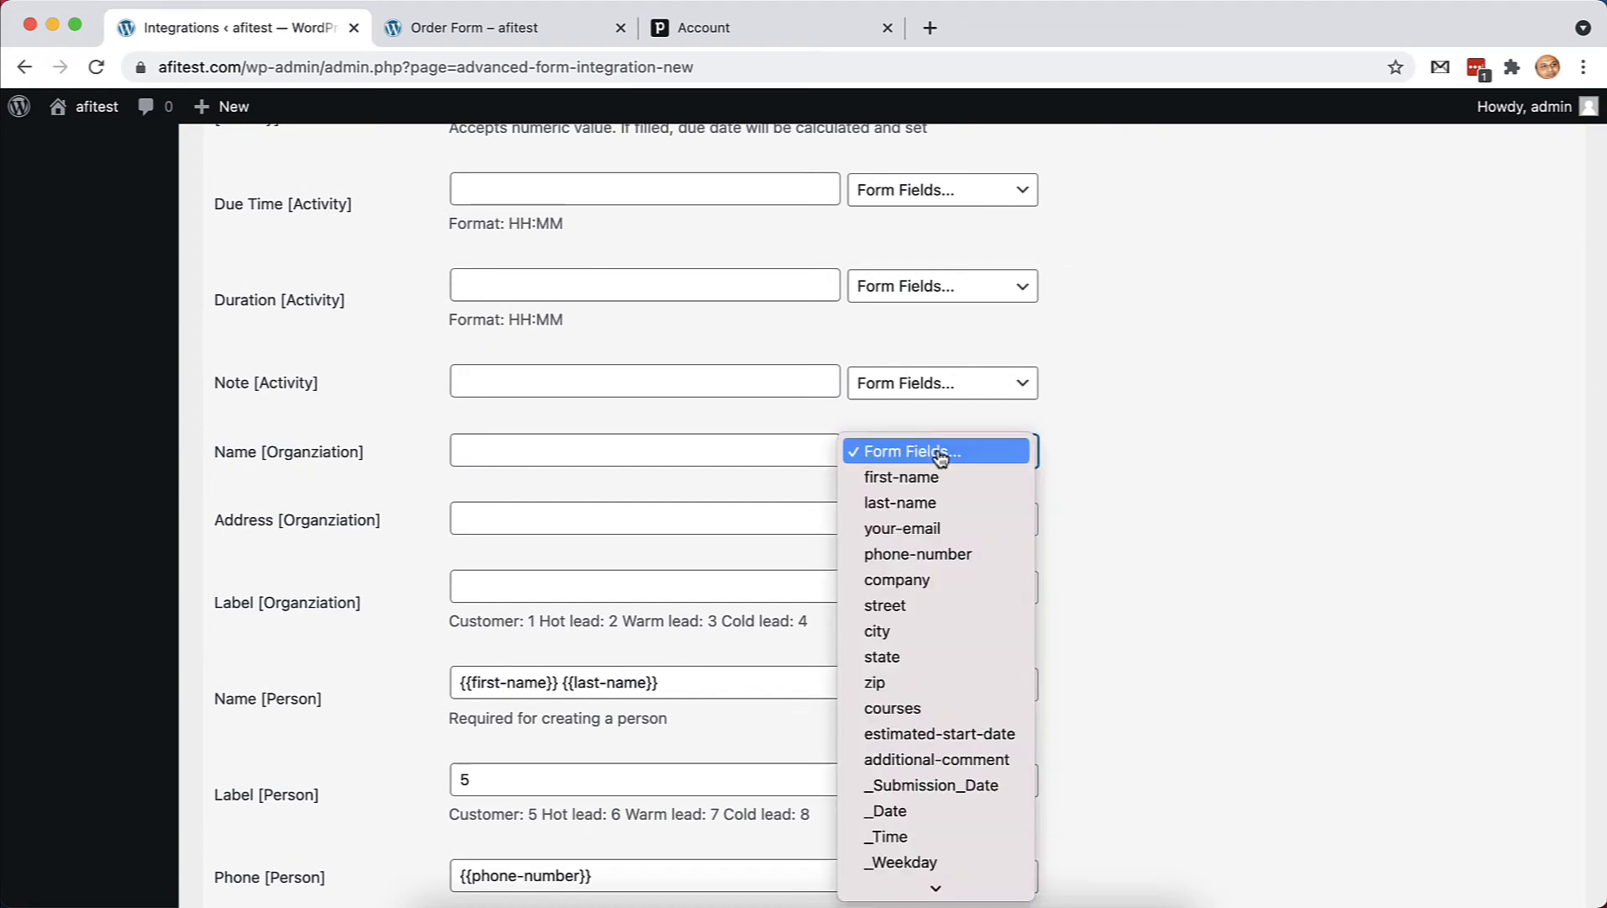
click(960, 589)
scroll(556, 472, down, 1)
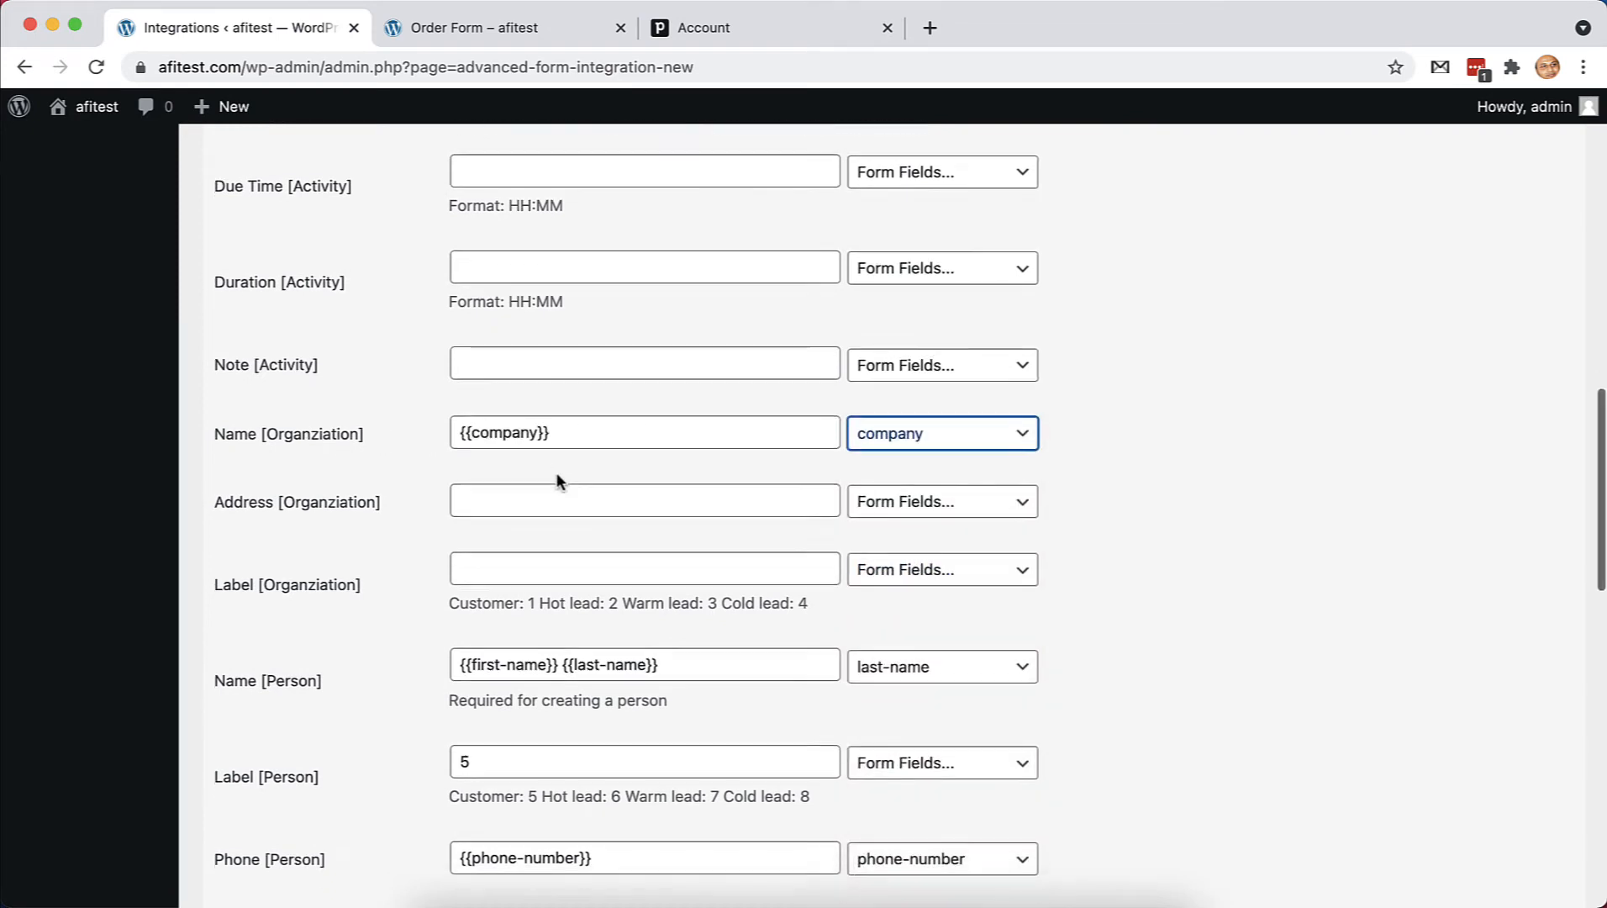
scroll(557, 472, down, 2)
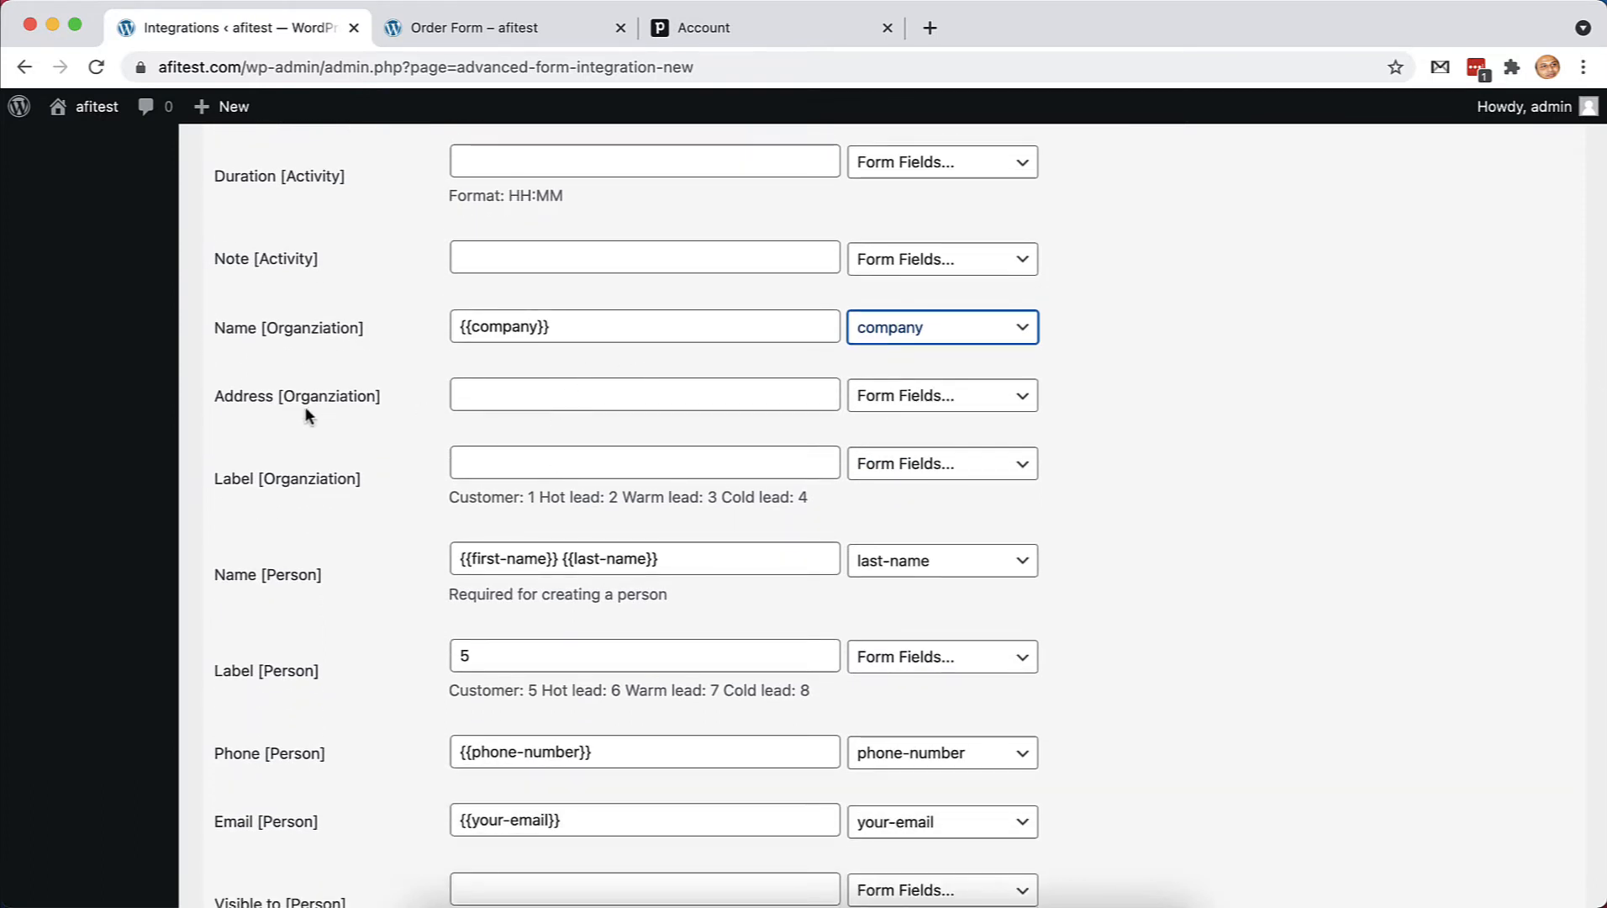
Combine street, city, state and zip into Address [Organization]
click(910, 401)
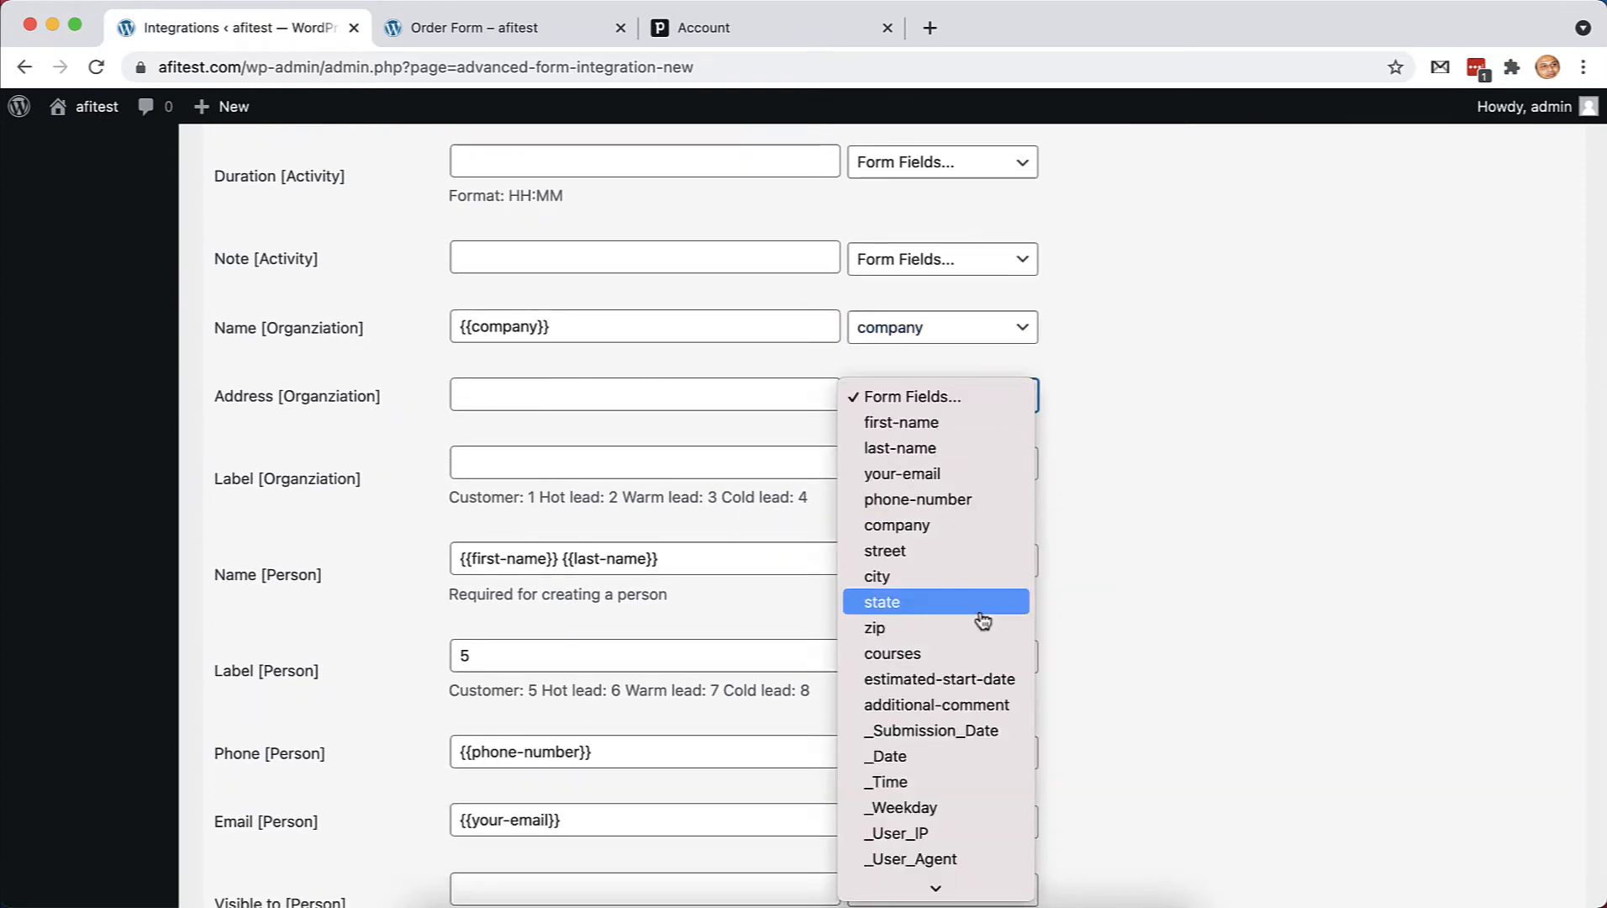
click(950, 509)
click(964, 408)
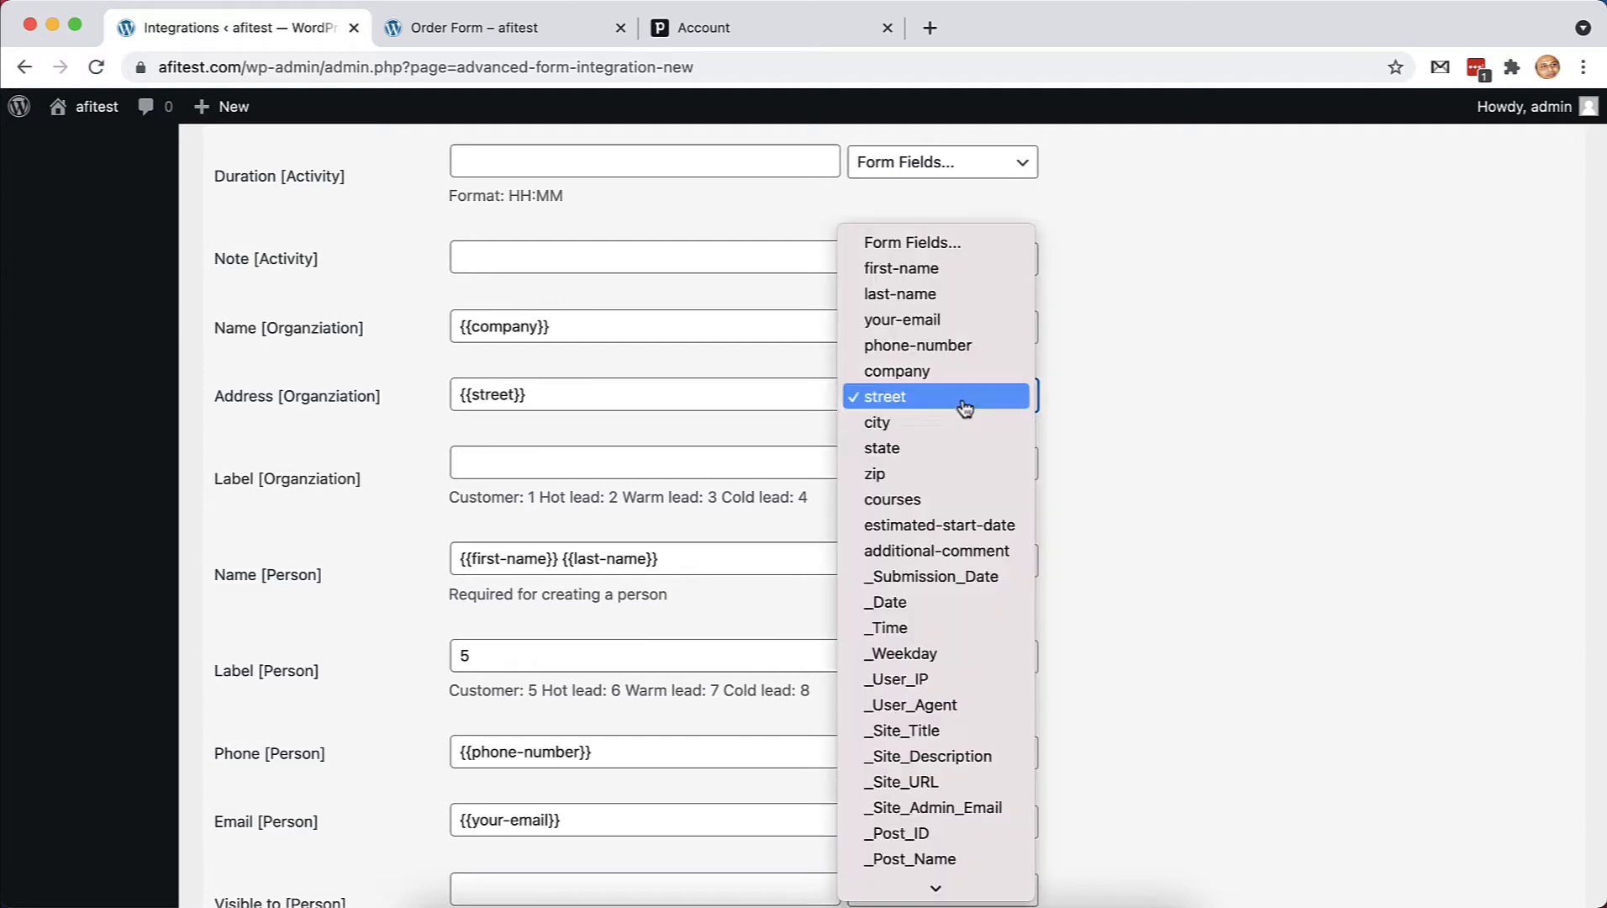
click(961, 424)
click(973, 400)
click(969, 425)
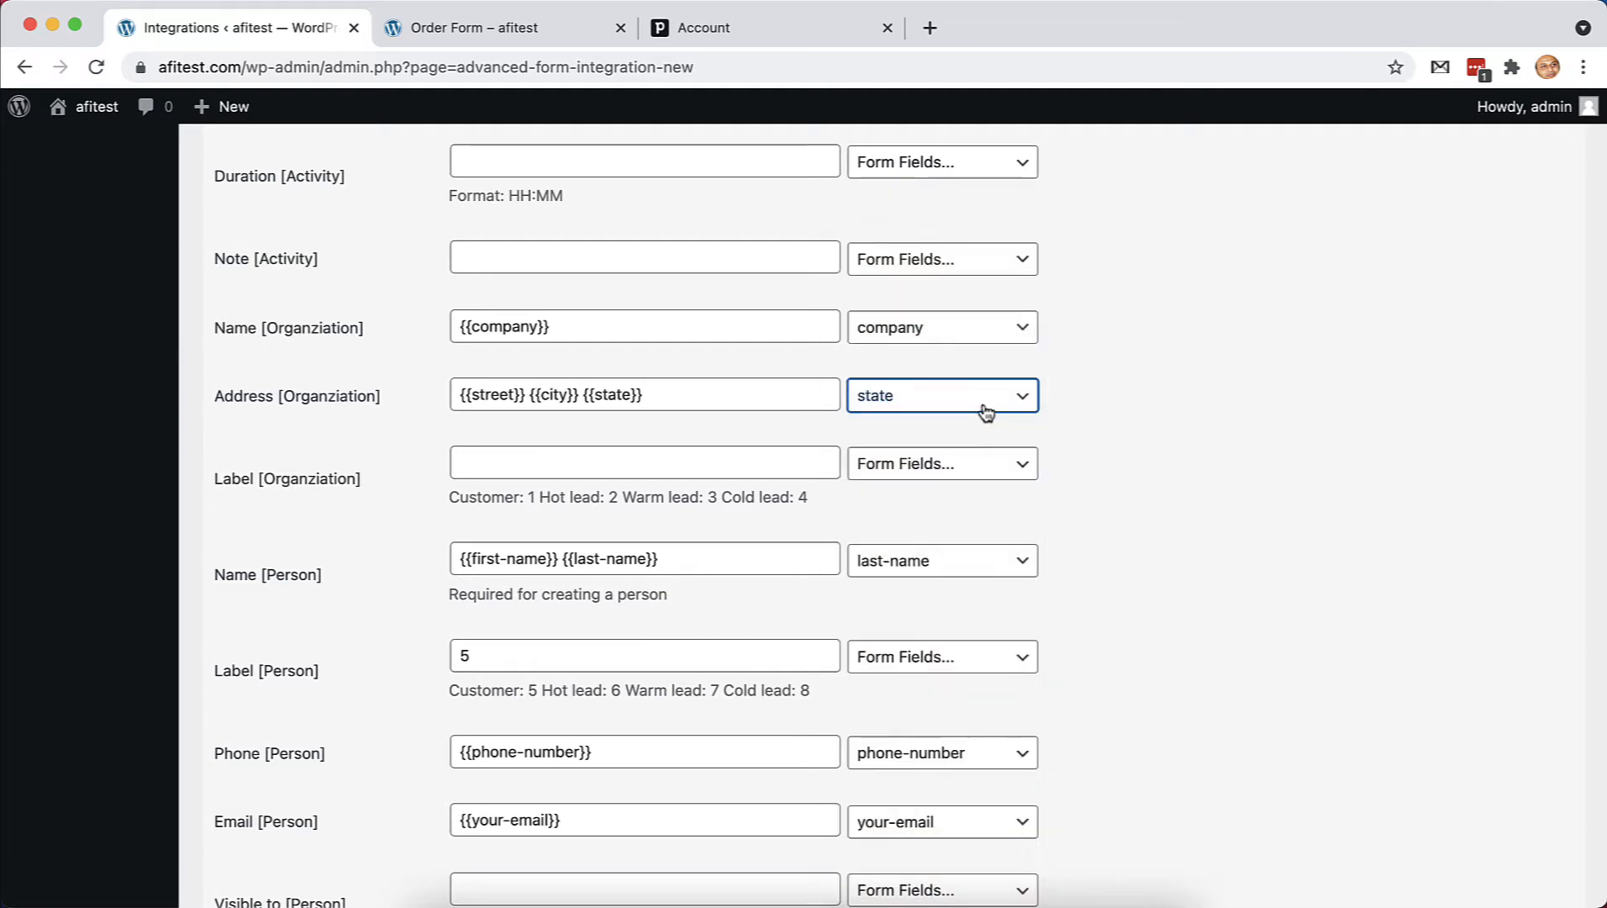
click(986, 410)
click(977, 424)
click(715, 405)
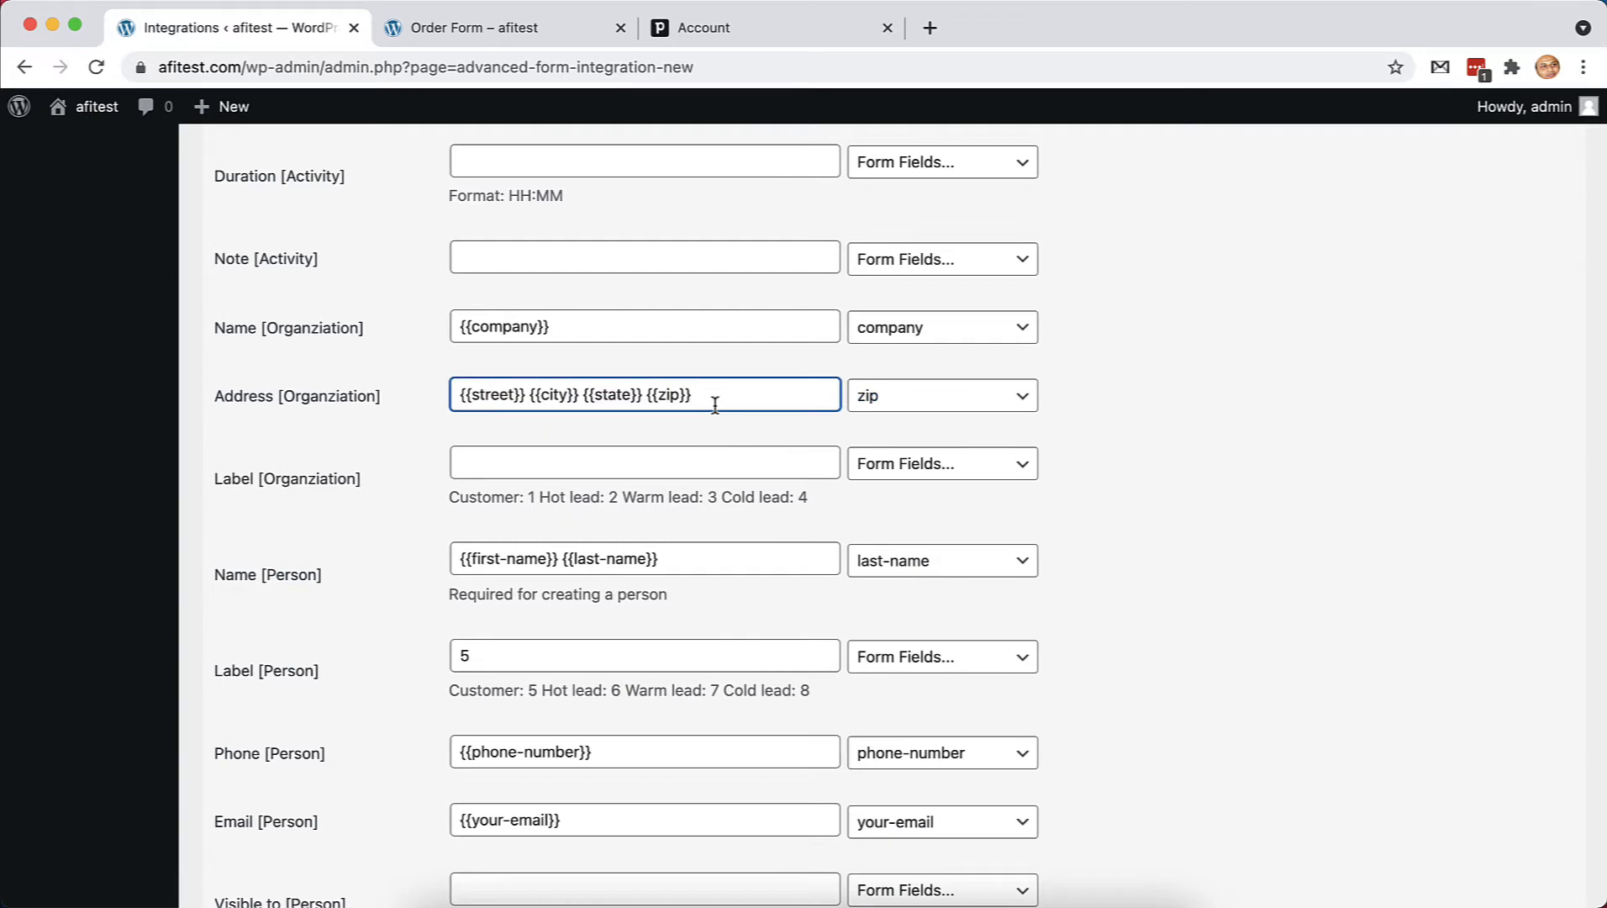
click(710, 428)
scroll(757, 556, down, 15)
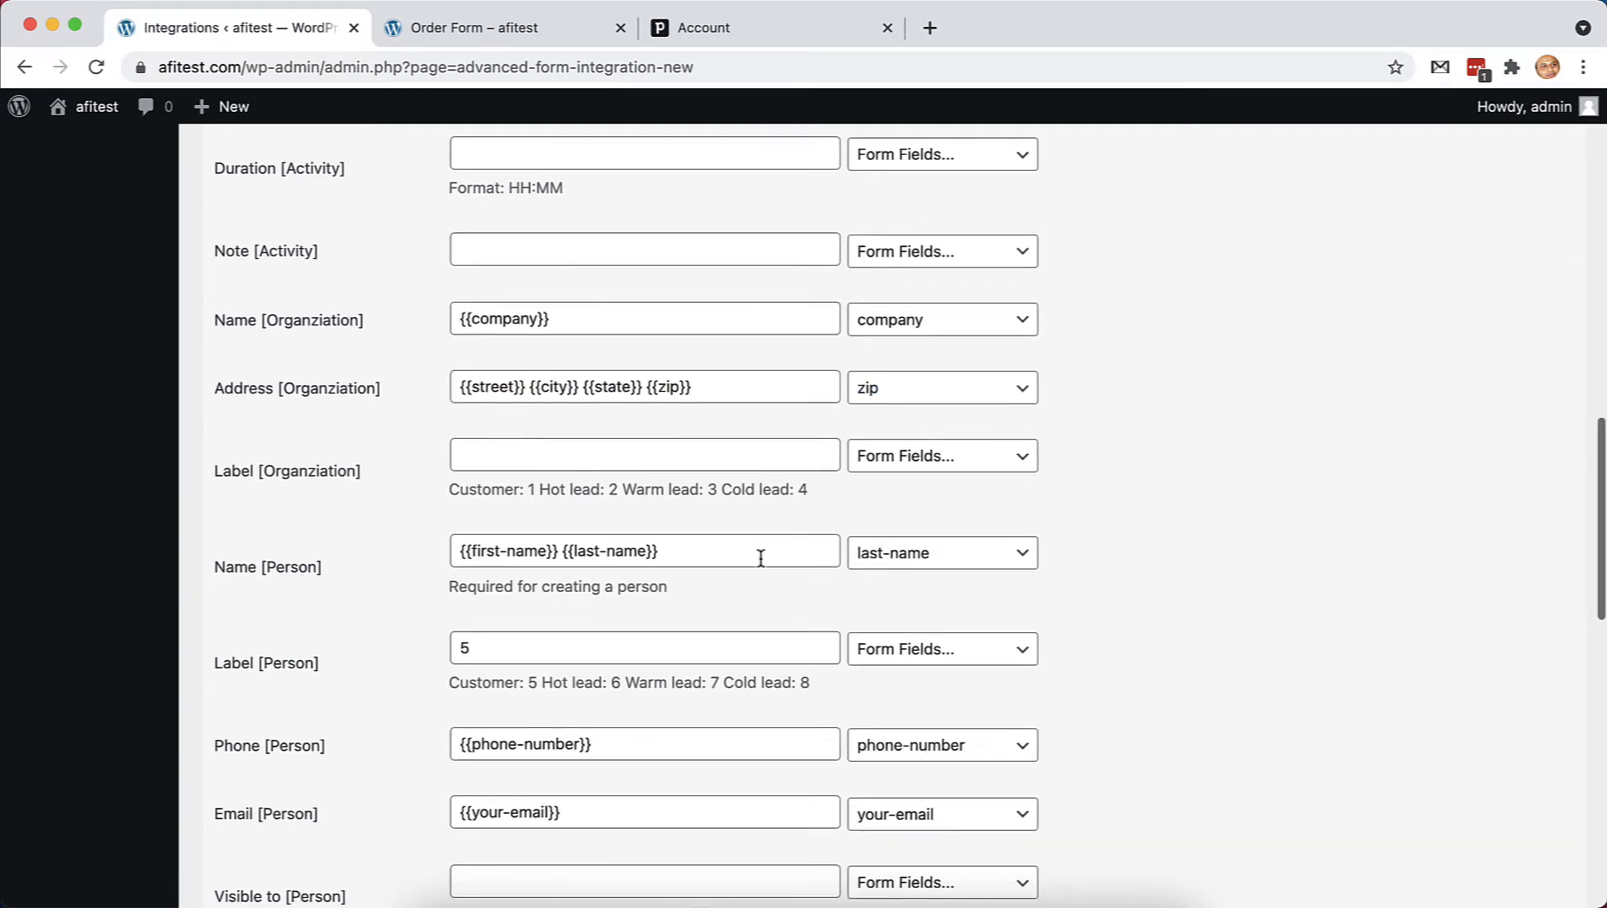
scroll(760, 556, up, 5)
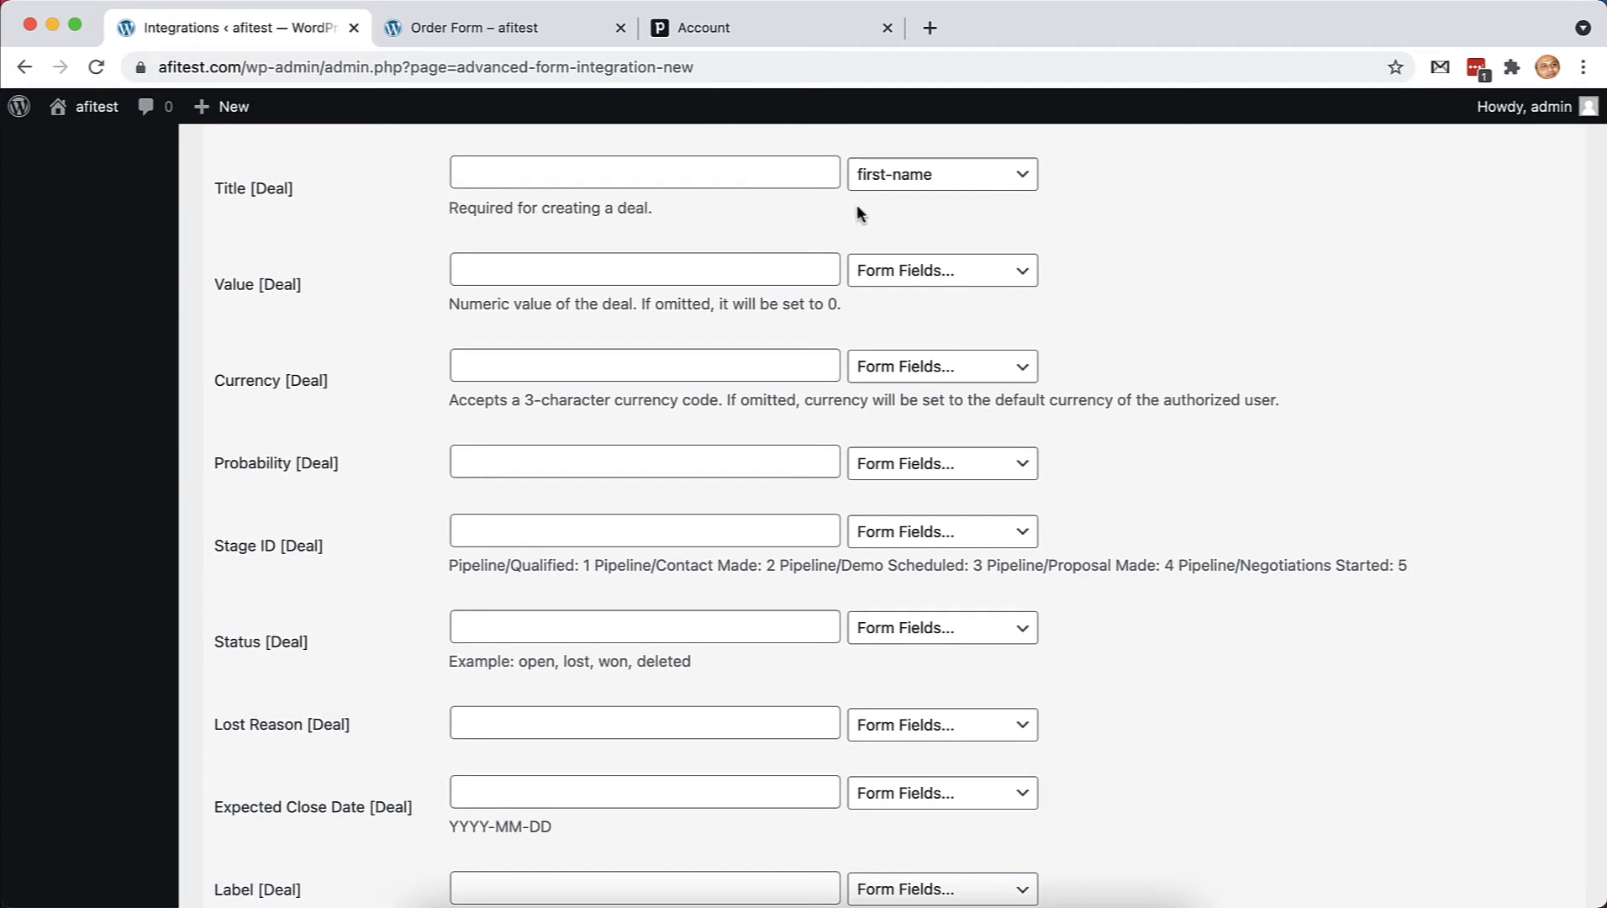
Set the deal title to 'Deal for {{company}}' using the company form field
click(920, 175)
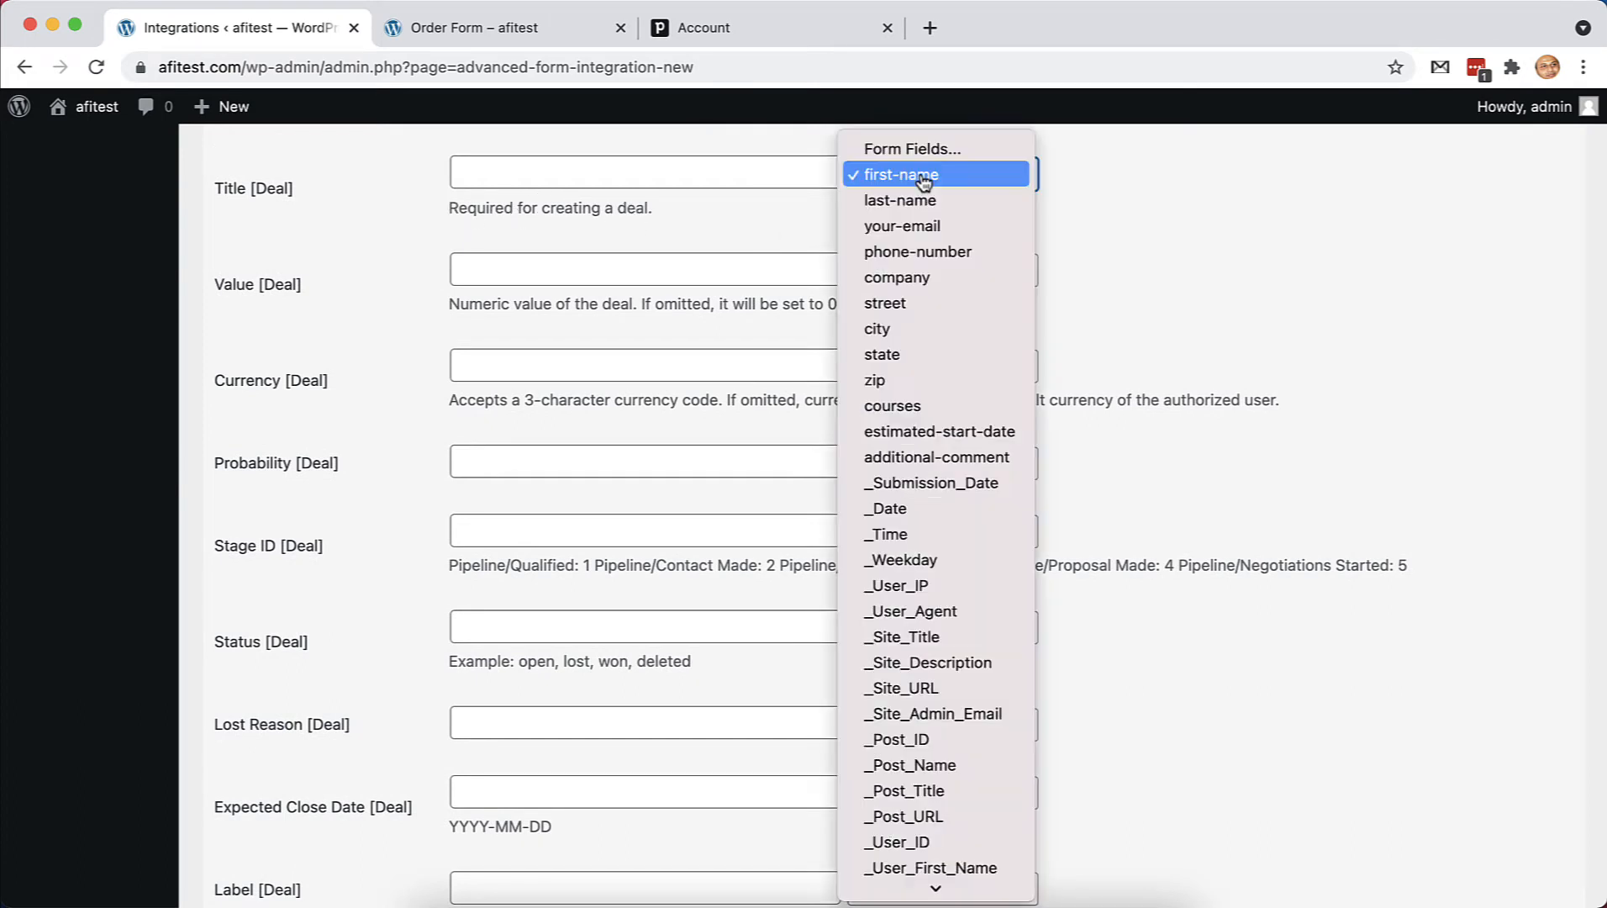
click(943, 290)
click(691, 169)
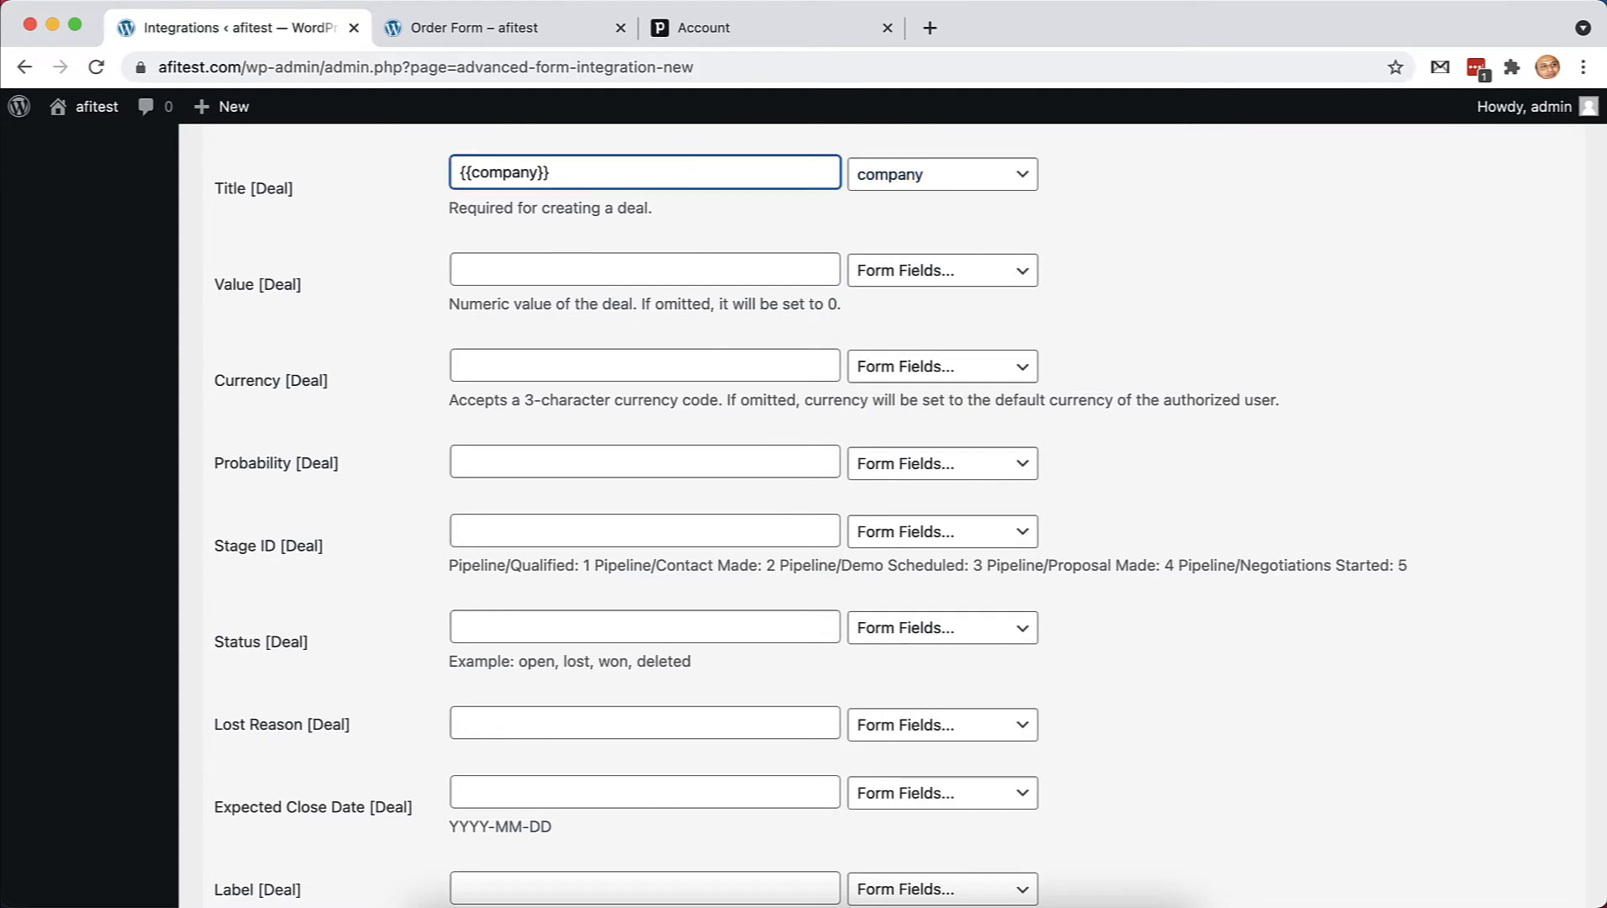
text('s Deal)
key(BackSpace)
key(BackSpace)
key(BackSpace)
key(BackSpace)
key(BackSpace)
key(BackSpace)
key(BackSpace)
text(Deal for)
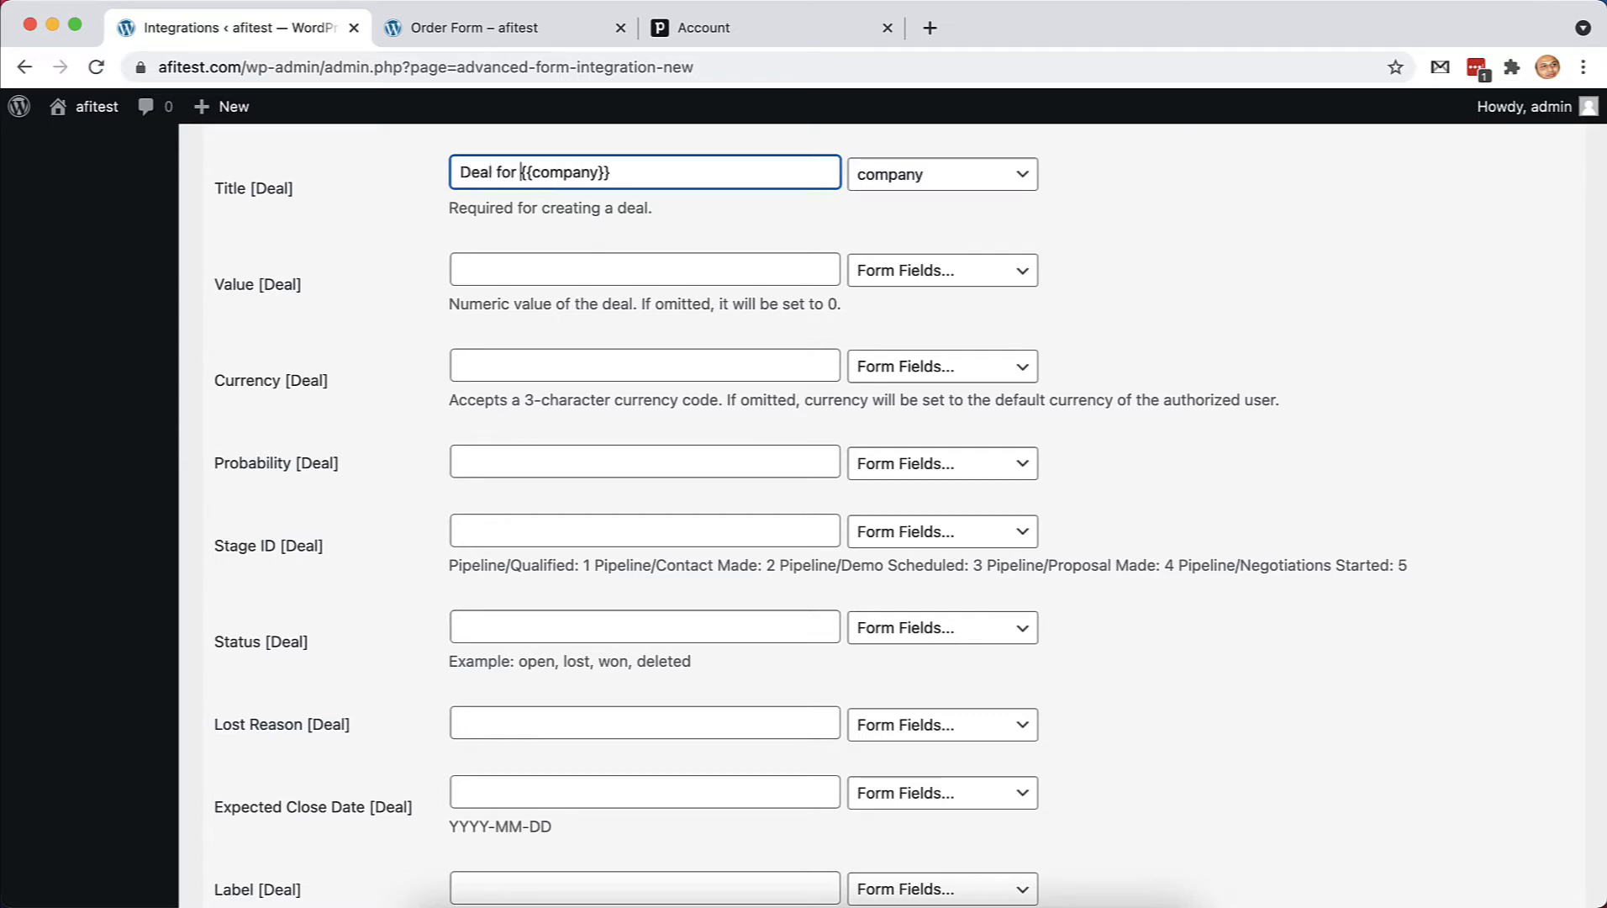
Enter a deal value of 450 and leave the currency empty for the default
scroll(639, 248, up, 1)
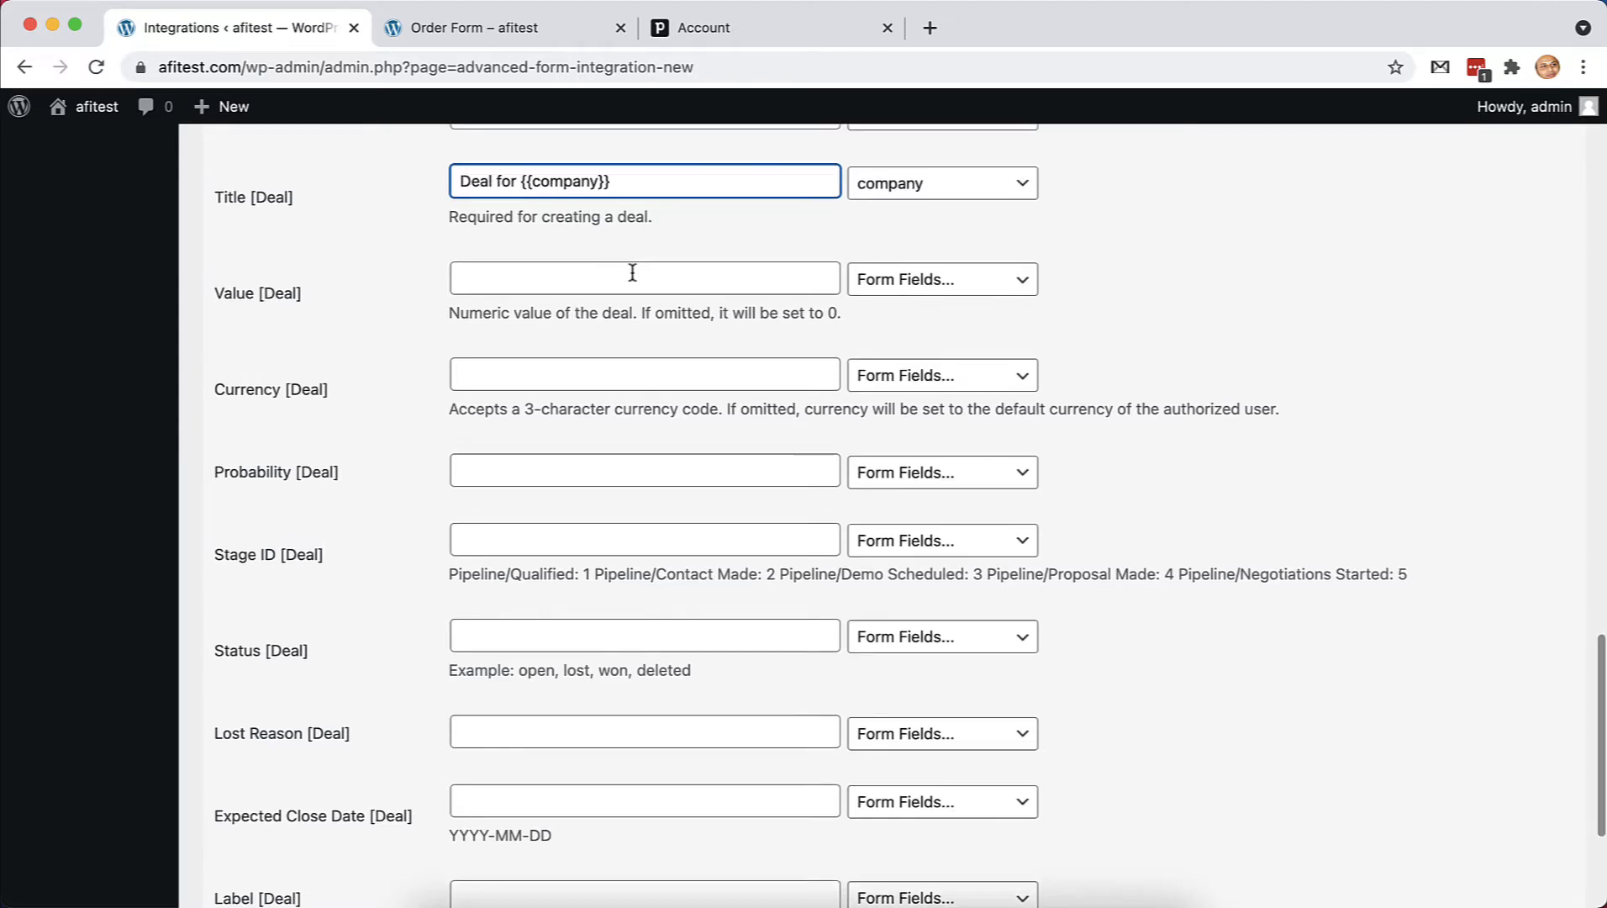
click(632, 272)
text(4)
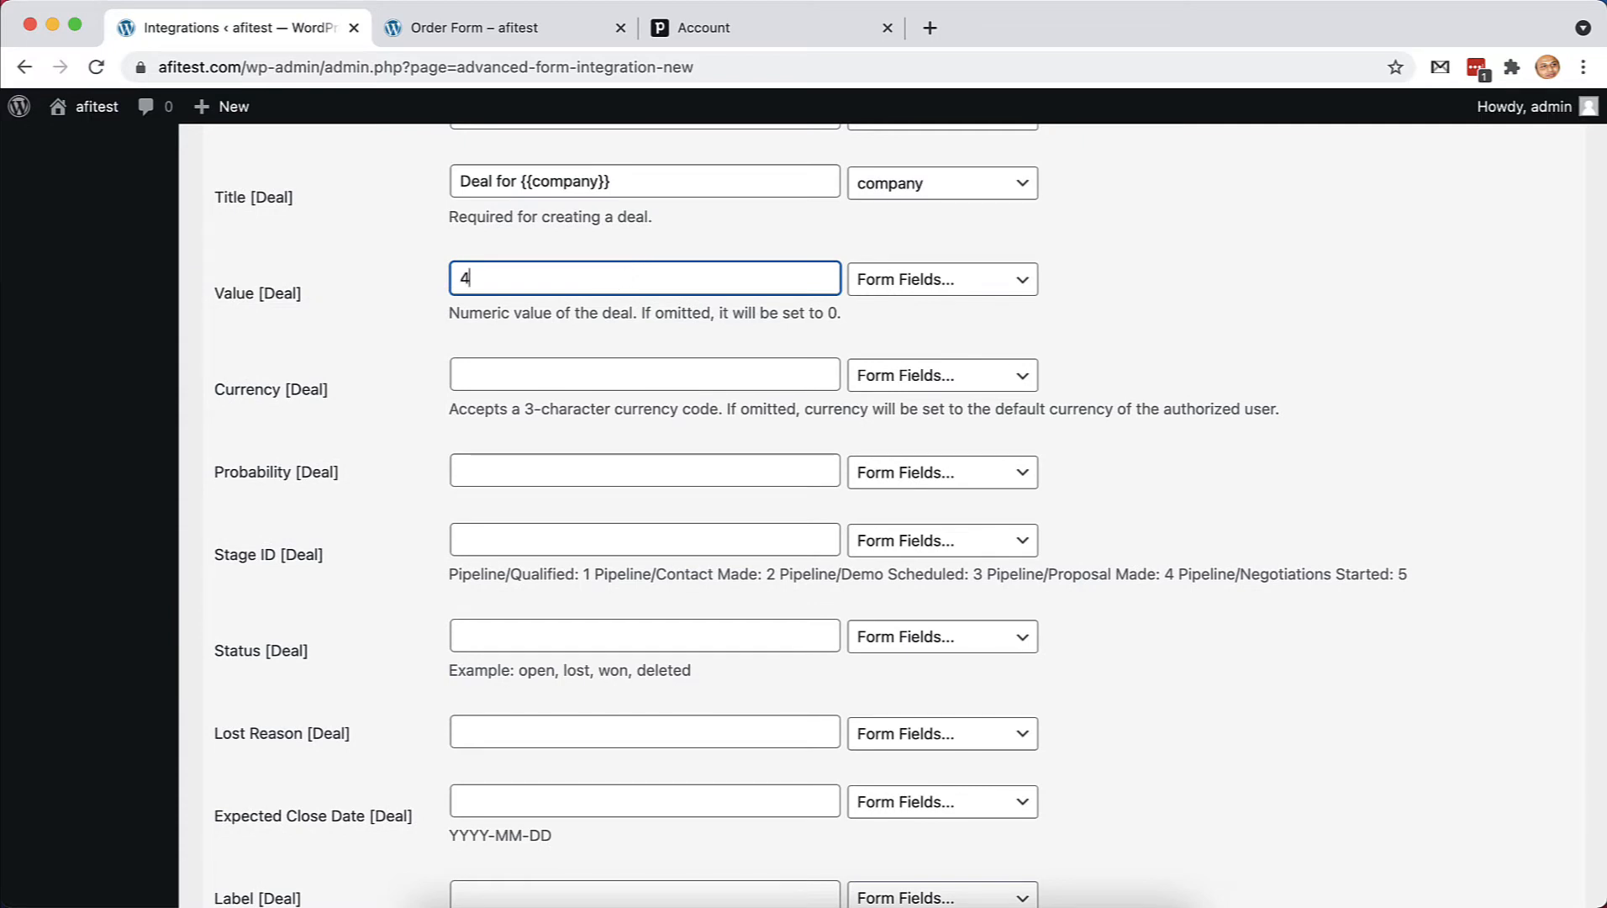
text(50)
scroll(787, 322, down, 1)
scroll(787, 327, down, 1)
click(570, 359)
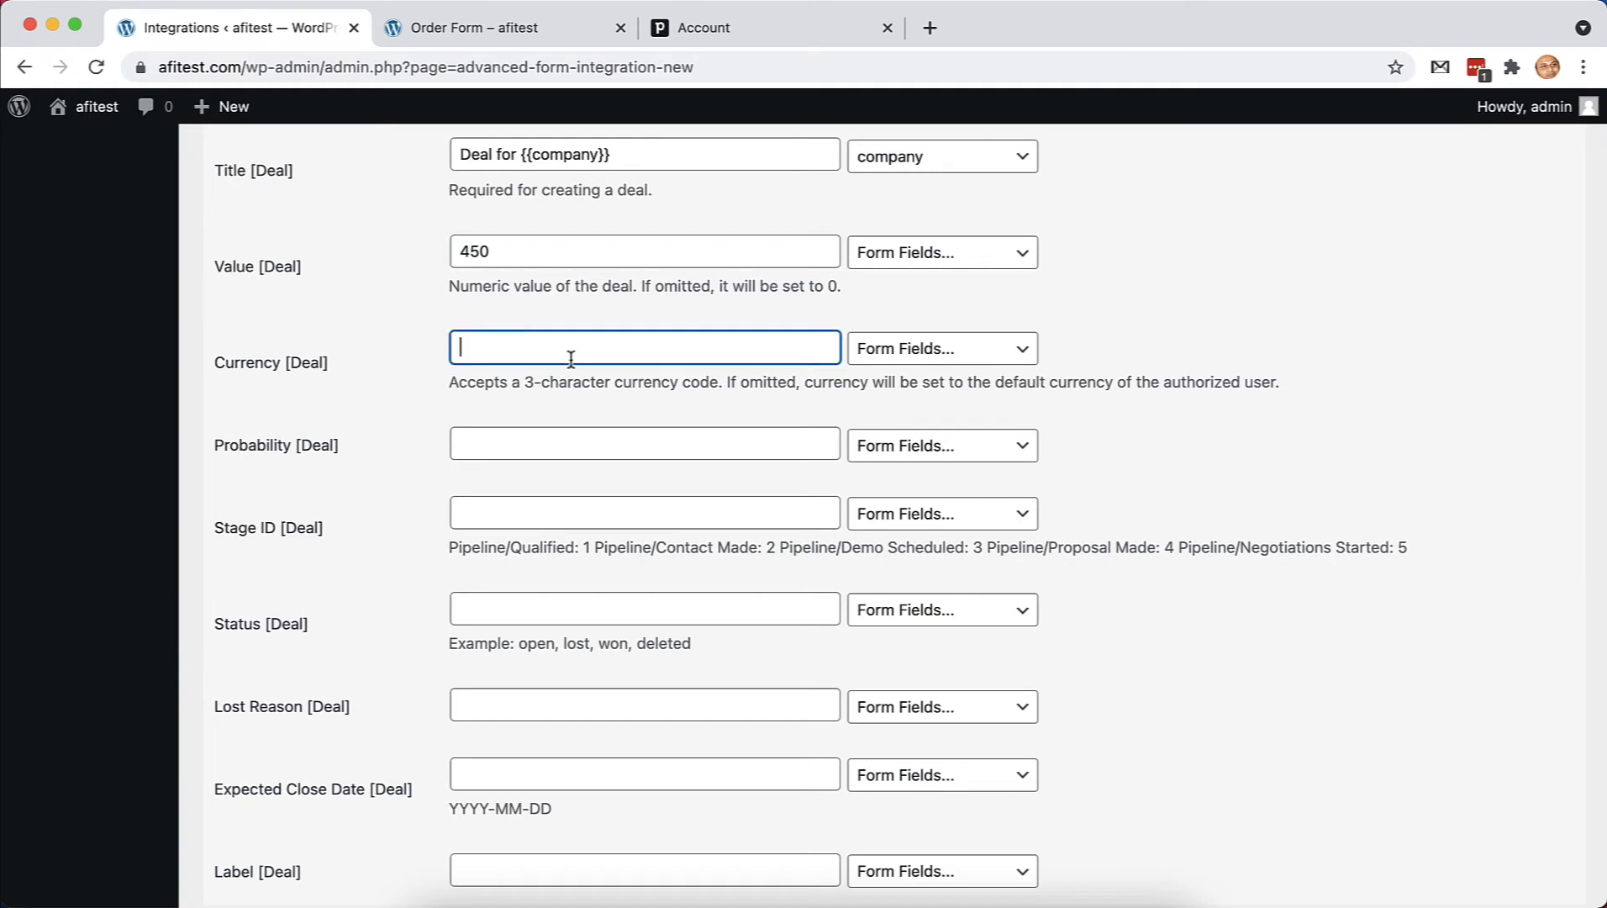
text(U)
key(BackSpace)
key(BackSpace)
key(BackSpace)
Set the deal probability to 80 and the stage ID to 2
scroll(575, 477, down, 1)
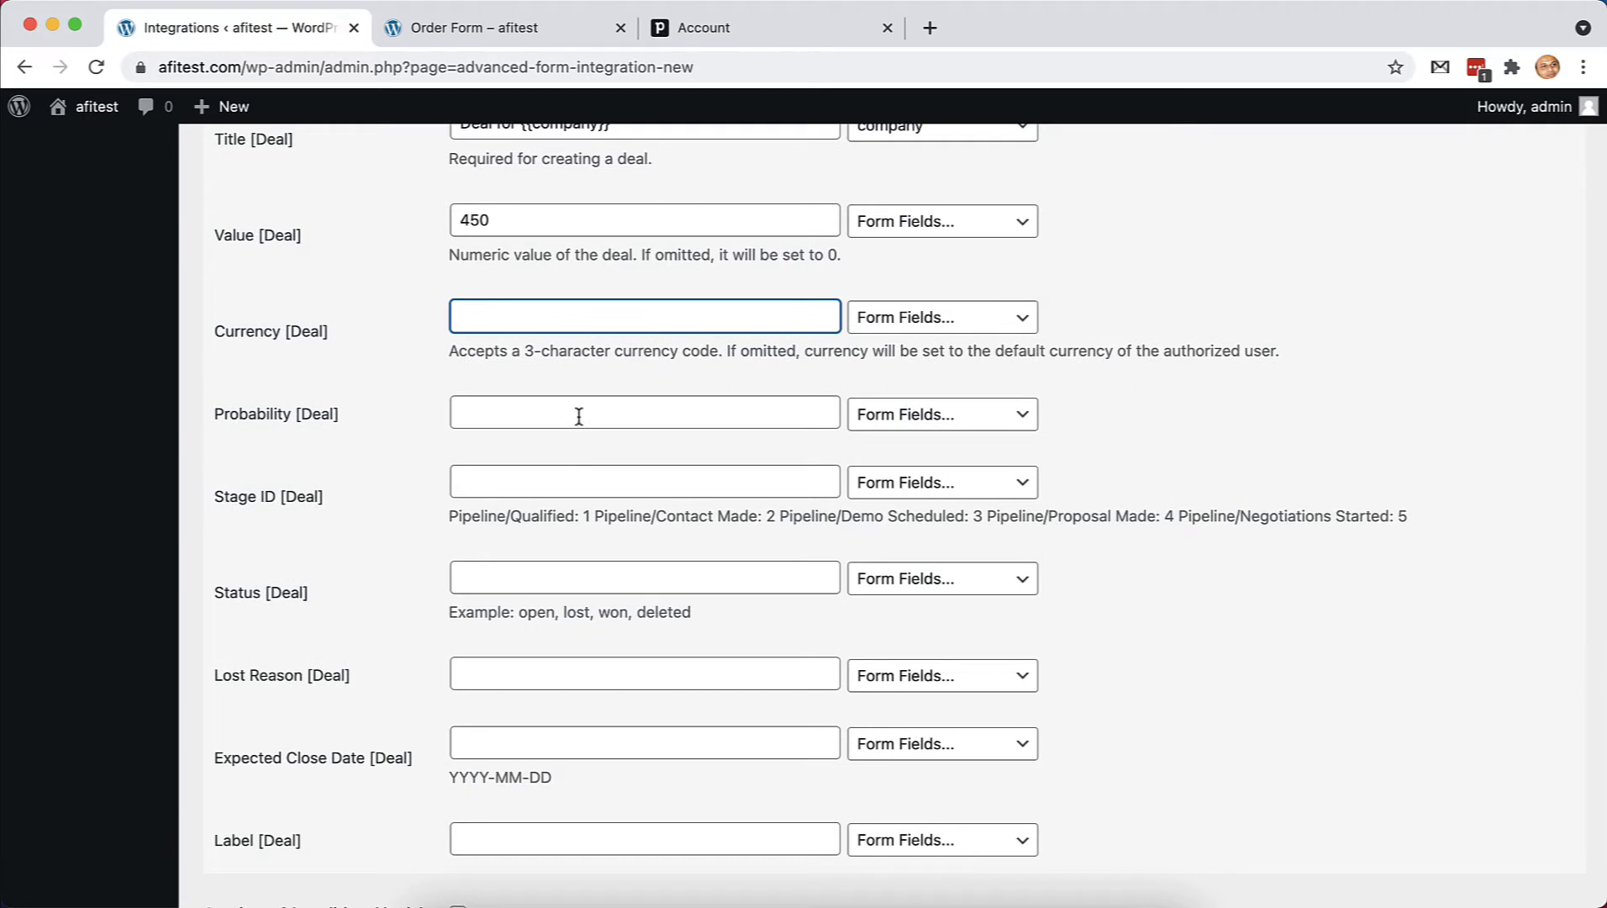
click(579, 418)
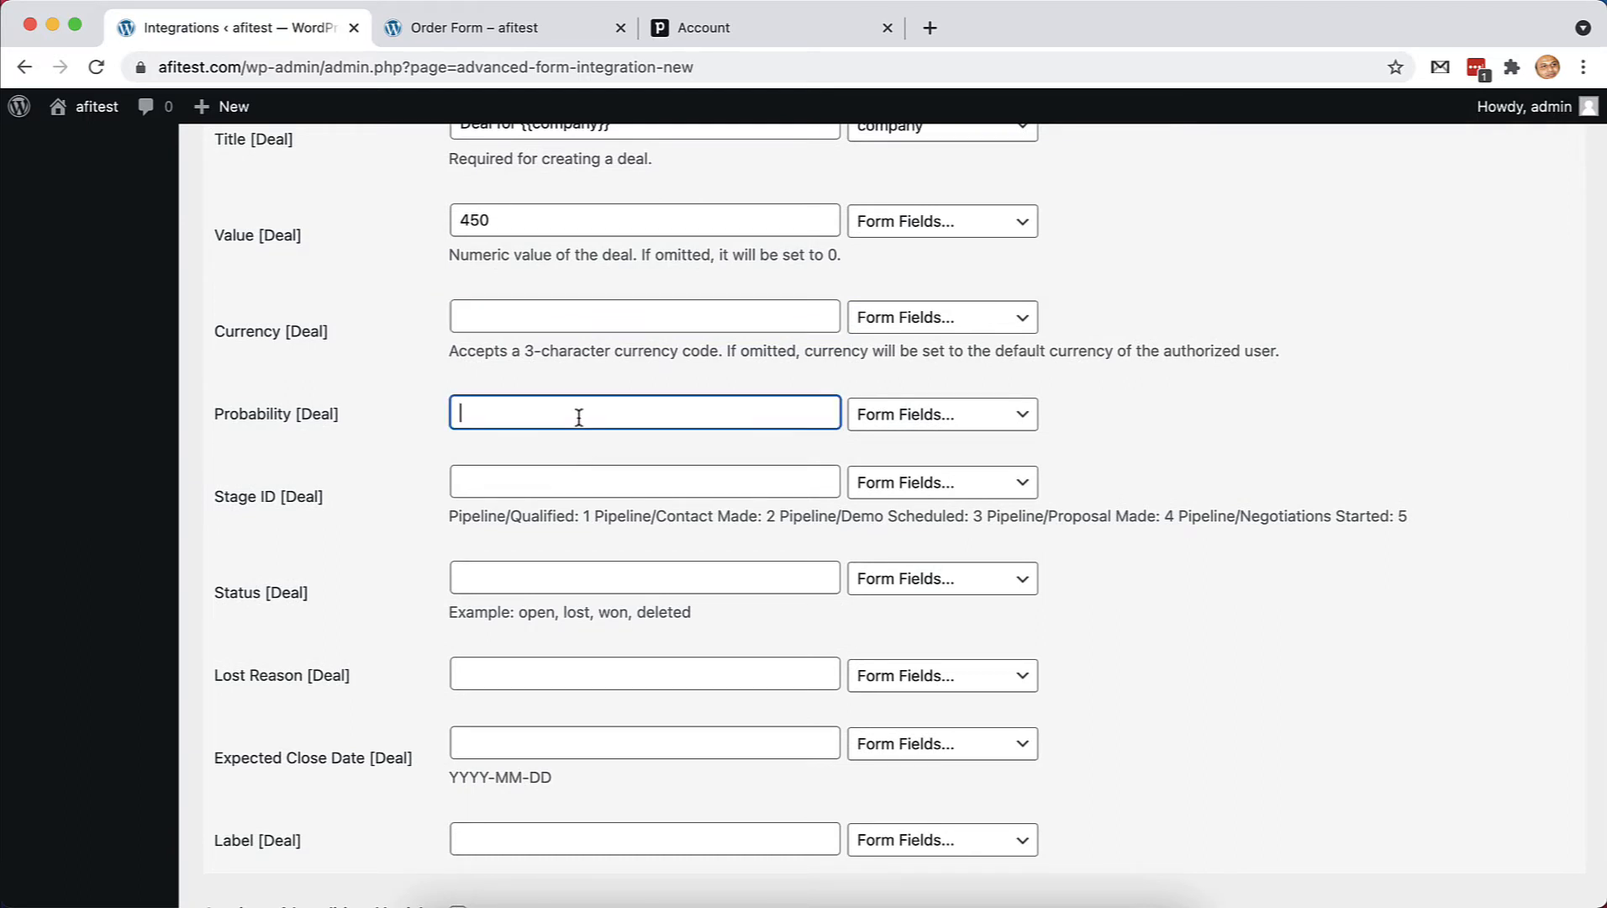
text(80)
scroll(730, 497, down, 1)
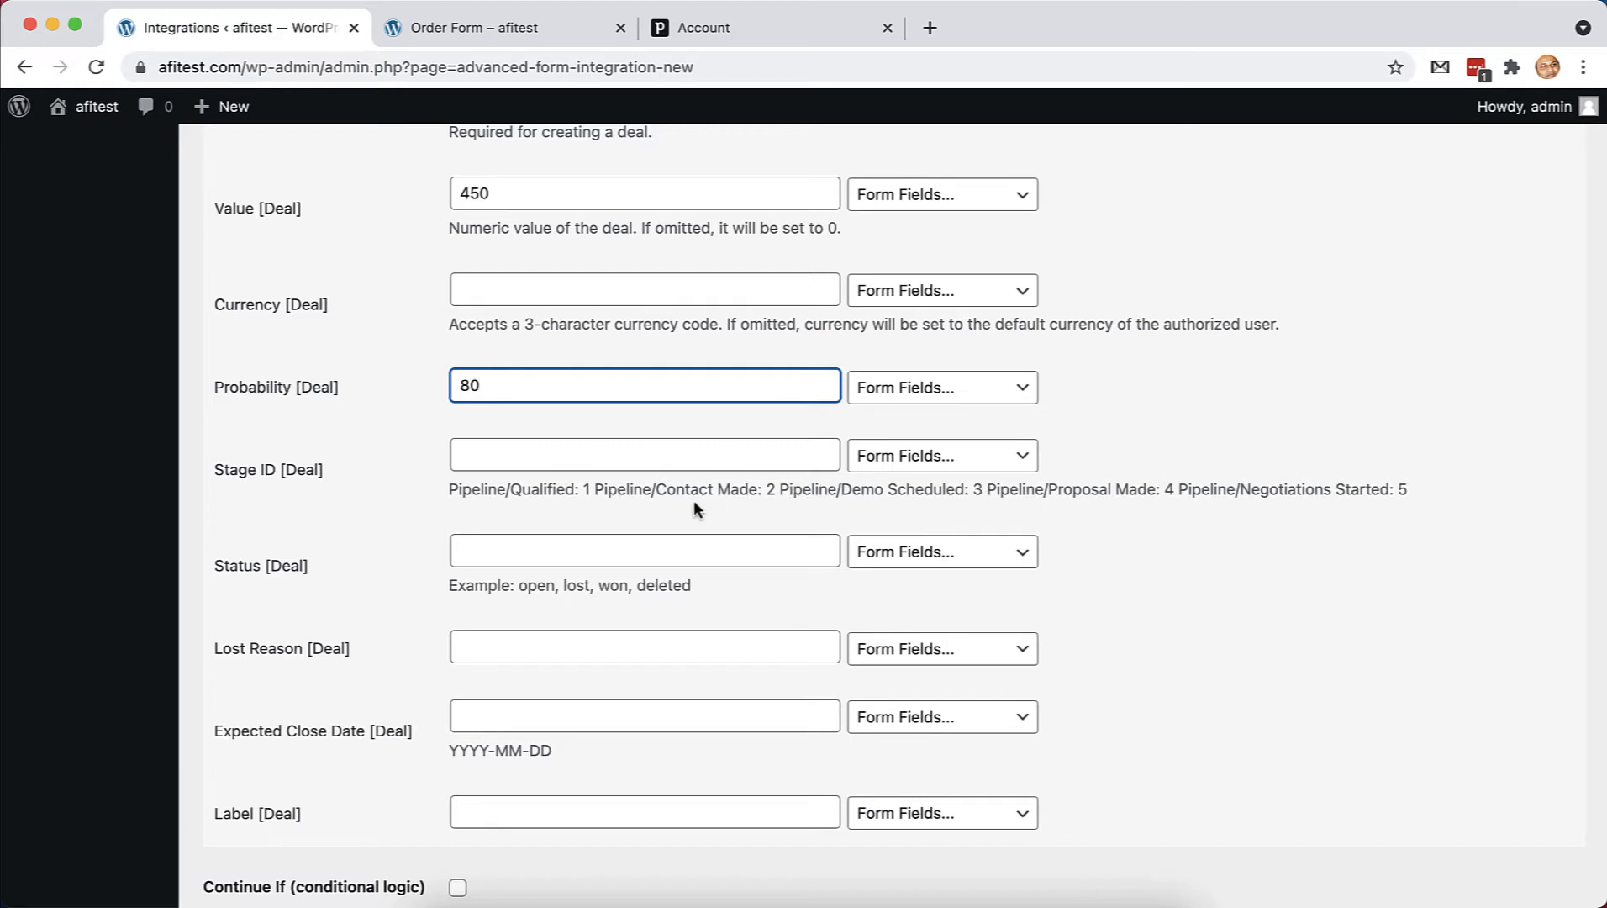
click(685, 462)
text(2)
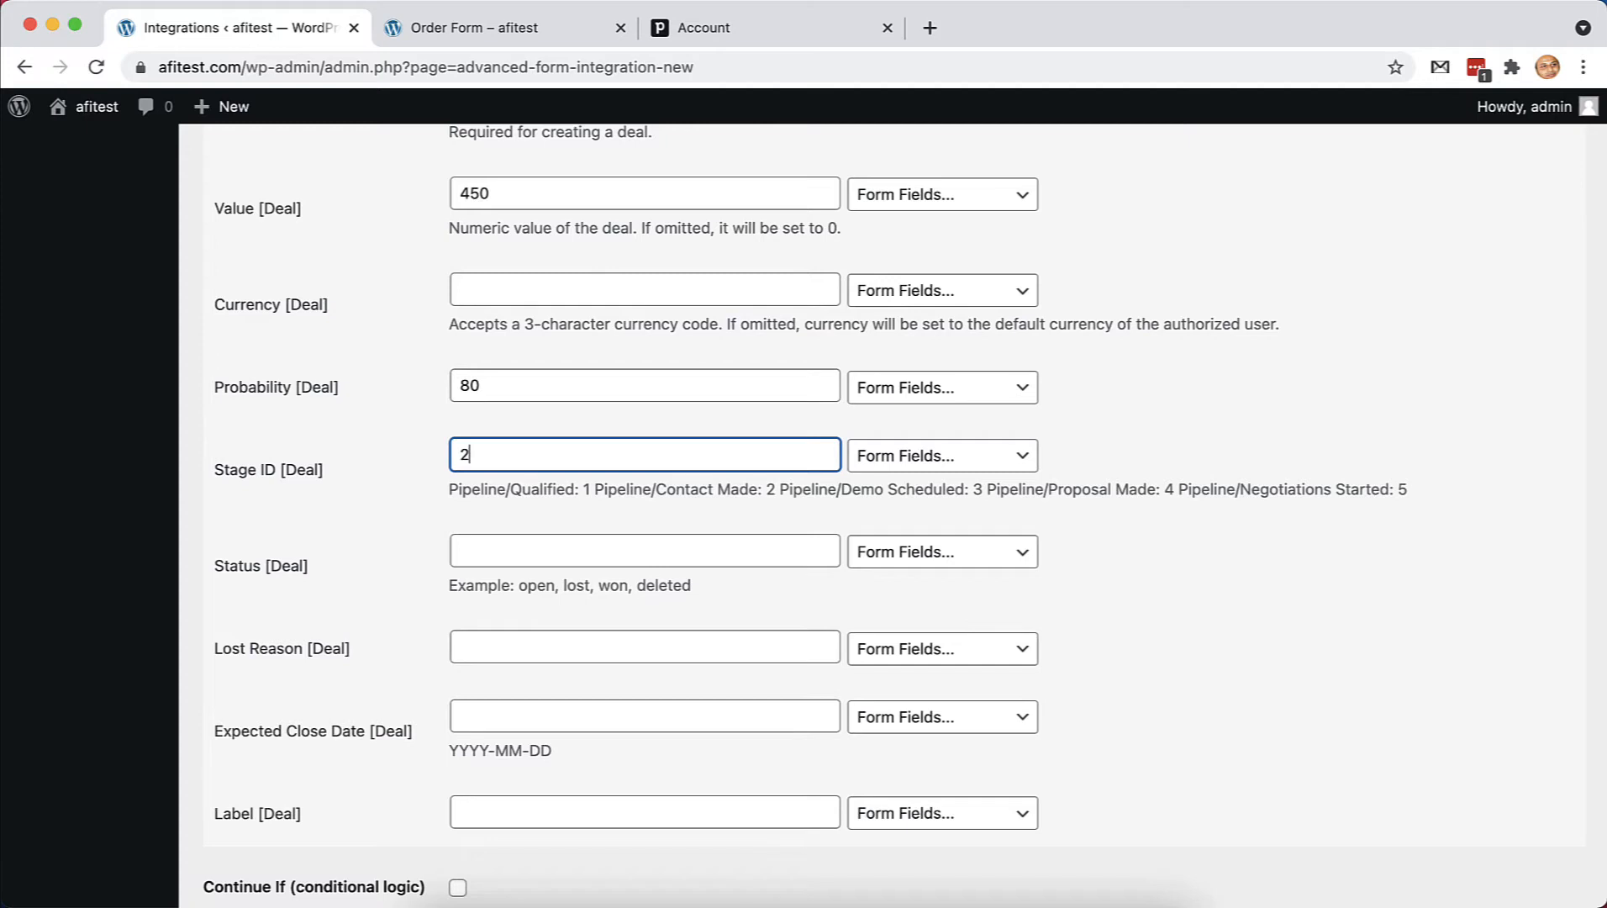
scroll(683, 523, down, 1)
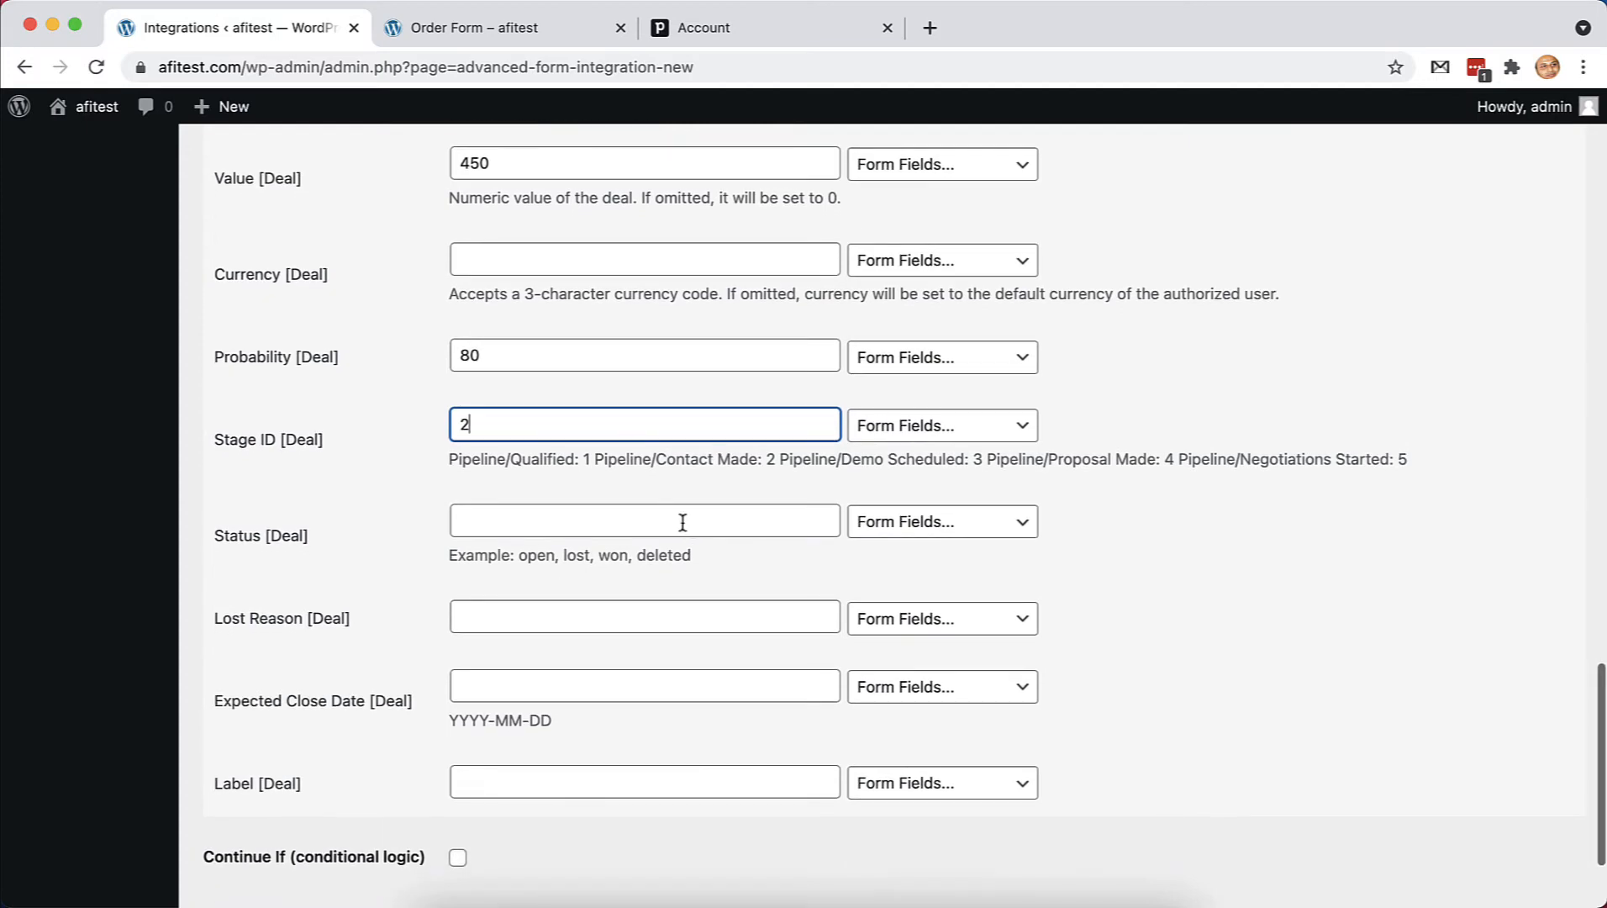
click(679, 550)
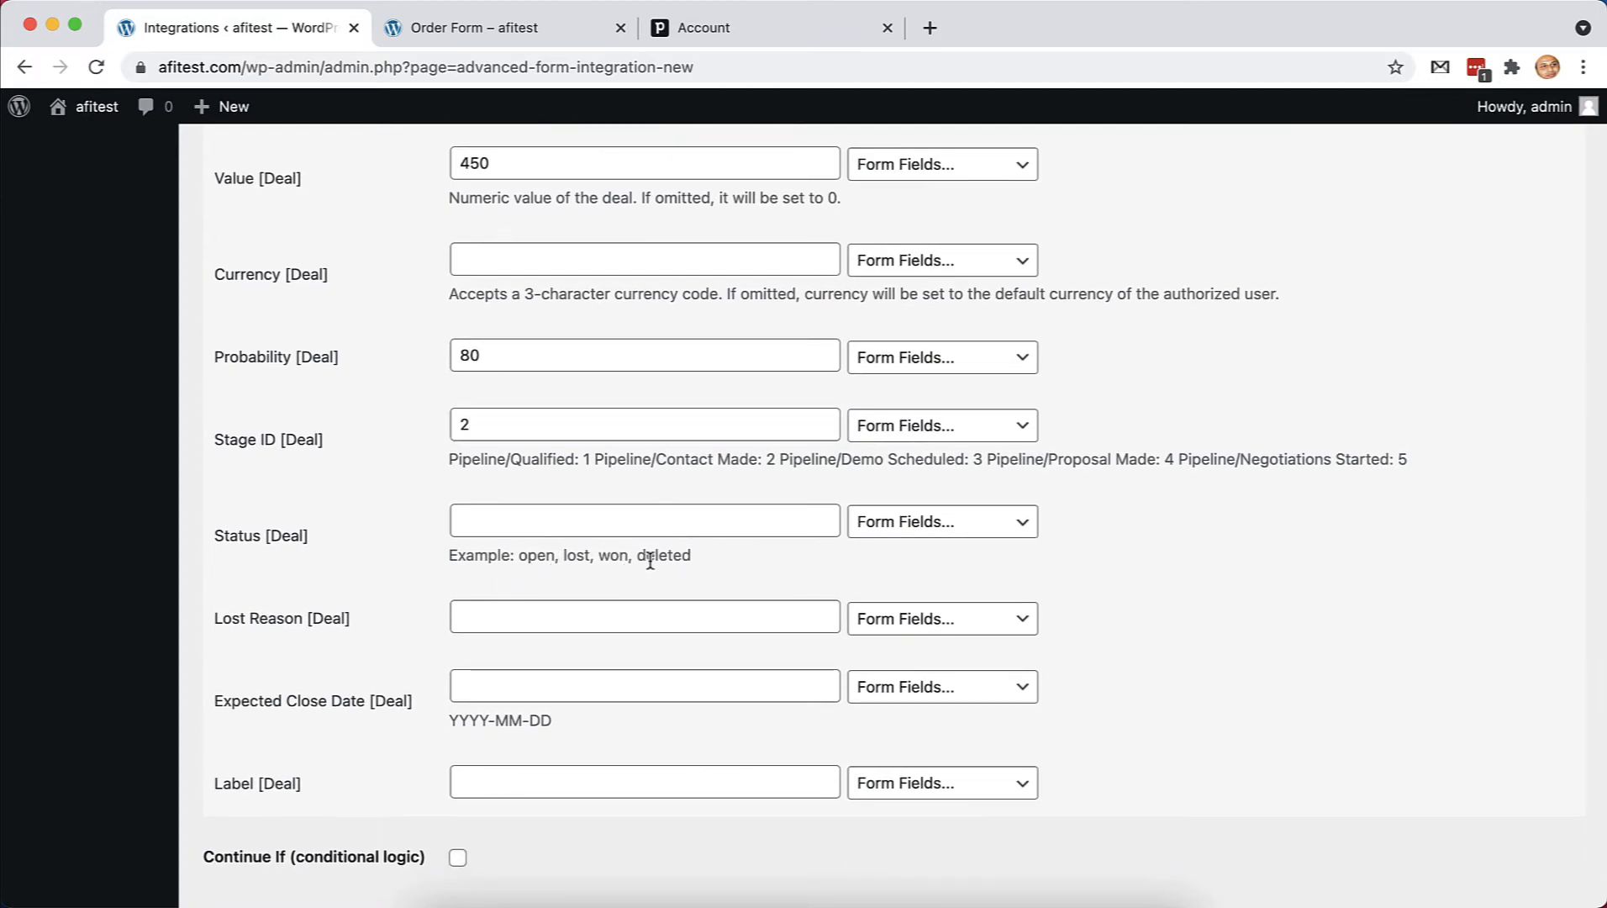
Enter 2021-10-01 as the deal's expected close date
scroll(657, 554, down, 1)
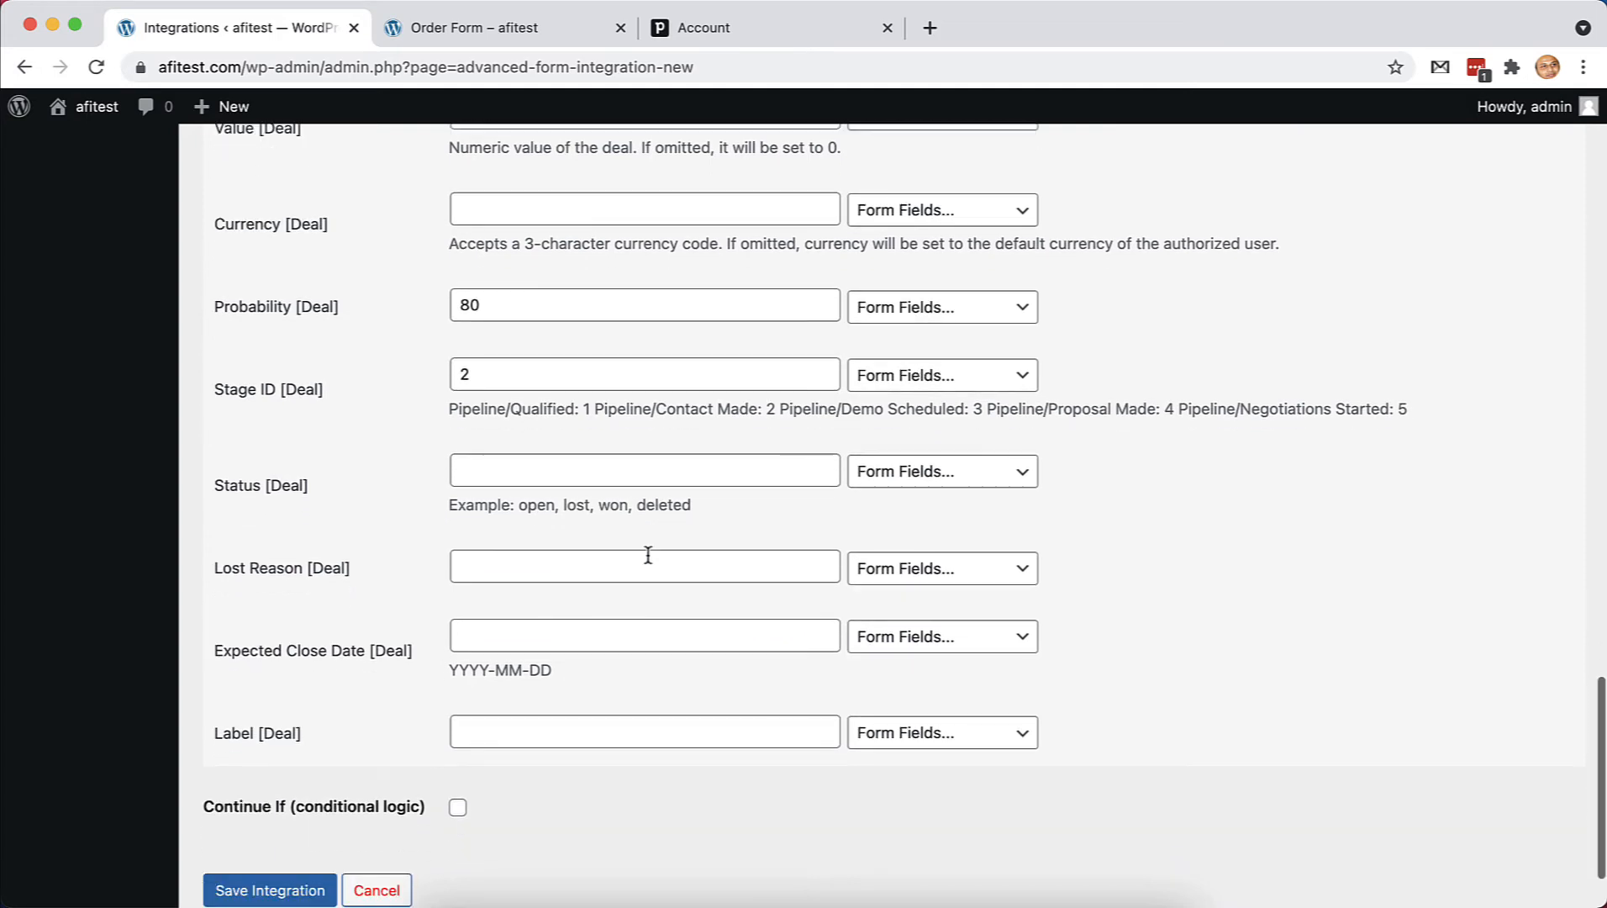
scroll(660, 610, down, 3)
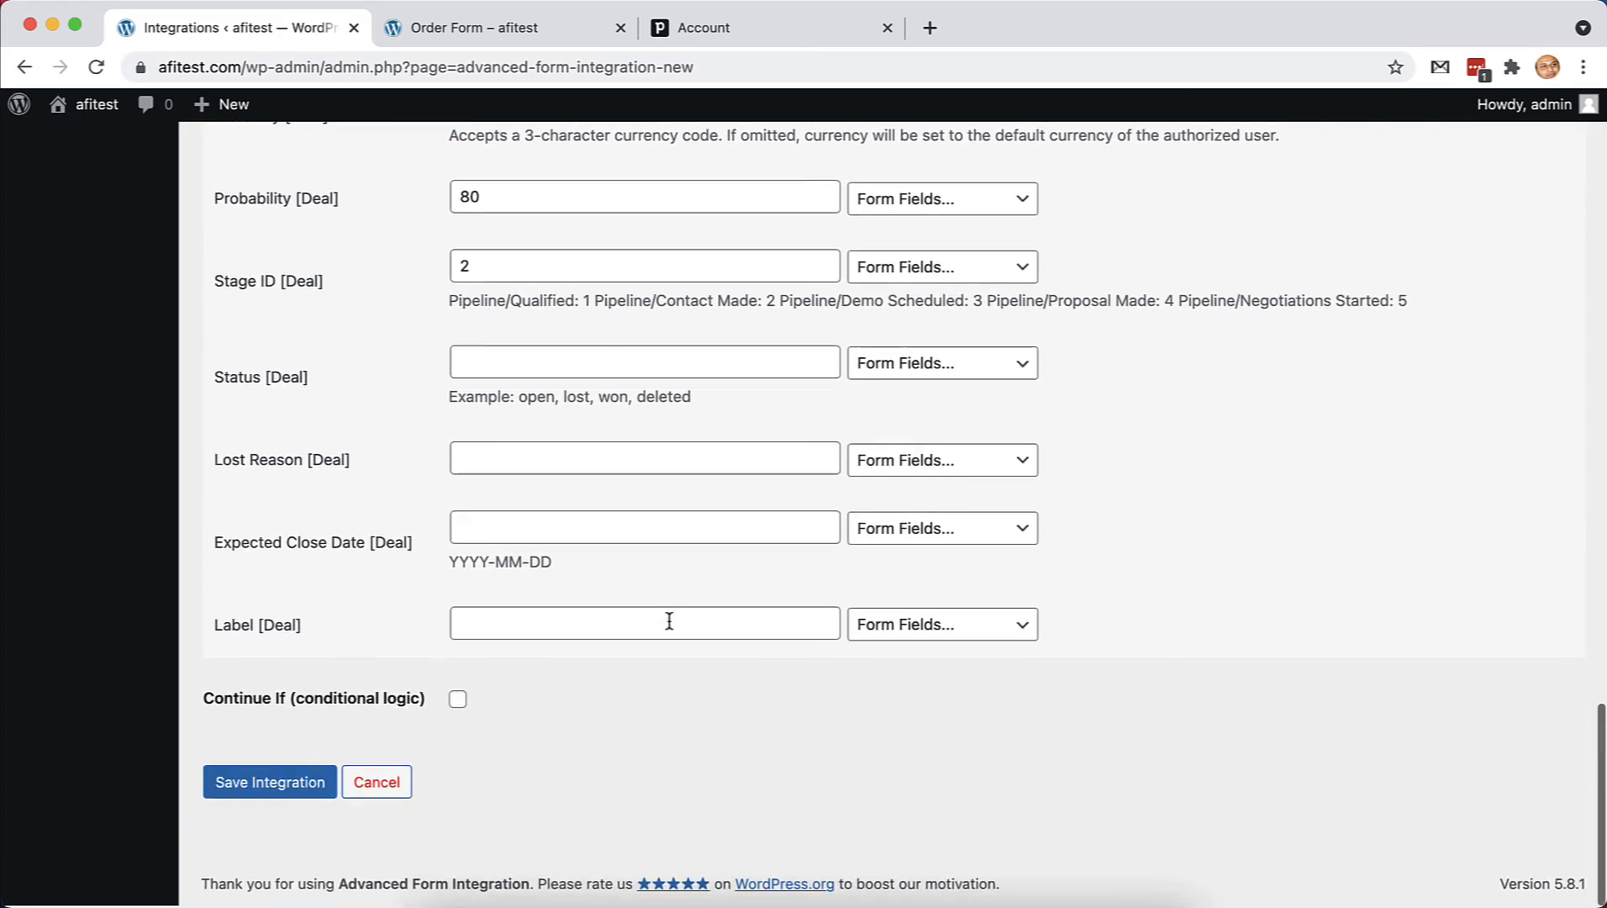
click(498, 538)
text(2021-10-01)
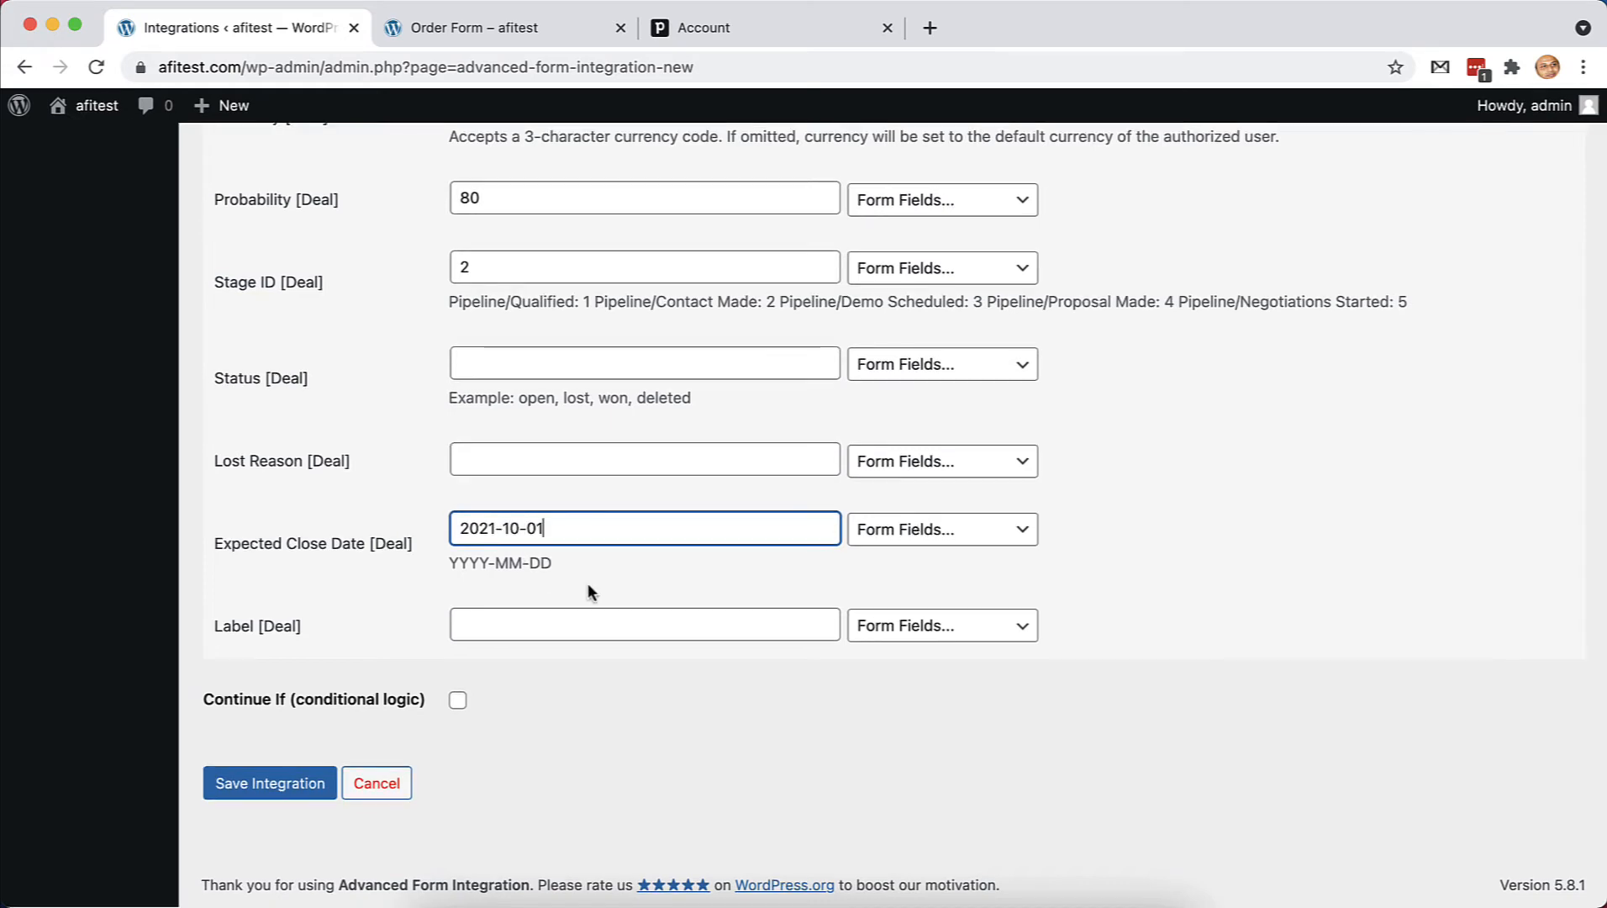
scroll(588, 582, up, 1)
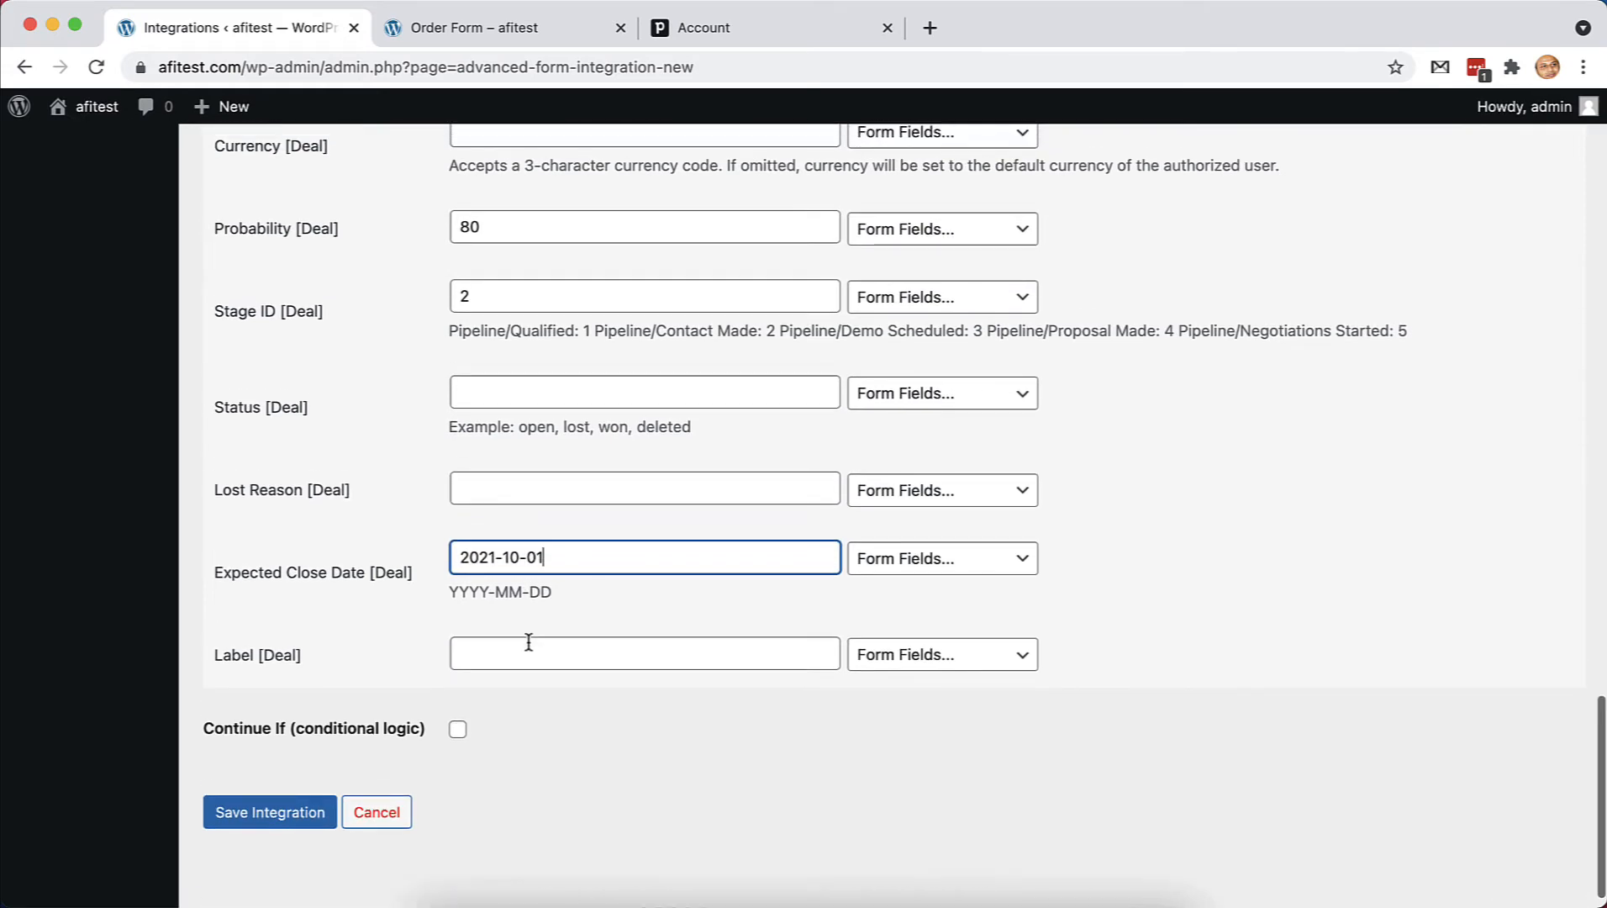
scroll(564, 710, up, 5)
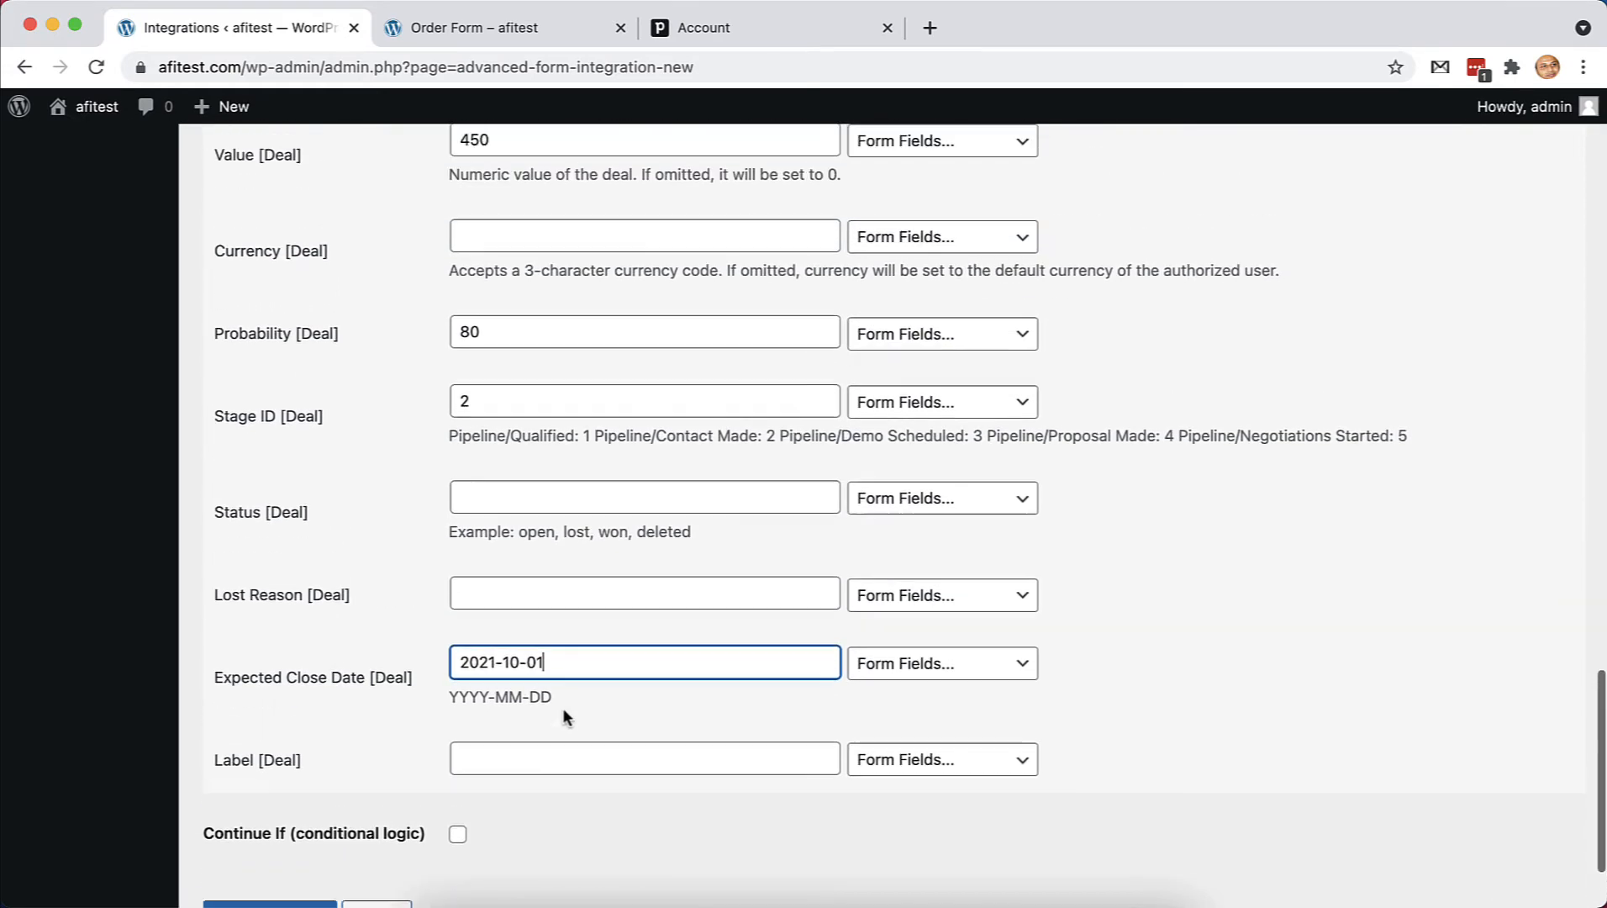
Enter 'Call for product request' as the activity subject
scroll(564, 711, up, 1)
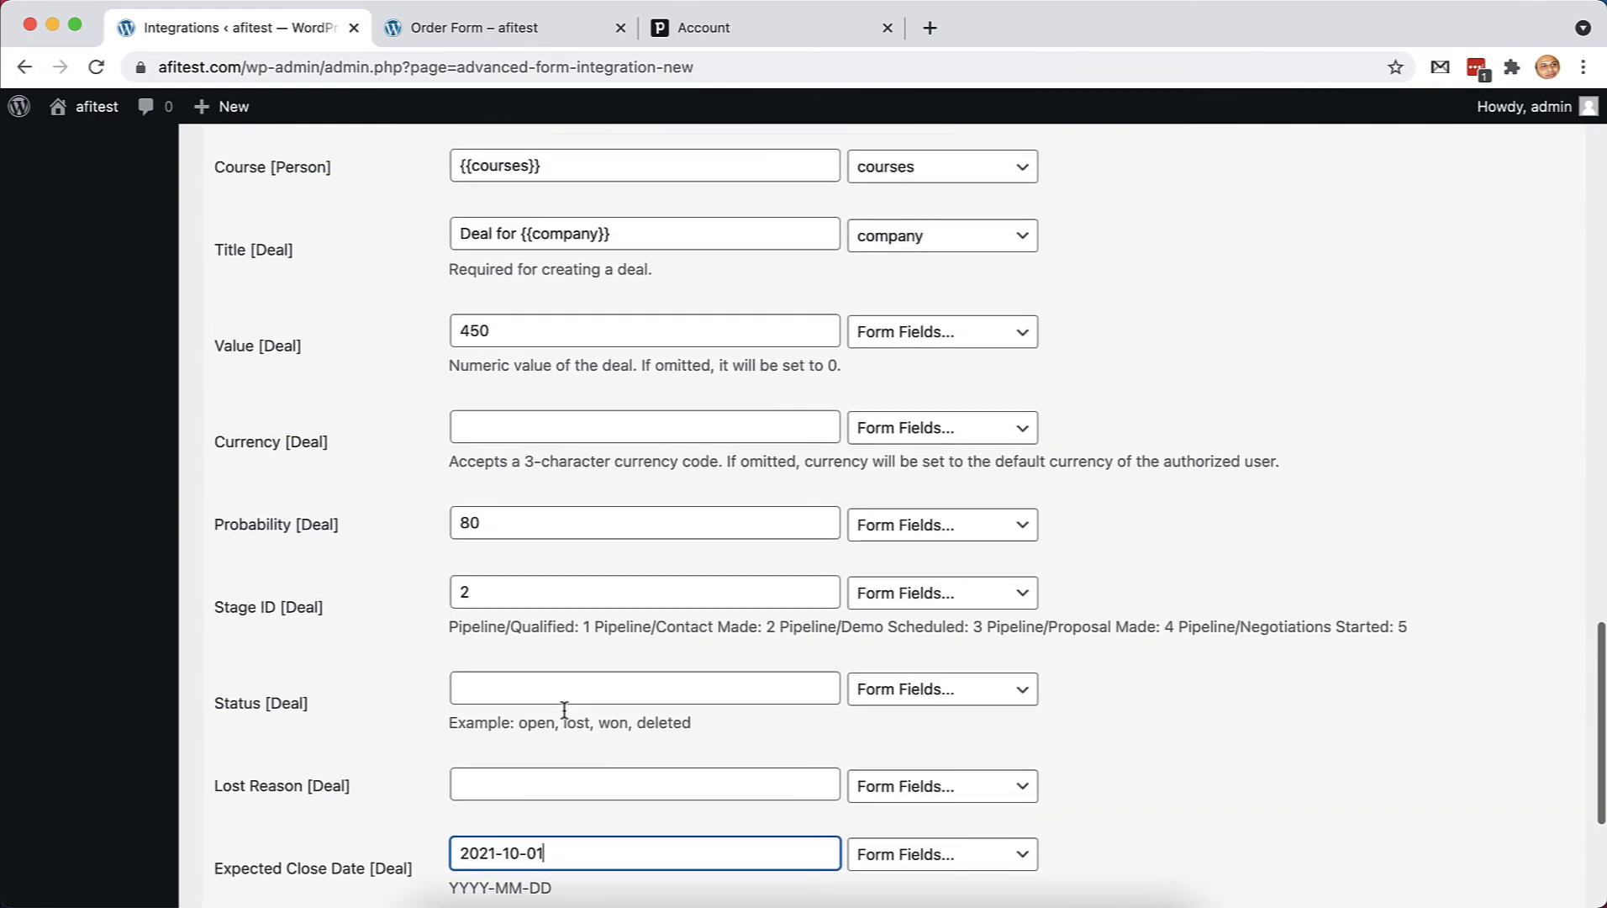
scroll(564, 716, down, 1)
scroll(564, 708, down, 3)
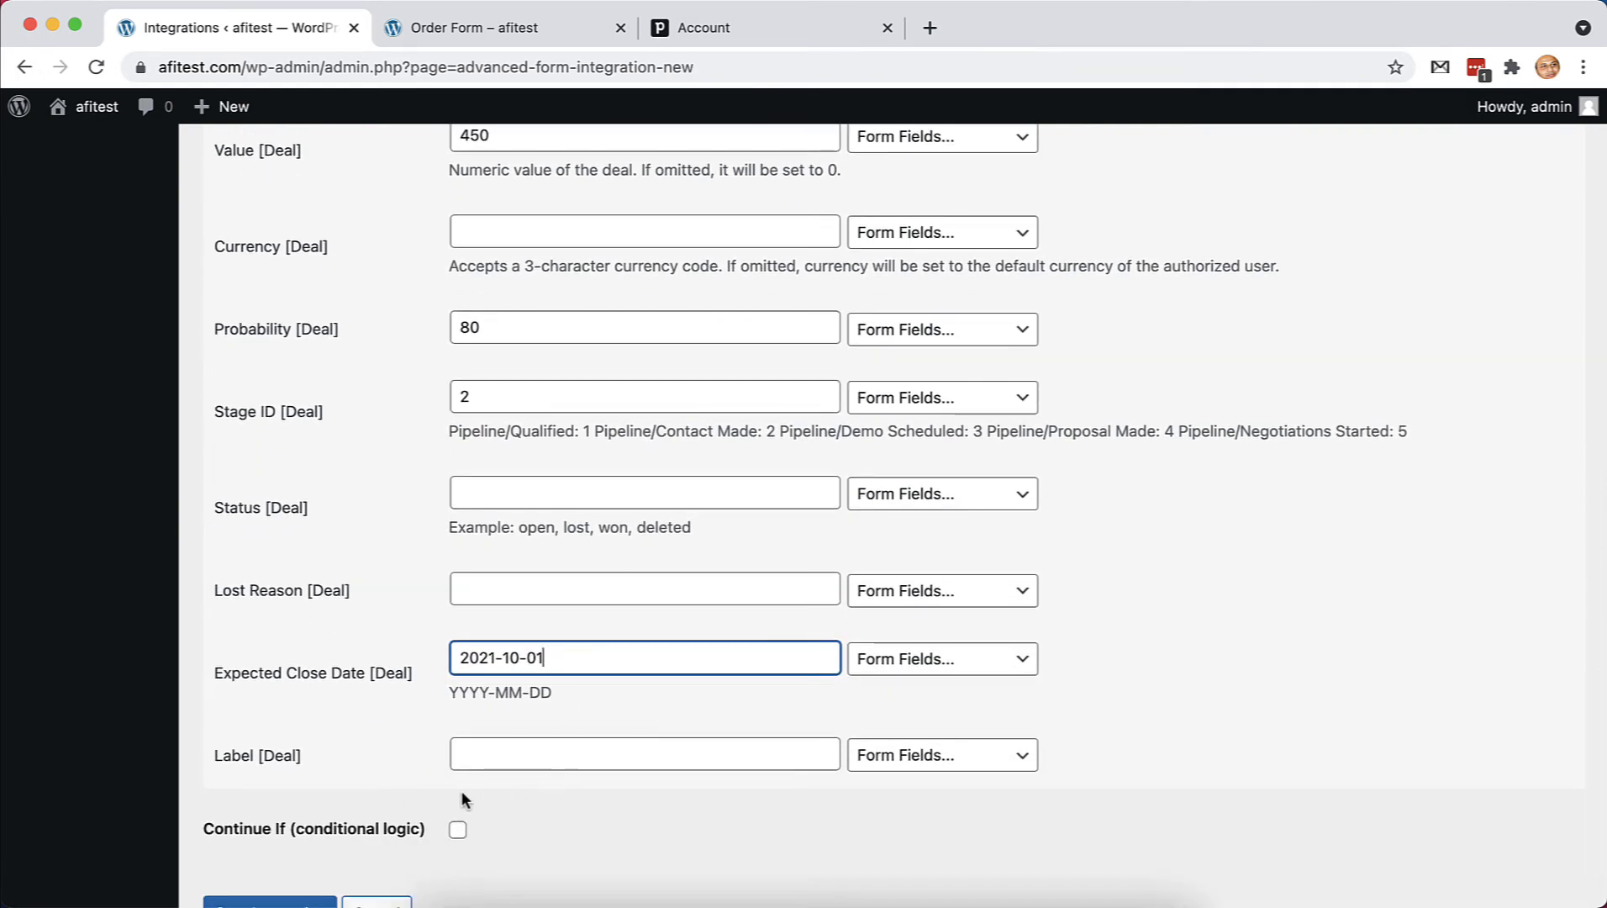
scroll(546, 794, up, 7)
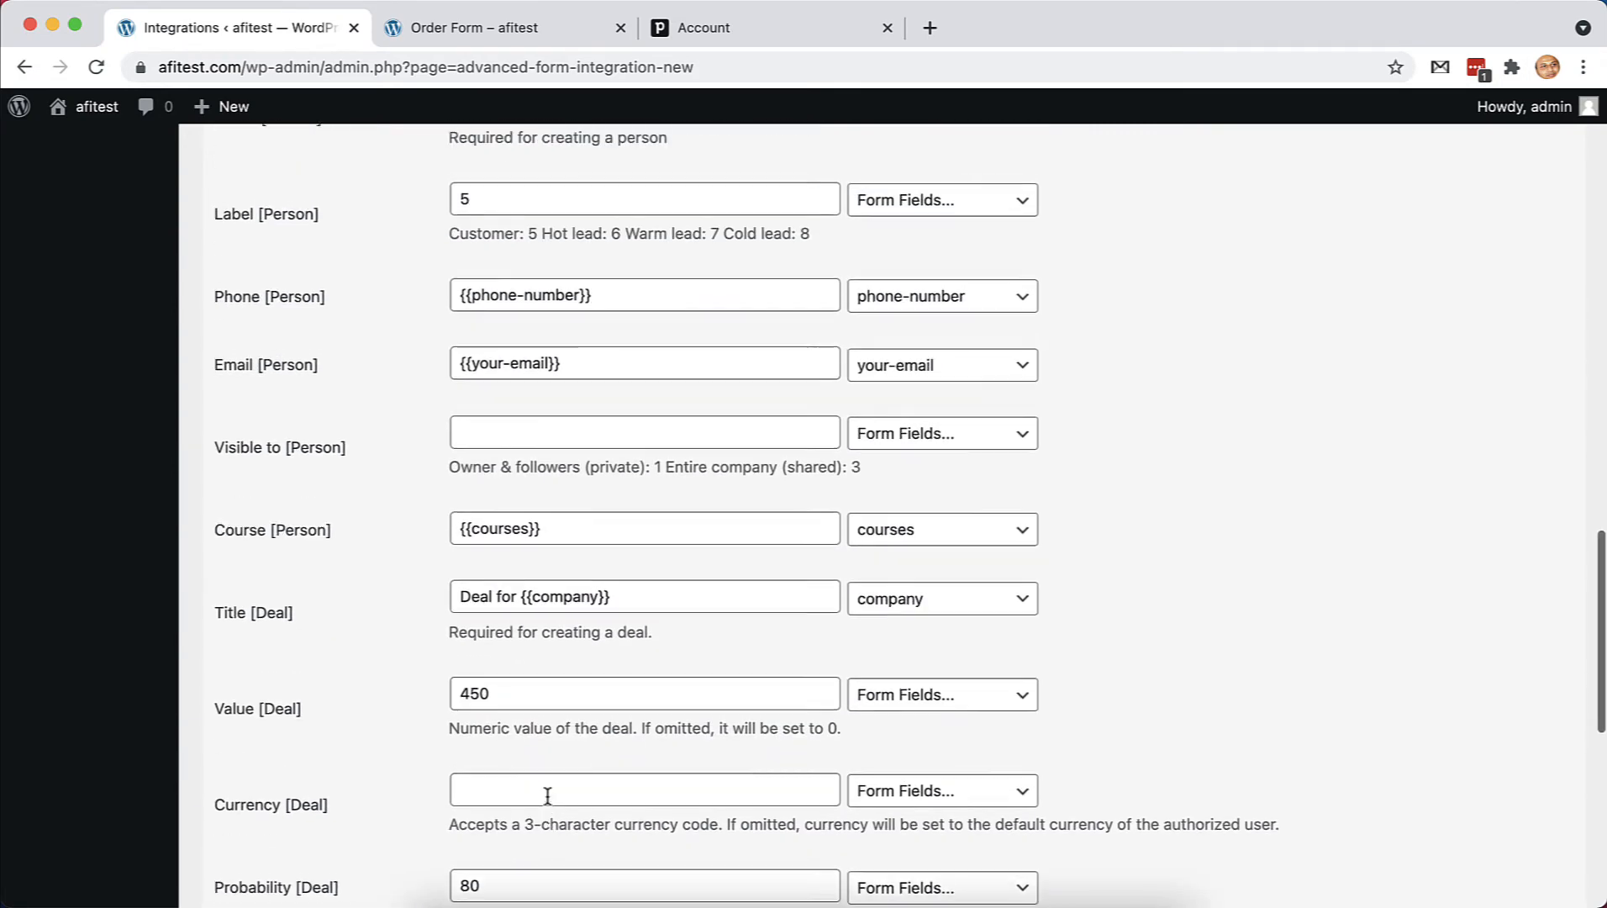
scroll(547, 794, up, 12)
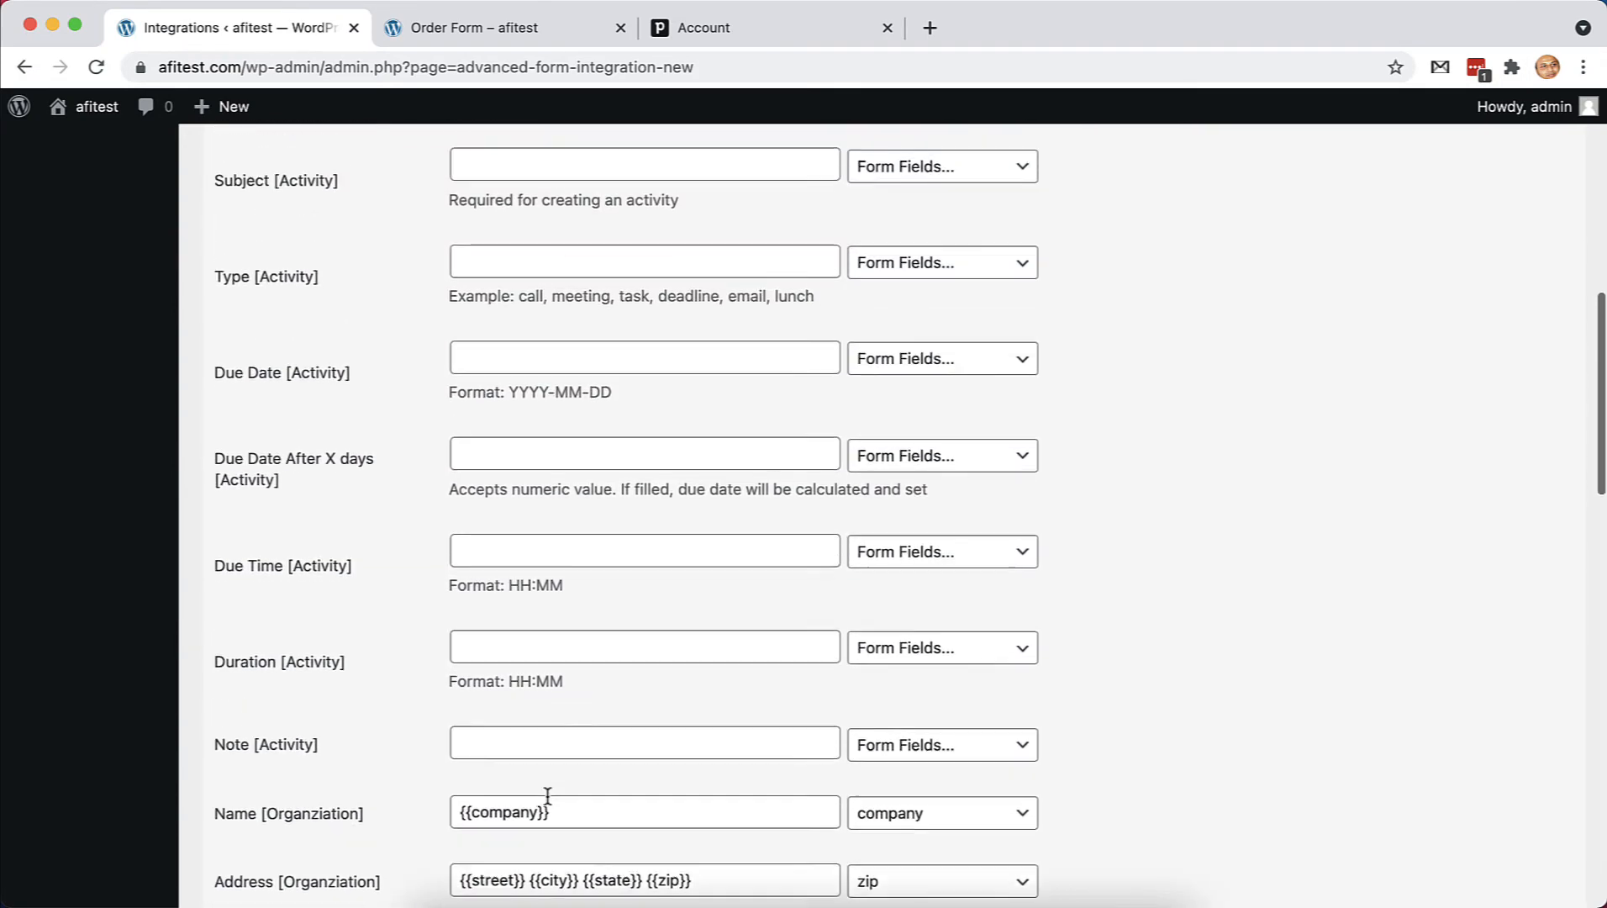
scroll(547, 796, up, 3)
scroll(547, 795, down, 2)
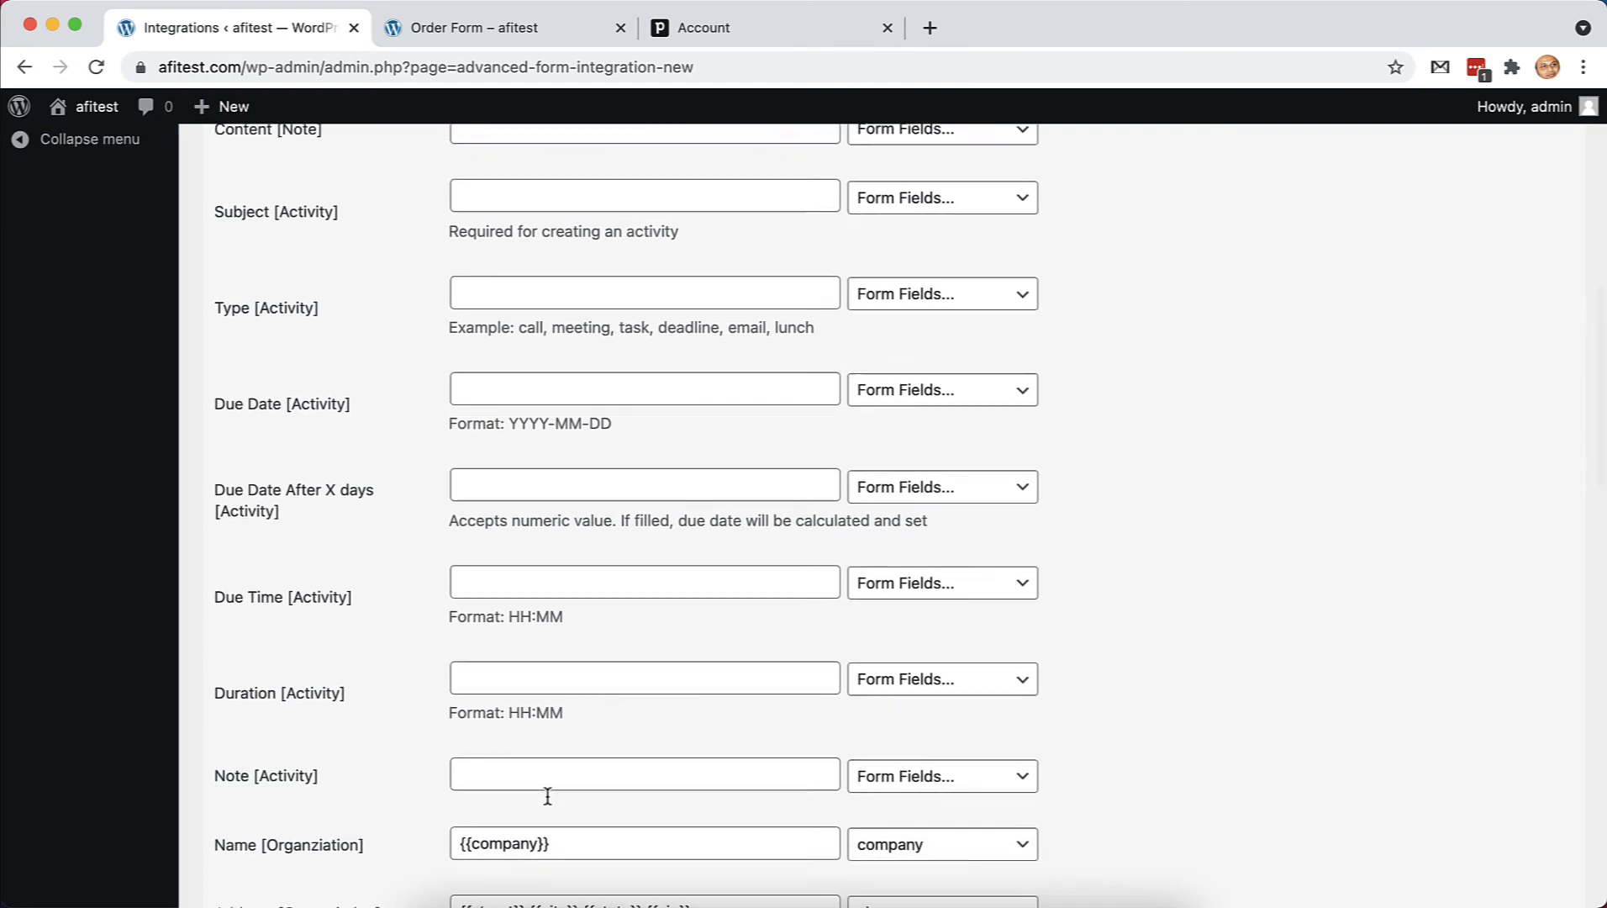
scroll(547, 796, down, 1)
scroll(679, 326, up, 1)
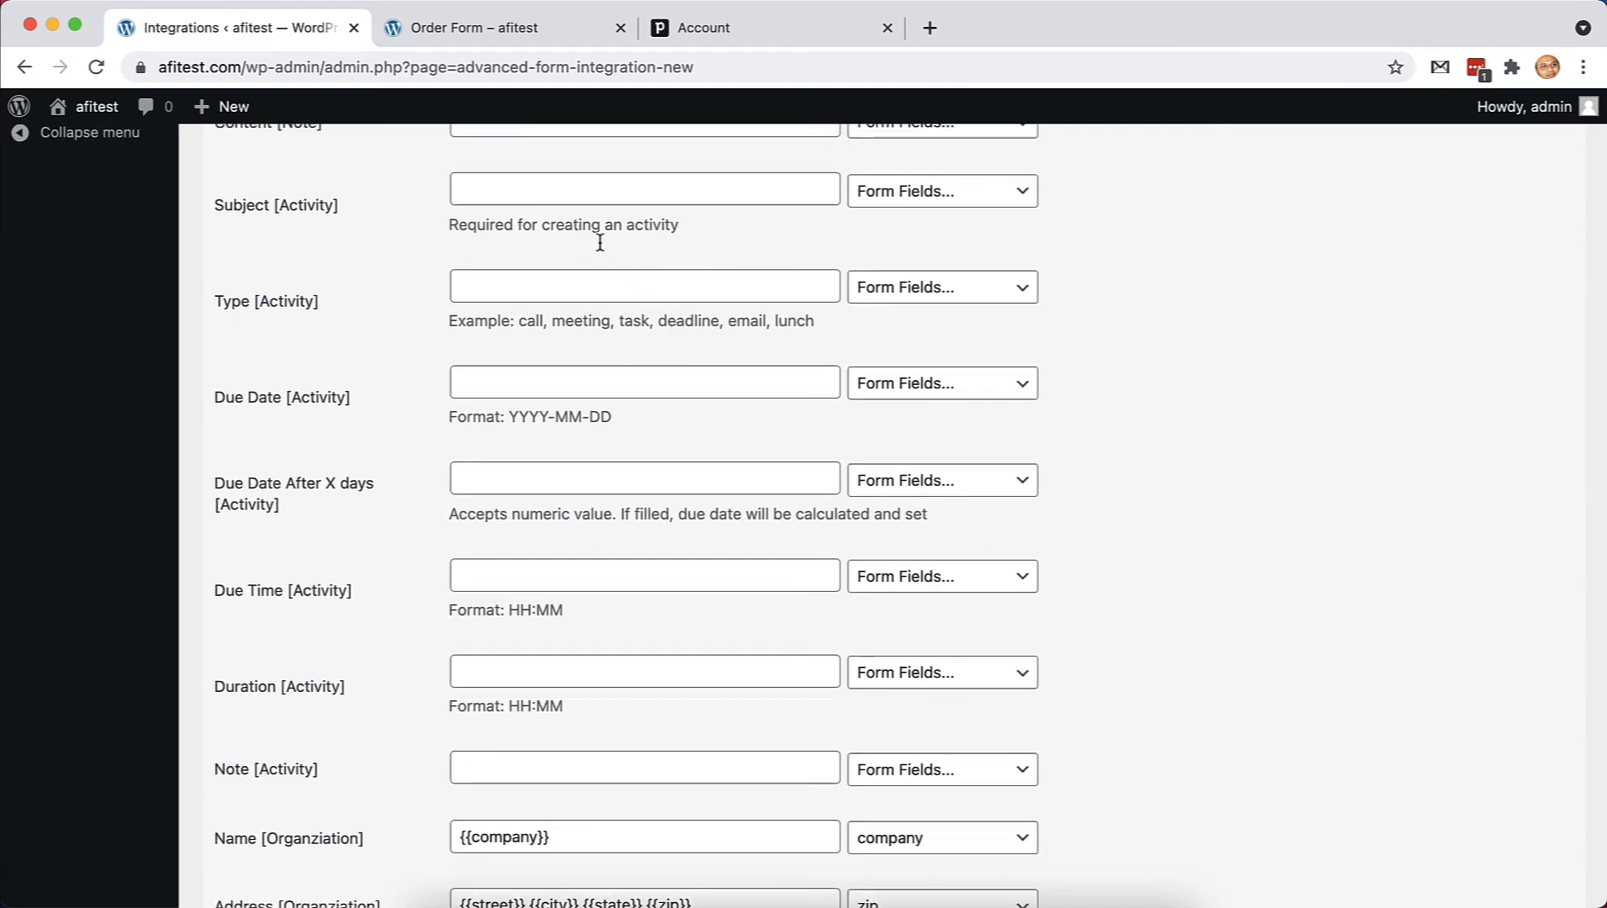
click(527, 197)
text(Call )
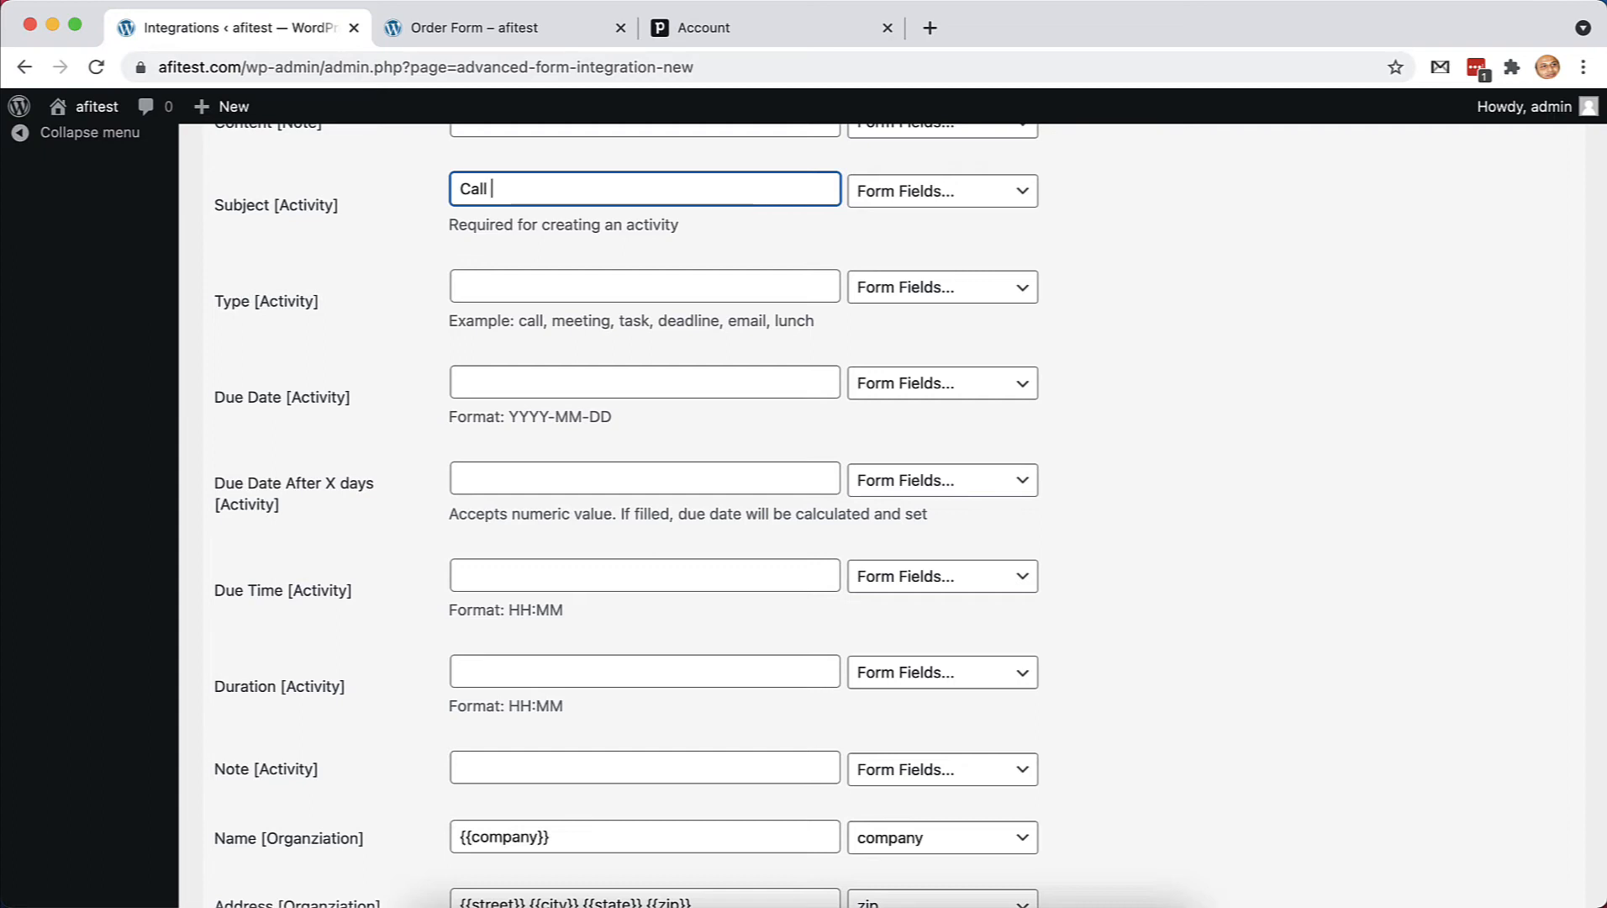
text(for product pur)
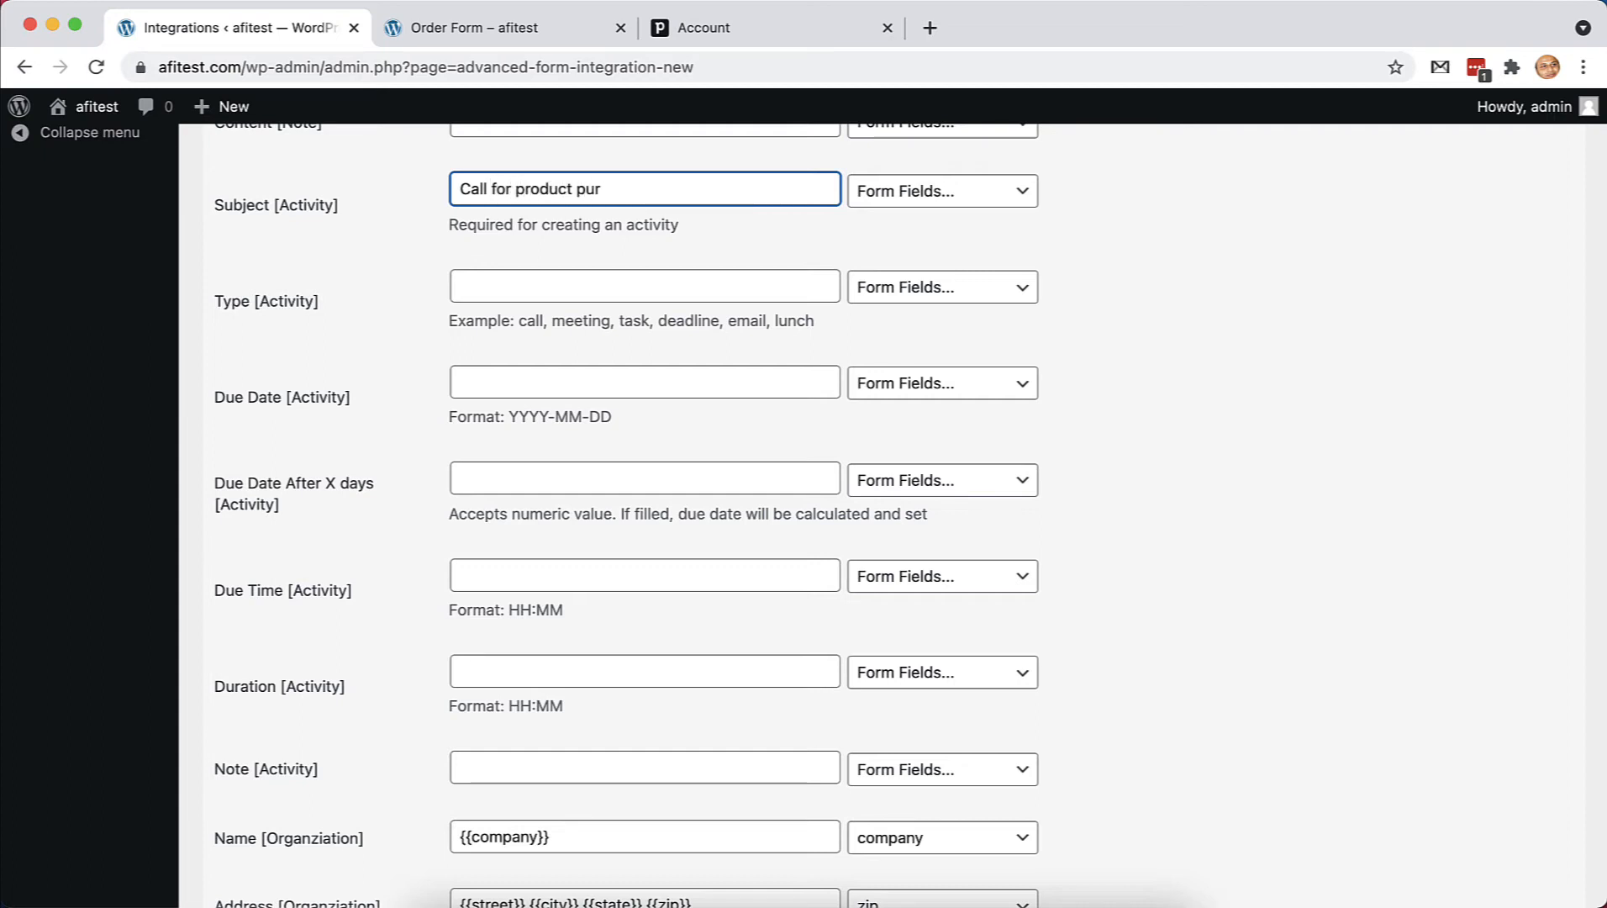
key(BackSpace)
key(BackSpace)
key(BackSpace)
text(request)
click(690, 246)
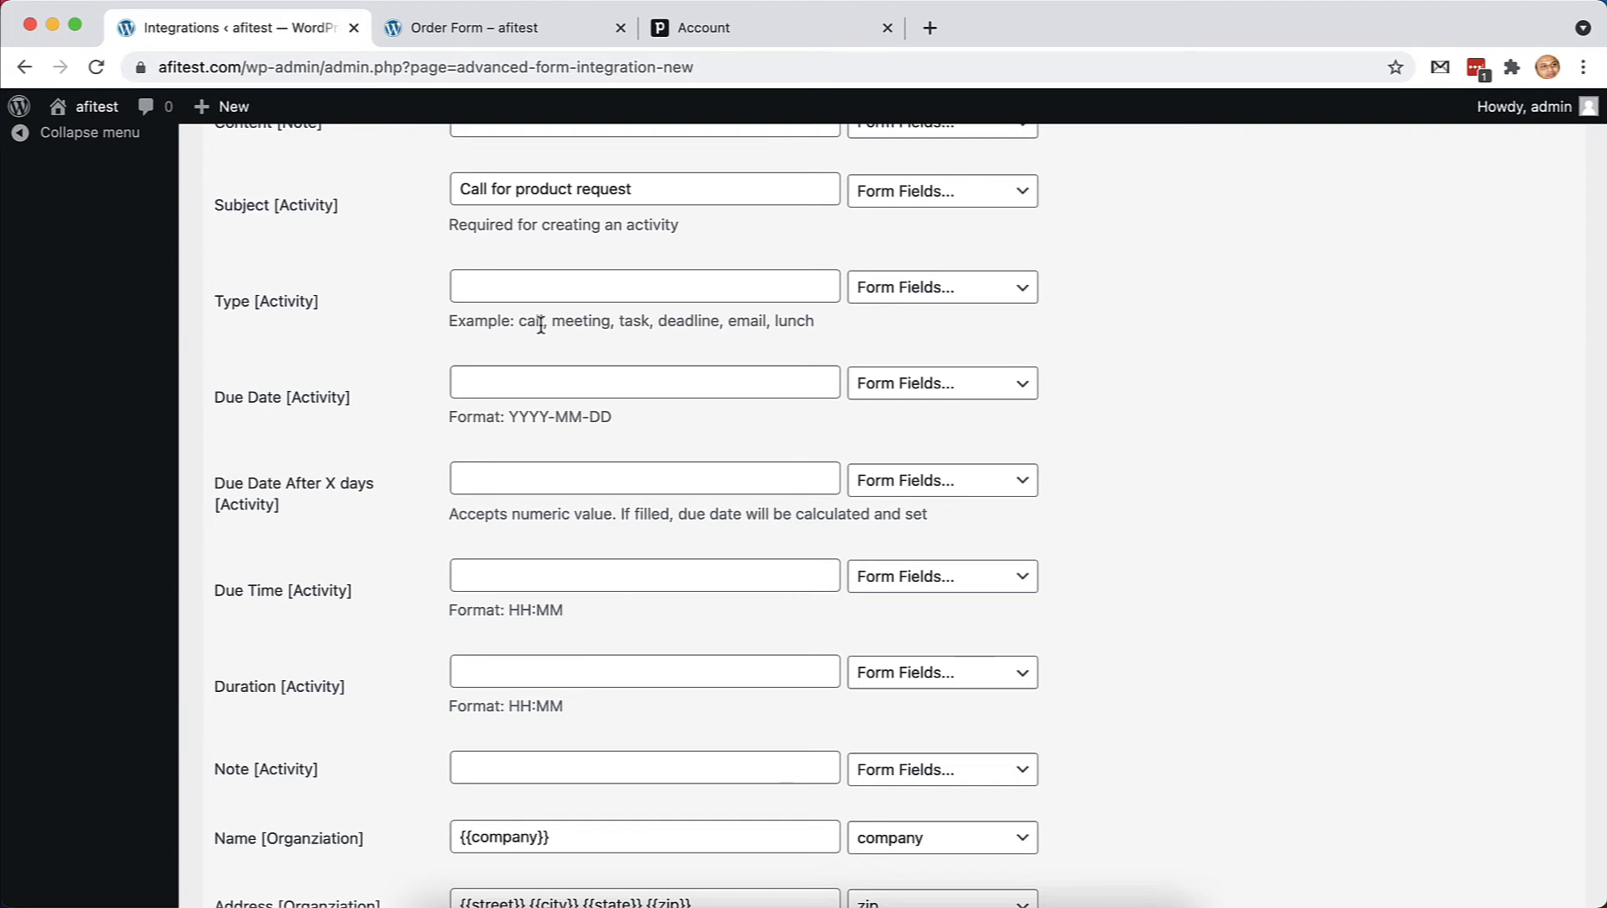
Set the activity type to call
click(530, 281)
text(call)
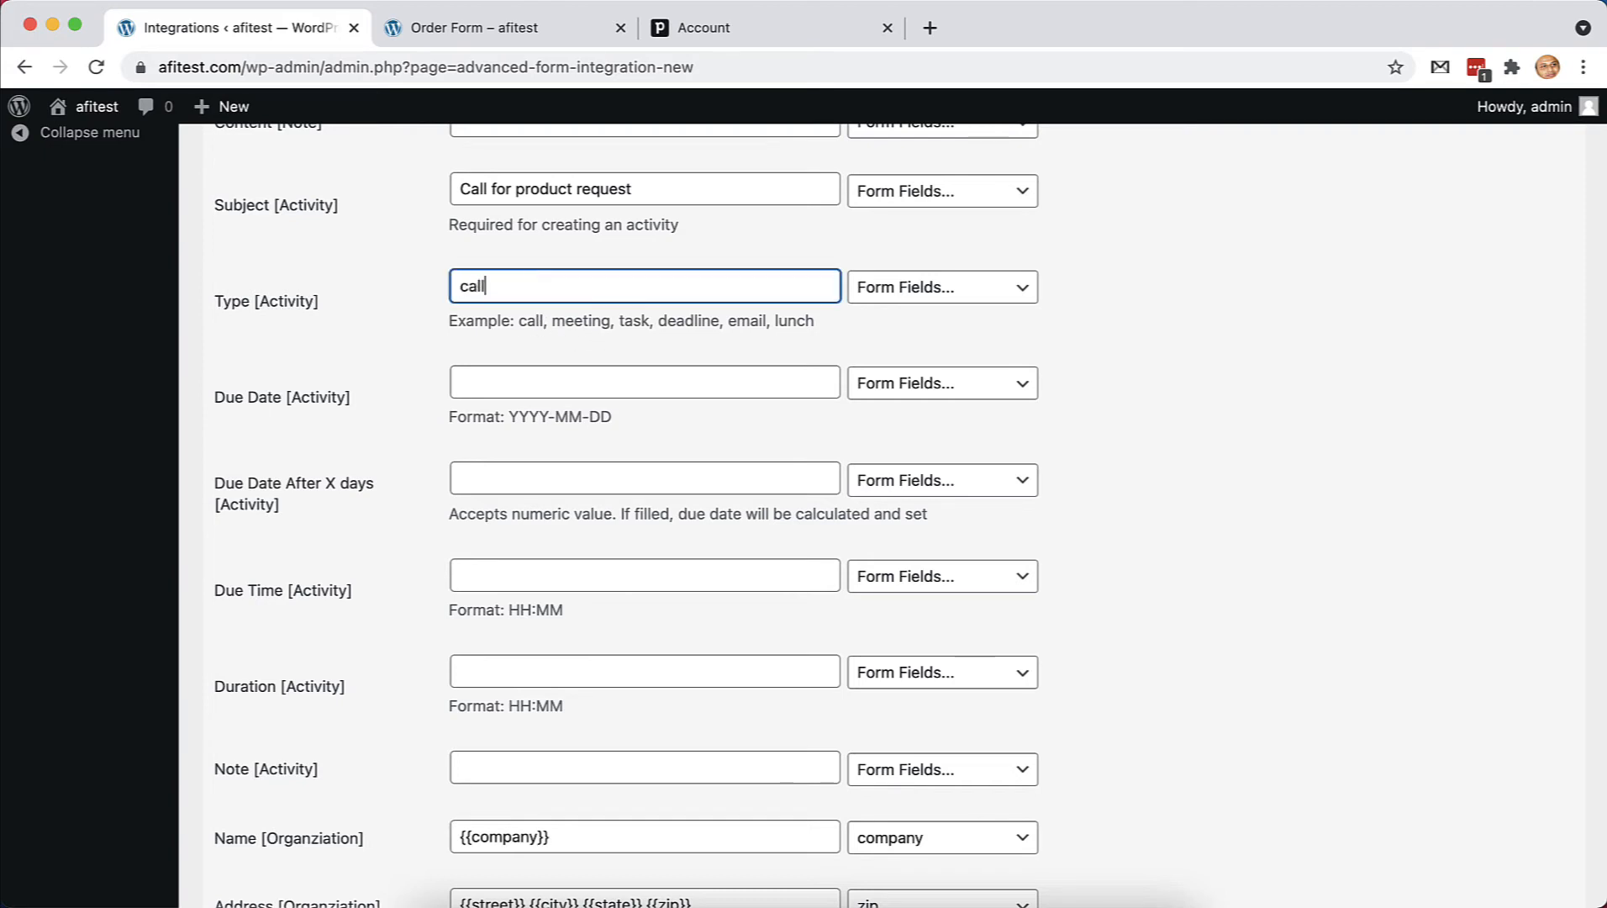
scroll(545, 432, down, 1)
click(516, 415)
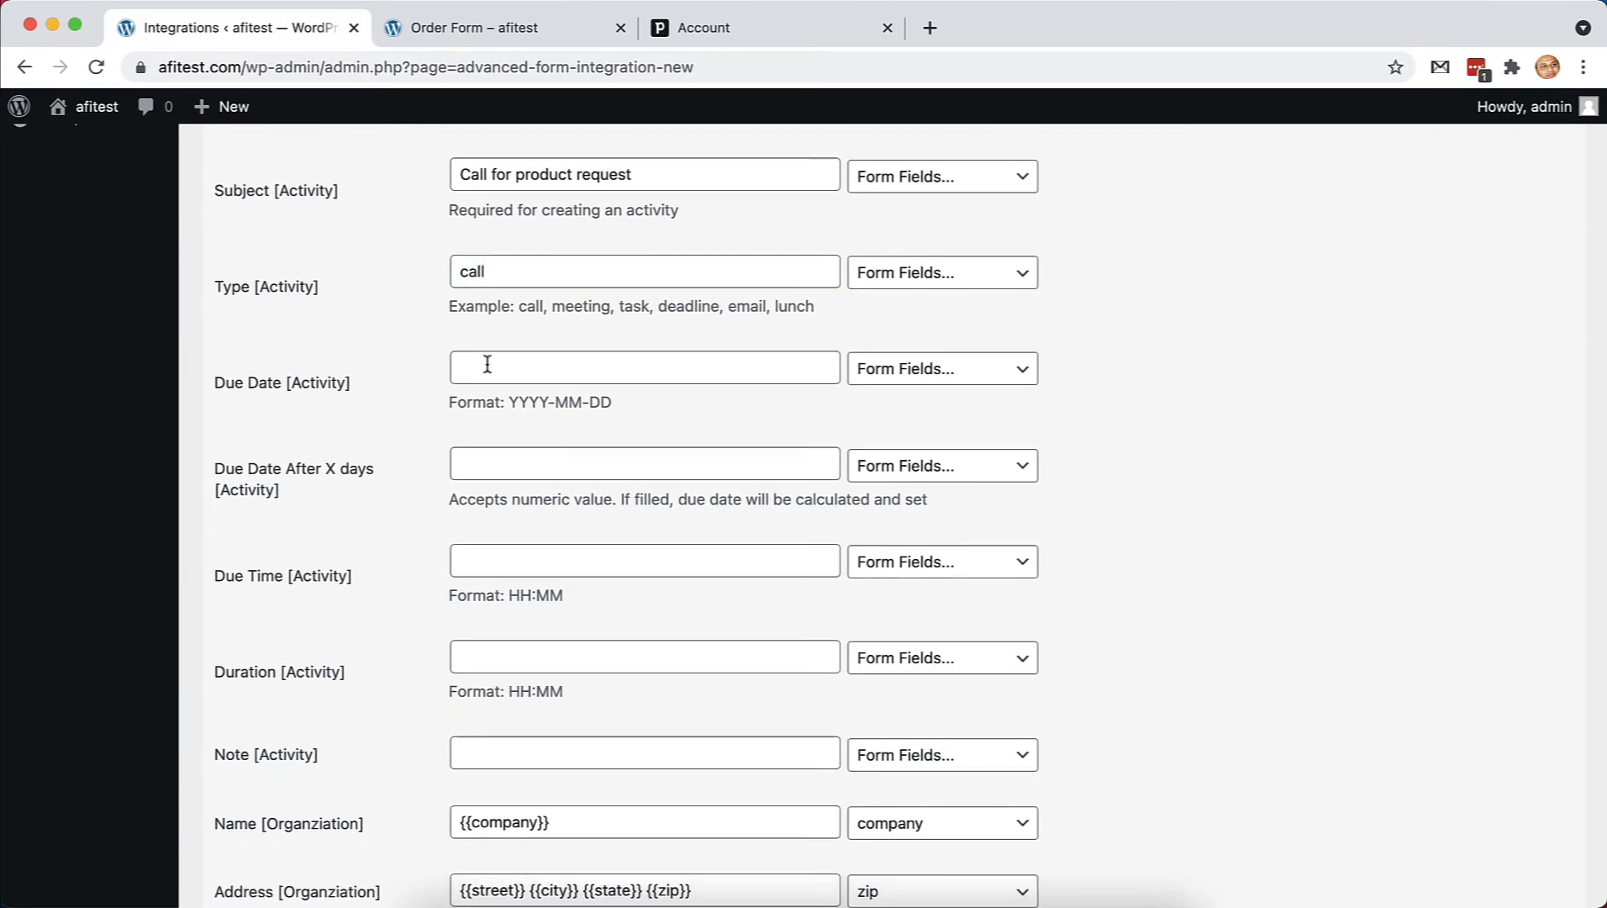
click(496, 370)
Make the activity due after 3 days at 09:00
click(480, 468)
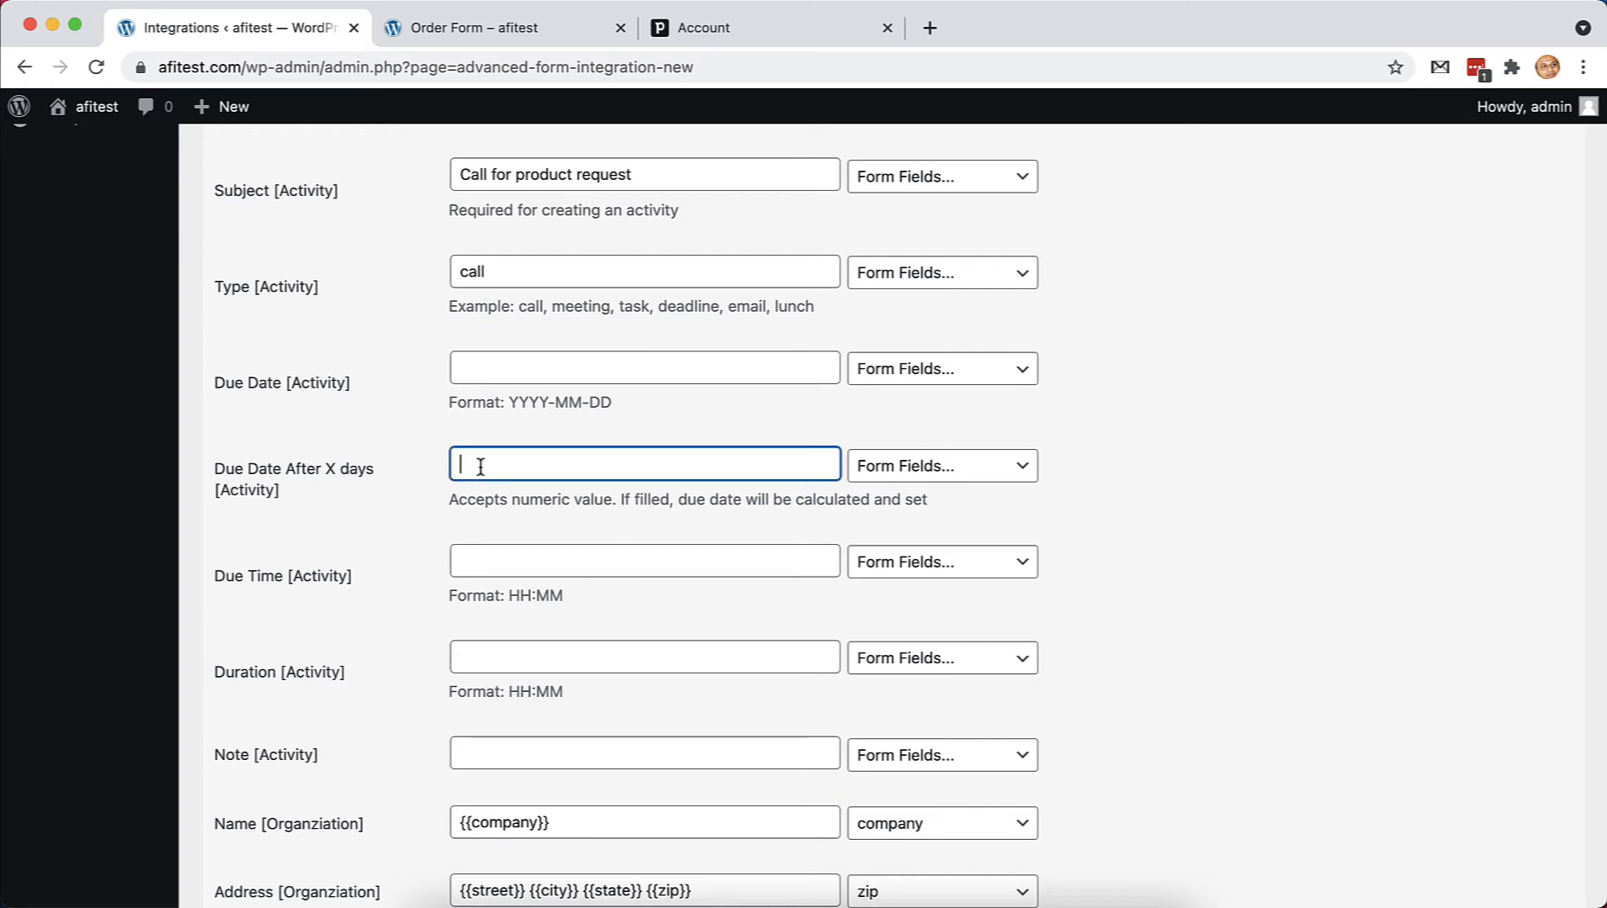
text(3)
click(507, 509)
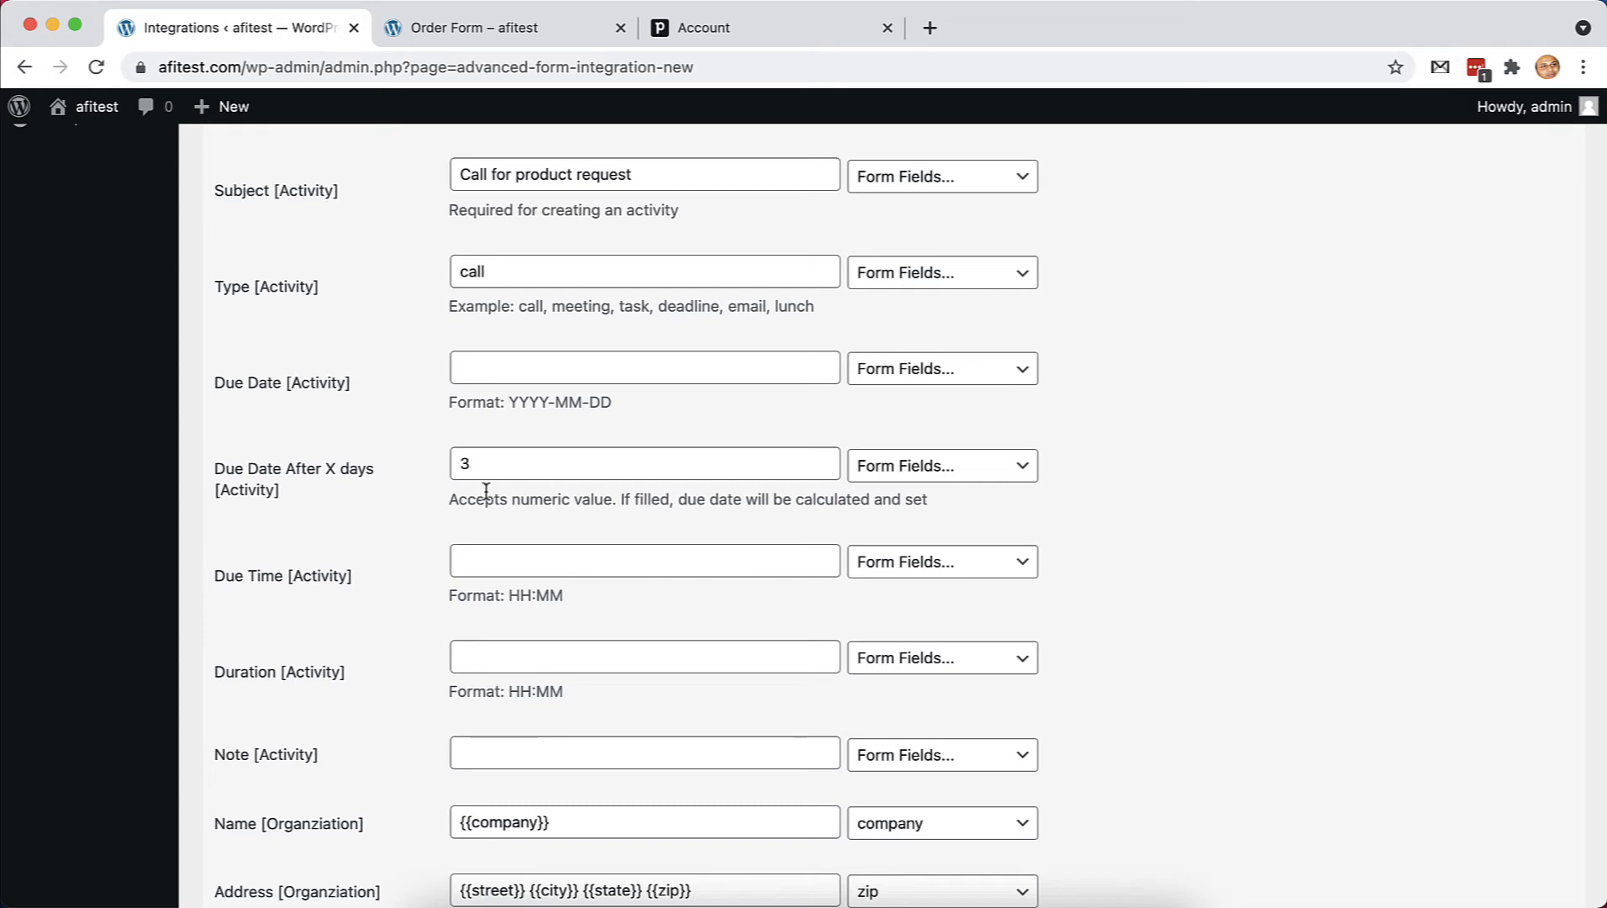
scroll(491, 521, down, 1)
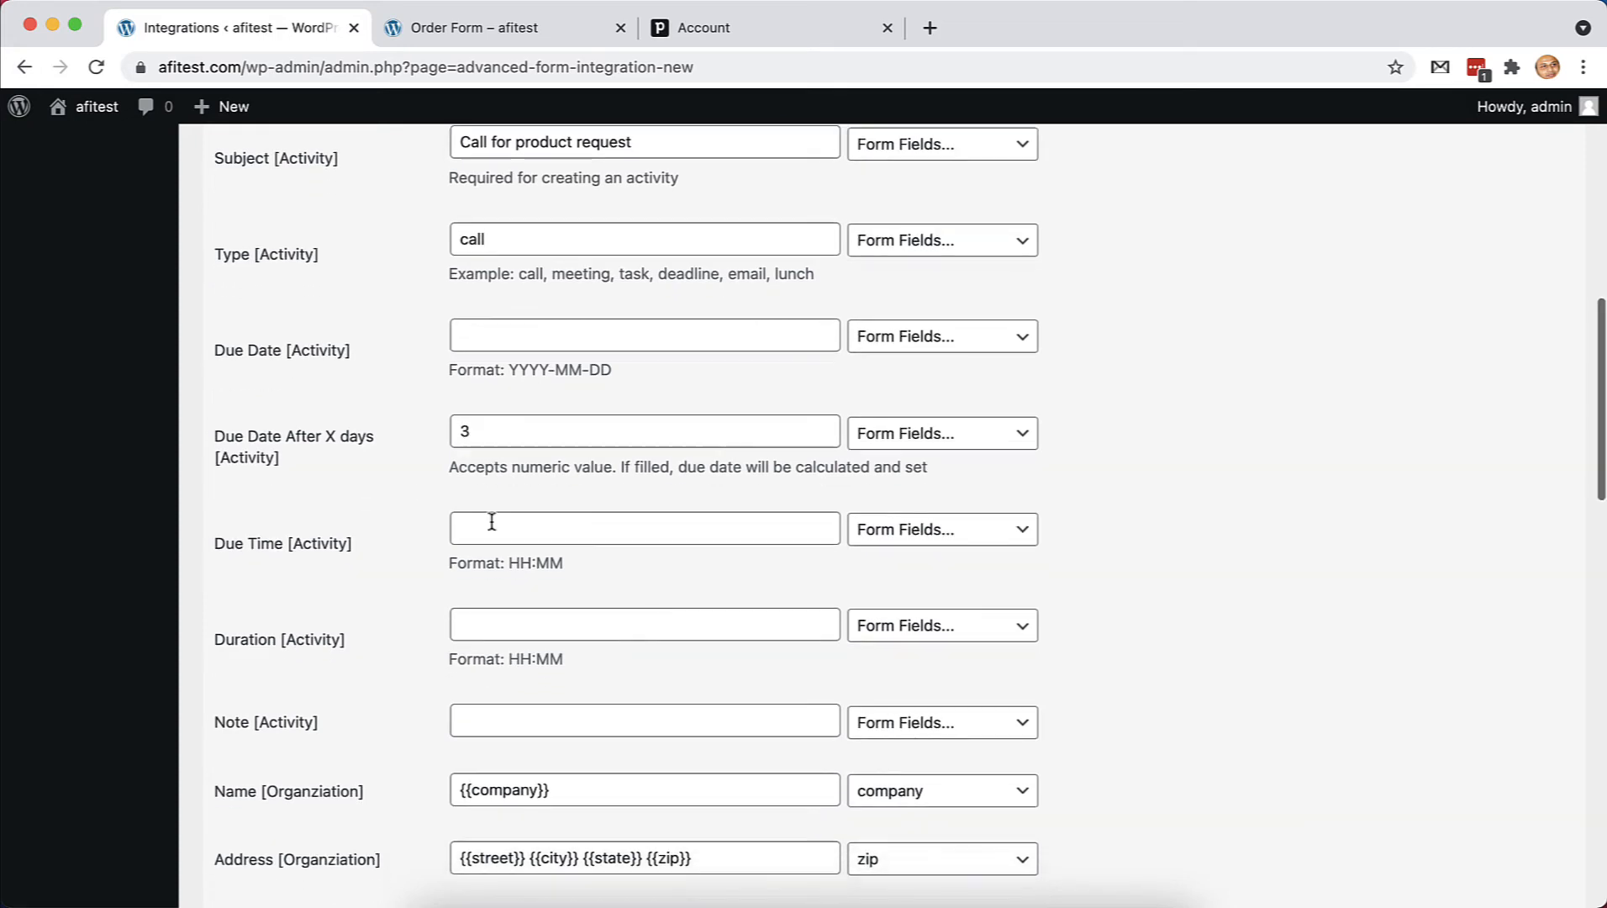
click(543, 529)
text(09:00)
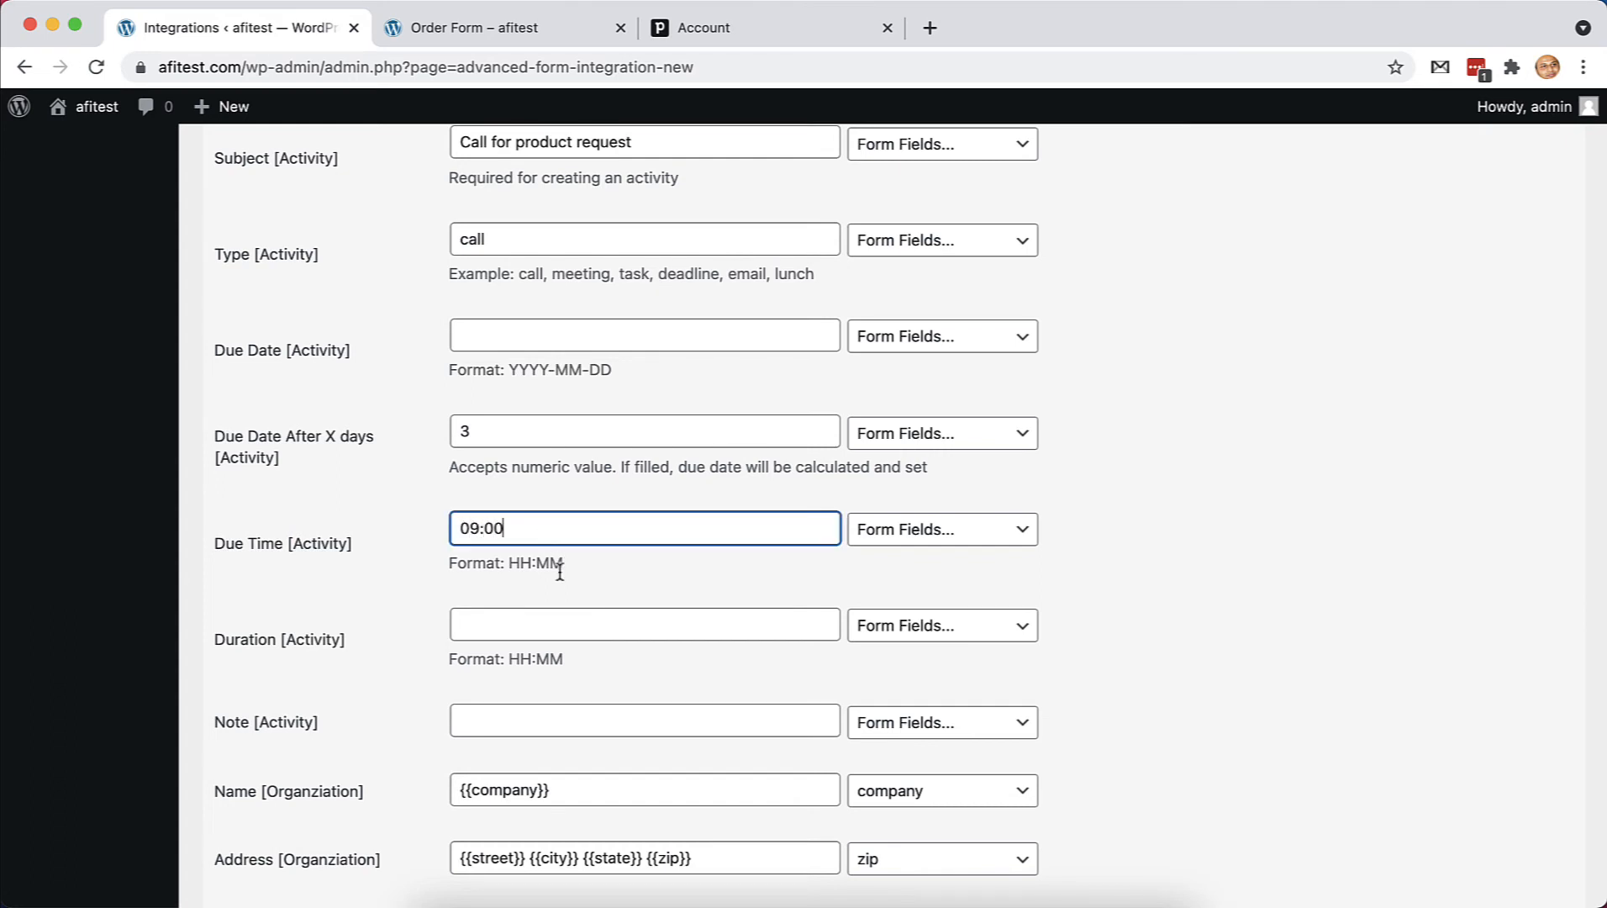
scroll(559, 572, down, 2)
scroll(388, 588, up, 5)
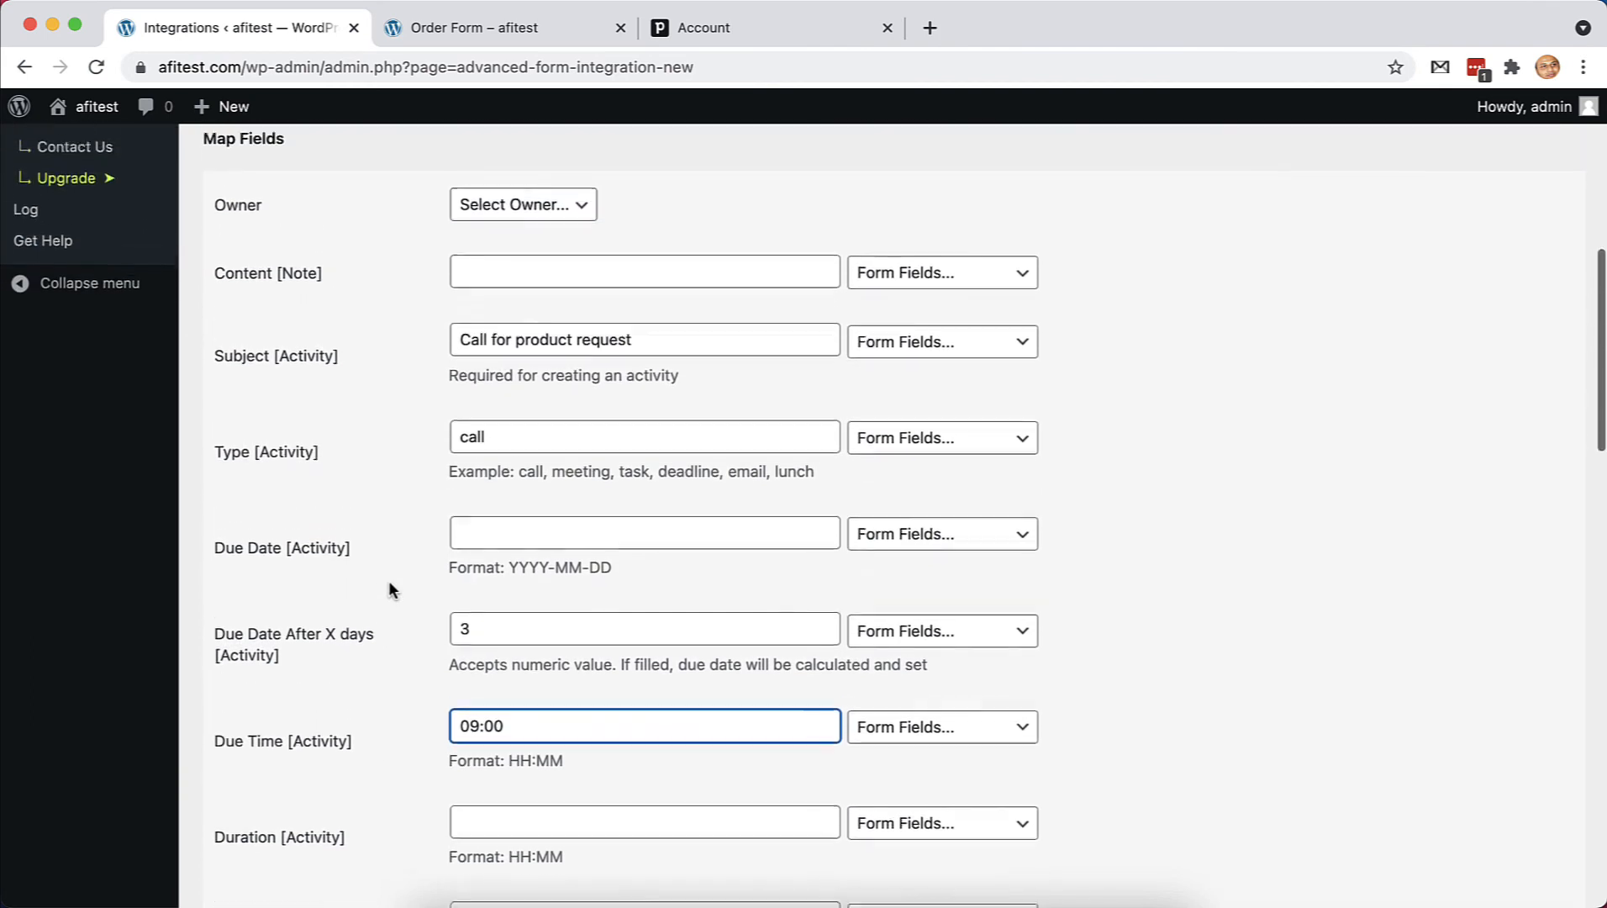
scroll(388, 589, up, 1)
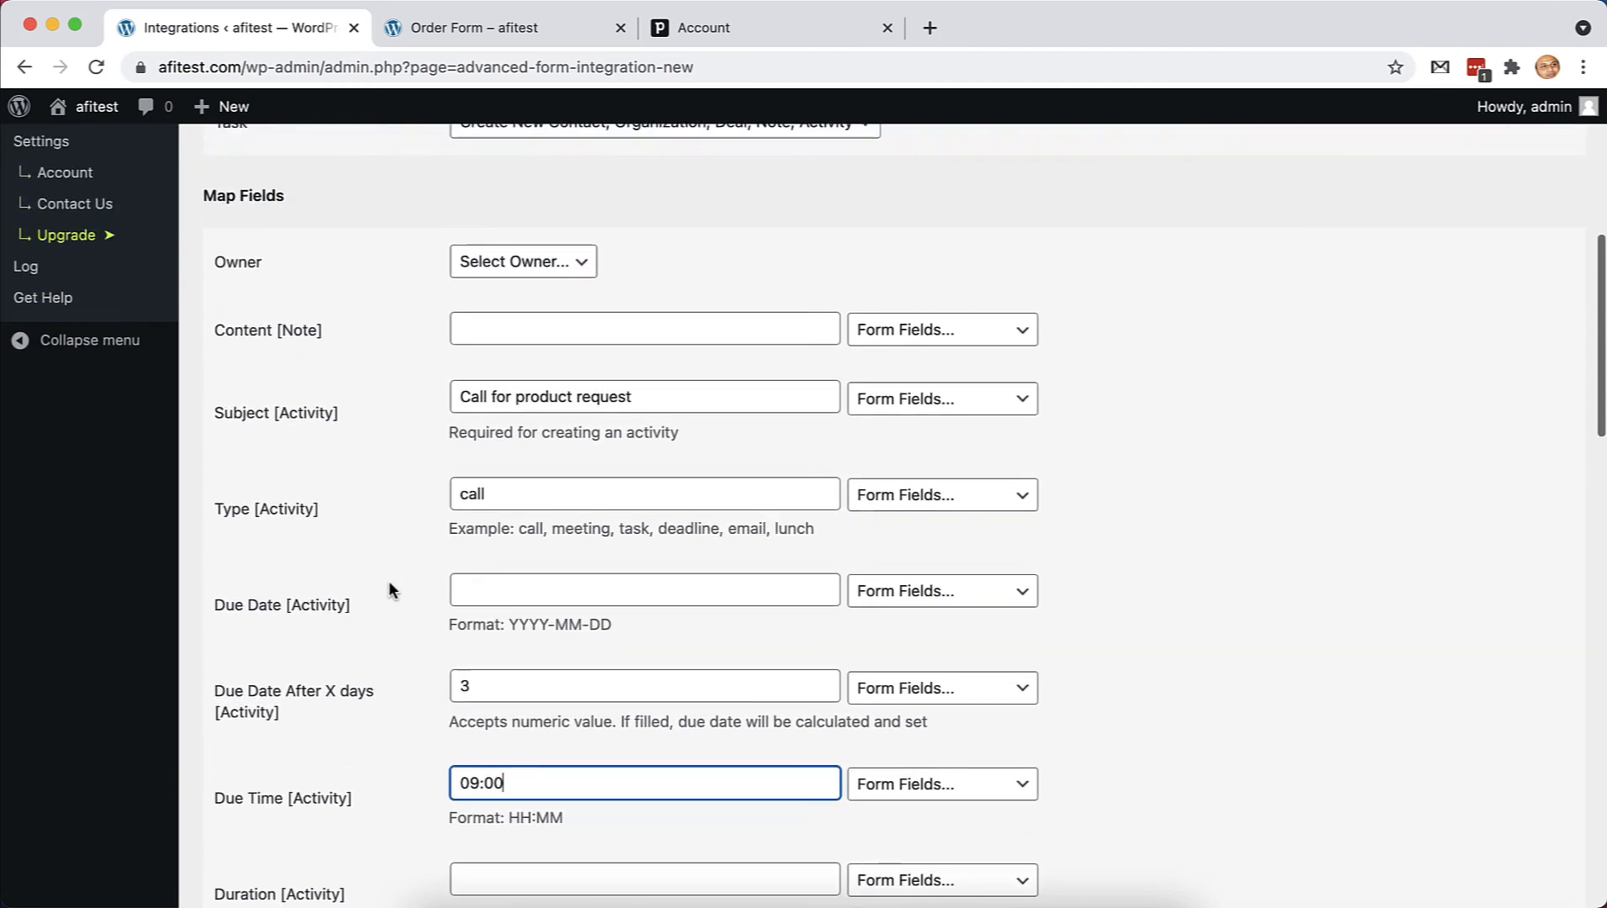
Map the note content to the additional-comment form field
click(972, 334)
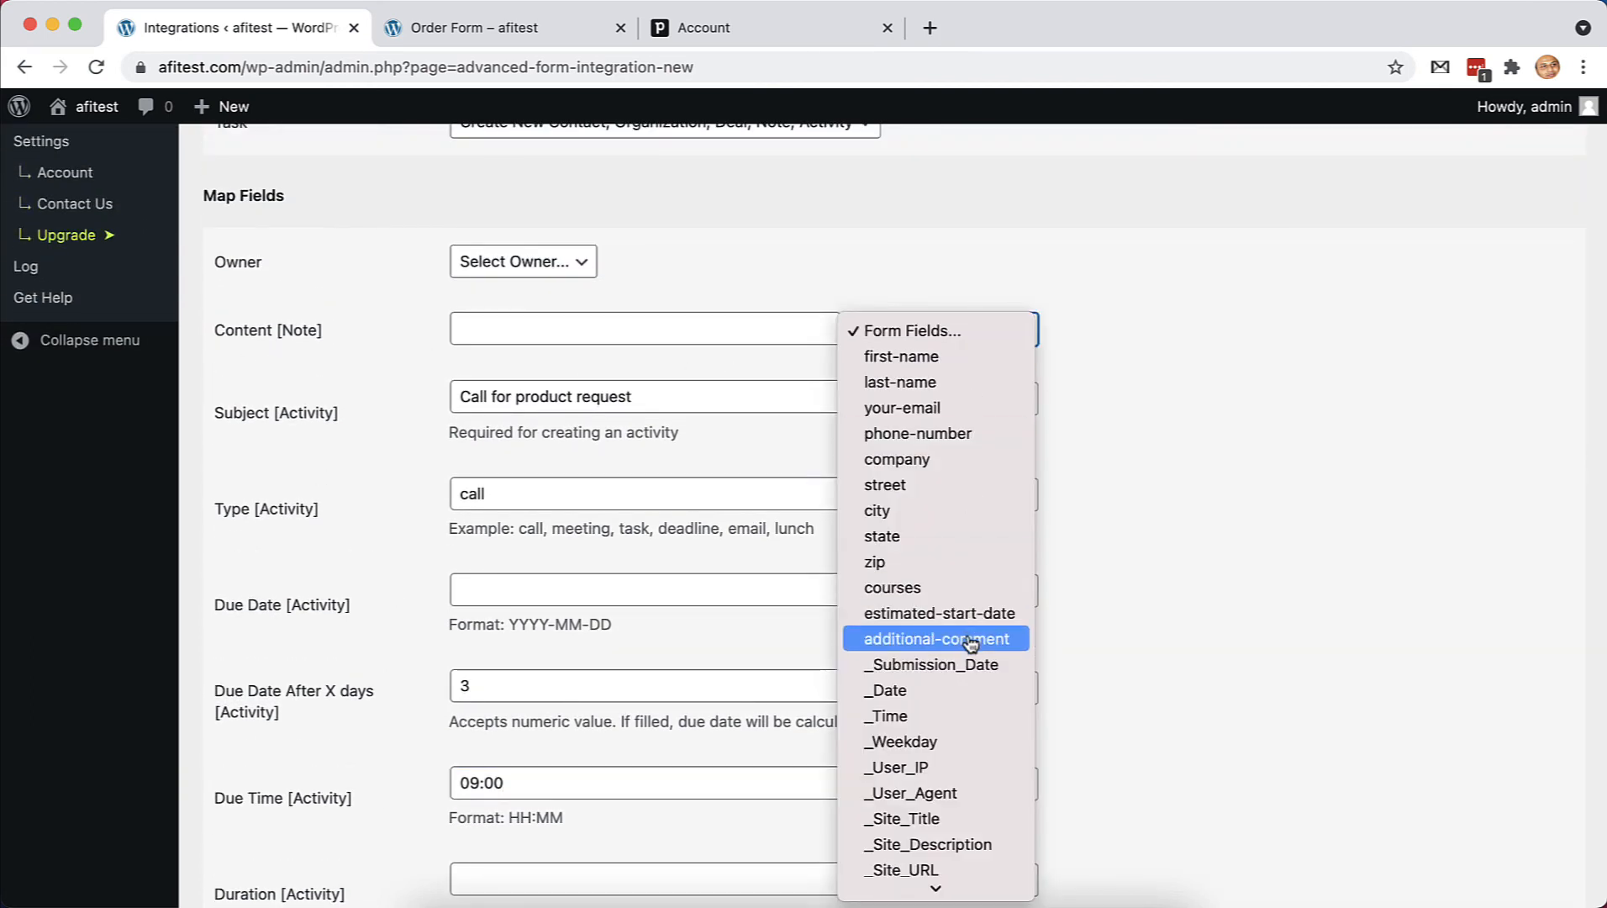
click(972, 641)
scroll(661, 454, up, 1)
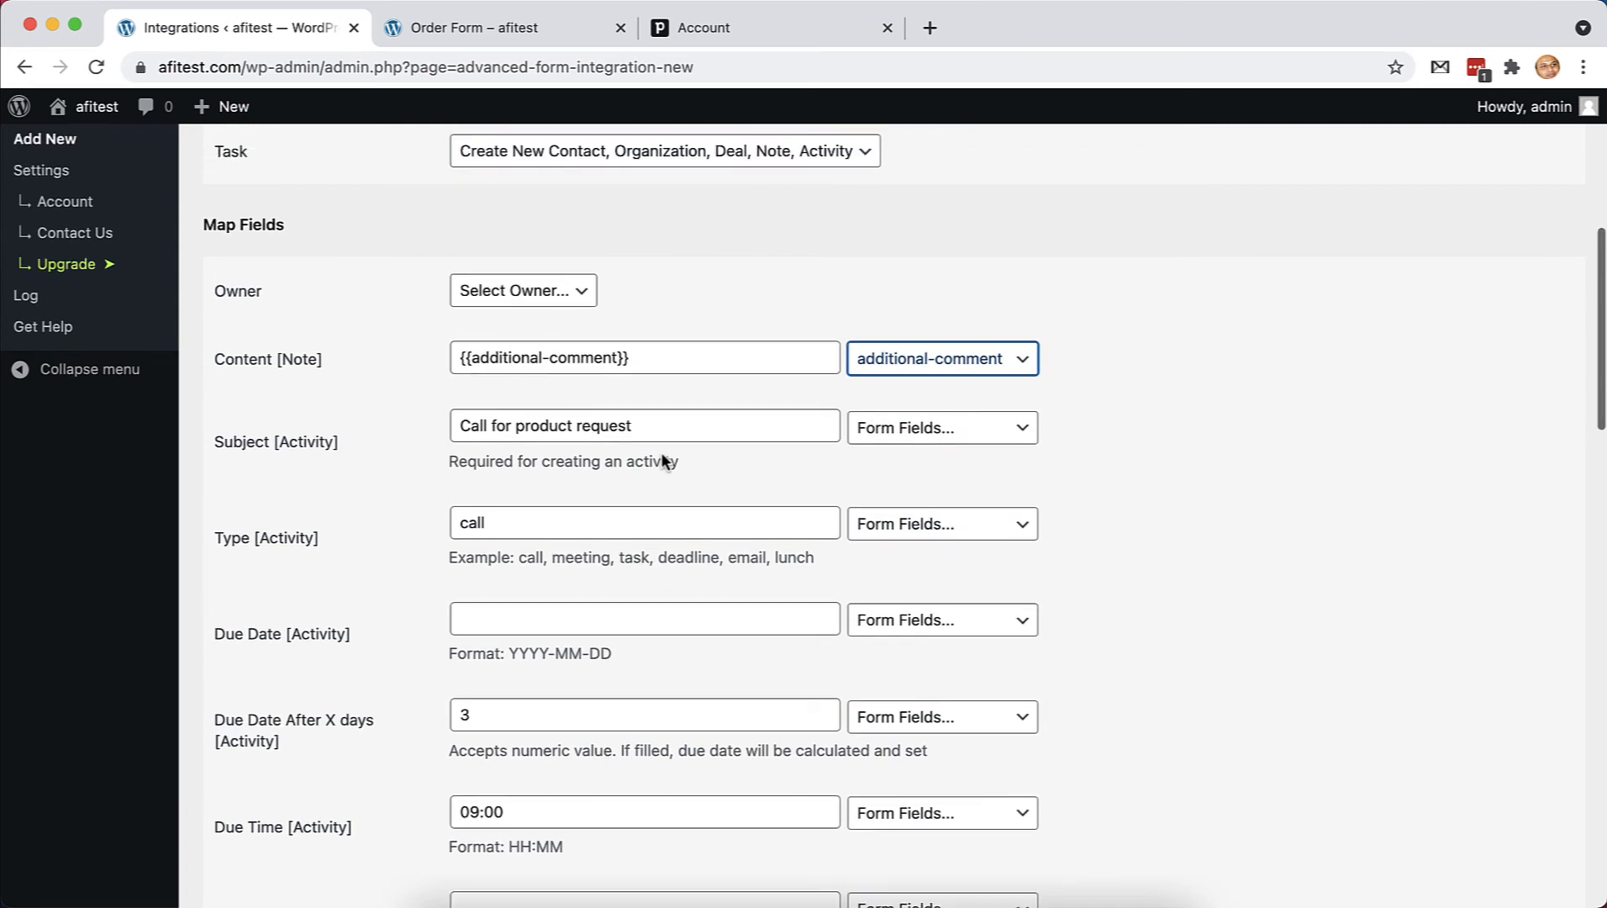
scroll(661, 450, up, 2)
click(555, 357)
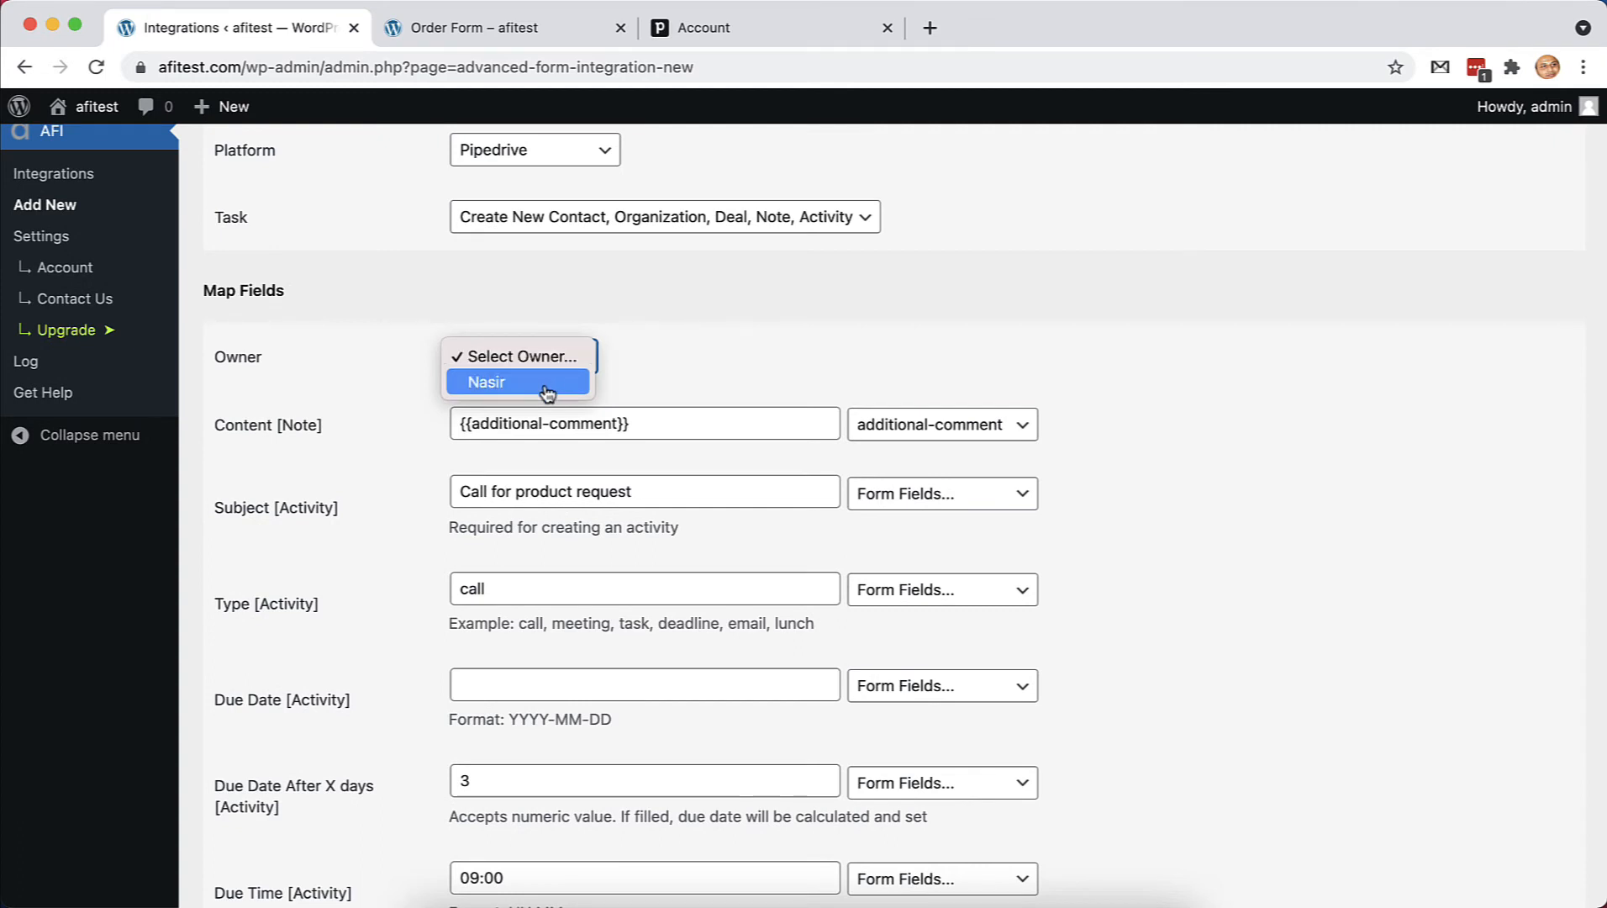
Make the only listed Pipedrive user the owner and save the integration
click(546, 385)
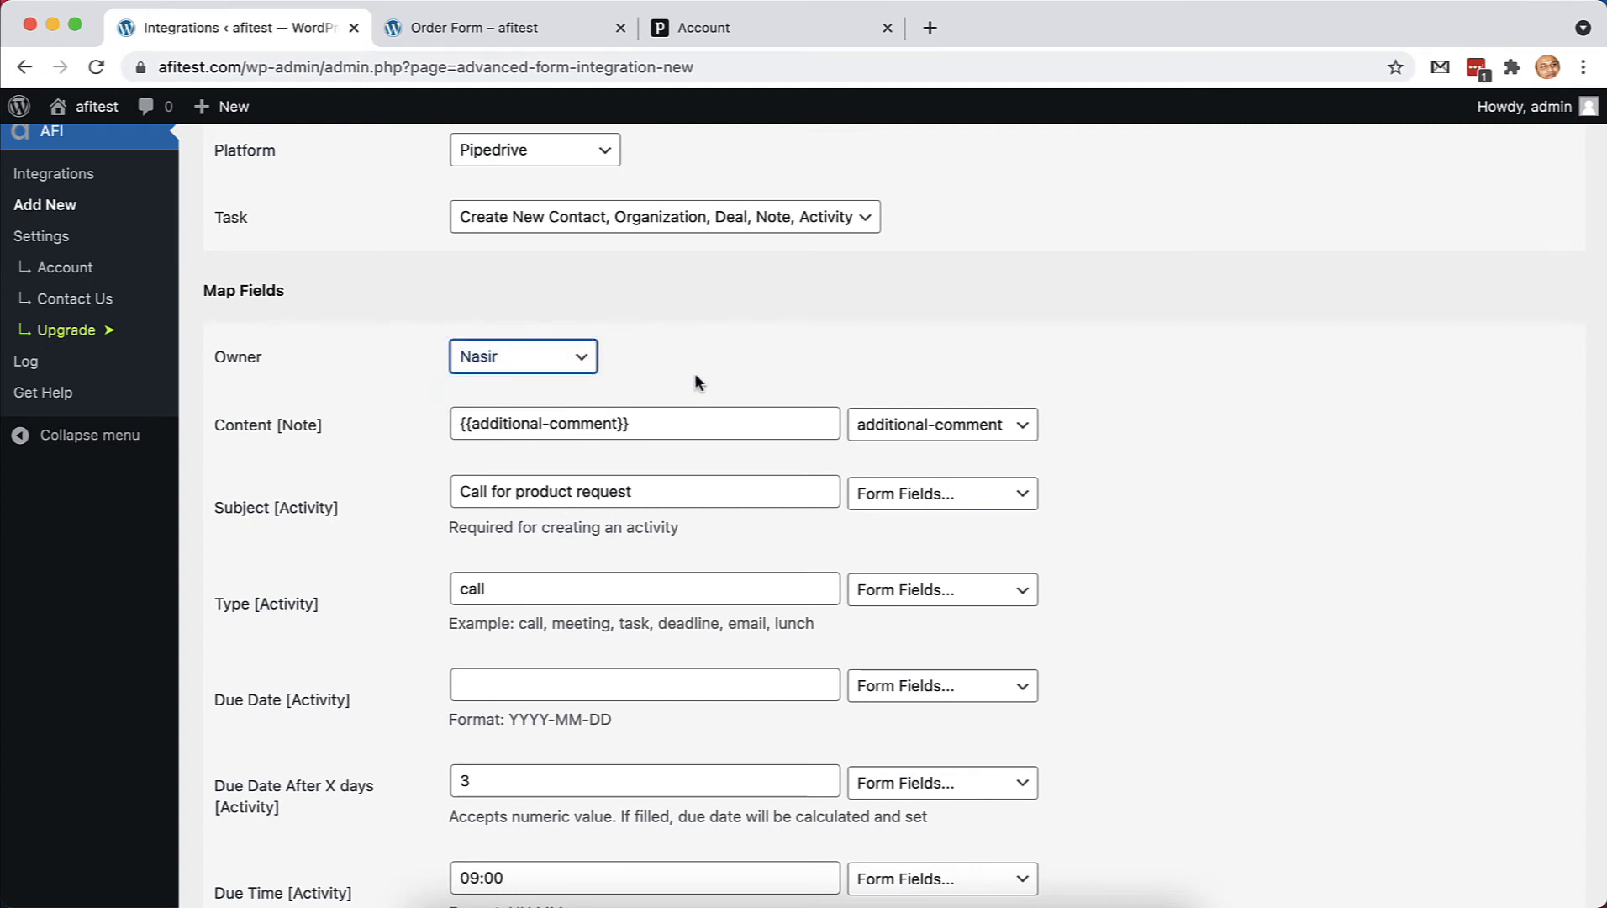
scroll(695, 376, down, 3)
scroll(269, 740, down, 10)
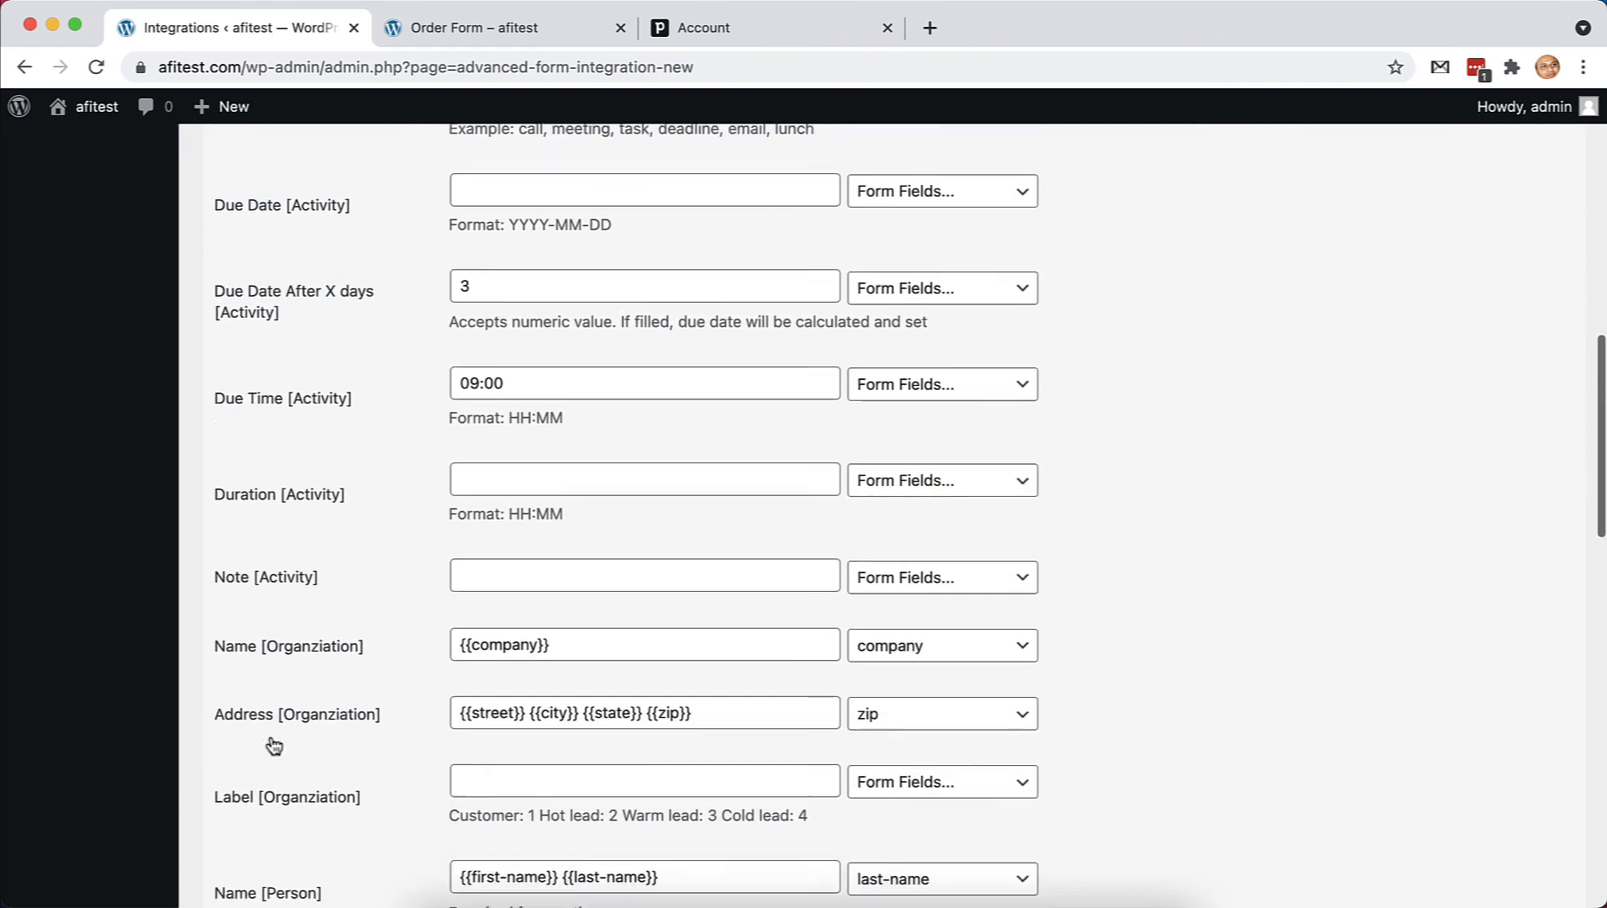
scroll(274, 745, down, 14)
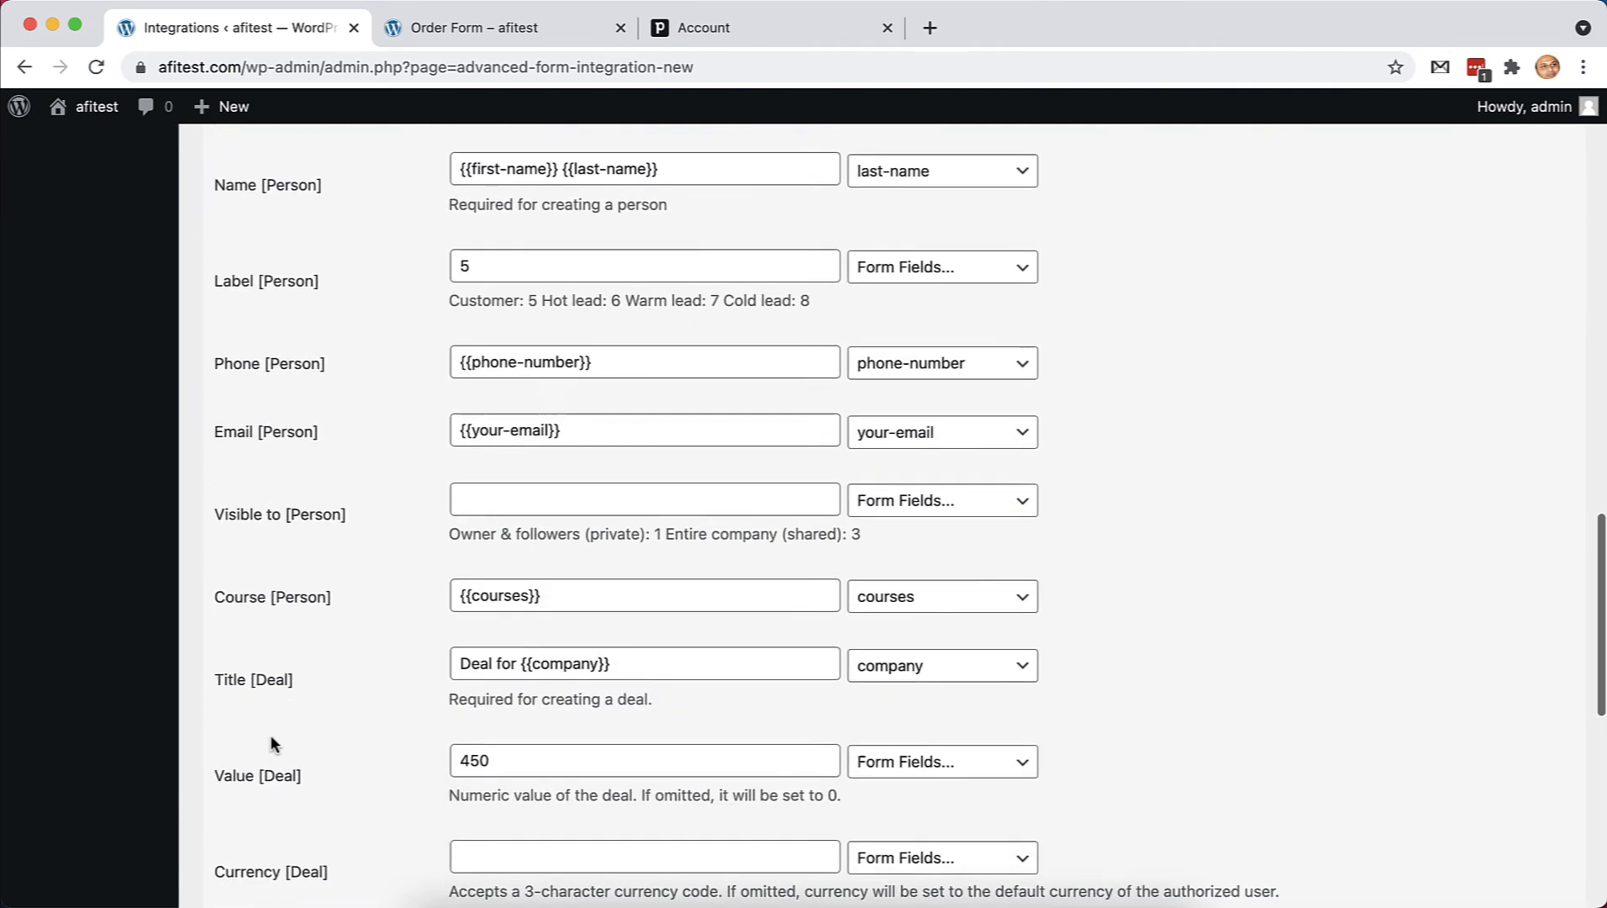
scroll(274, 745, down, 7)
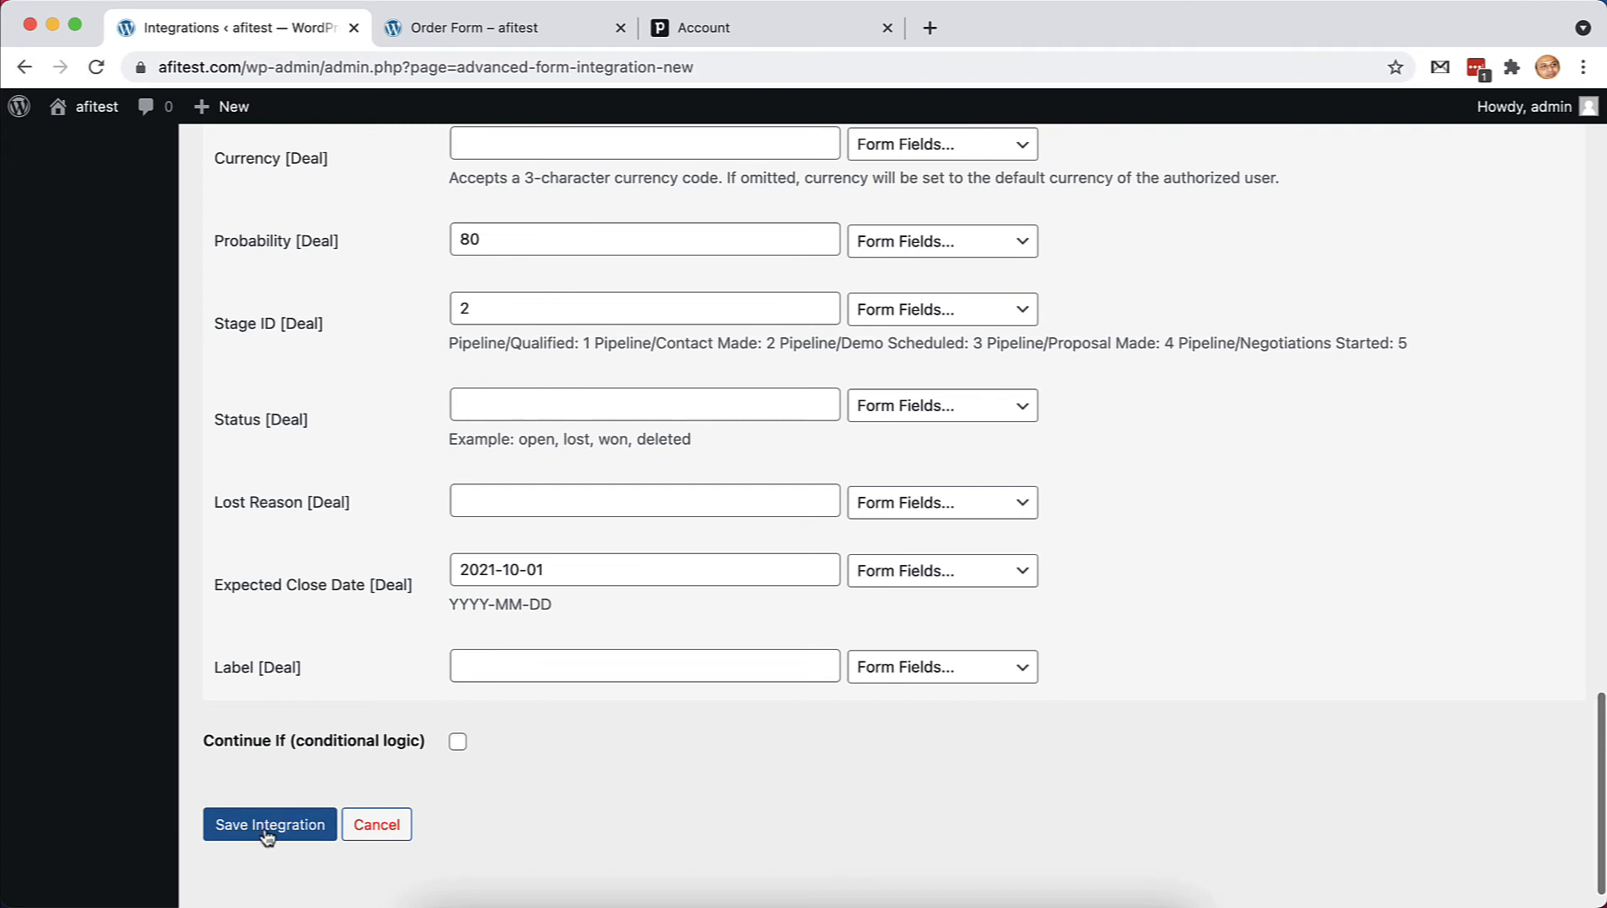
click(267, 828)
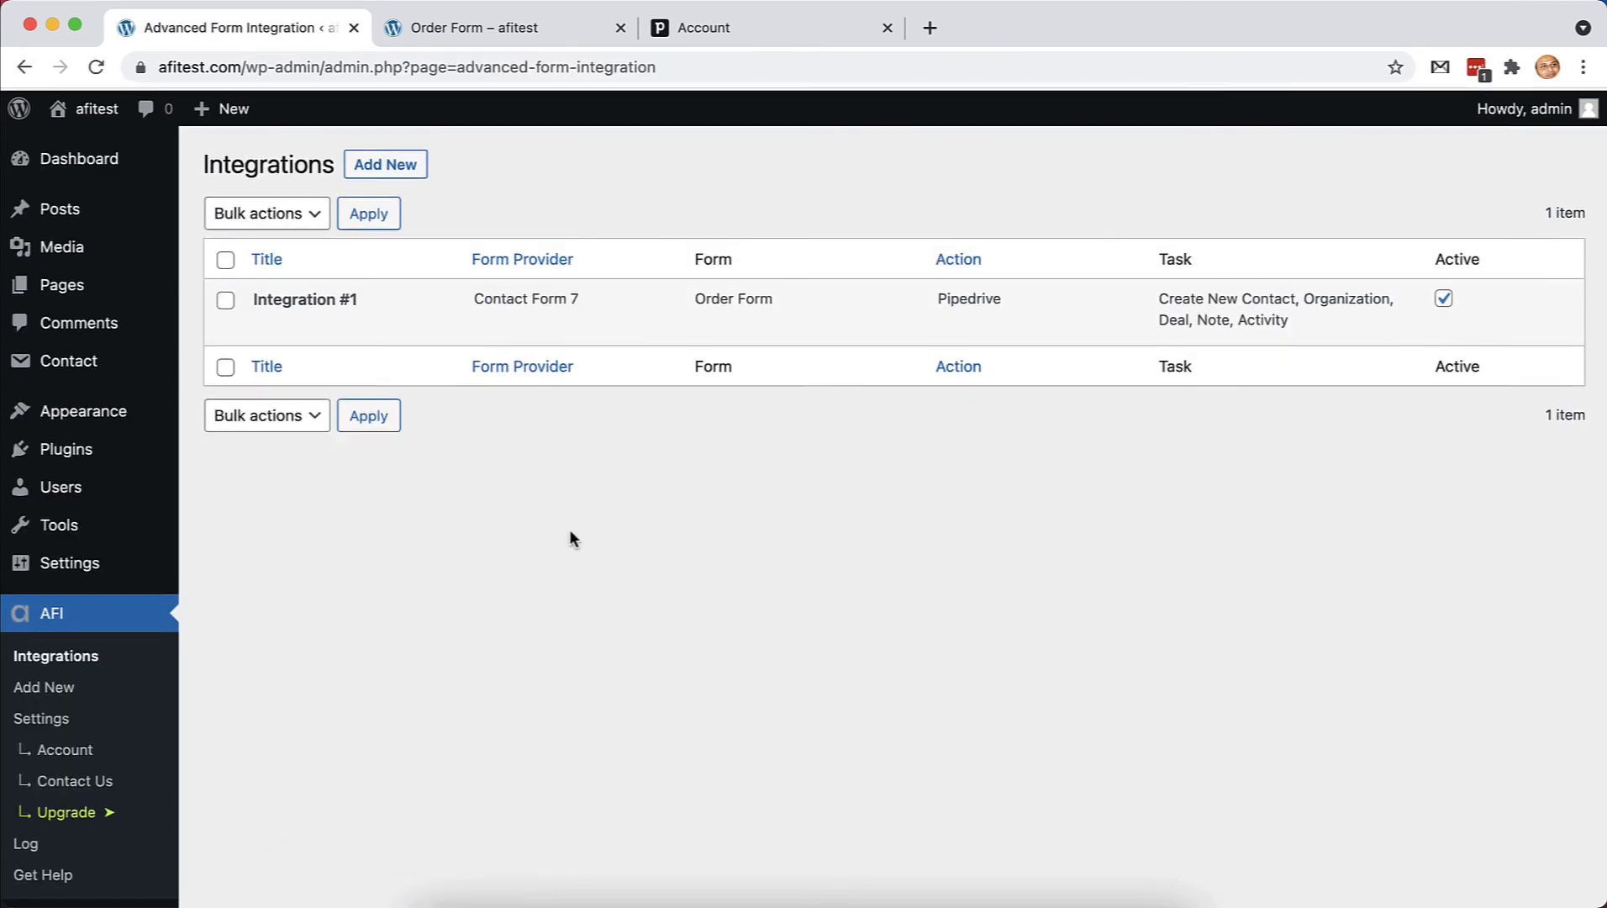
On the Order Form, enter the test contact's first name, last name and e-mail
click(514, 25)
scroll(558, 362, up, 10)
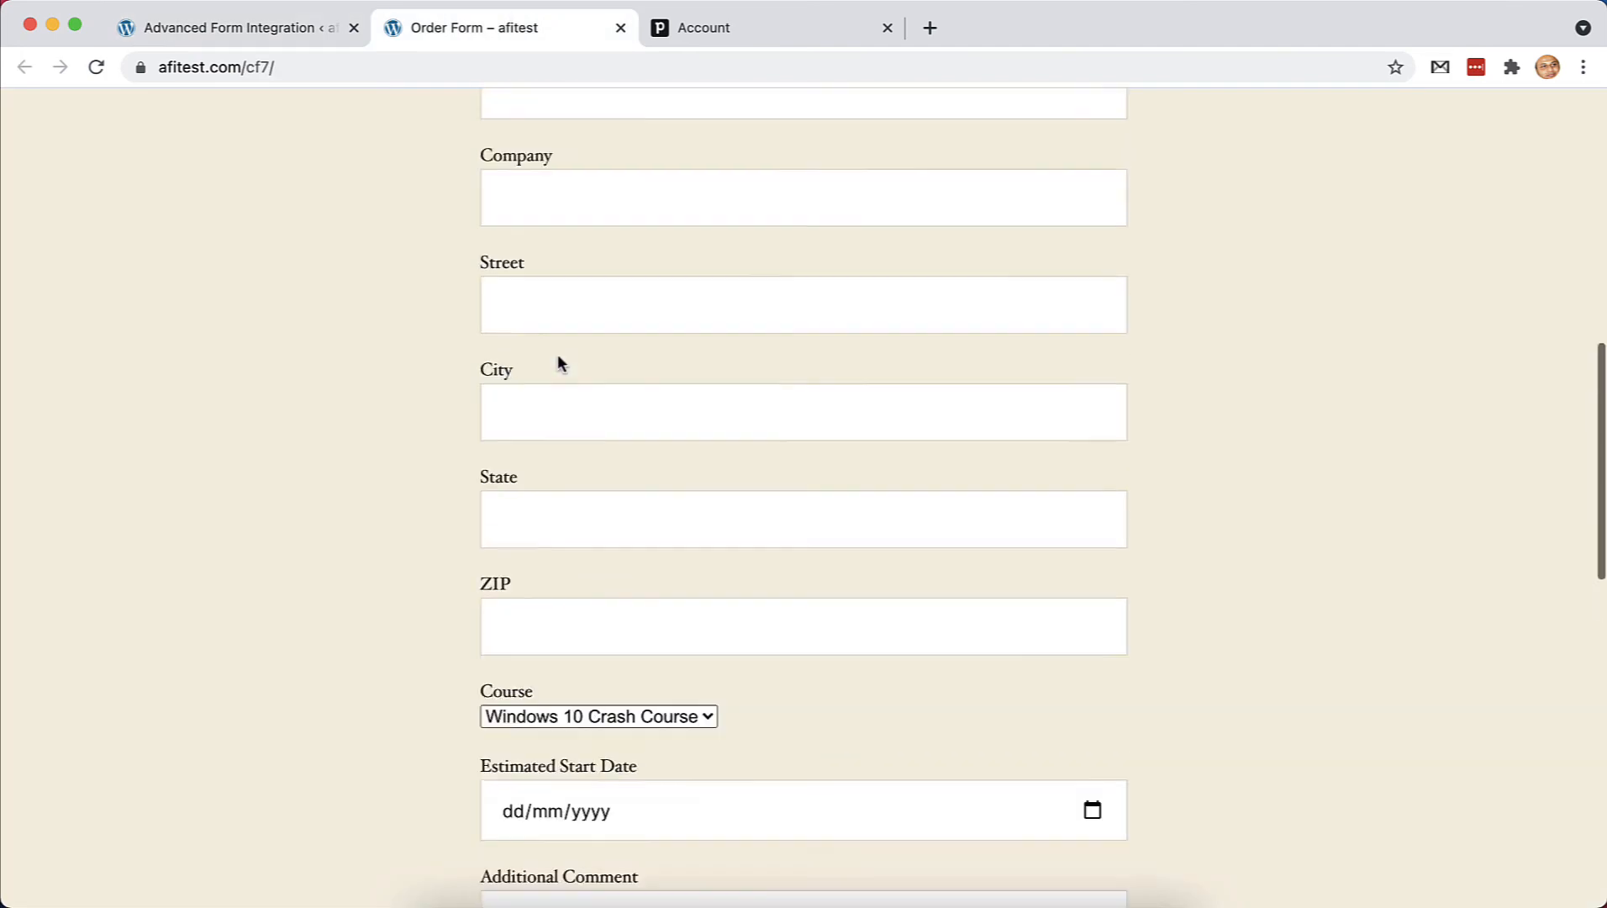
click(570, 378)
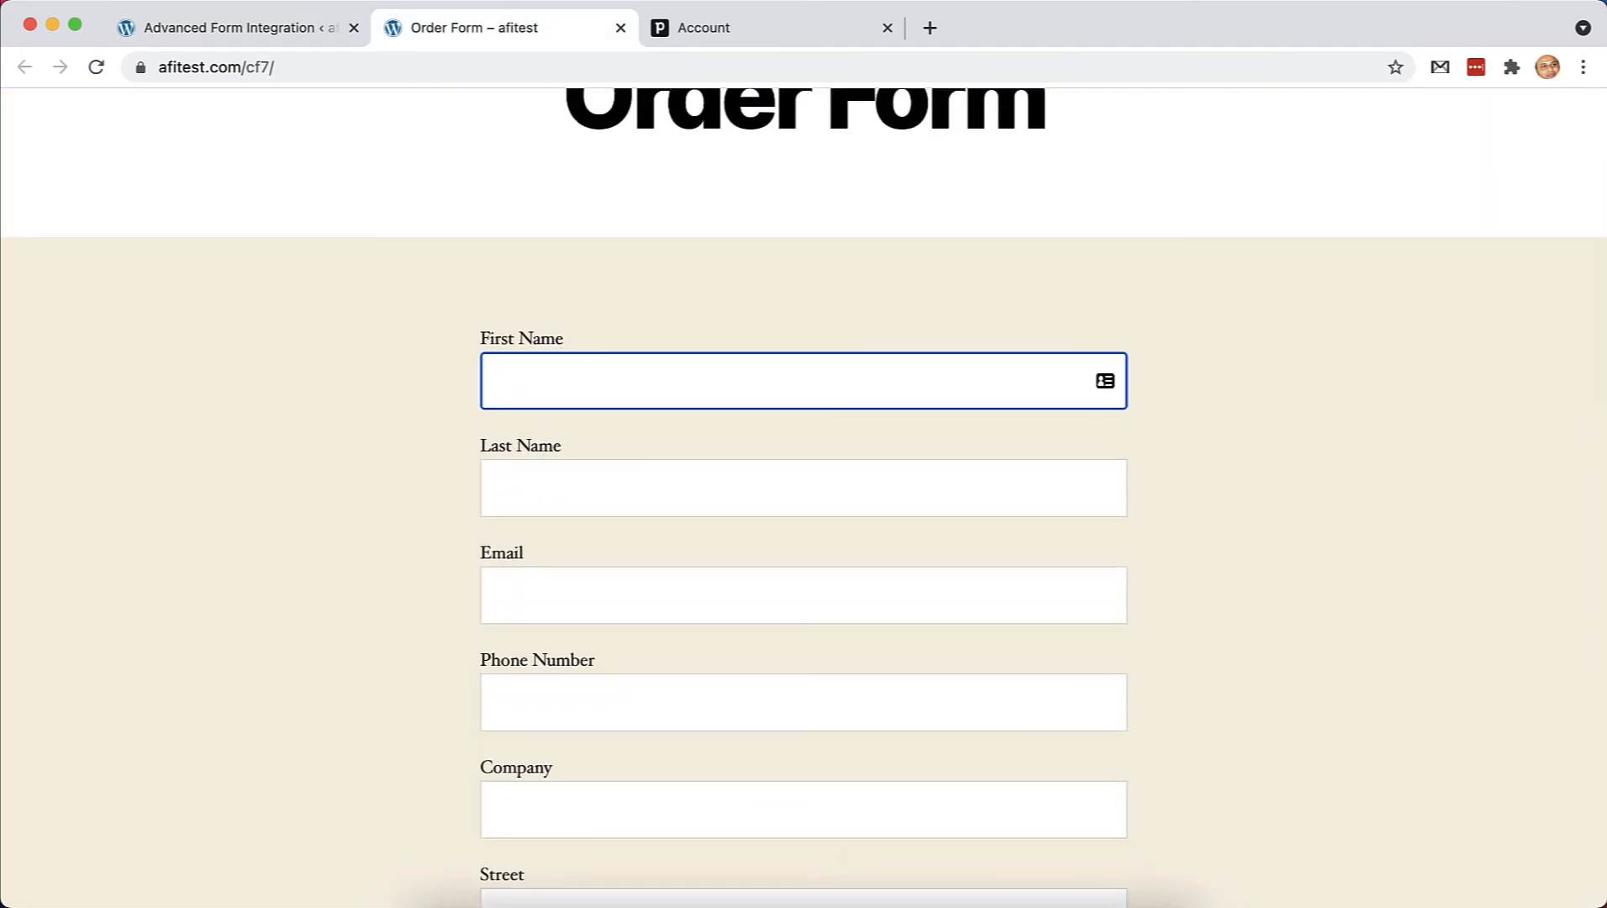
text(John)
key(Tab)
text(Doe)
key(Tab)
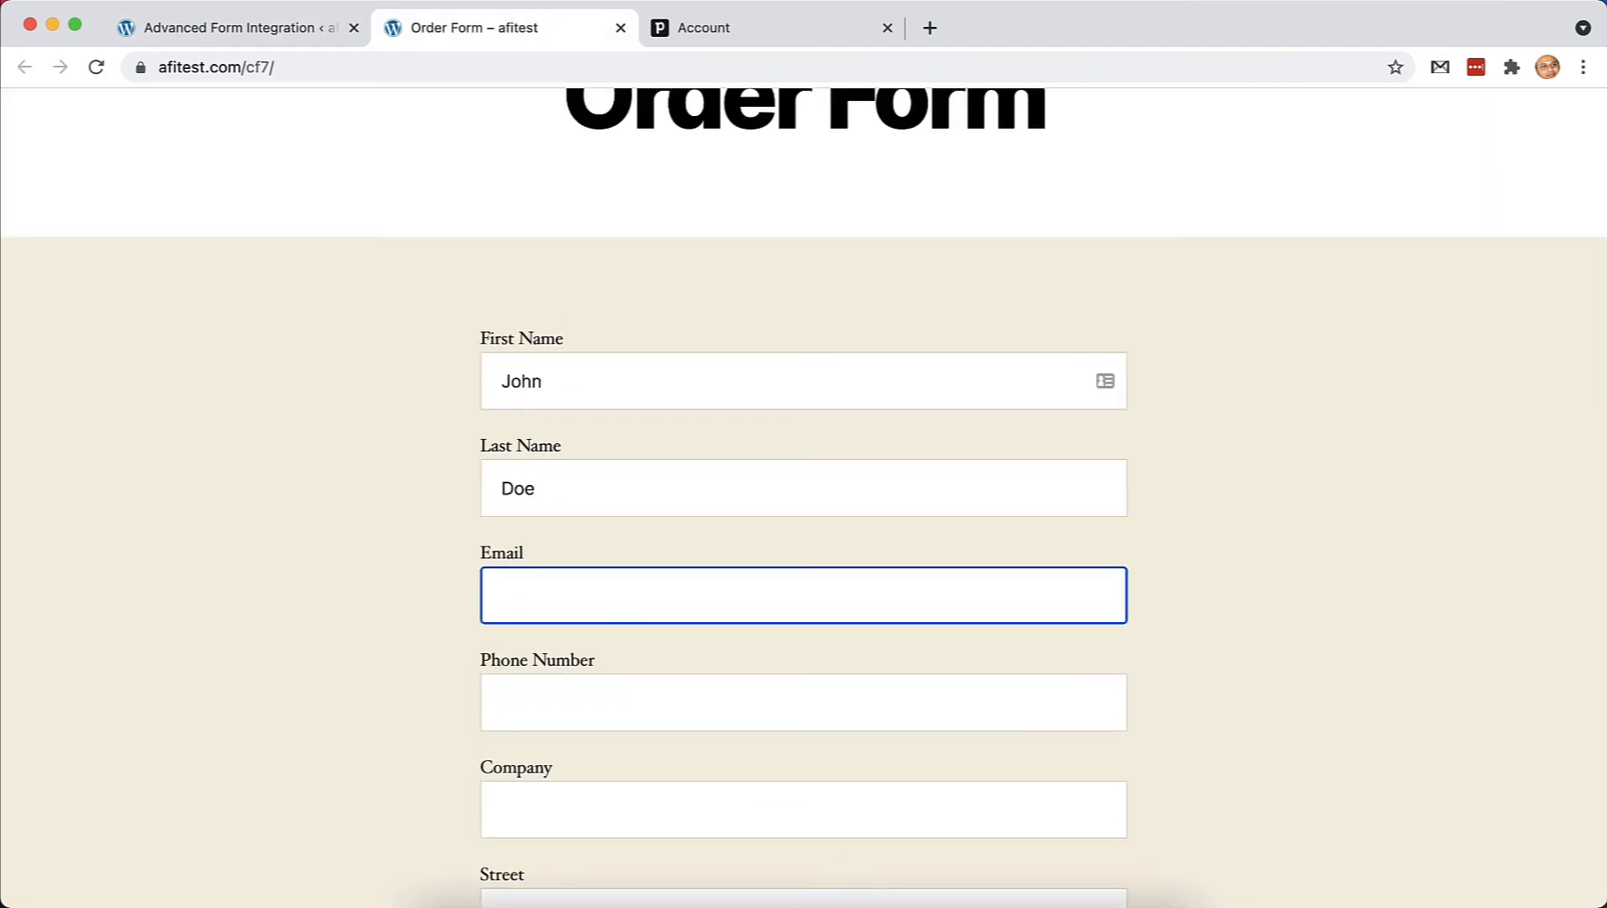
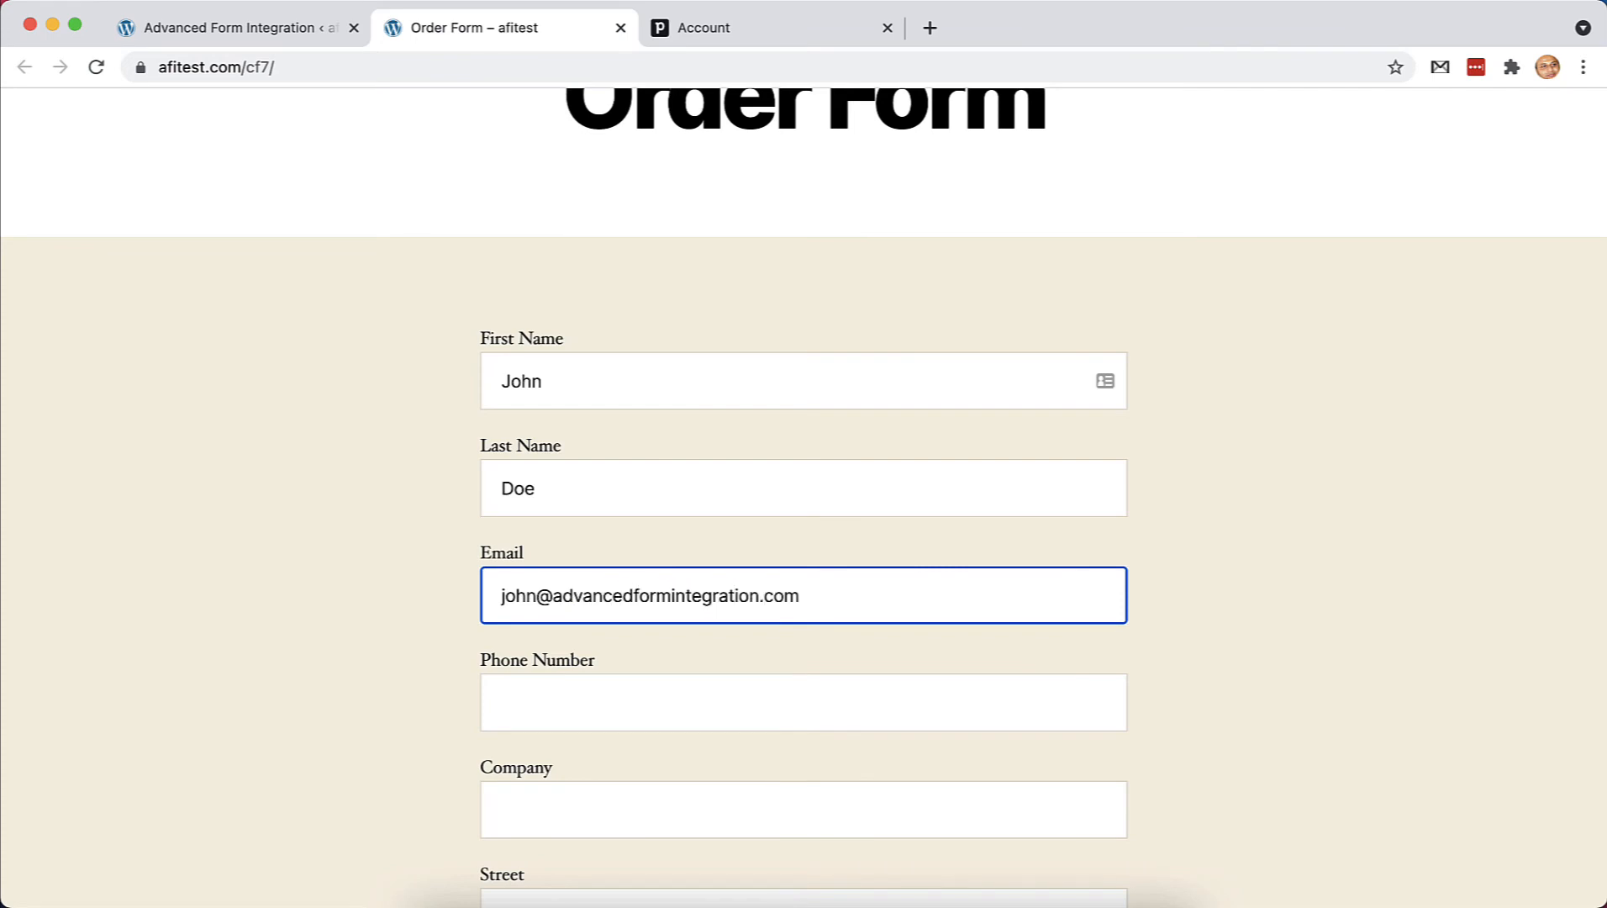
Fill in the contact's phone number and the company name AFI
scroll(535, 466, down, 3)
click(534, 466)
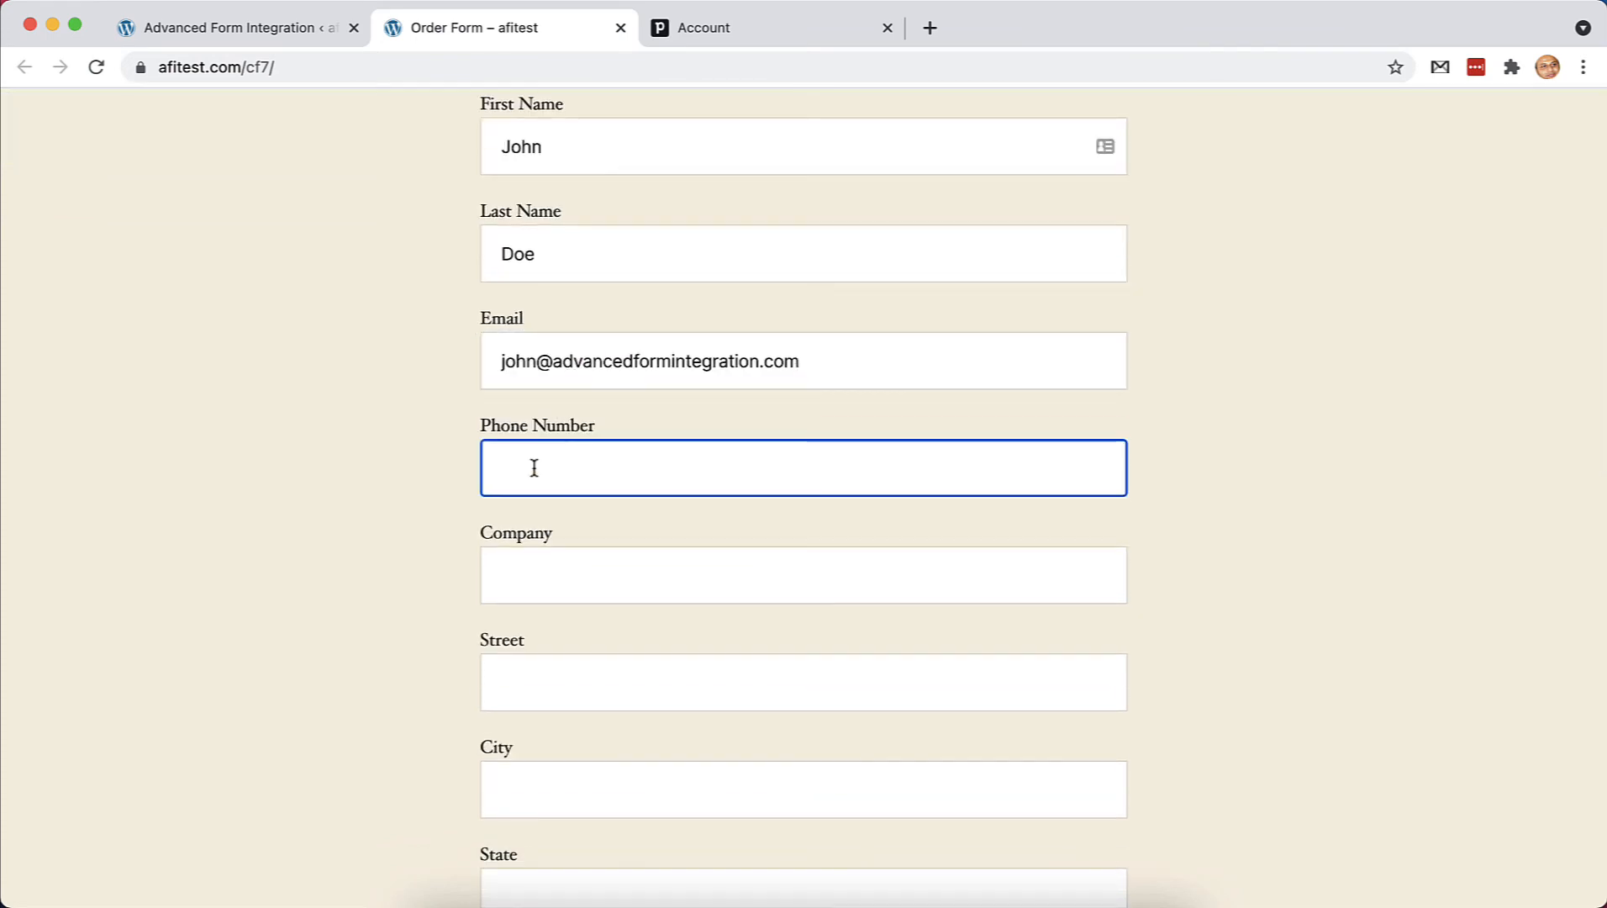
scroll(538, 513, down, 2)
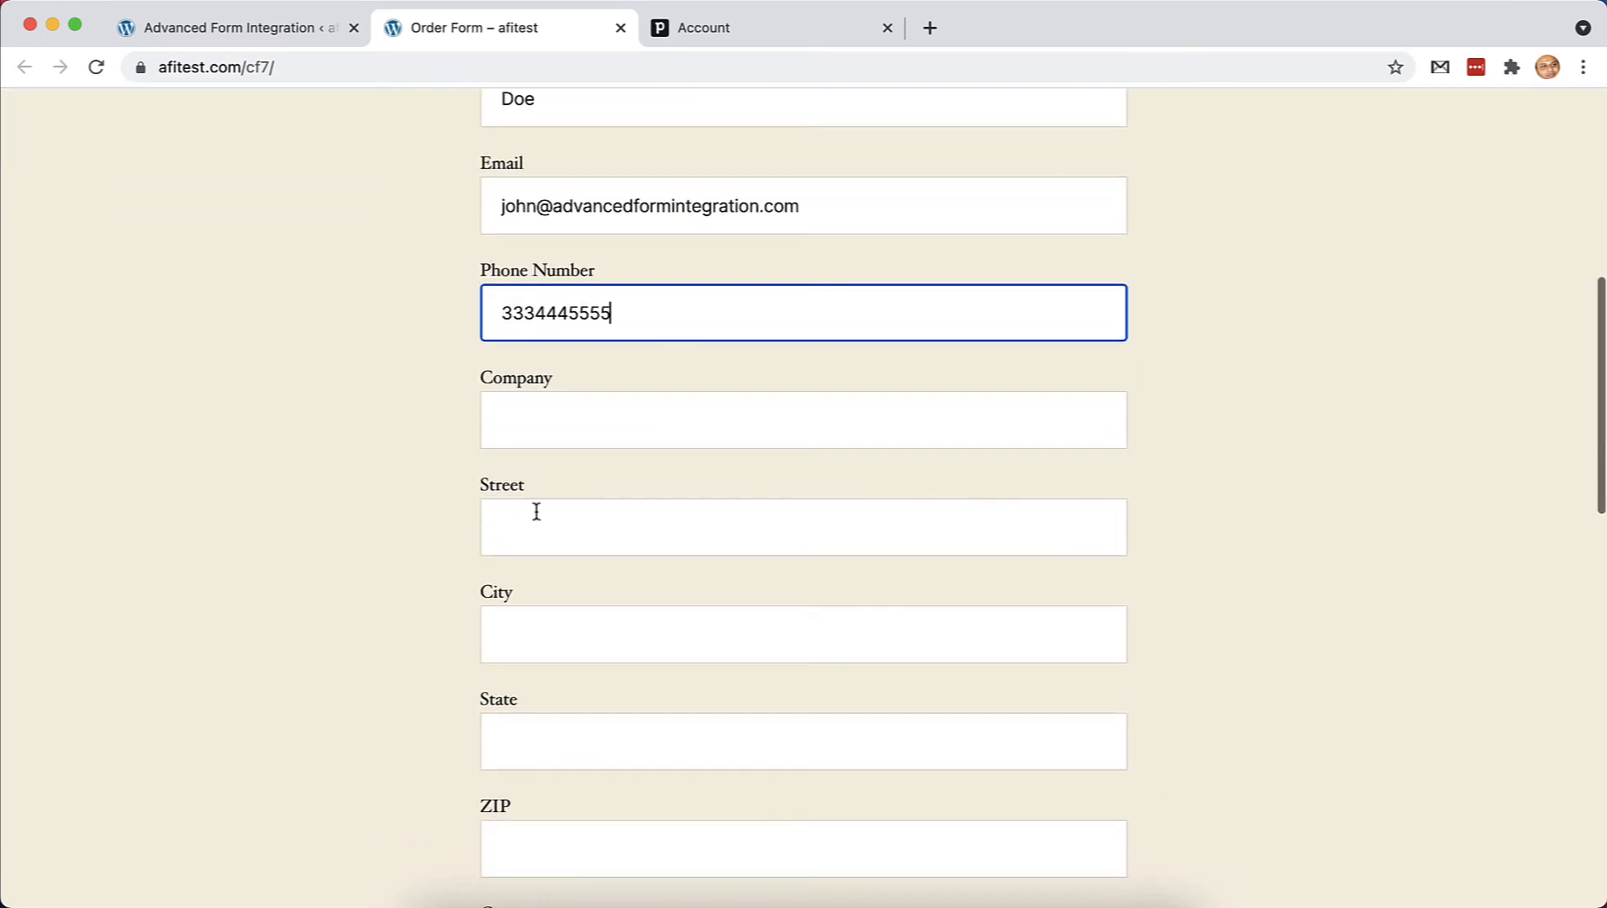
click(639, 420)
text(AFI)
scroll(750, 567, down, 2)
Fill in the contact's street address, city, state and ZIP code
click(767, 375)
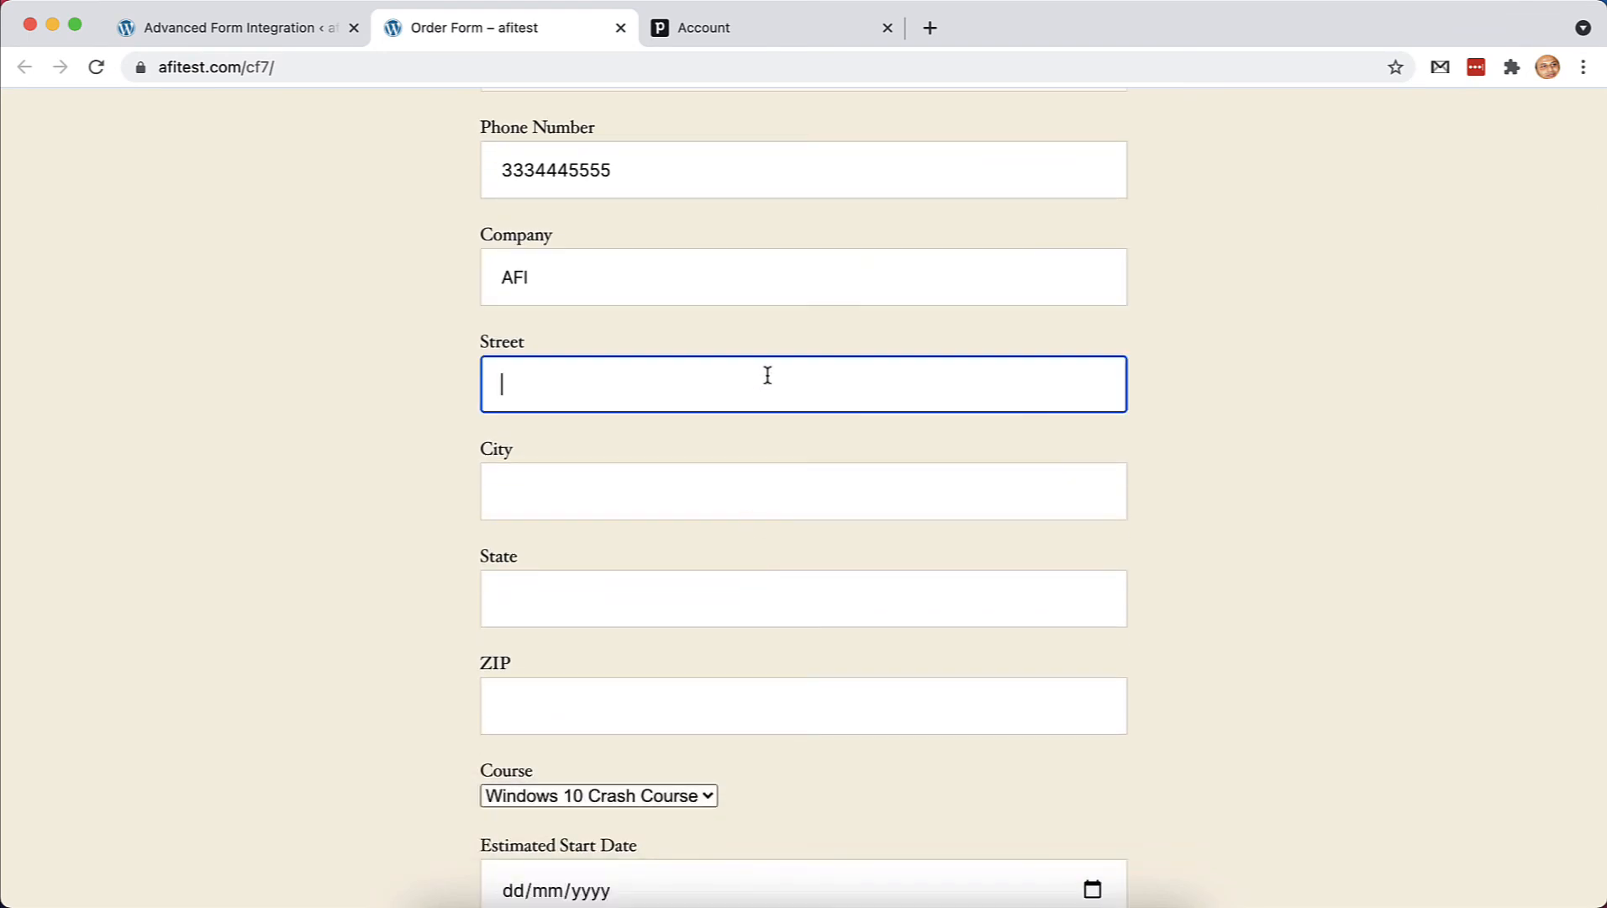
text(123 Test Road)
click(791, 492)
scroll(791, 482, down, 1)
text(New York)
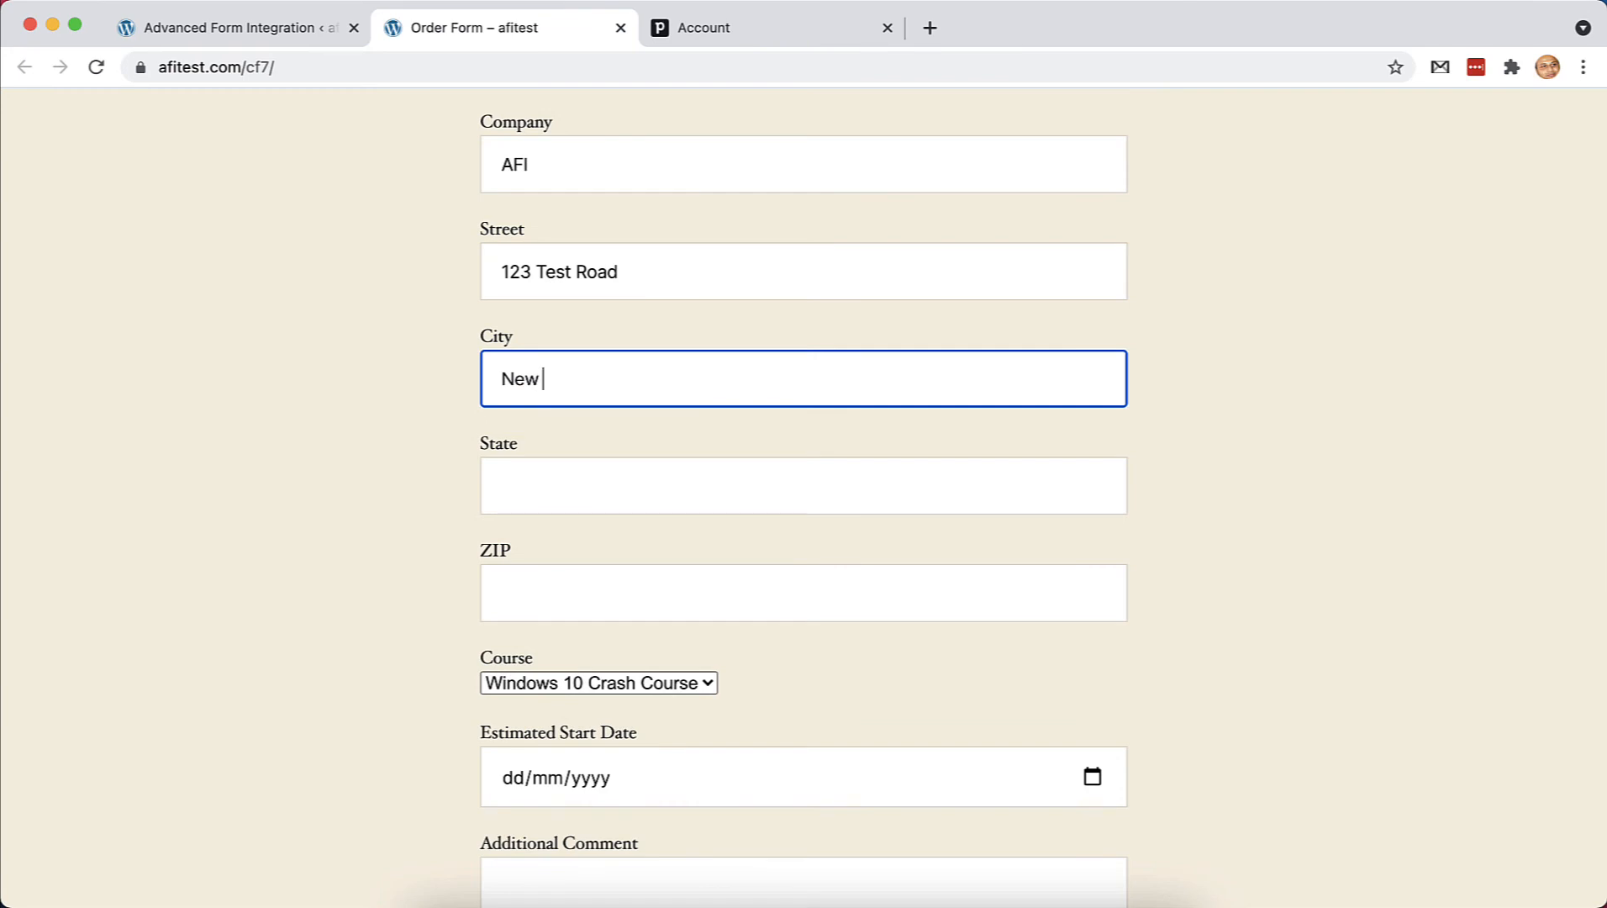
click(806, 502)
scroll(805, 502, down, 1)
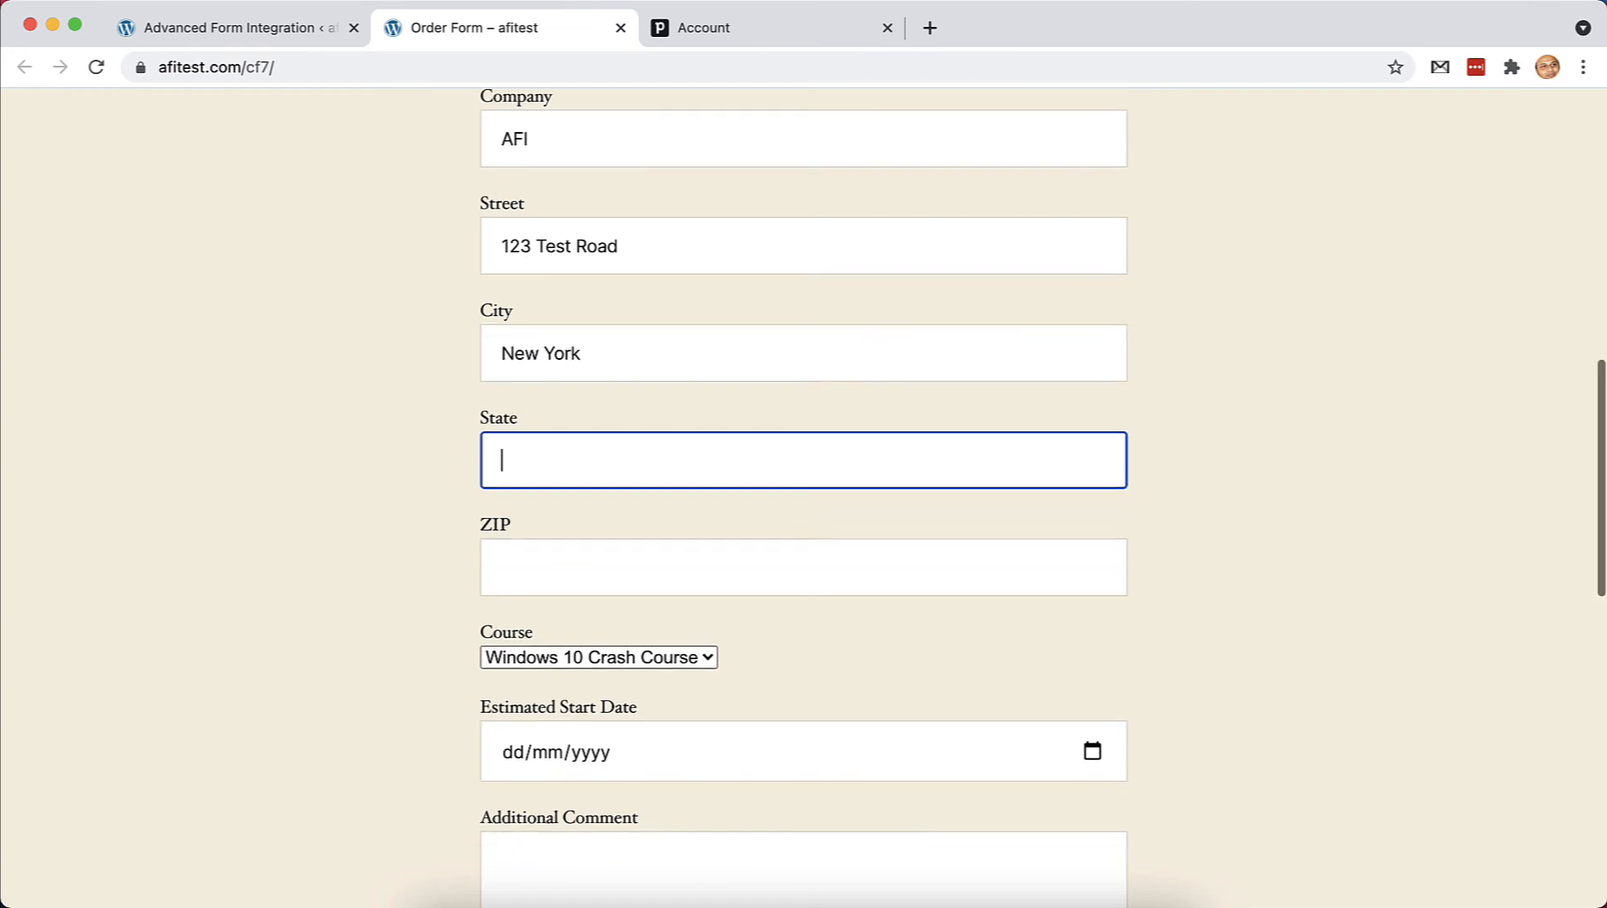
text(NY)
click(787, 574)
text(10007)
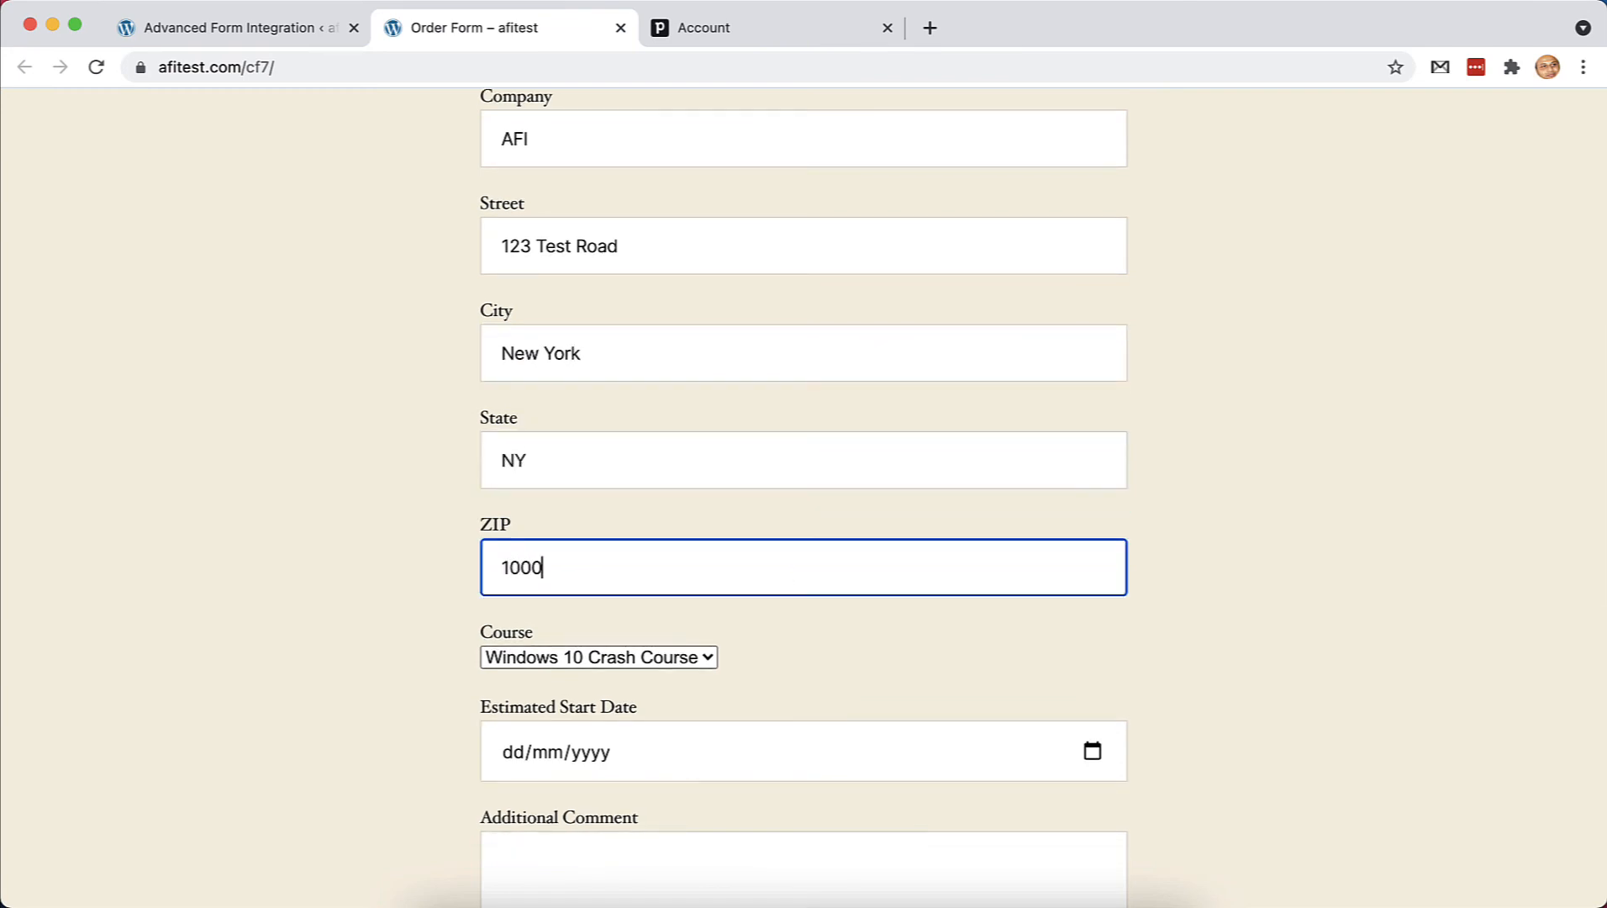
Choose course English 101, start date 17 September 2021, and write a catalogue-request comment
scroll(788, 574, down, 3)
click(641, 476)
click(618, 505)
scroll(829, 486, down, 1)
click(829, 486)
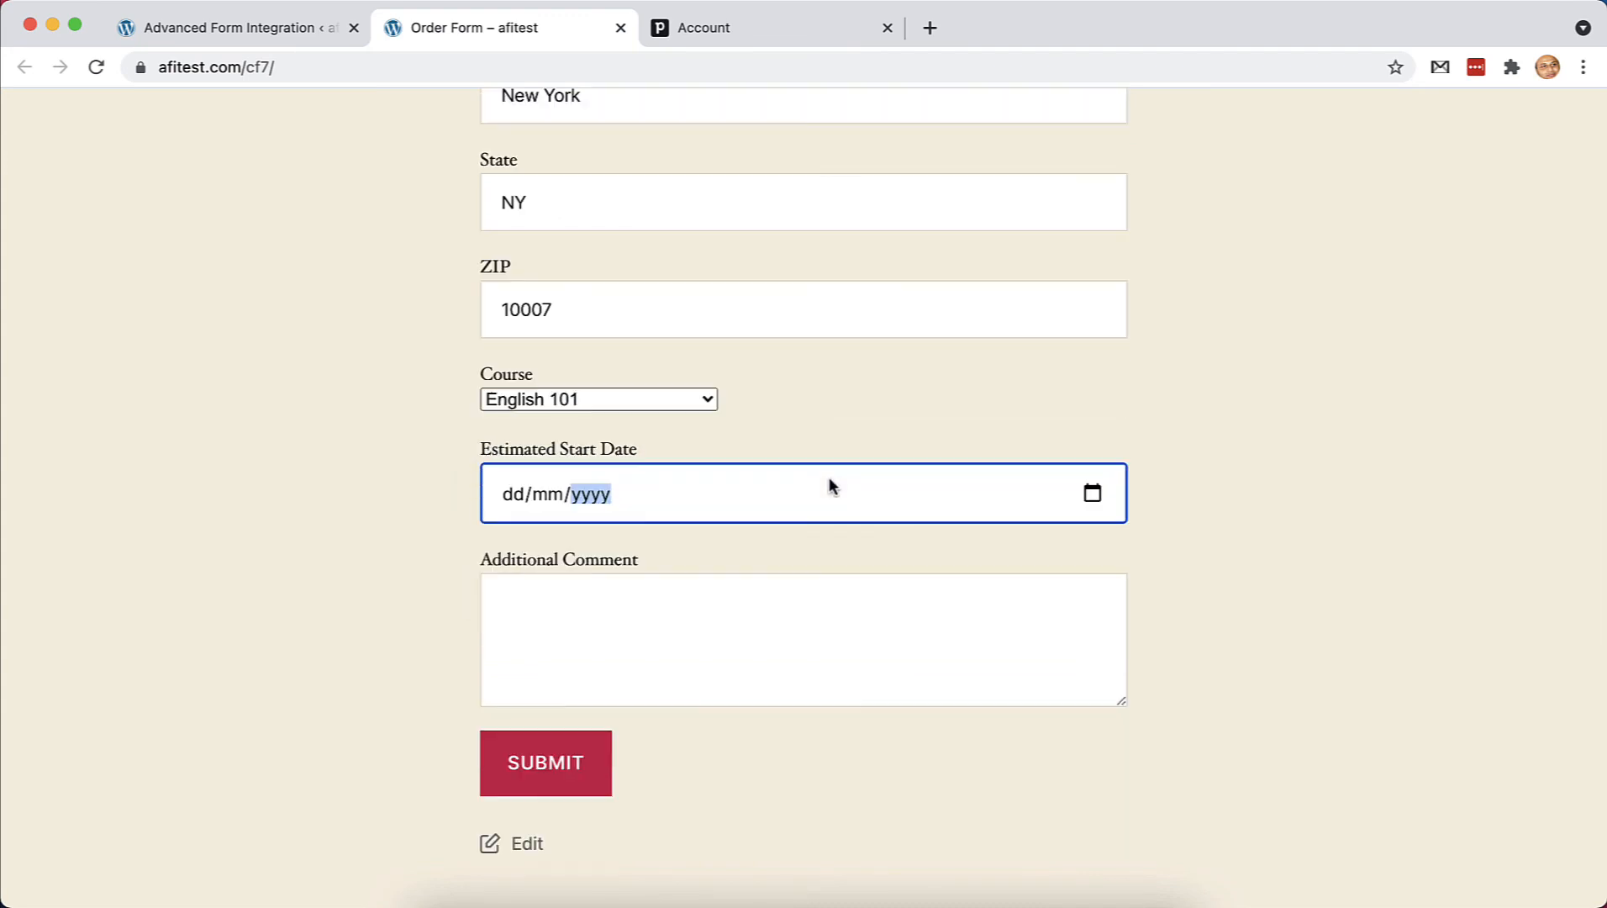
click(1092, 495)
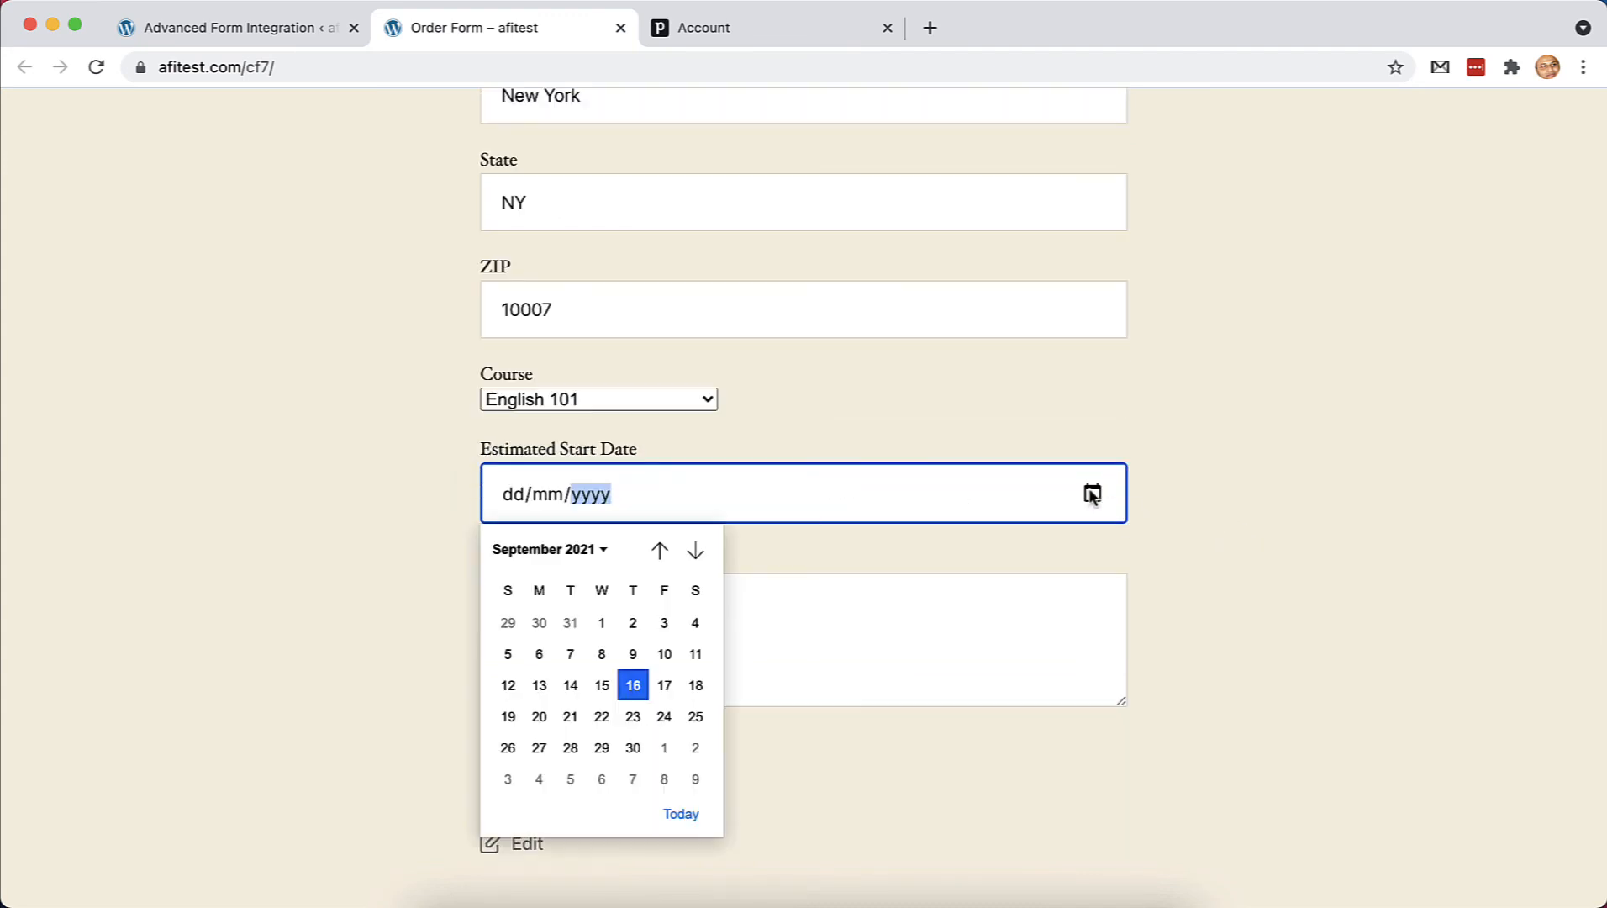
click(664, 686)
click(643, 640)
scroll(643, 640, down, 1)
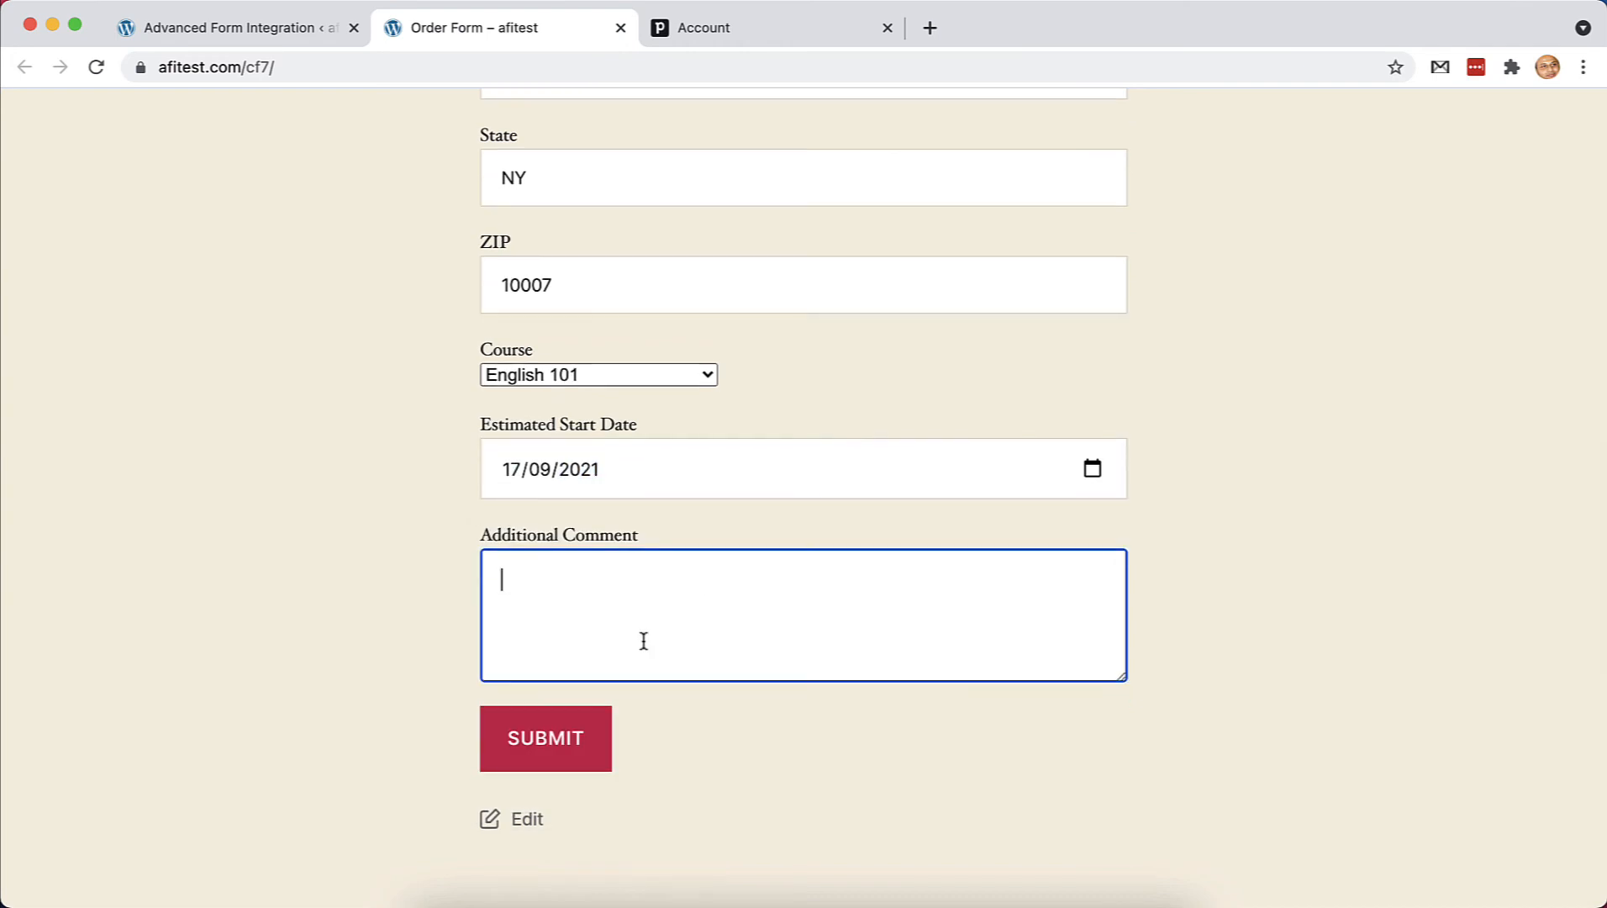
text(I want a catalogue.)
Submit the test order form and switch to the Pipedrive account
click(548, 753)
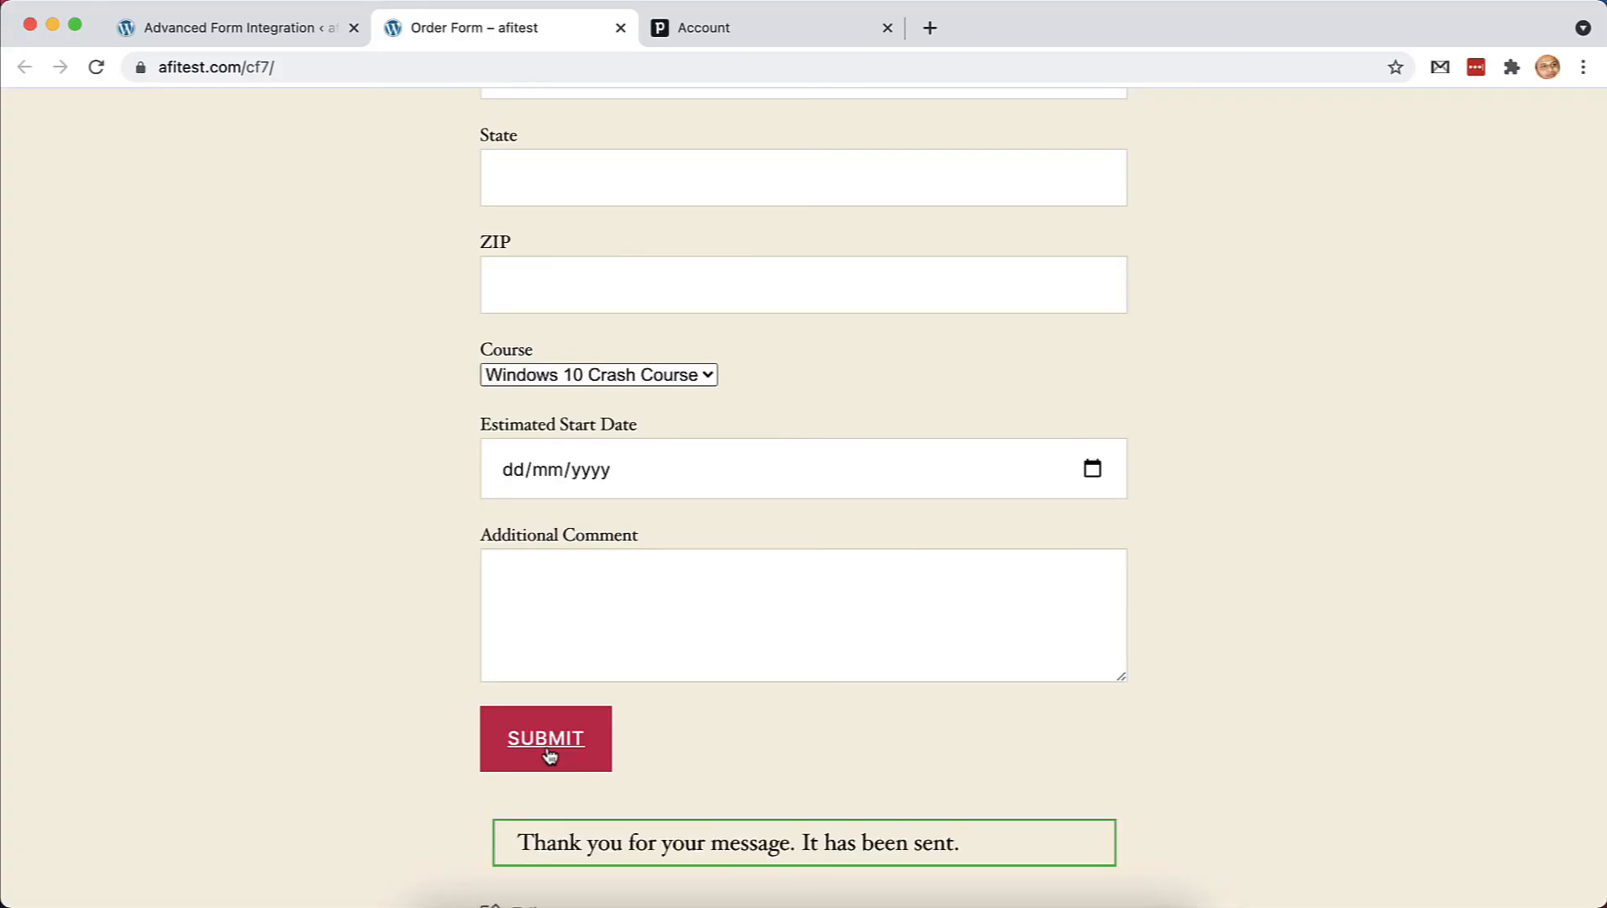
scroll(744, 749, down, 1)
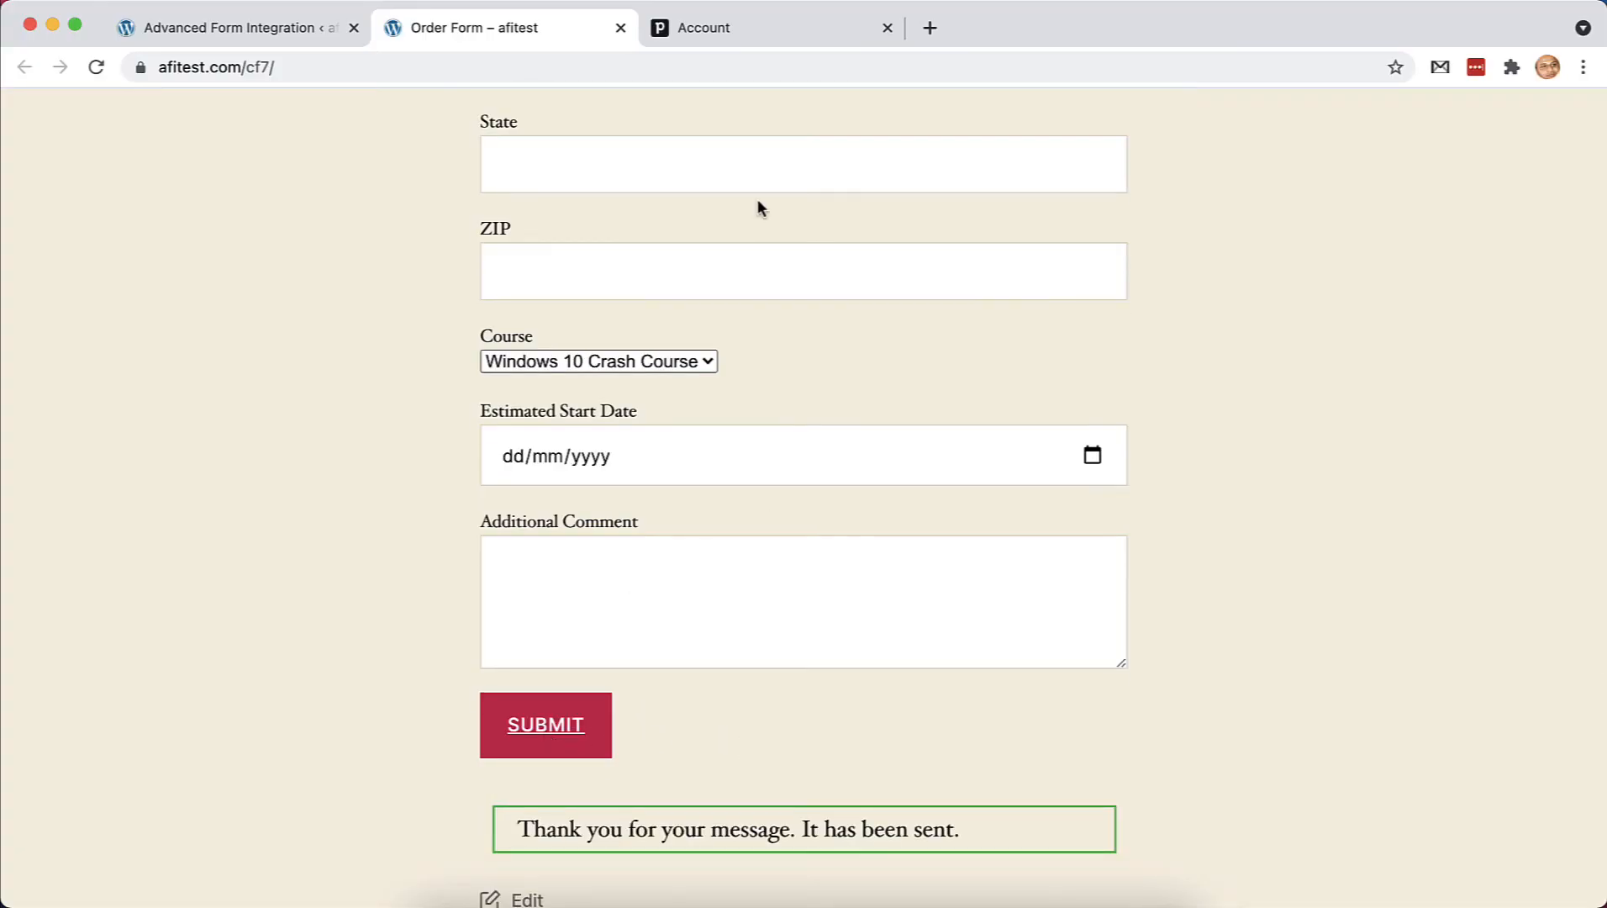
click(766, 31)
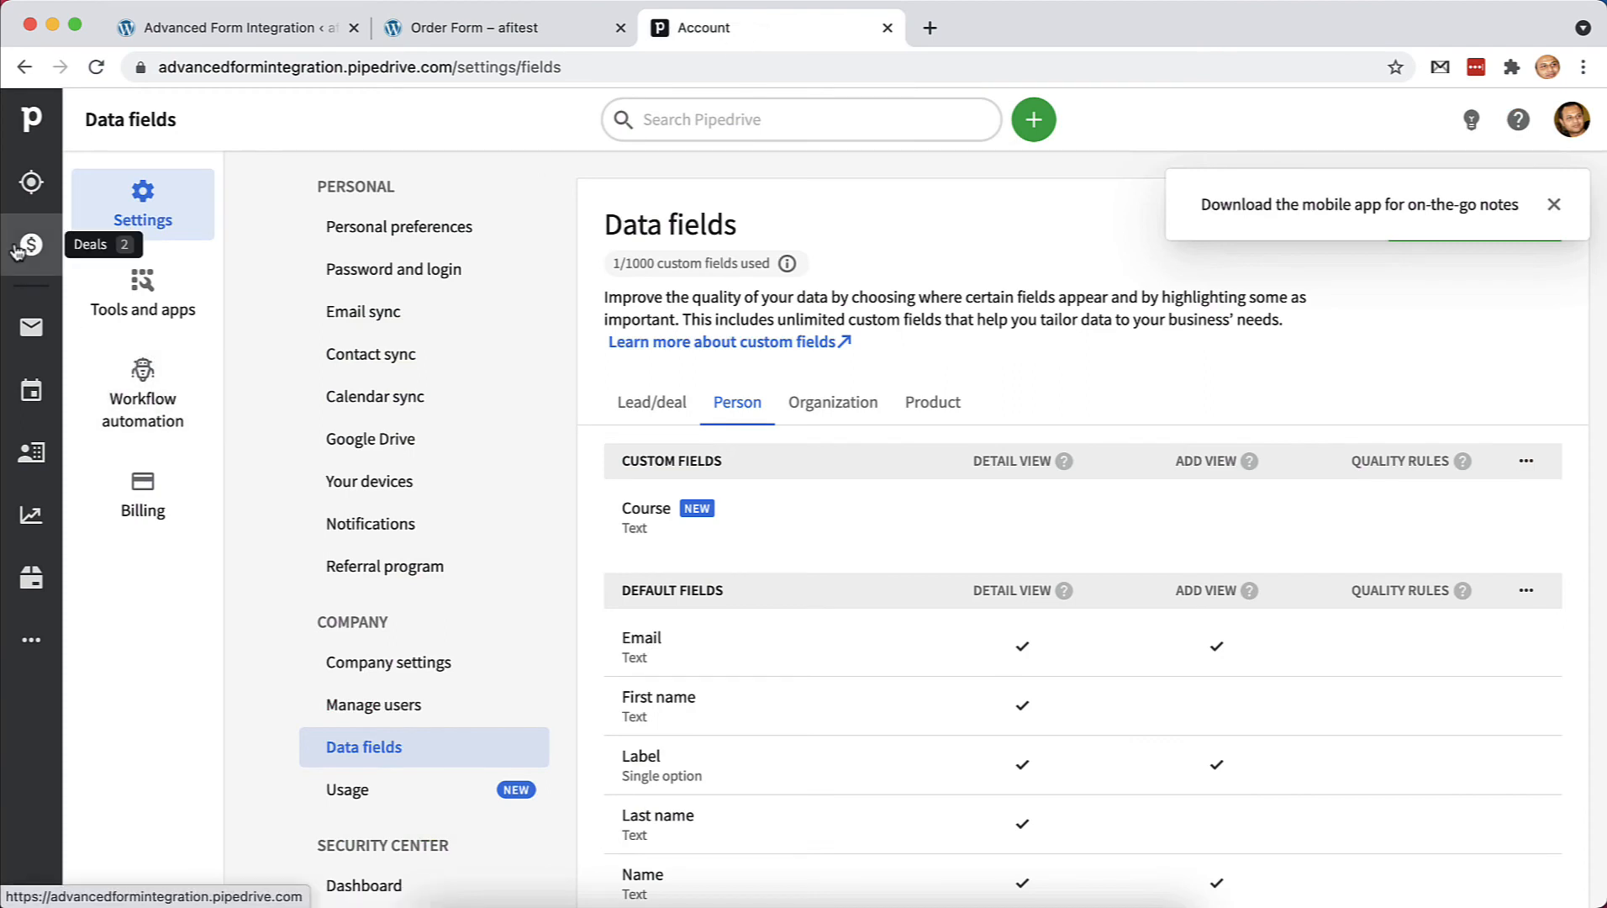
Open the AFI organization in Pipedrive and then its linked contact person
click(22, 460)
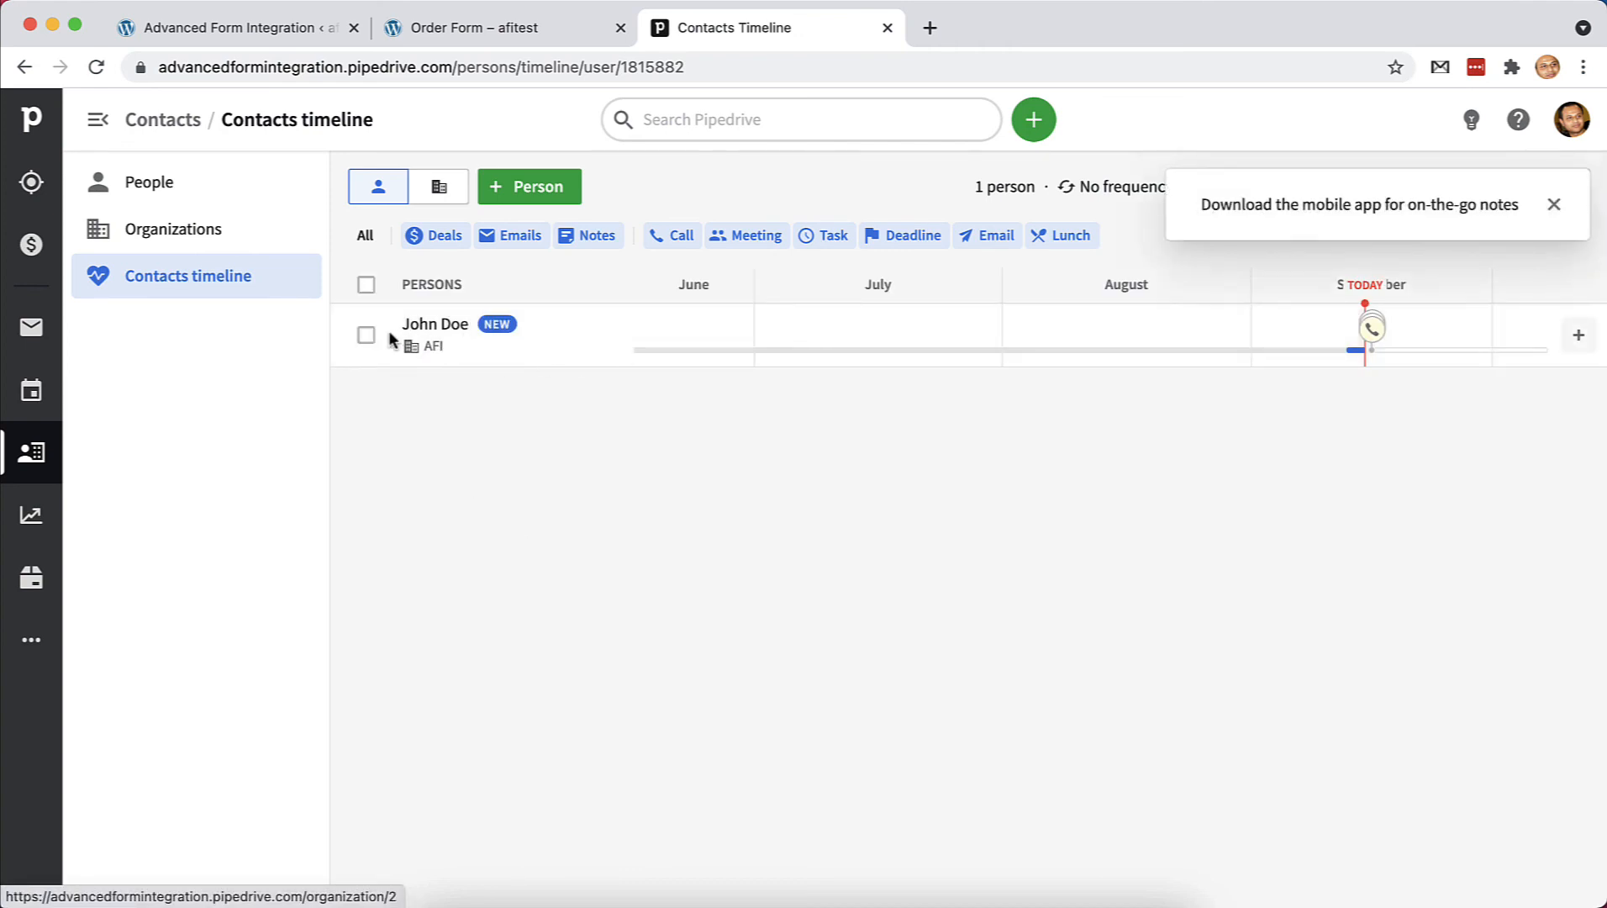
click(206, 234)
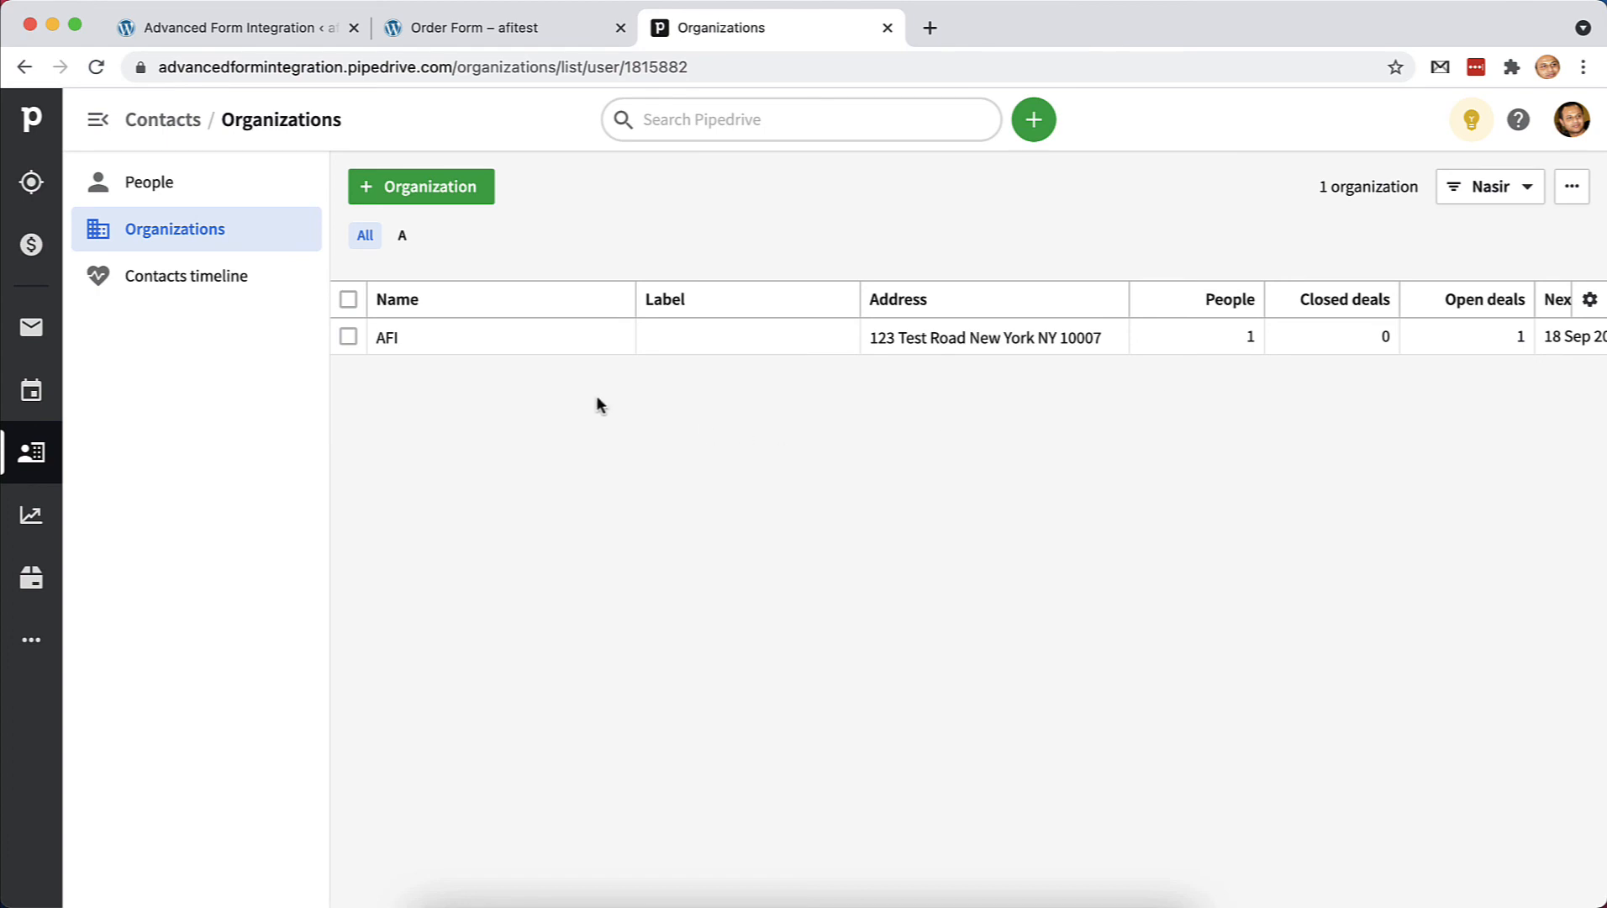
click(387, 337)
scroll(596, 506, down, 2)
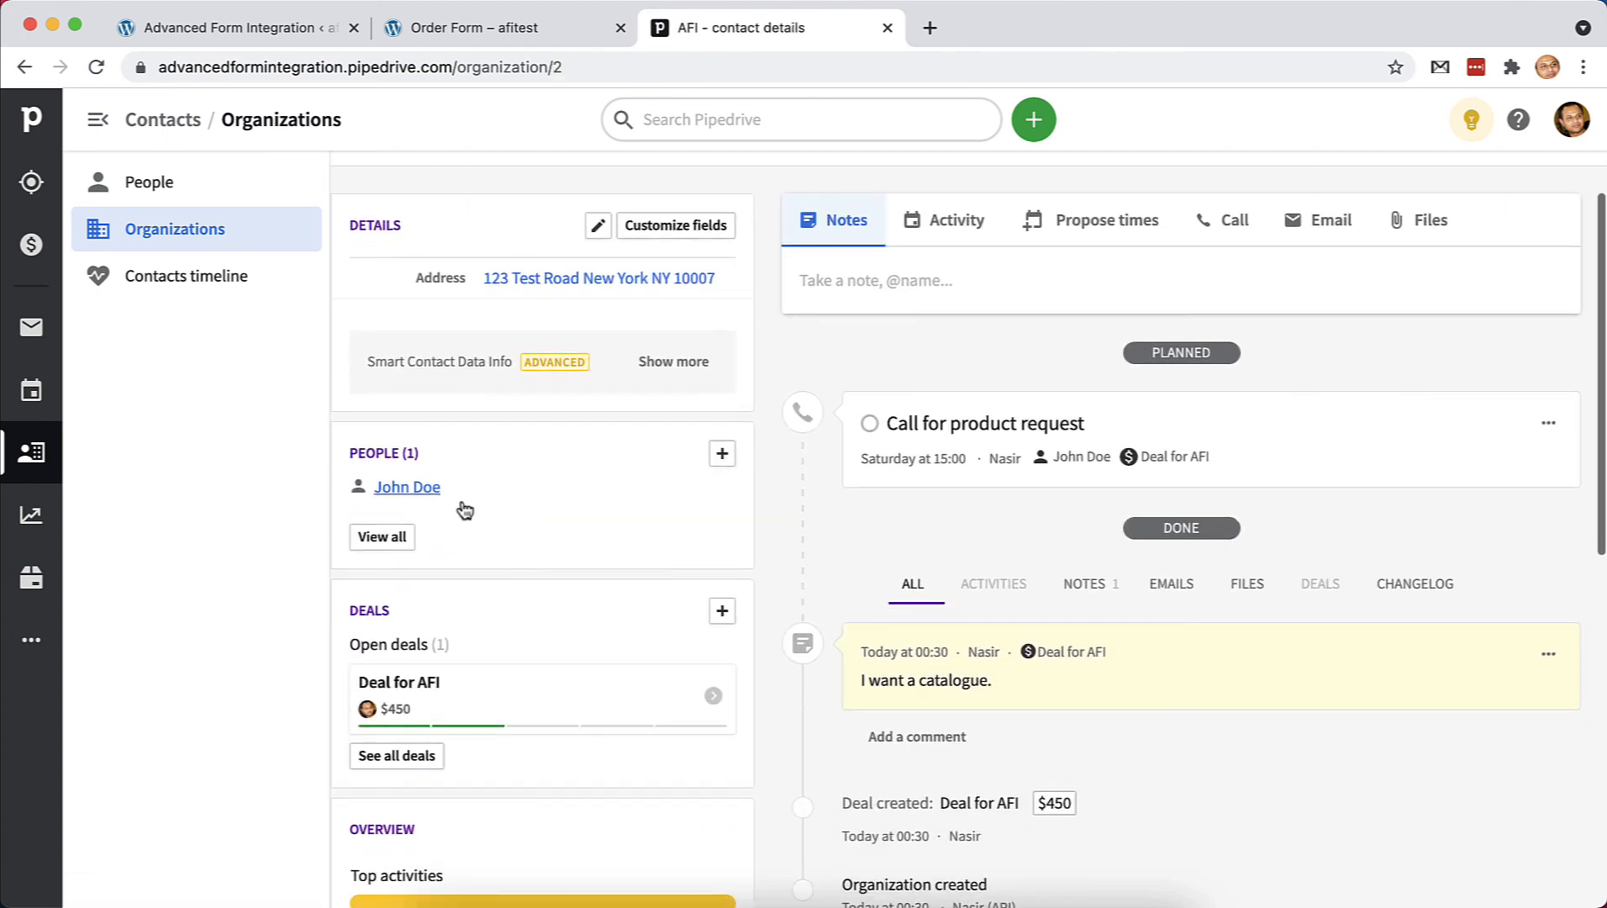
mouse_move(406, 495)
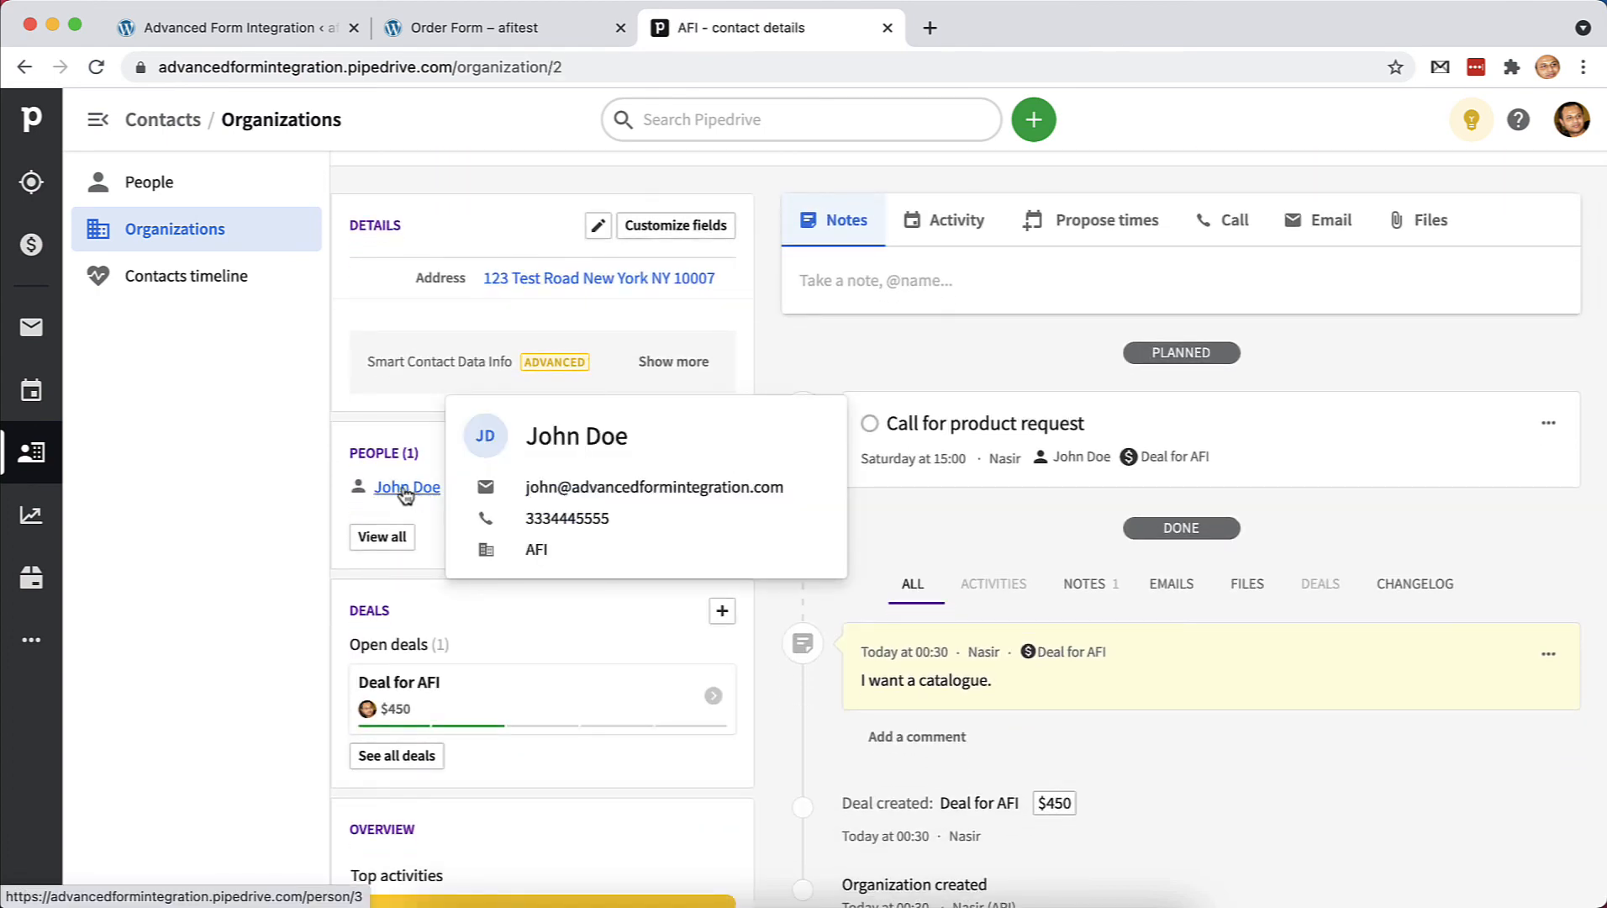
click(404, 489)
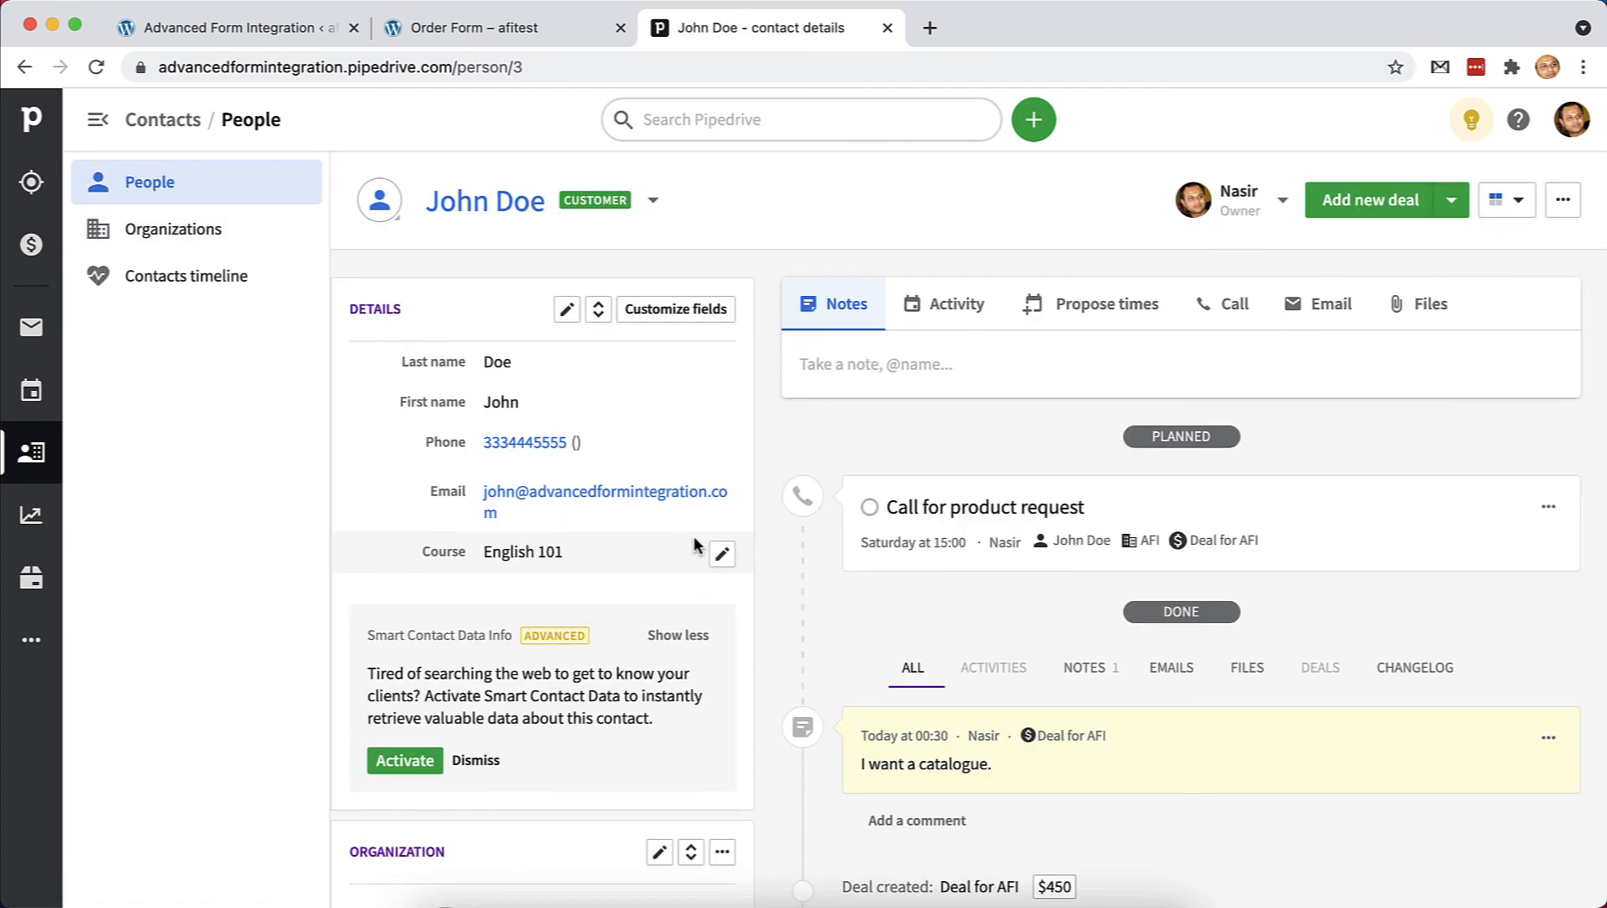
Check the Deal for AFI and its note, then view the Activities list
scroll(693, 537, down, 6)
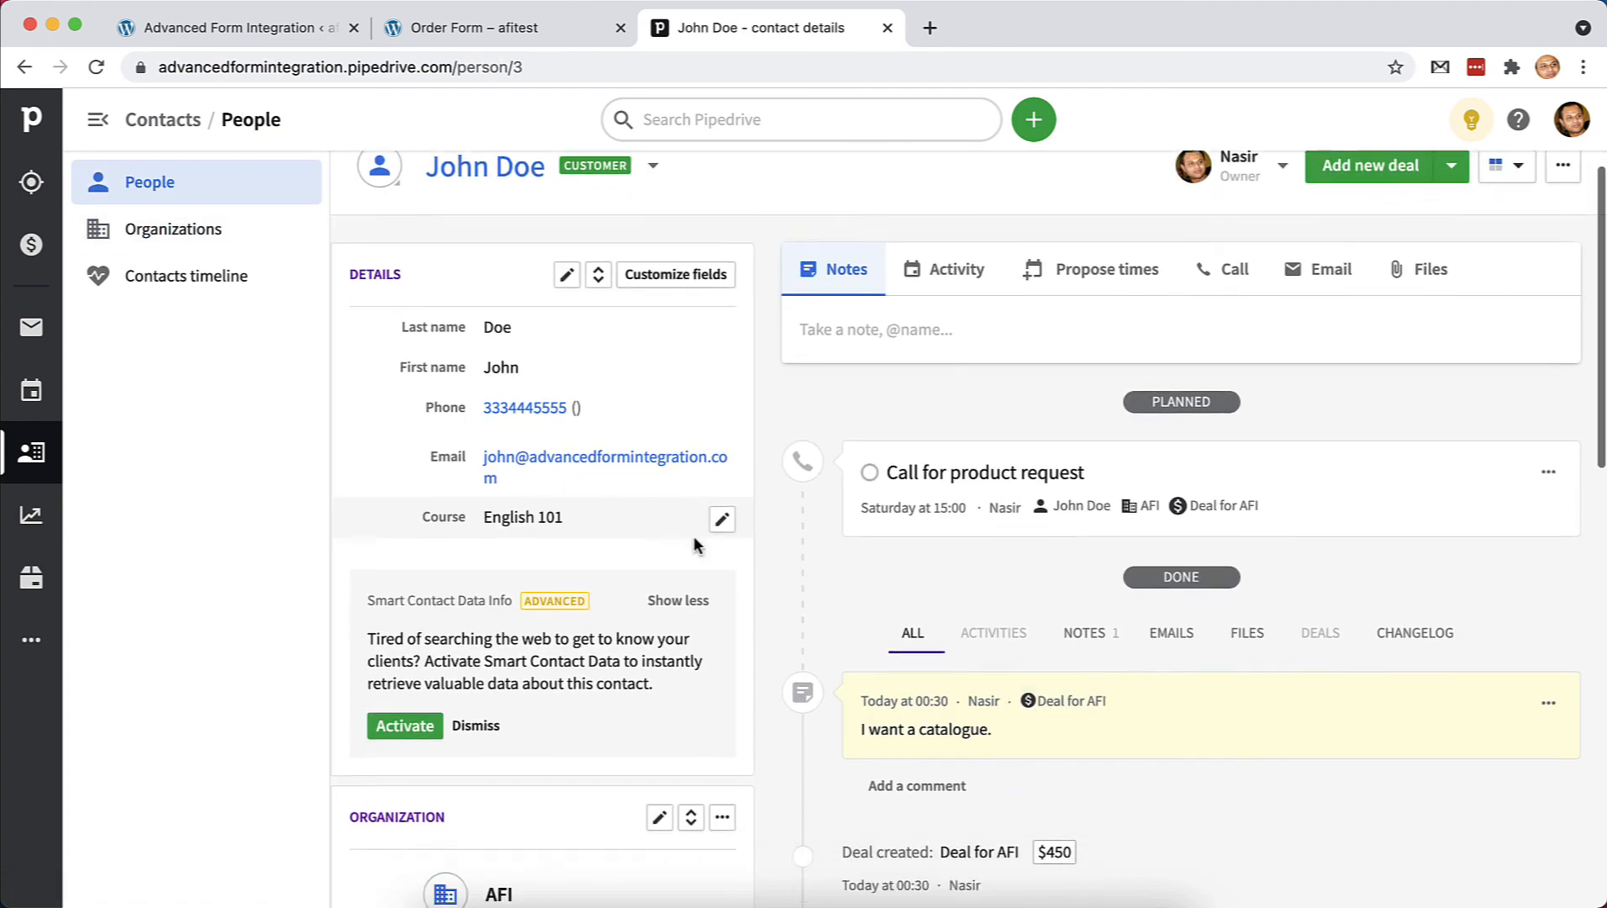
click(410, 748)
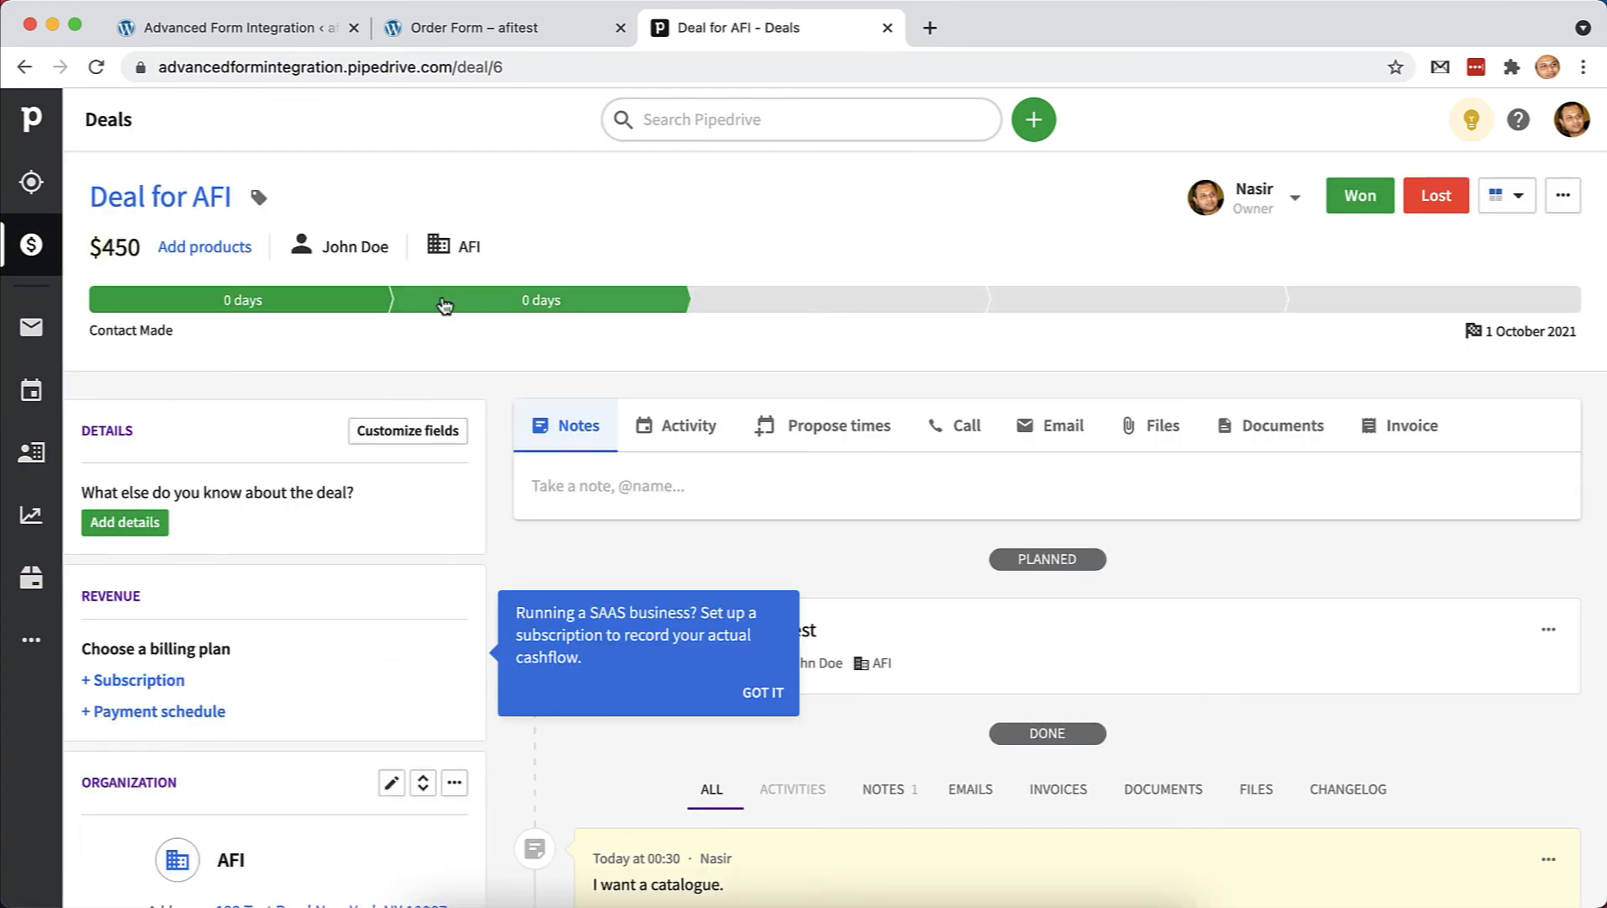
scroll(1058, 753, down, 6)
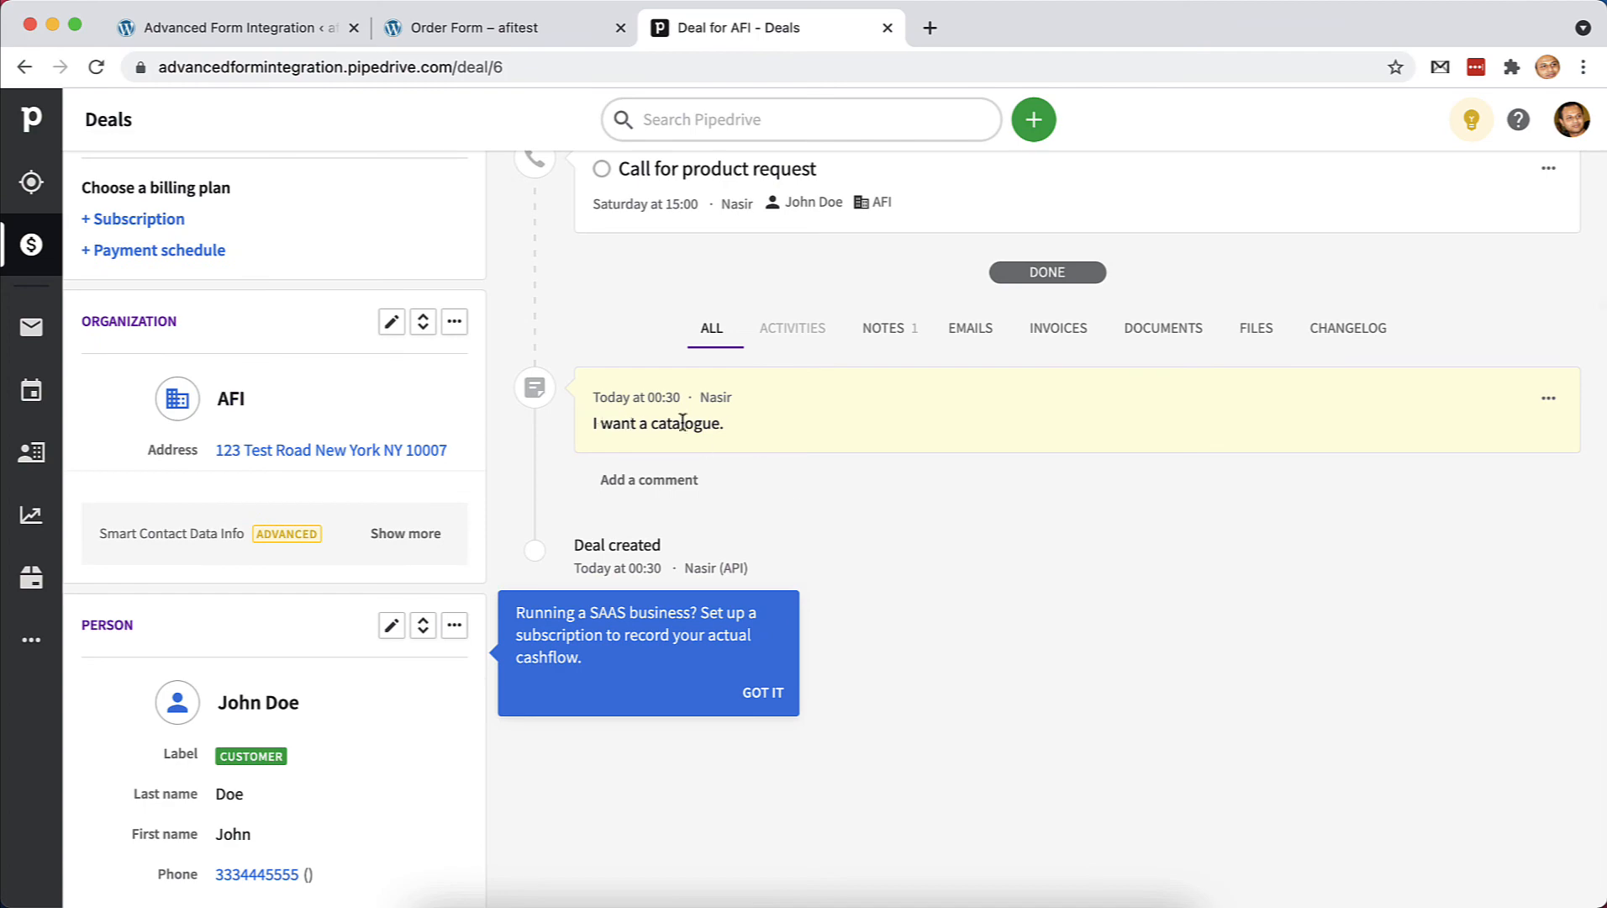
scroll(757, 455, up, 1)
click(763, 695)
scroll(764, 723, up, 1)
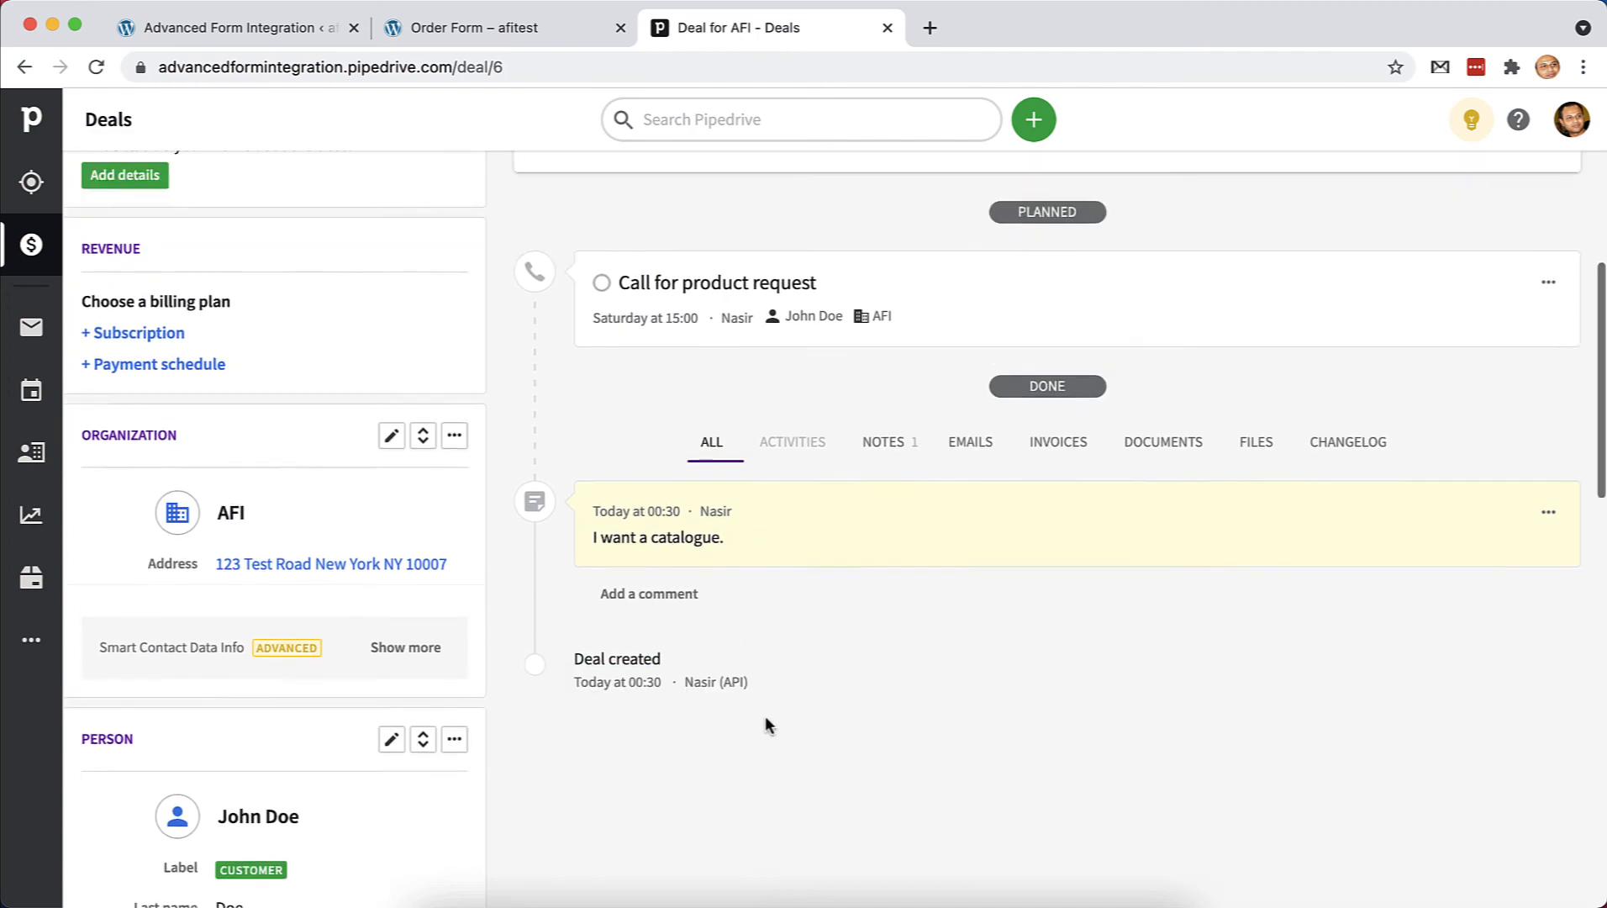
scroll(765, 723, down, 3)
click(32, 390)
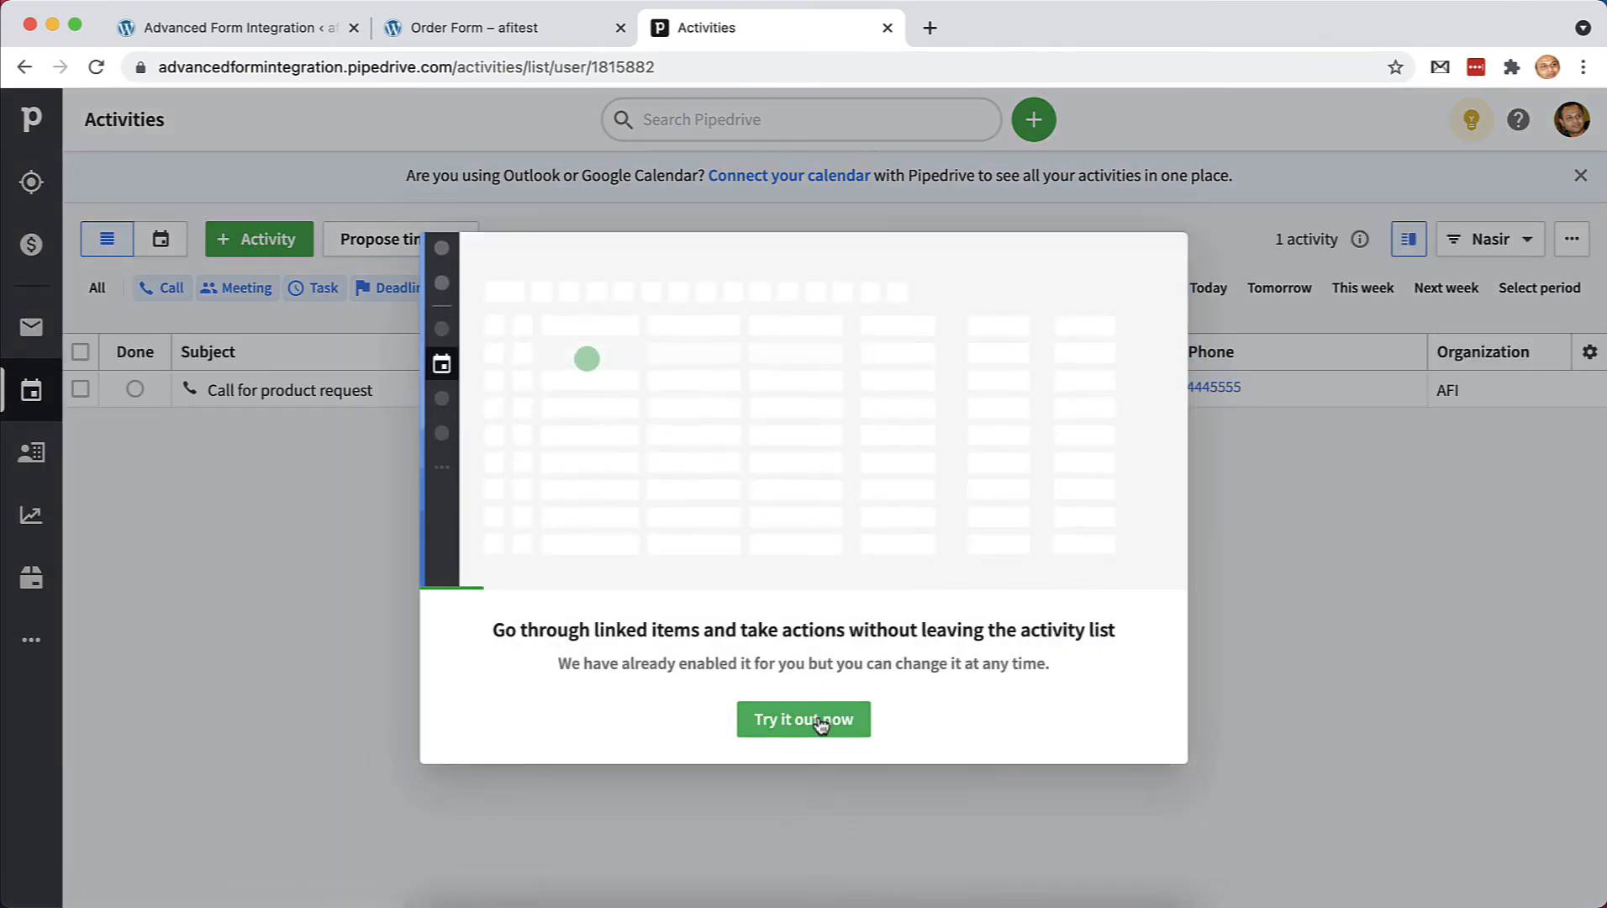
click(820, 719)
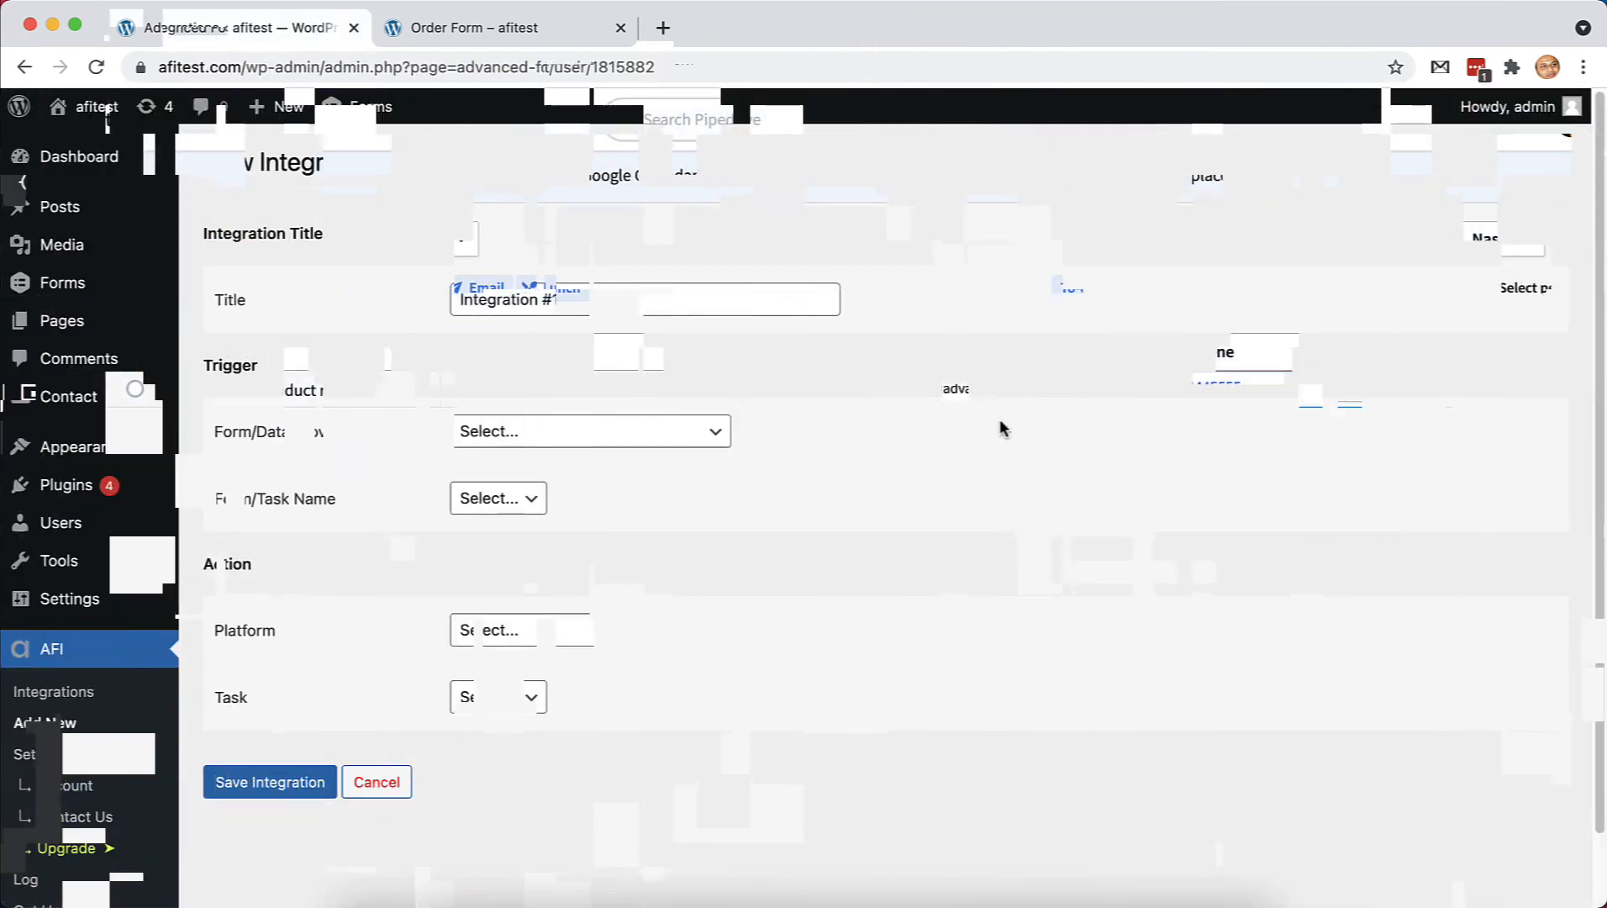
Activate the Advanced Form Integration professional plan licence
click(706, 439)
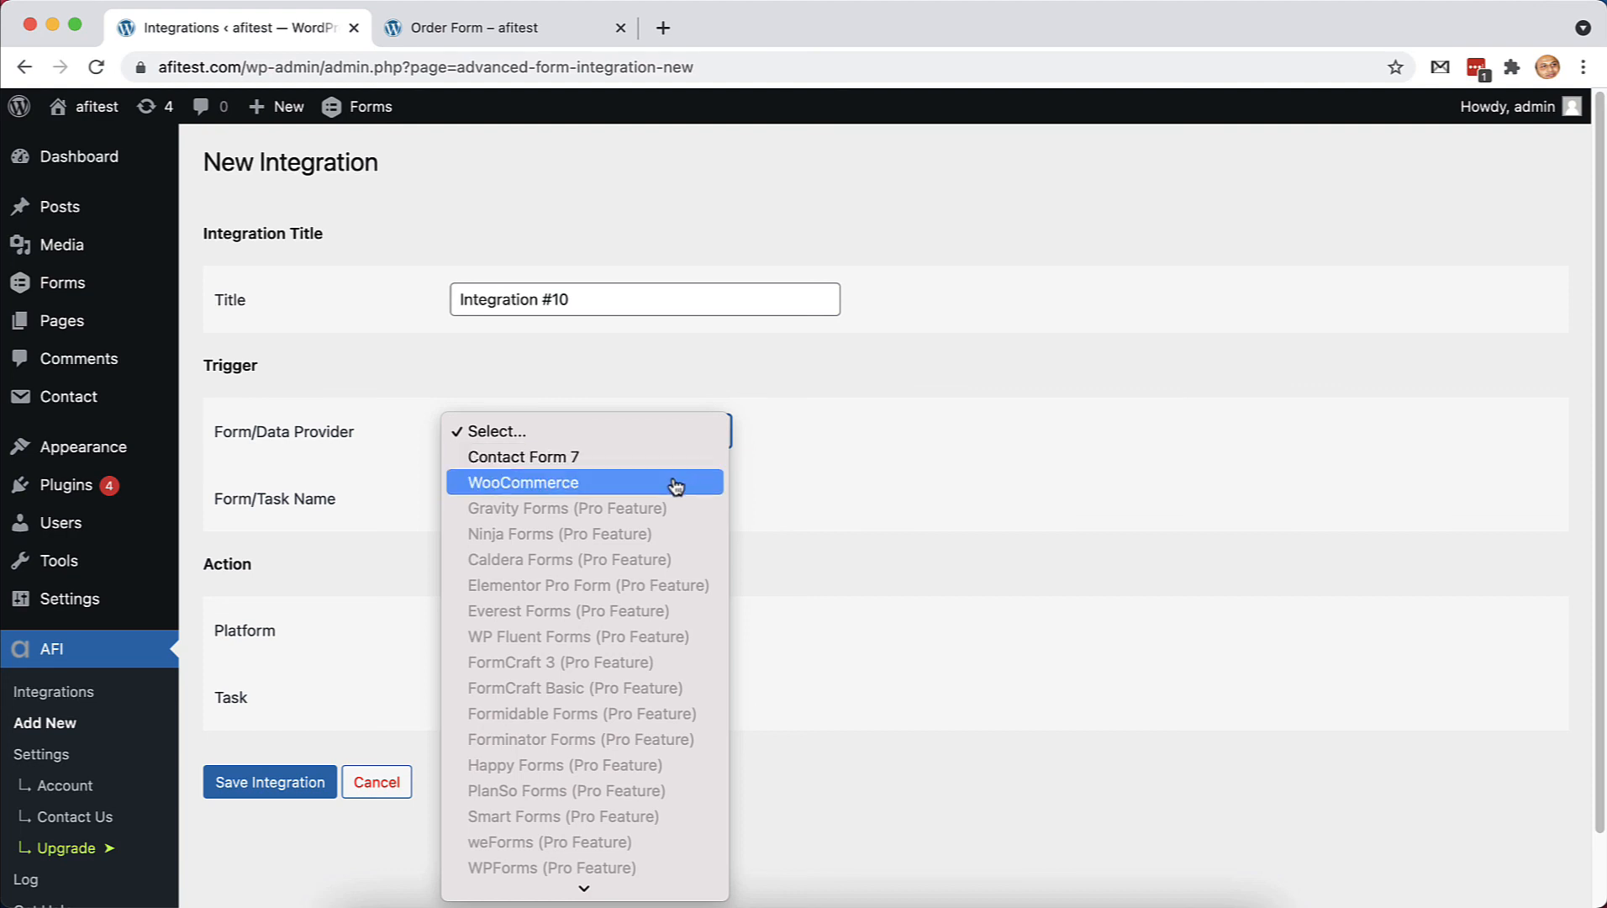
click(891, 504)
click(50, 787)
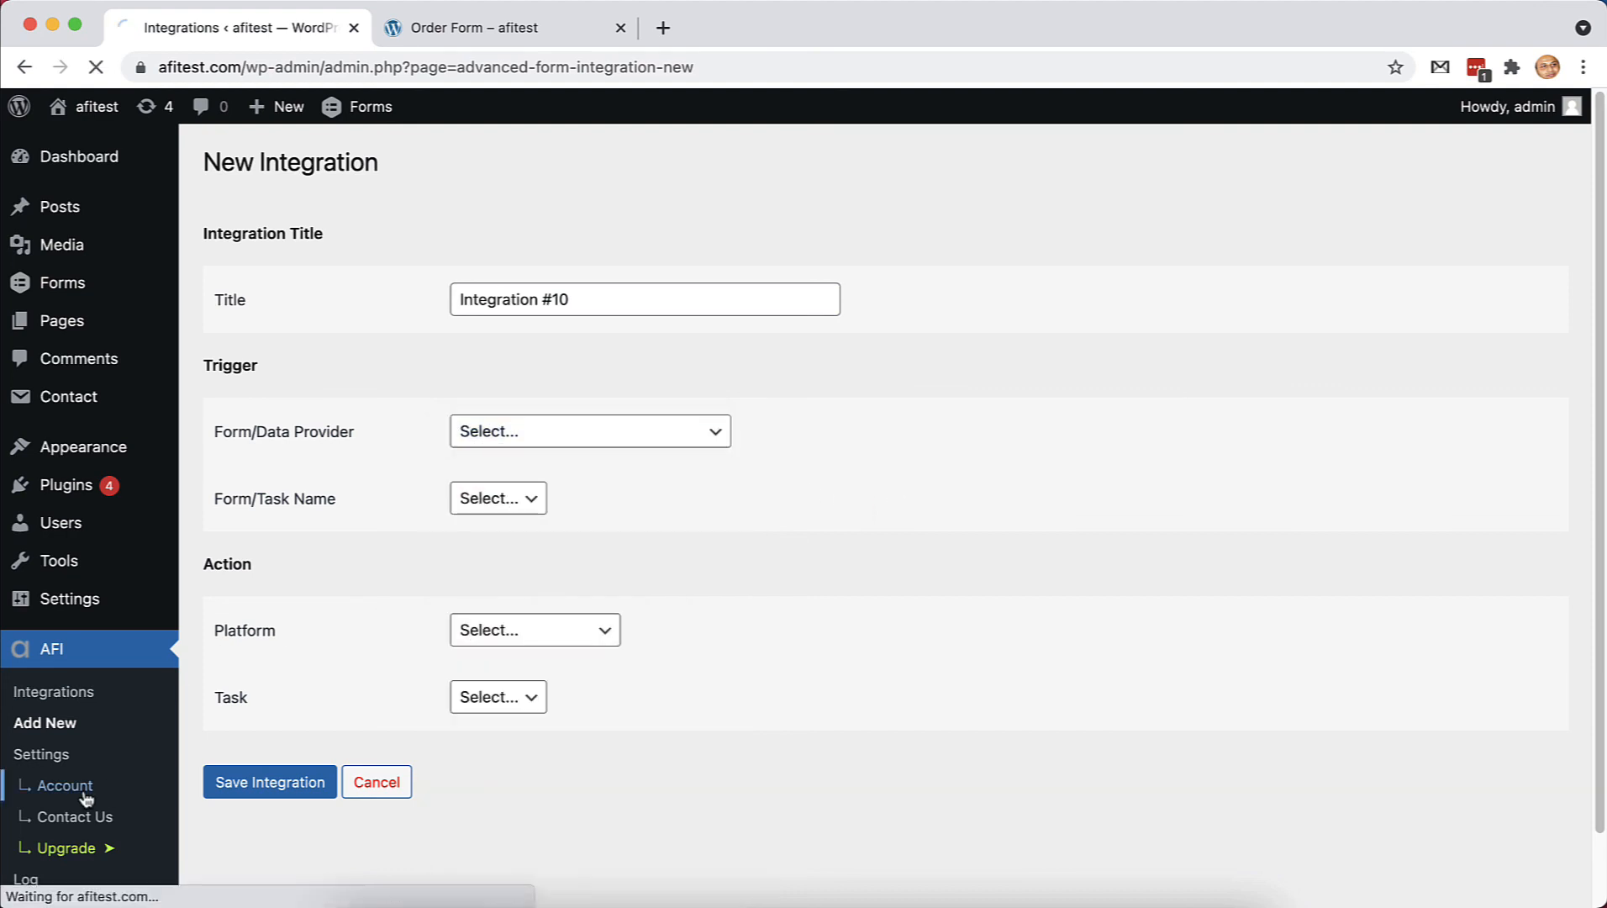
click(998, 824)
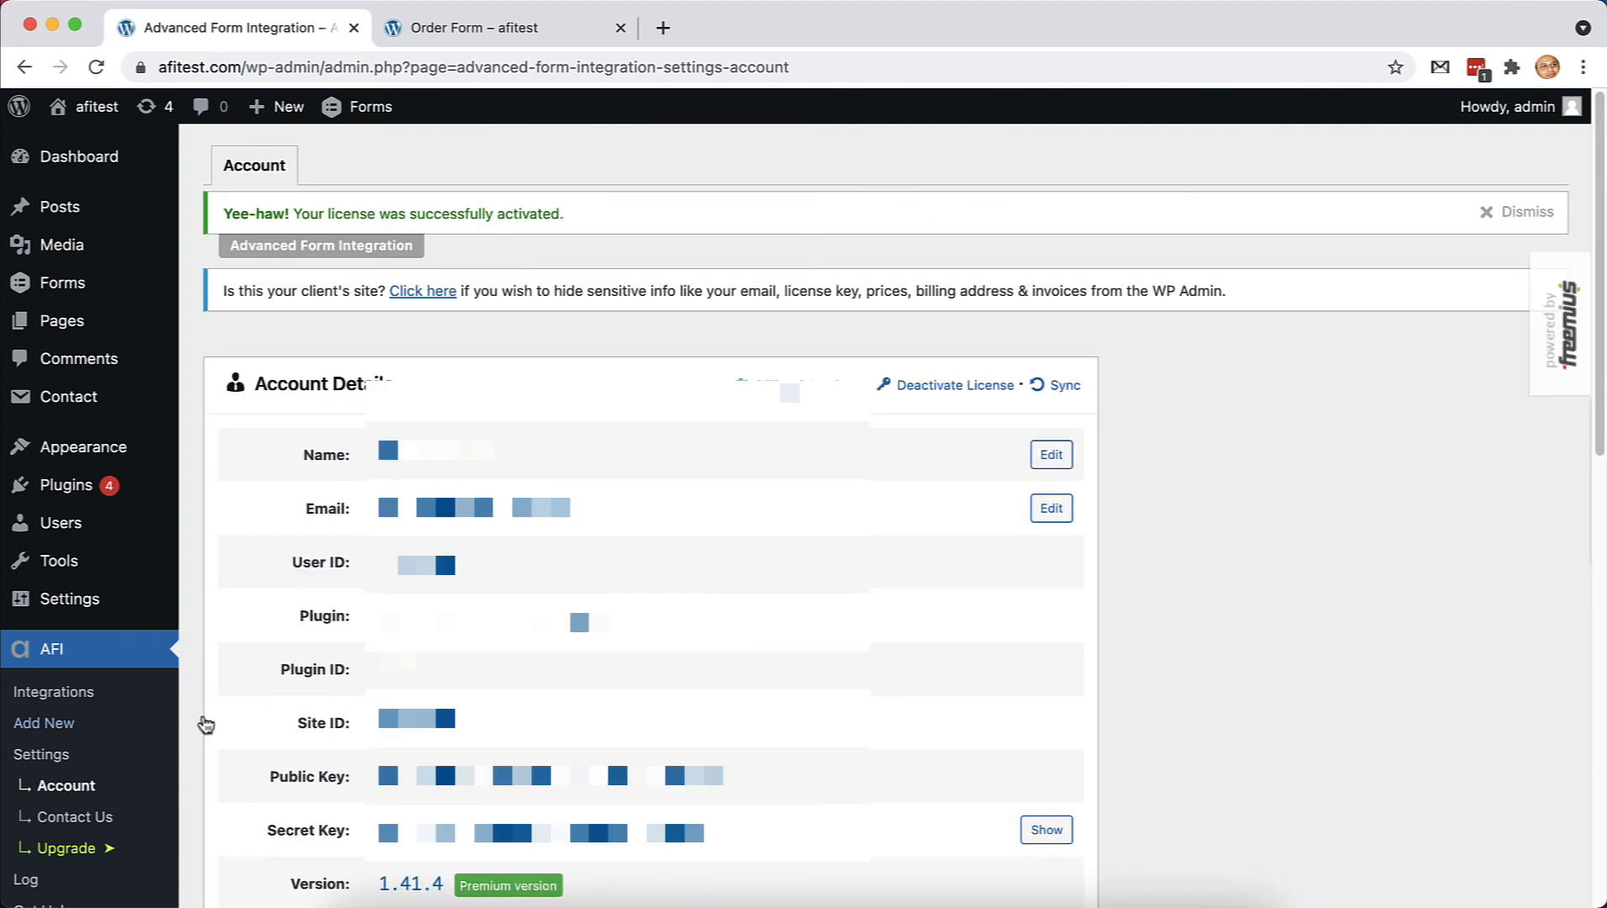
Start a new integration with Pipedrive [PRO] as the action platform
click(84, 725)
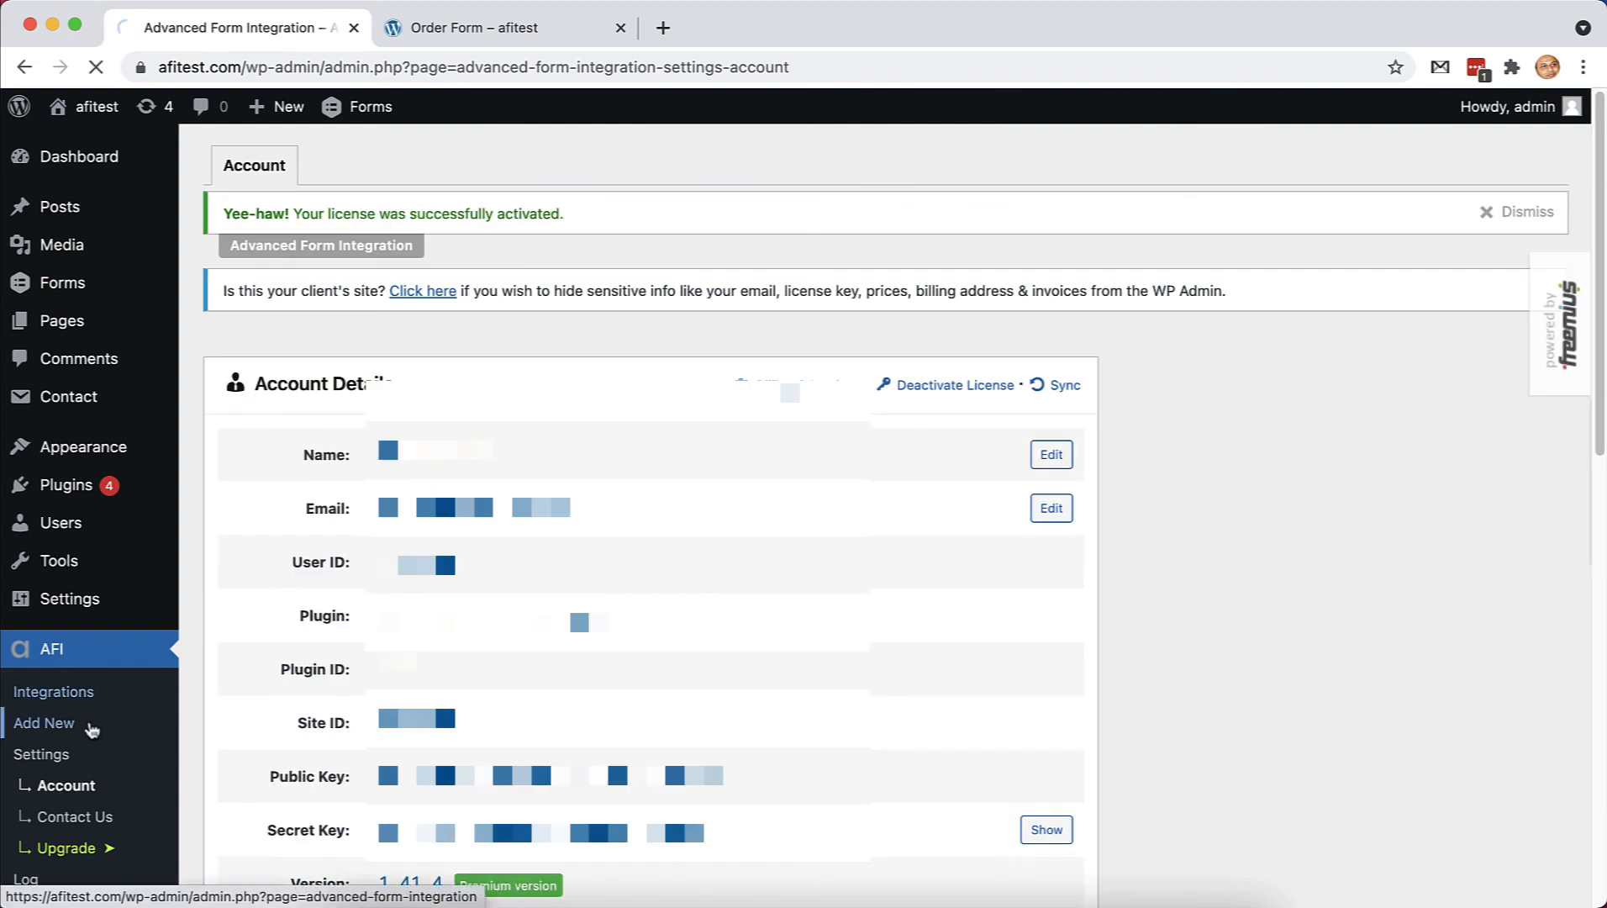
click(609, 519)
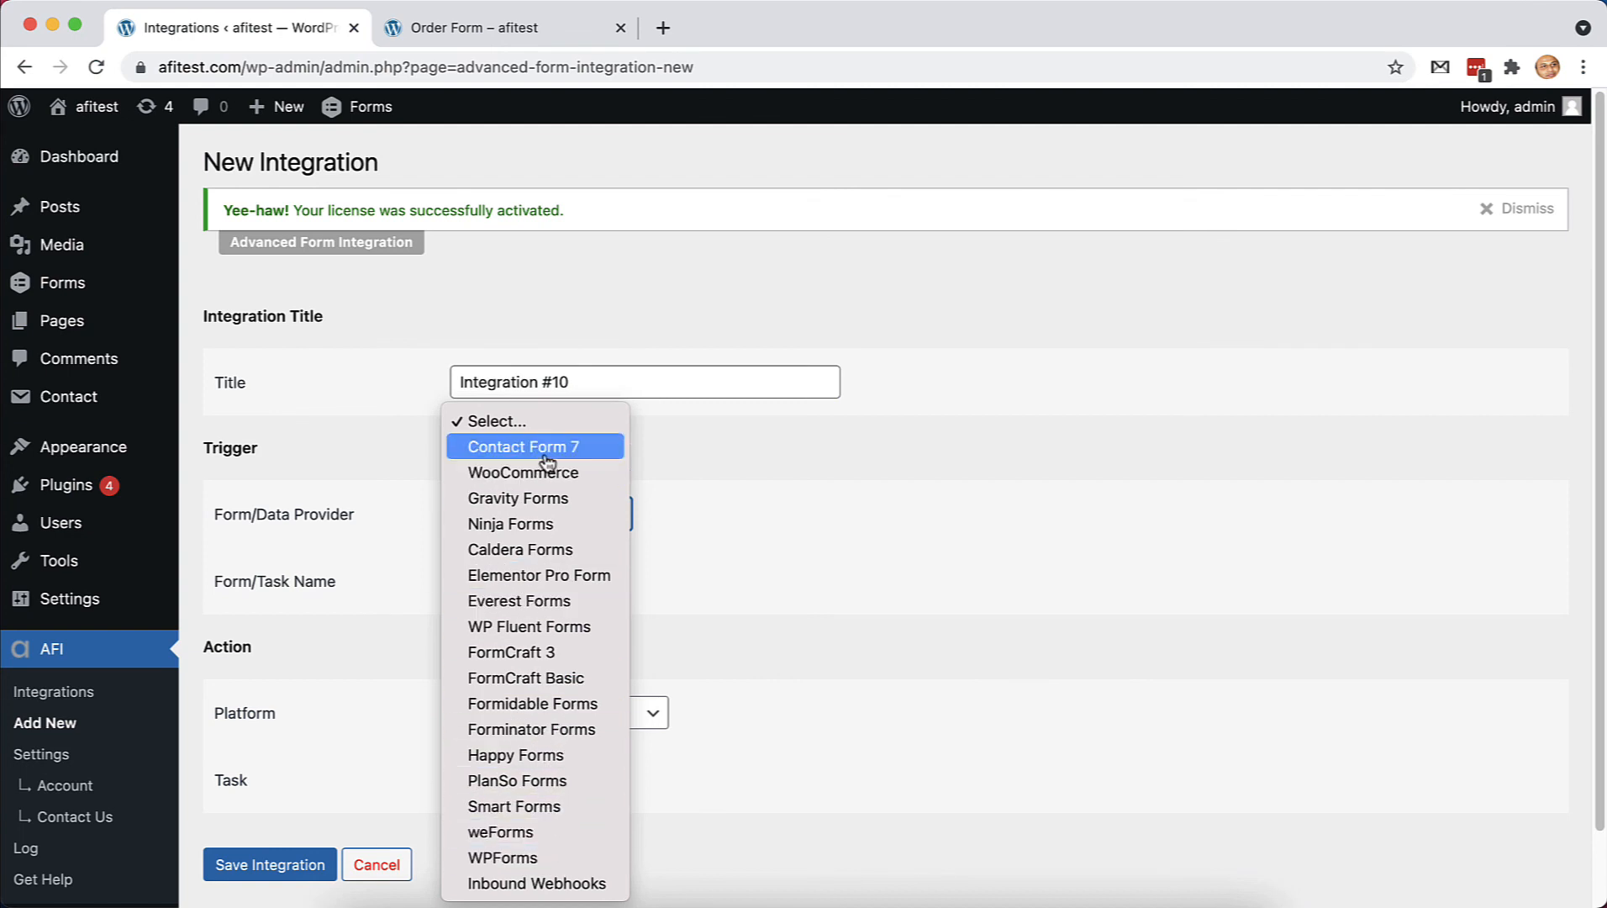
click(819, 527)
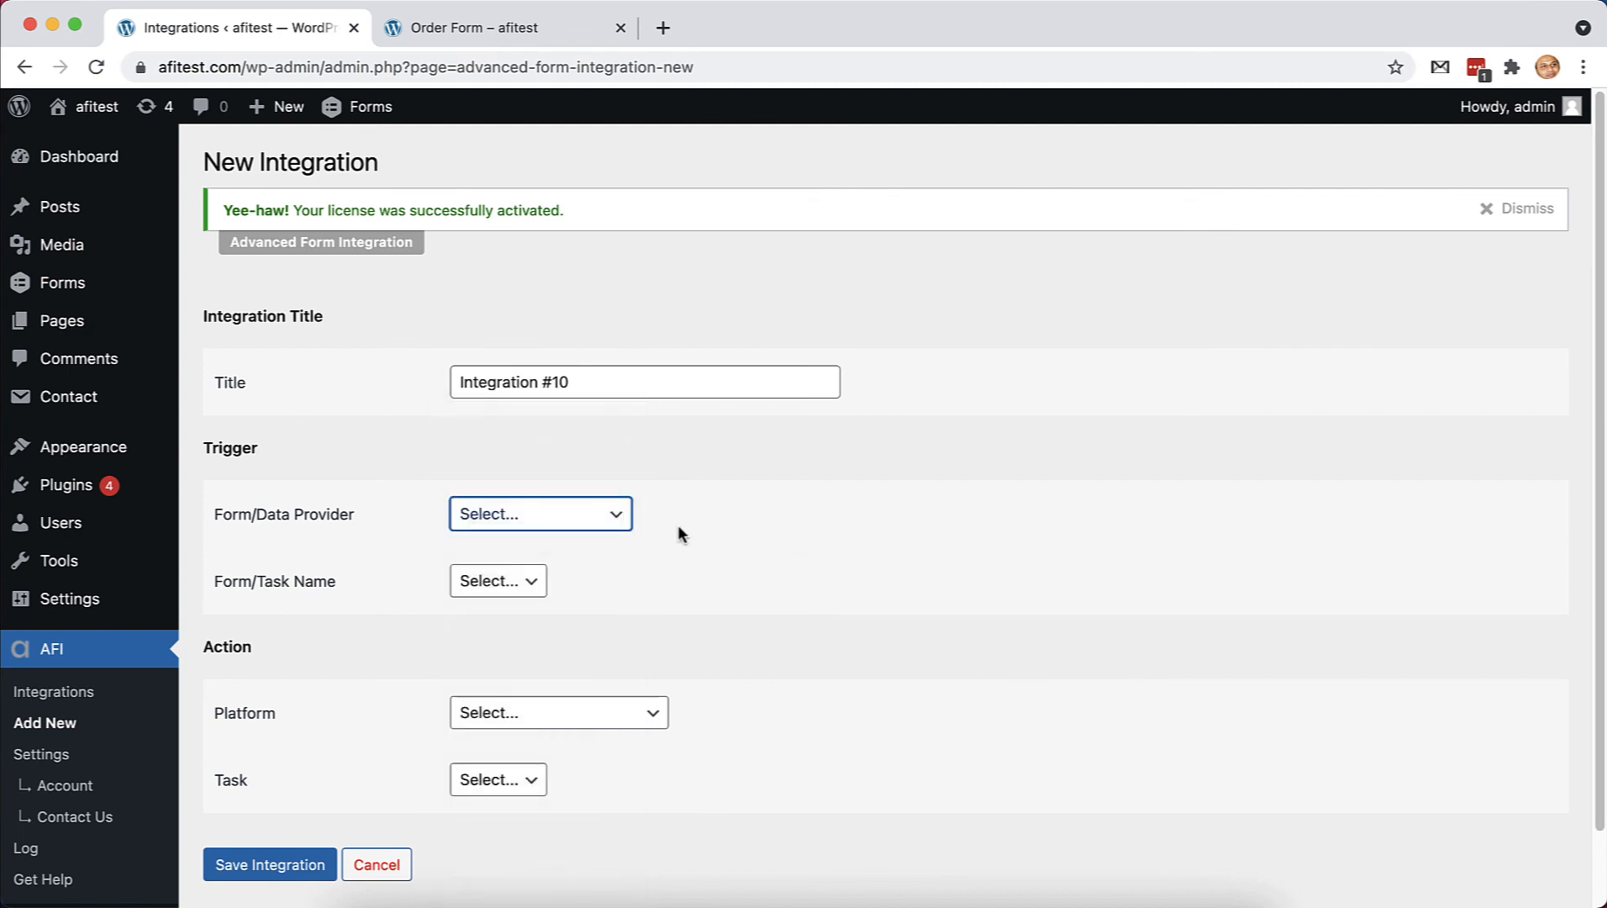
scroll(757, 527, down, 2)
click(620, 643)
scroll(586, 818, down, 10)
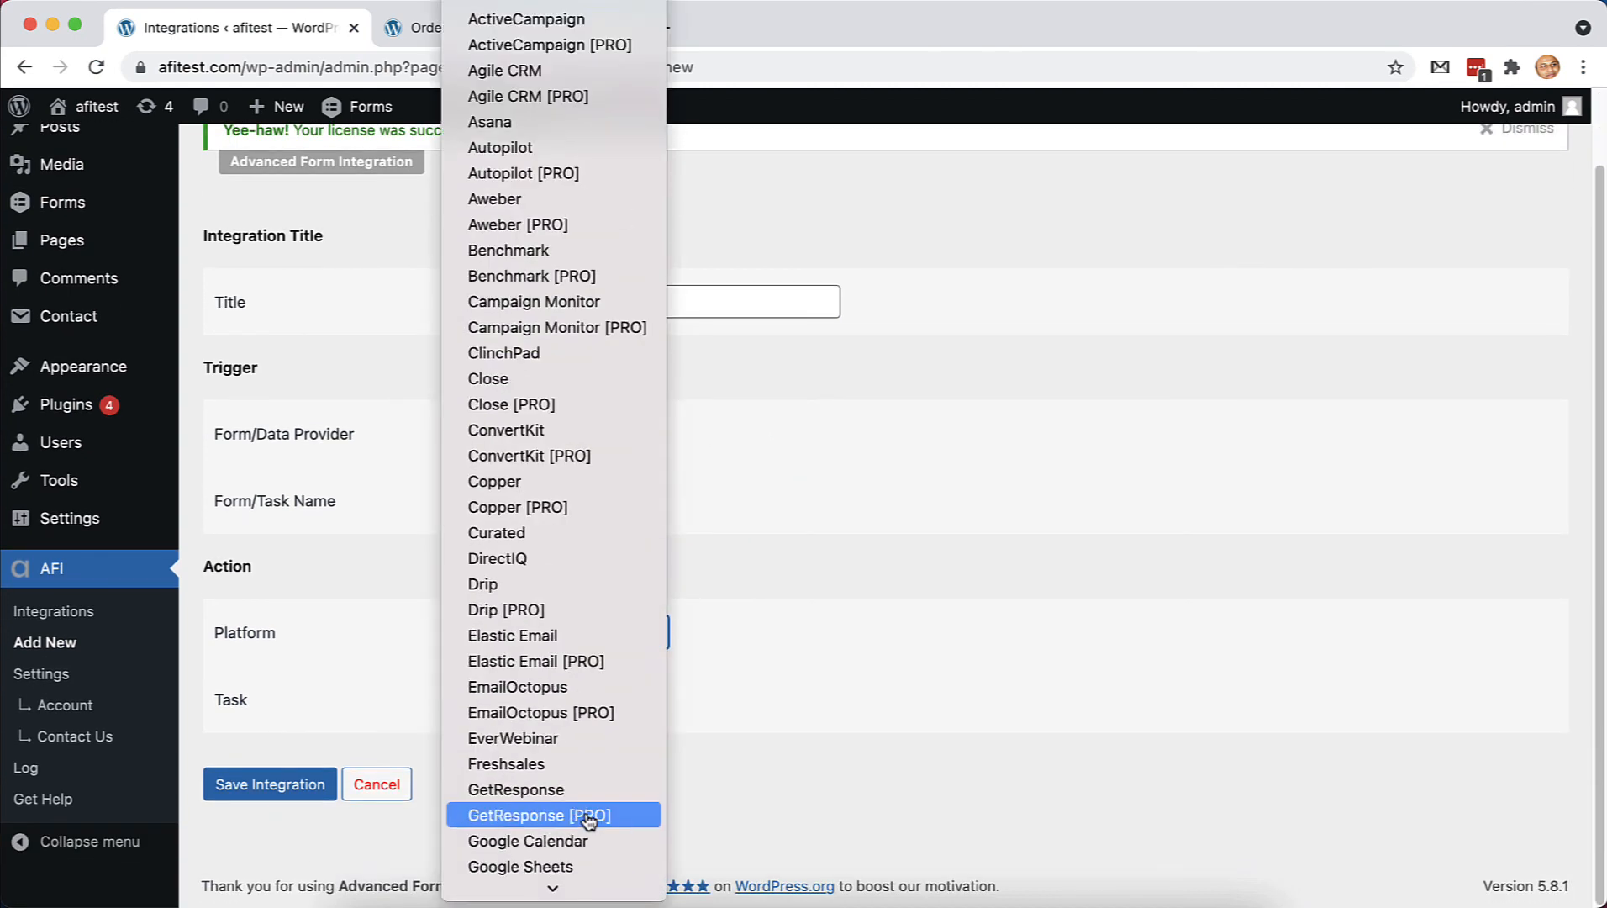
scroll(589, 820, down, 6)
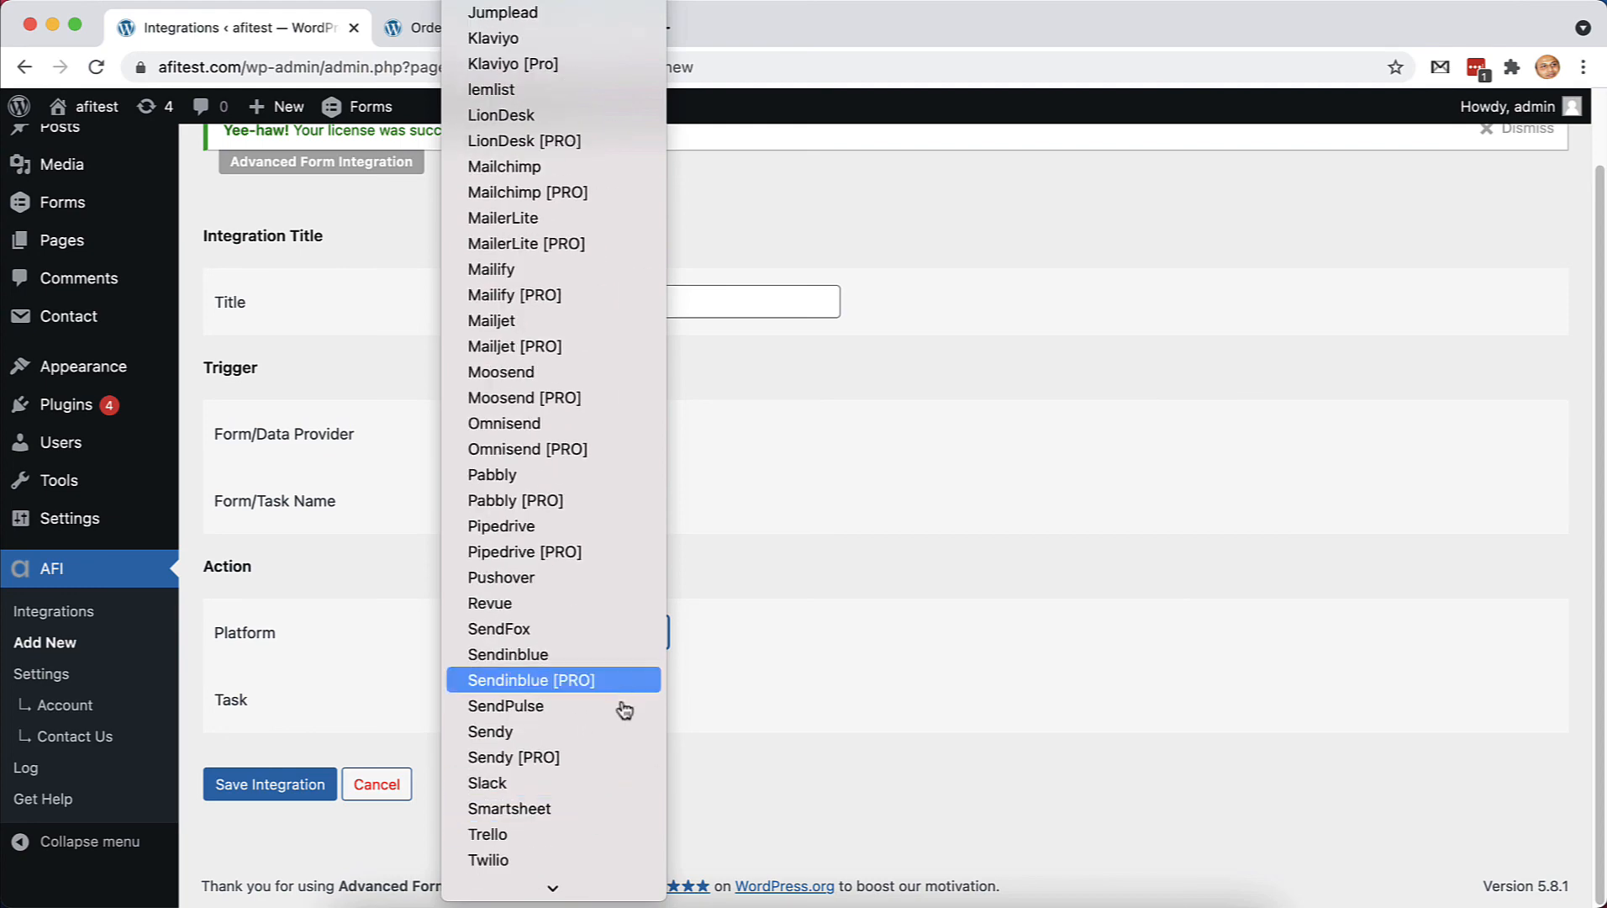
click(610, 549)
click(699, 695)
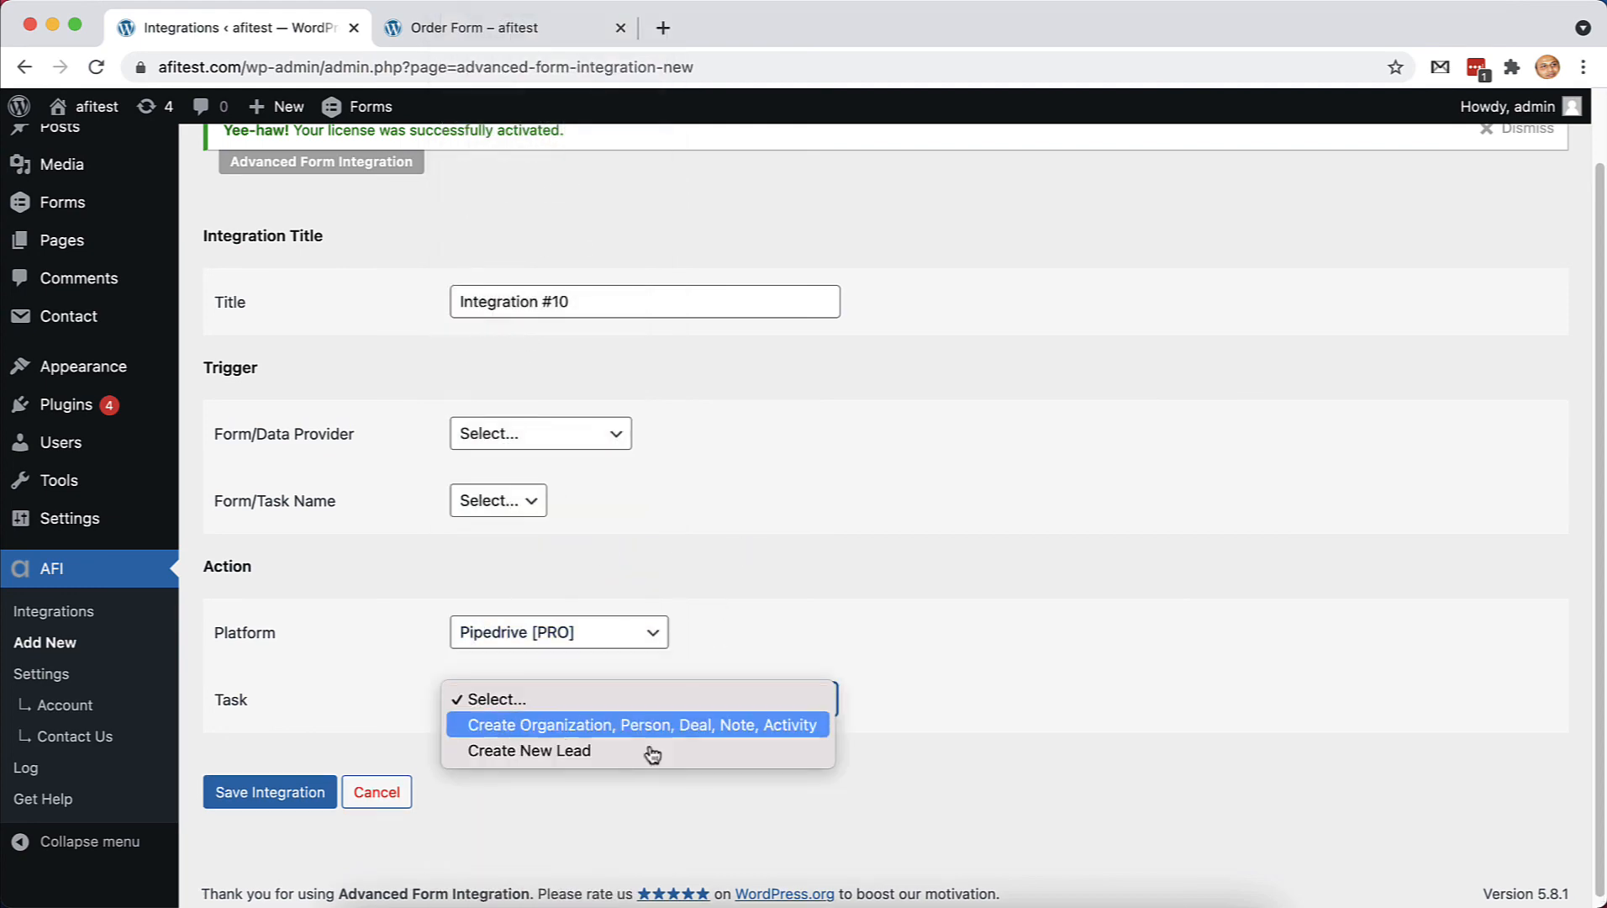